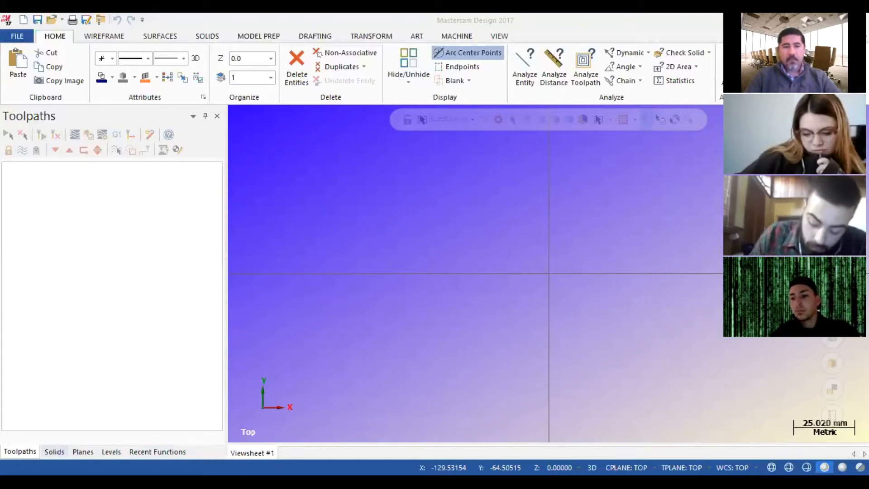
Look through the Solids, Planes and Levels managers
click(55, 451)
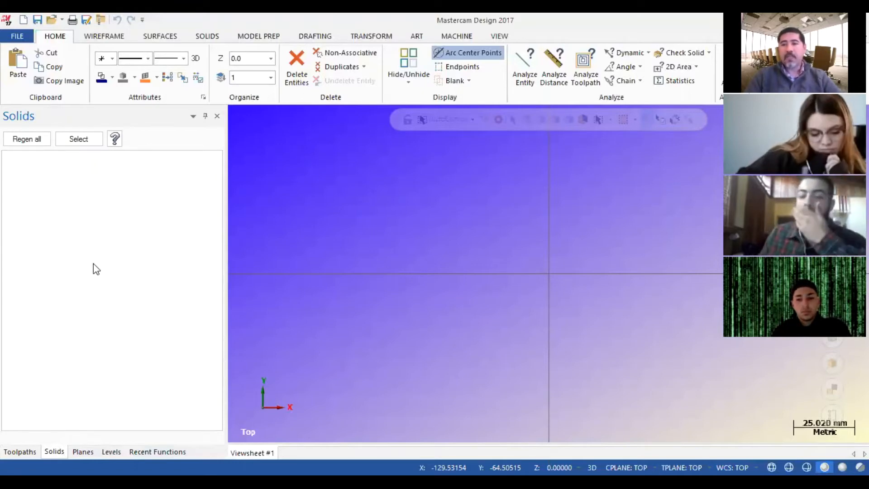
click(83, 451)
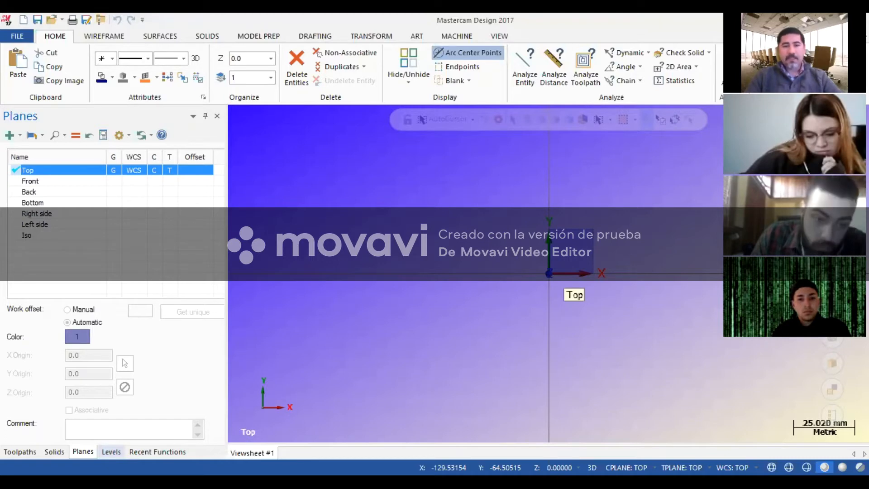
click(113, 451)
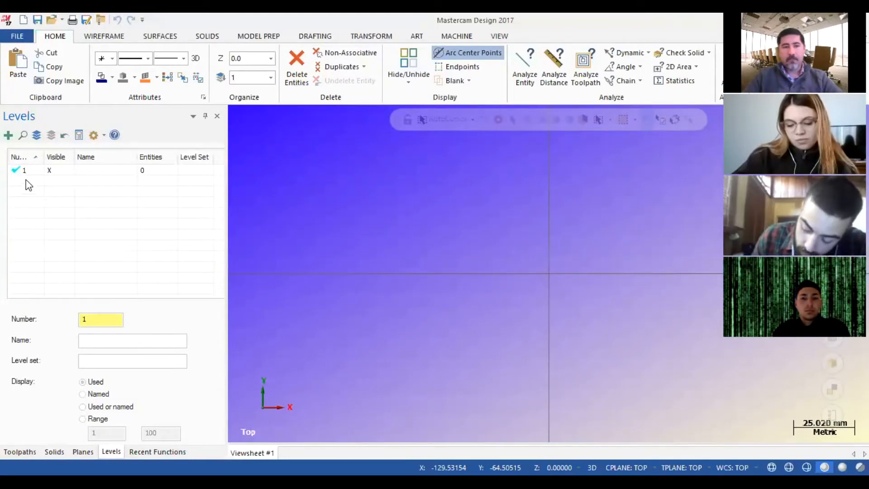
Add level 2, then name level 1 Contornos and level 2 Cotas
click(9, 134)
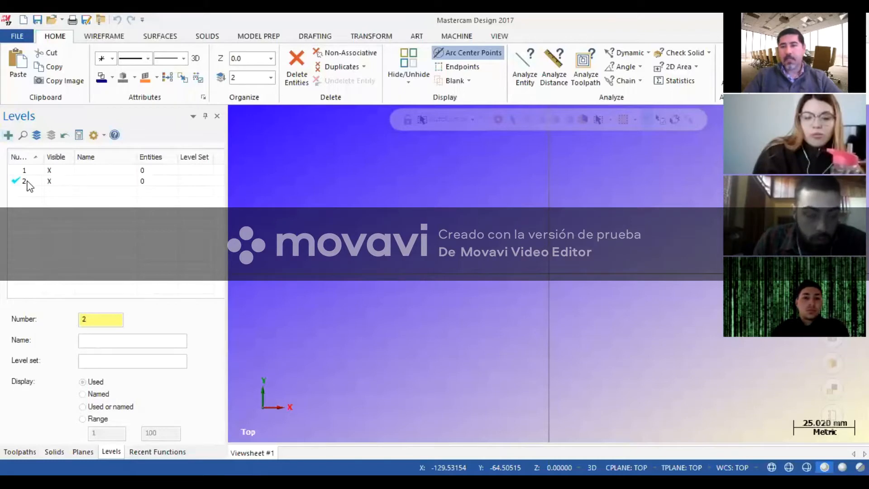
double_click(94, 170)
text(Contornos)
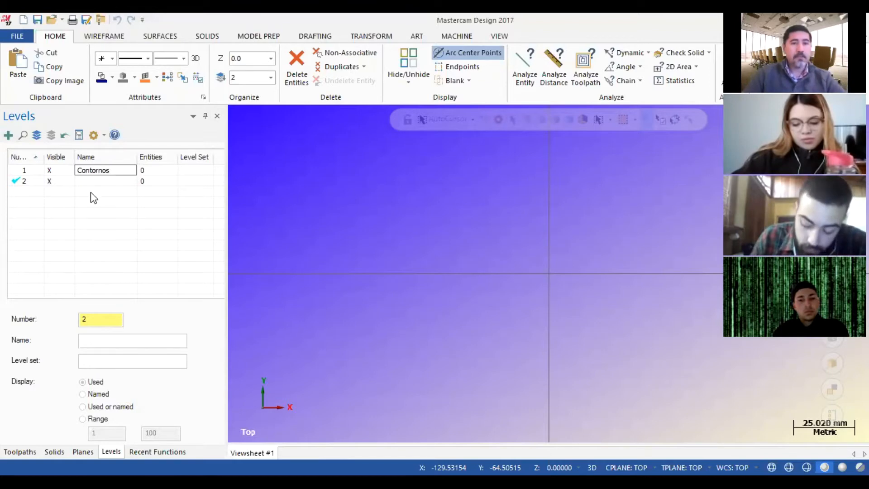
click(82, 181)
click(84, 182)
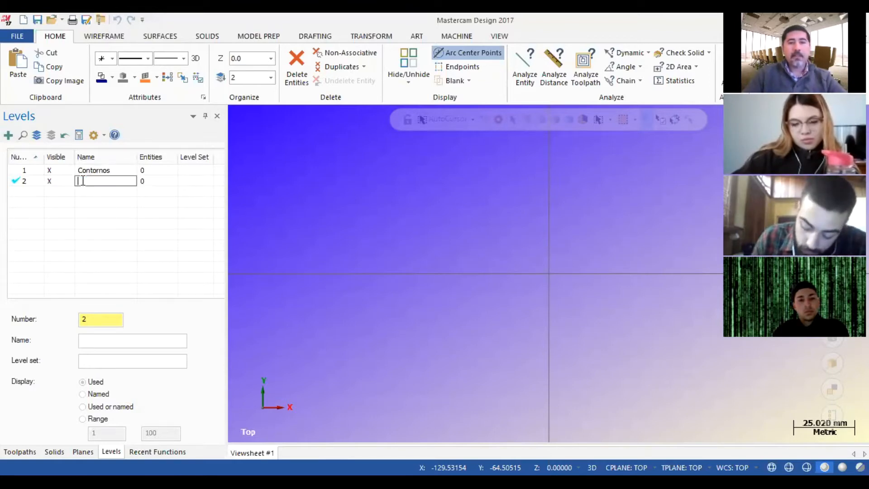
text(Cotas)
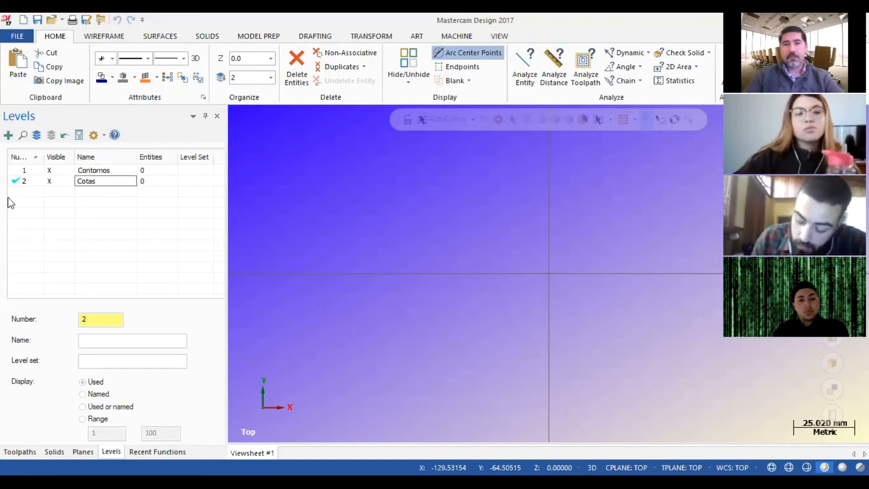
key(Return)
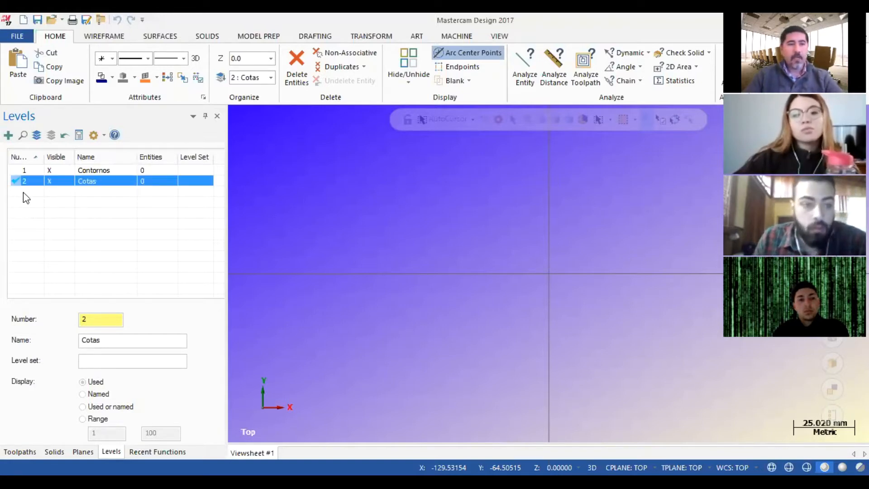
Add level 3 and name it Ejes
click(8, 135)
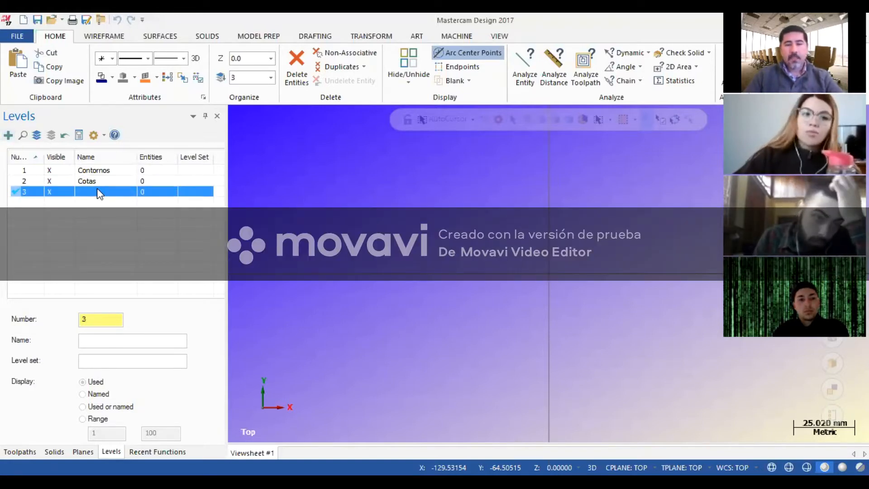
click(97, 191)
text(Ejes)
key(Return)
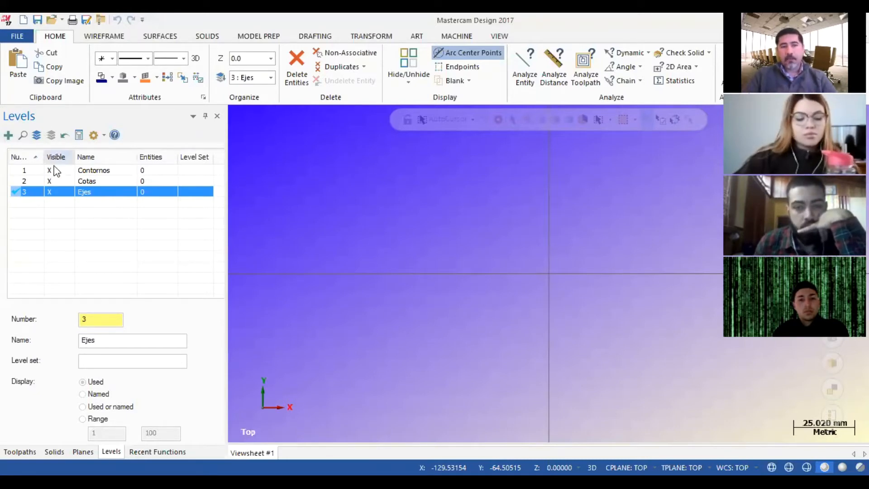
Make Contornos the active level, and hide and show the Cotas and Ejes levels again
click(49, 182)
click(49, 194)
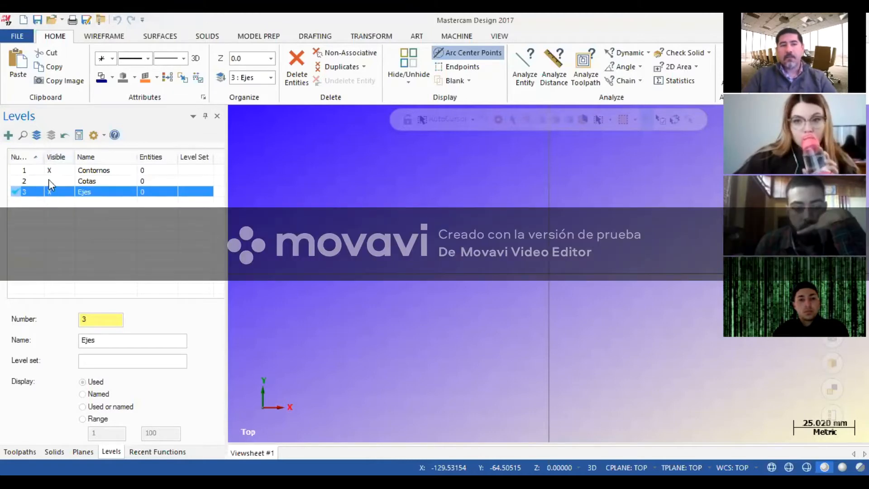
click(39, 172)
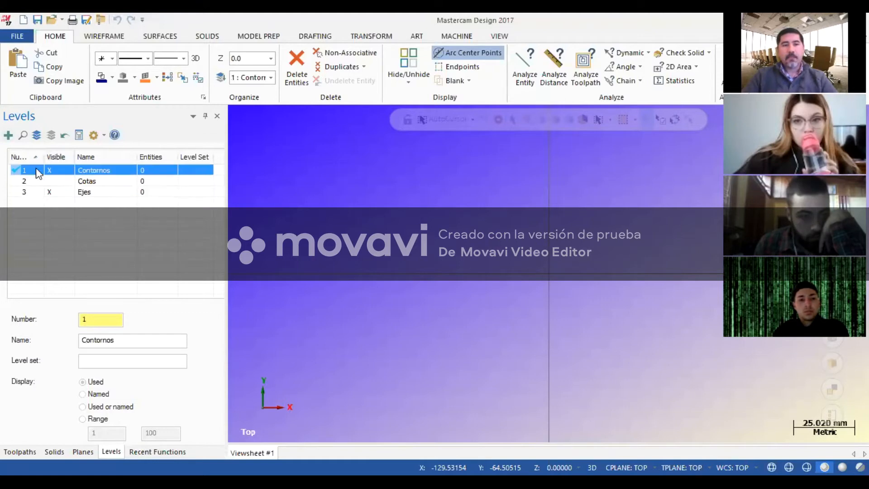
click(49, 192)
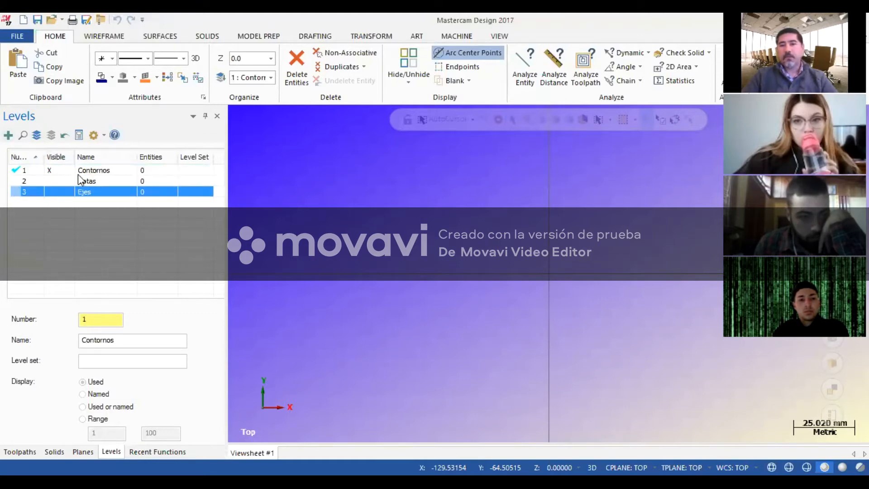
click(54, 181)
click(53, 193)
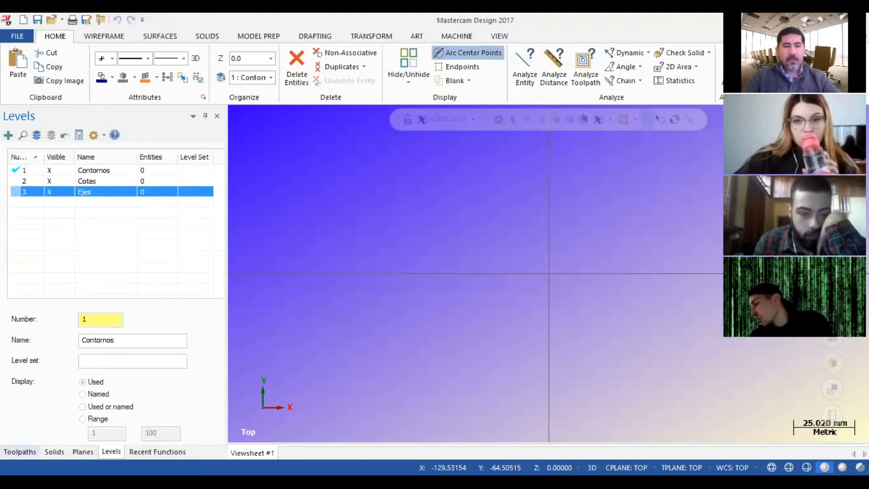
click(20, 451)
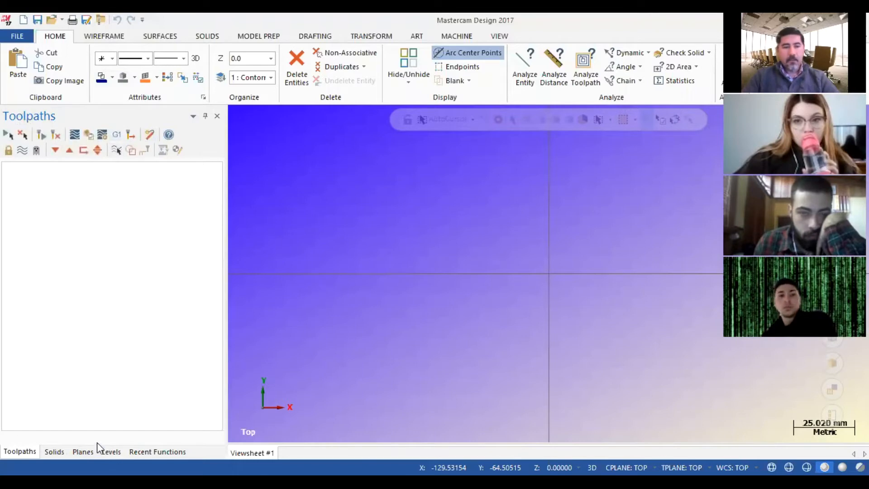
click(111, 451)
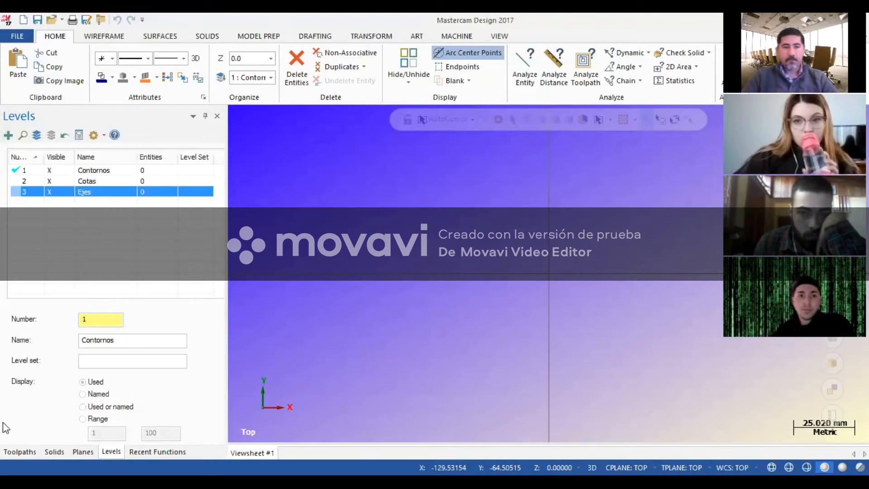
click(20, 451)
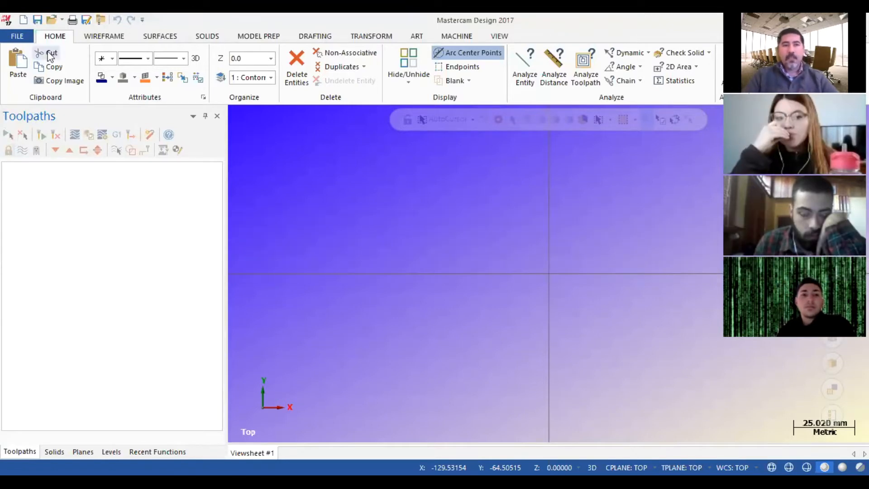
Open the System Configuration at the Analyze settings and select the mcamxm.config <Metric> <Startup> configuration
click(17, 37)
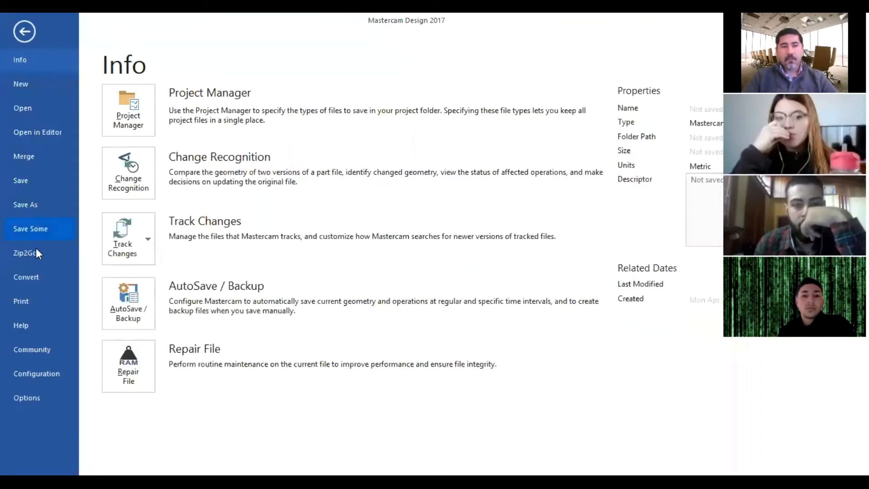
click(37, 379)
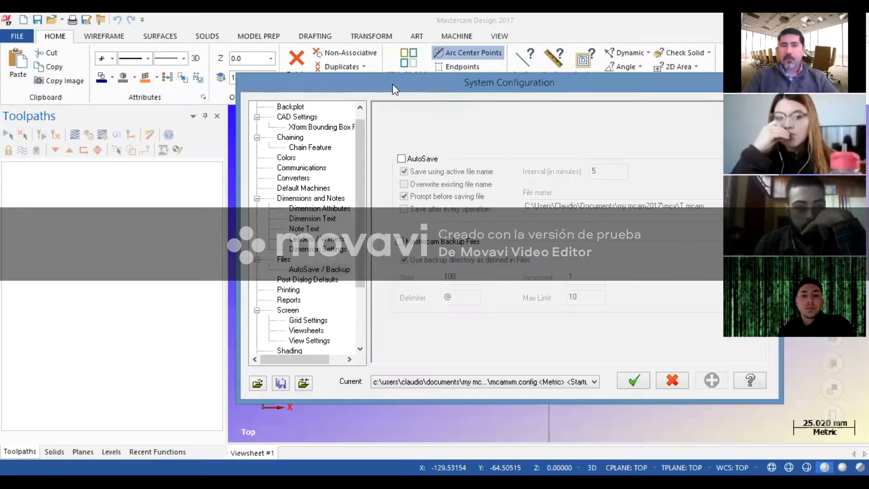
drag(385, 88, 239, 120)
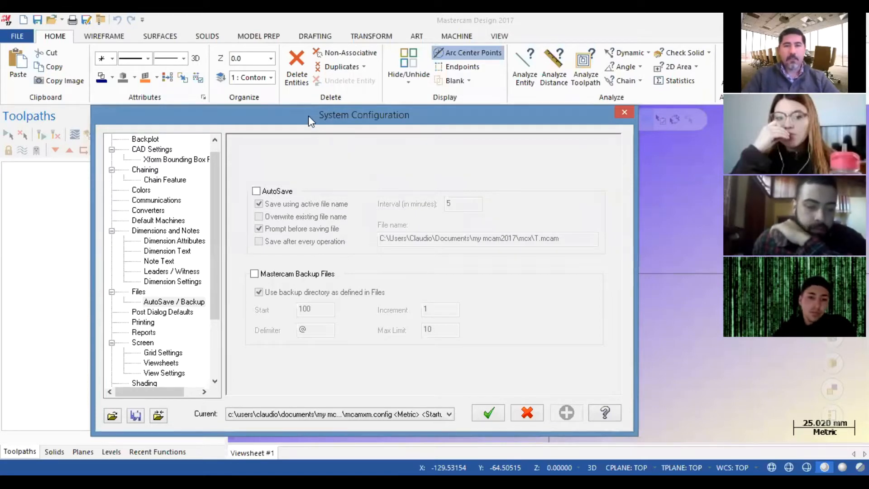
drag(308, 115, 351, 86)
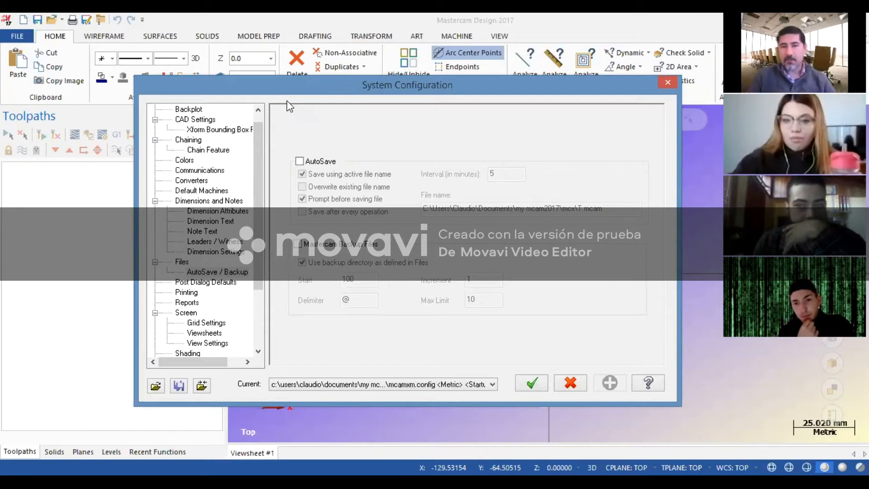
drag(262, 134, 262, 115)
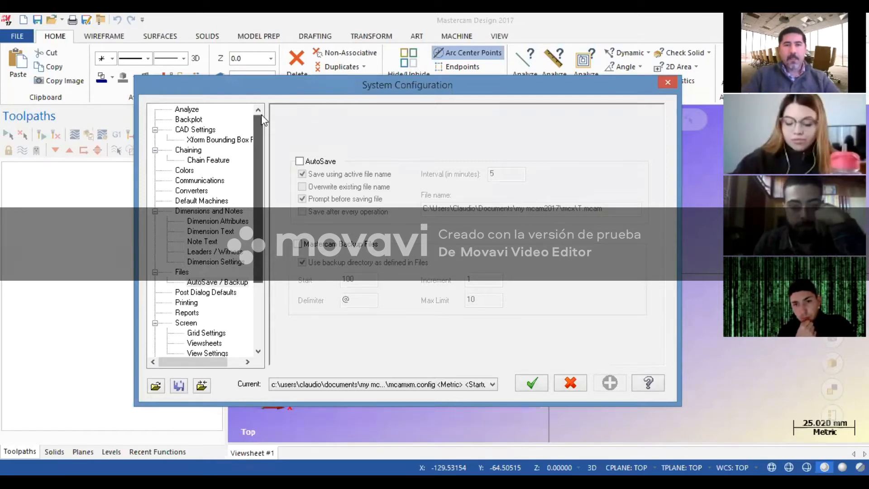
click(185, 111)
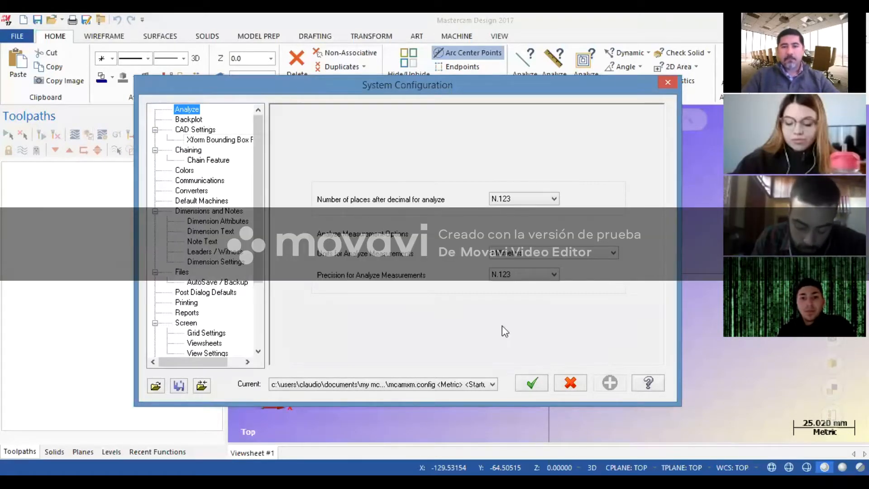
click(492, 385)
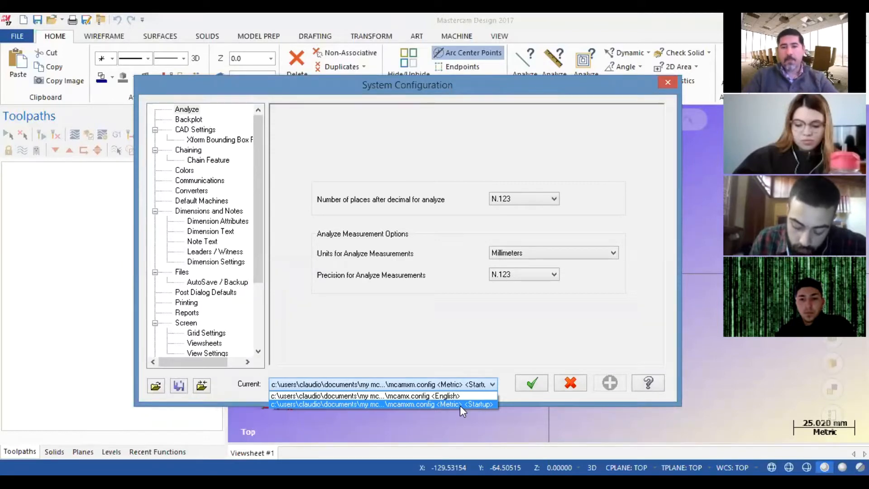
click(460, 404)
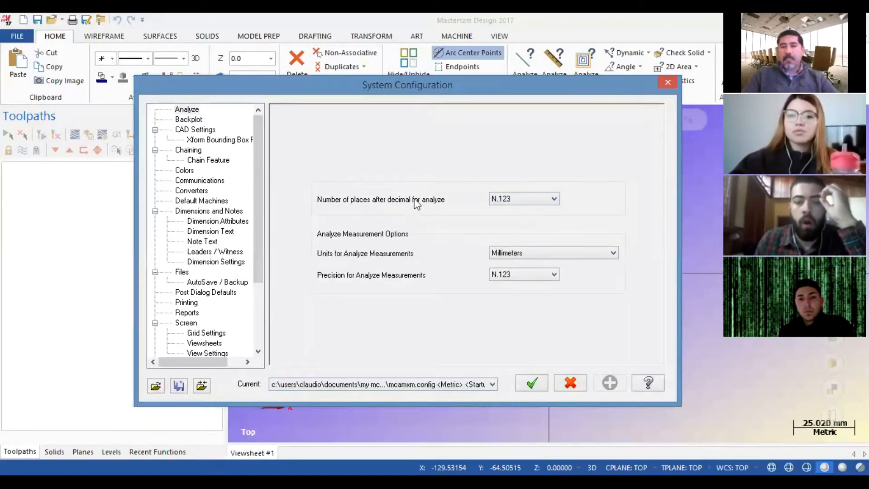
Set the Analyze decimal places to N.123, the measurement units to Millimeters and the measurement precision to N.123
click(554, 200)
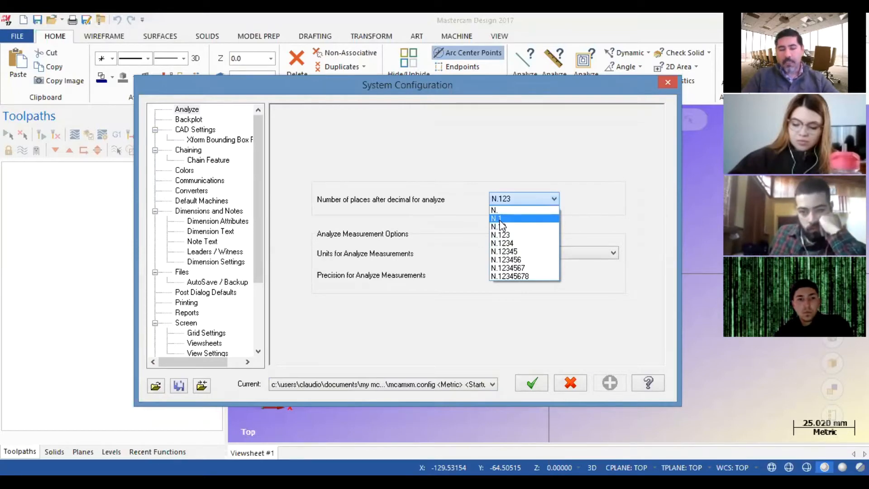
click(509, 242)
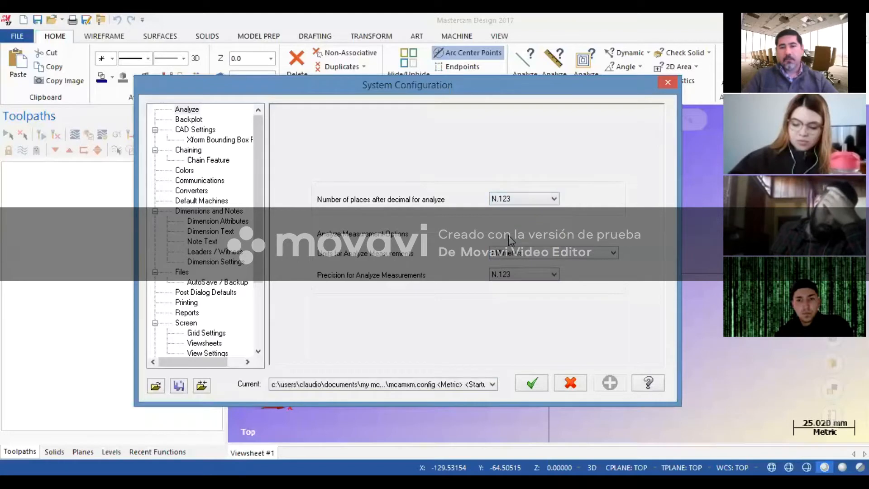
click(611, 254)
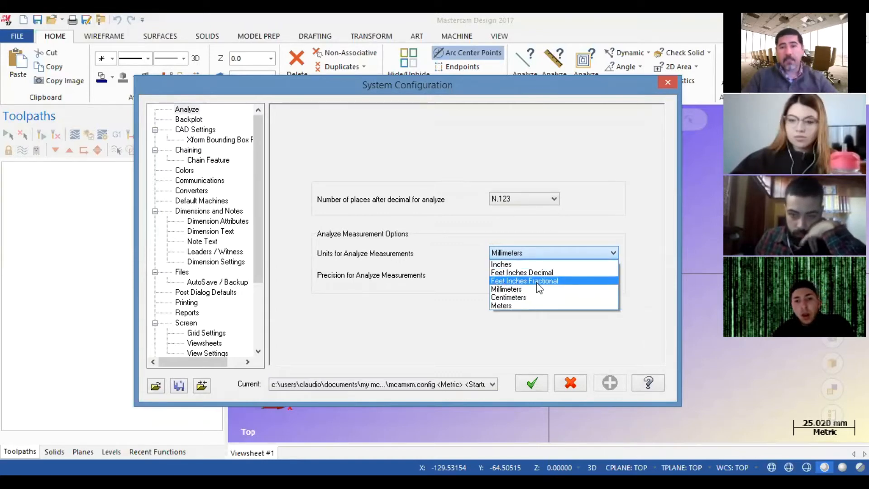
click(523, 292)
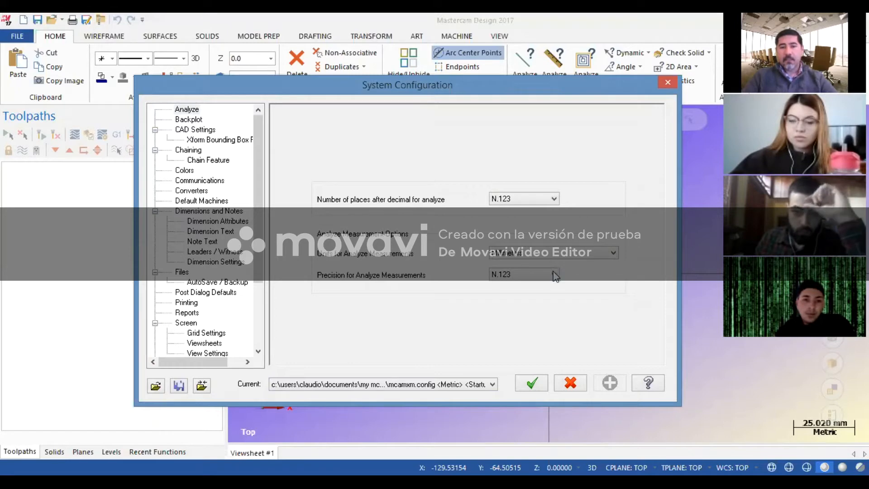
click(554, 274)
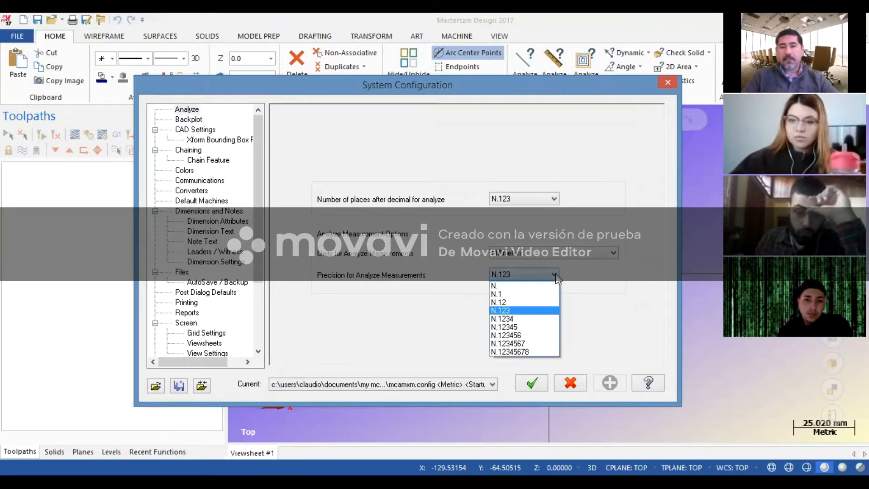
click(512, 311)
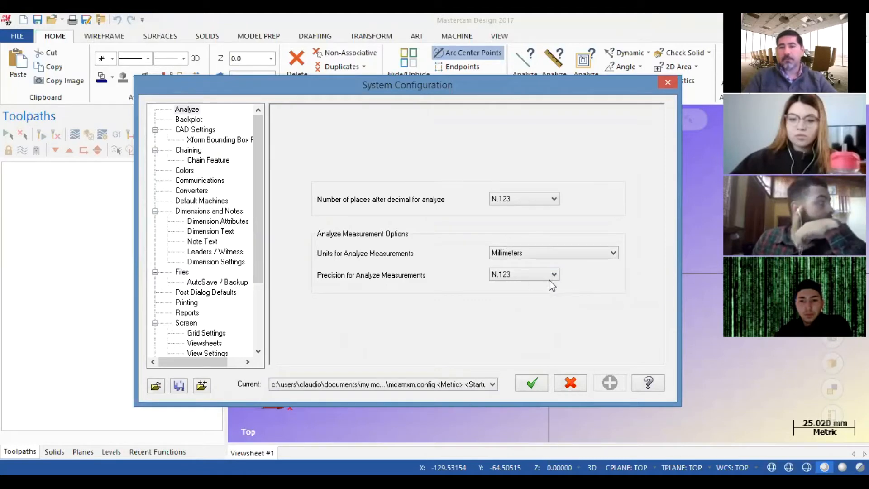
Review the Chain Feature settings and bring up the Colors settings in the System Configuration
click(186, 110)
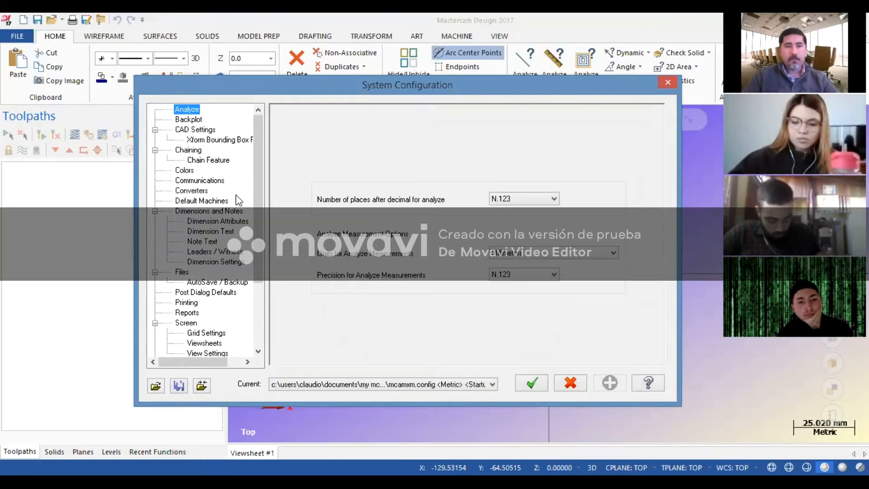
click(202, 160)
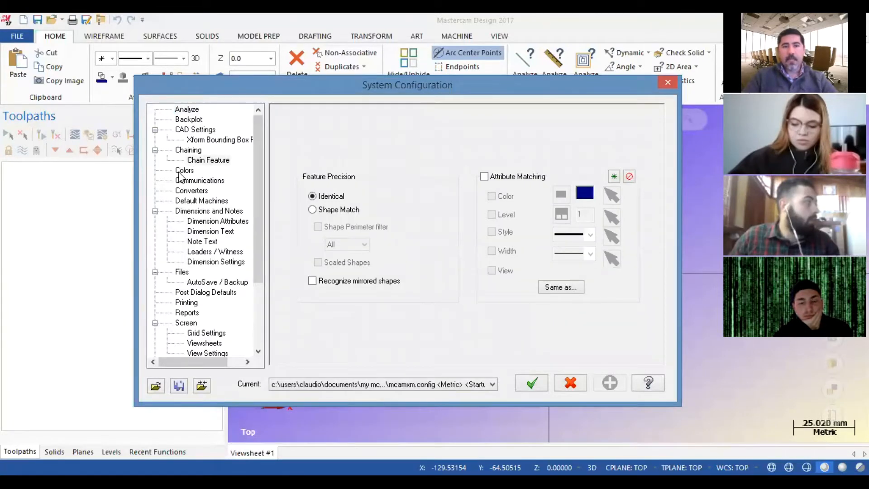
click(181, 172)
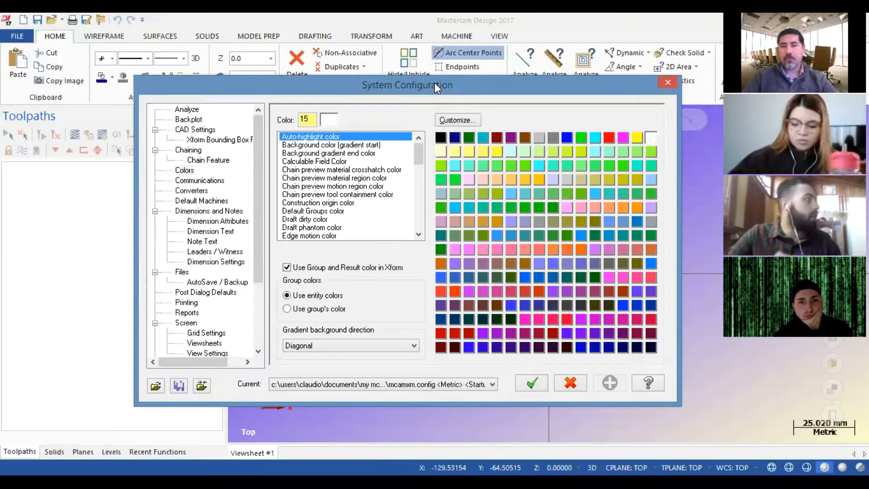
drag(435, 83, 250, 68)
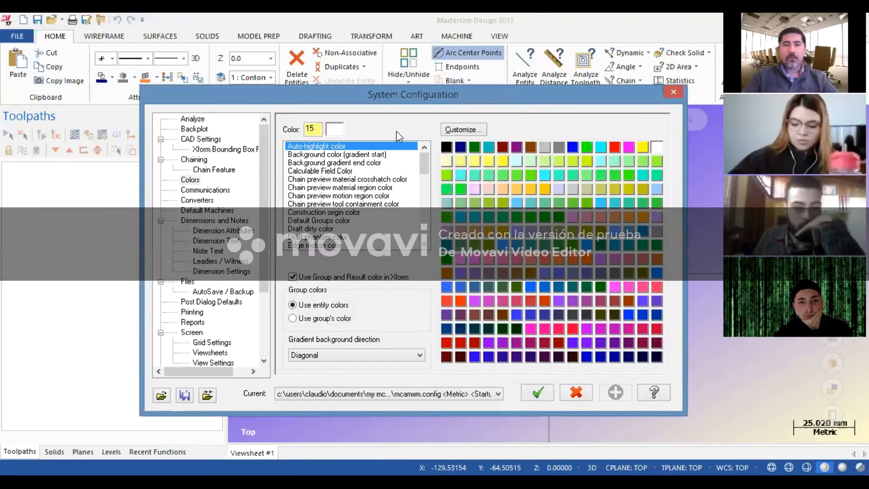
Check the background gradient start and end colors in the Colors settings against the graphics area behind the System Configuration
click(328, 156)
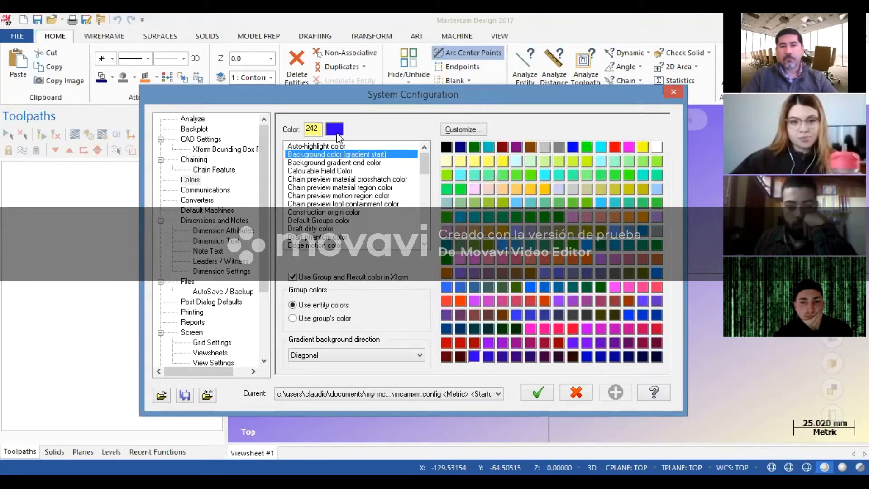
click(333, 164)
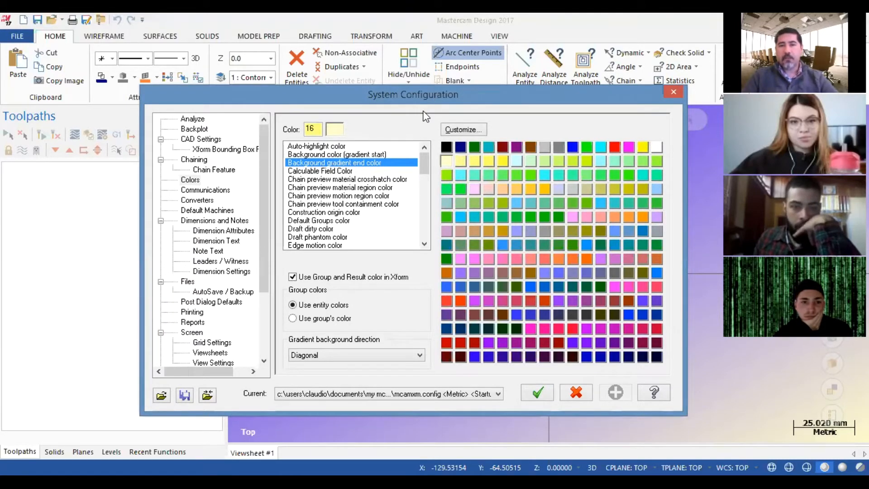
drag(433, 95, 204, 333)
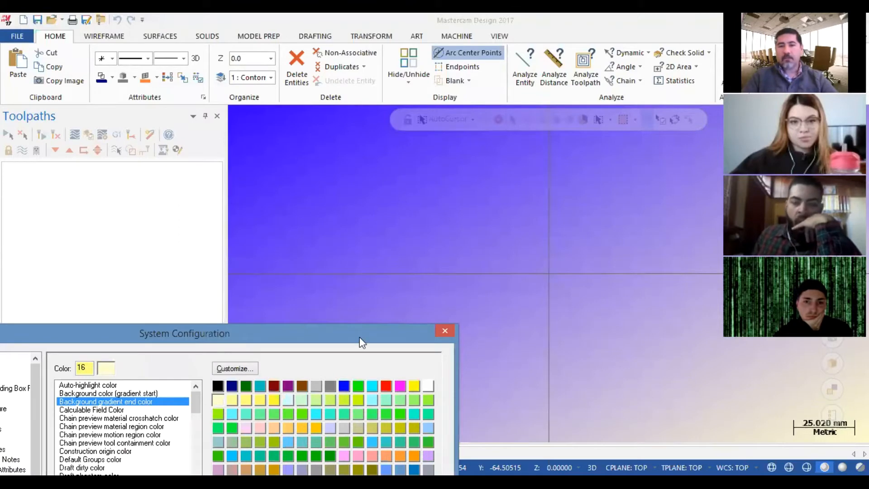
drag(336, 337, 342, 328)
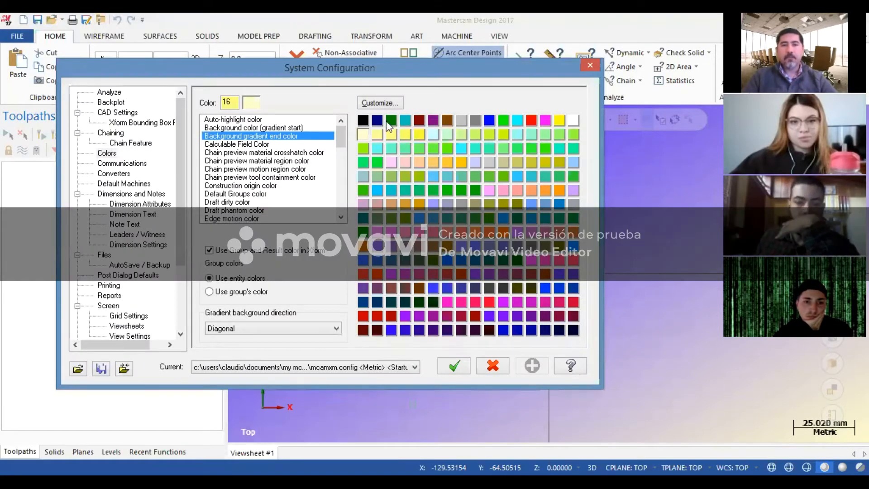
Set the background gradient start color to 2 and the gradient end color to 20, apply them and save to the configuration file
click(389, 121)
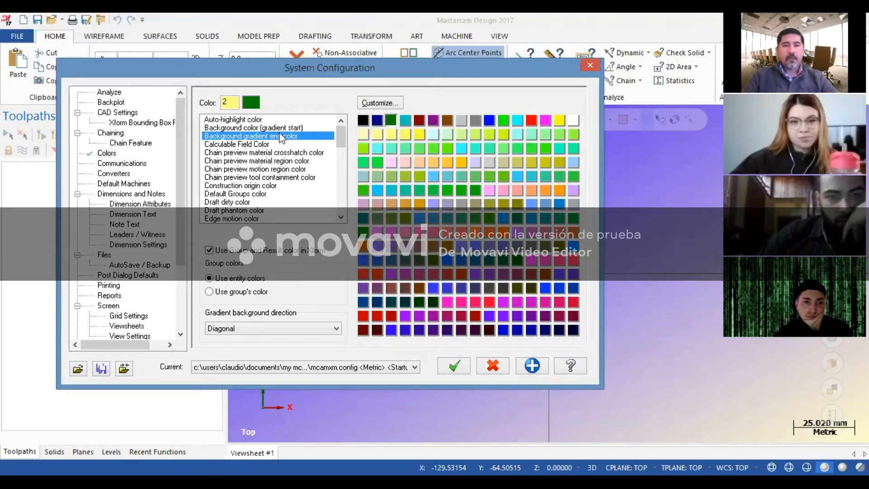
click(279, 128)
click(390, 121)
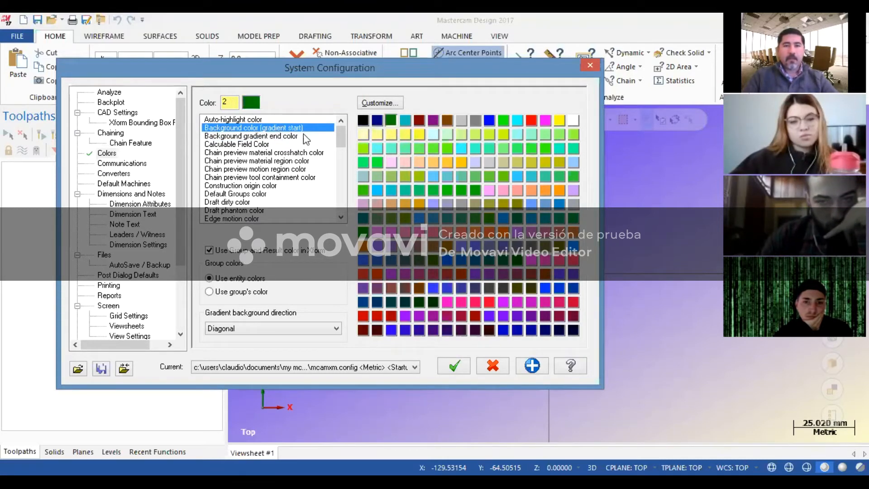
click(289, 137)
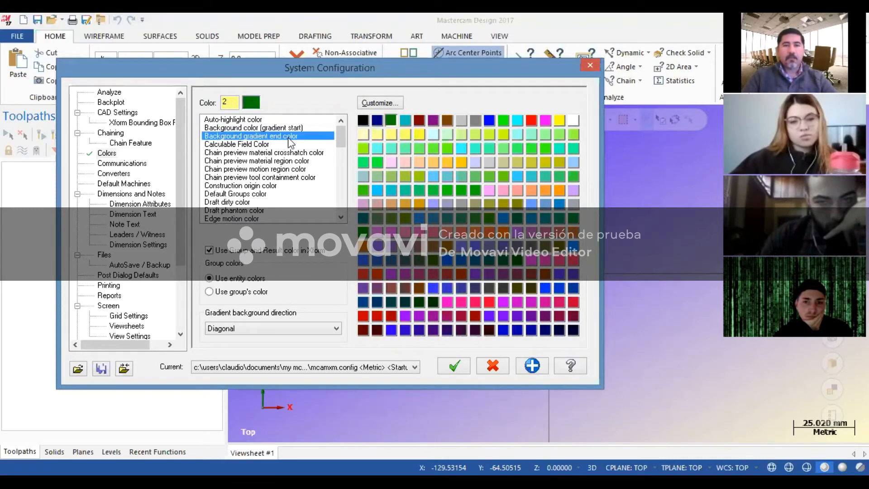
click(417, 135)
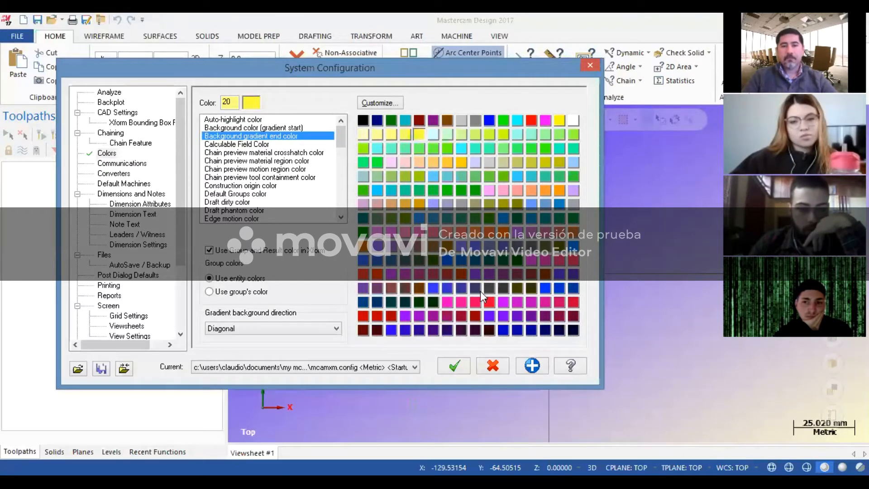
click(531, 366)
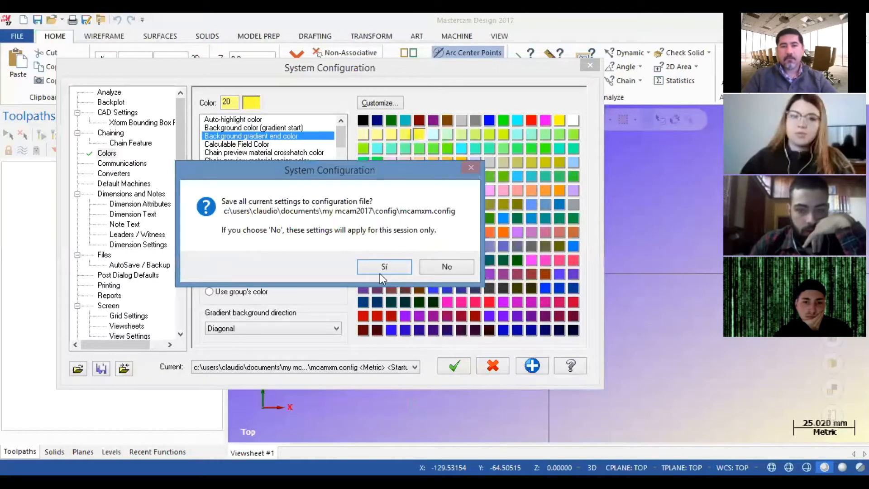
click(382, 266)
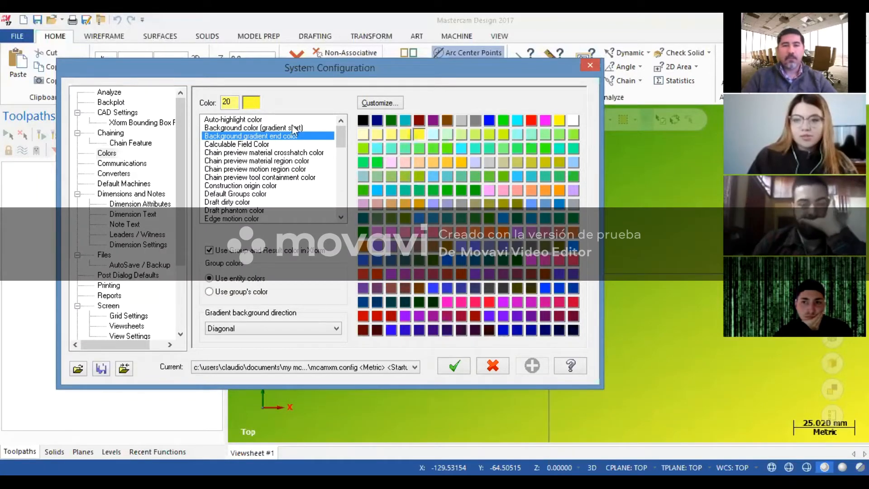
Set the background gradient start color to 1 and the gradient end color to 50, apply them and save to the configuration file
click(221, 129)
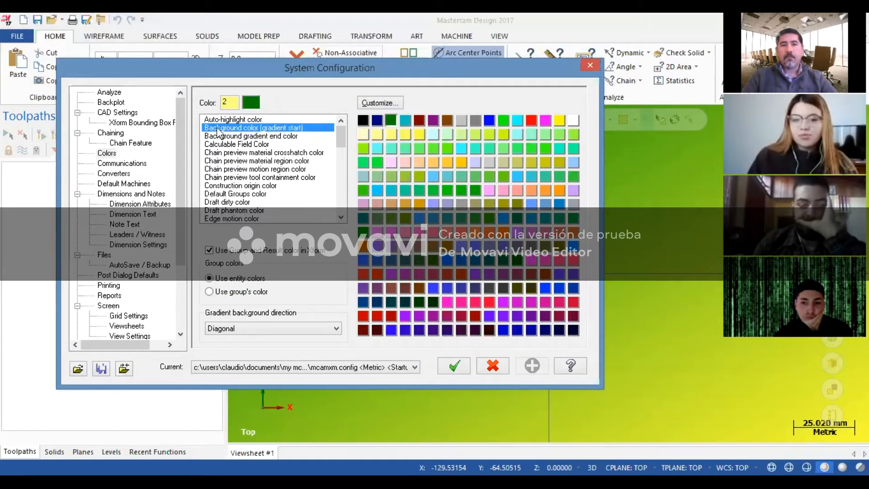
click(376, 120)
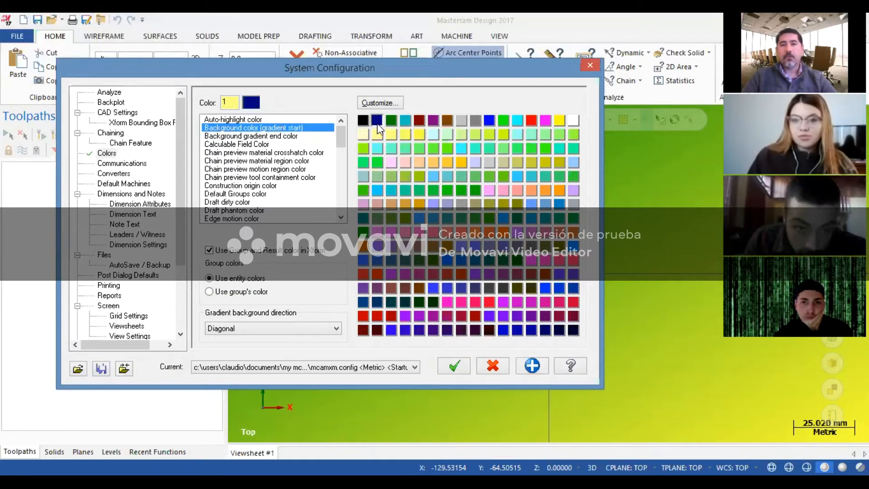
click(235, 141)
click(235, 136)
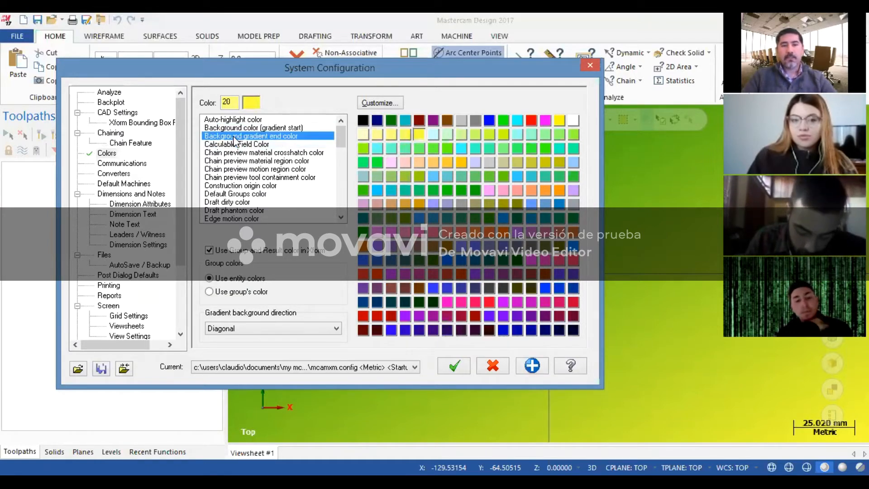
click(390, 162)
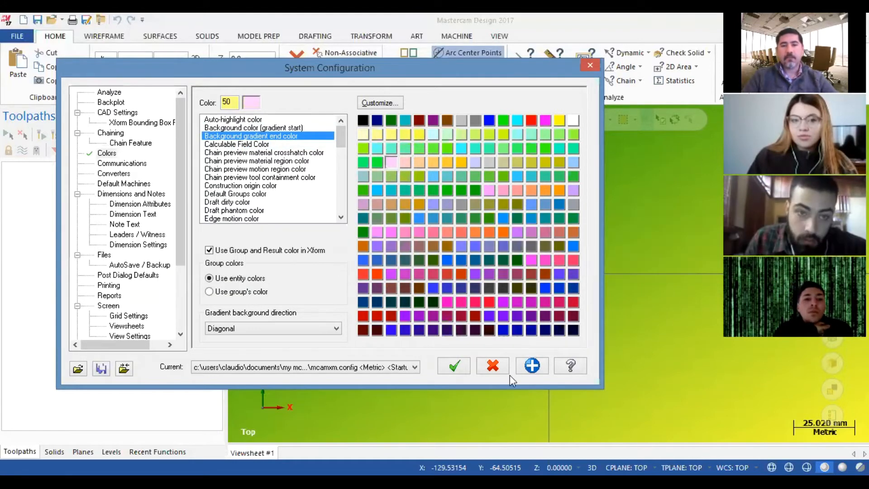
click(532, 366)
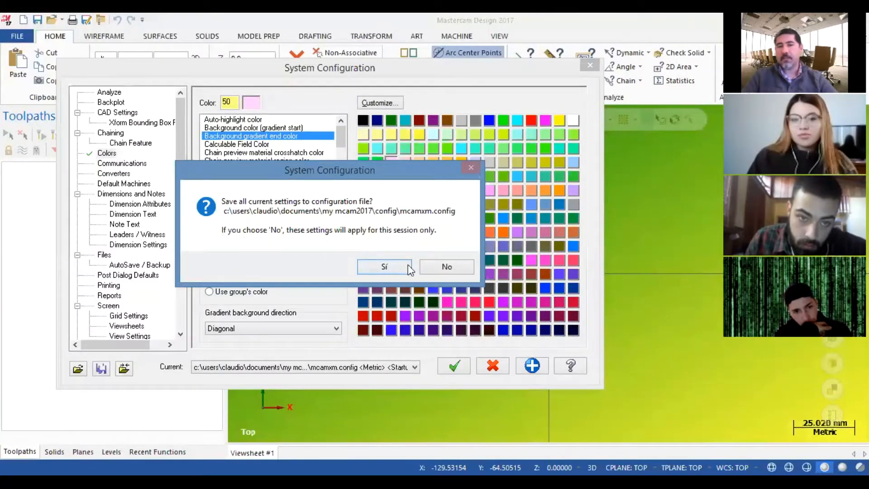
click(397, 263)
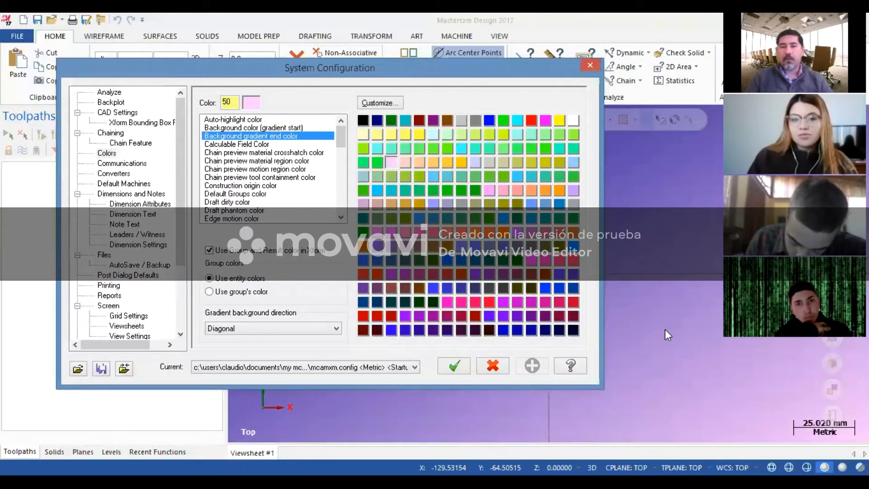
Review the other color entries, including Construction origin color and Default Groups color, and the background gradient entries
click(204, 153)
click(231, 177)
click(230, 185)
click(228, 193)
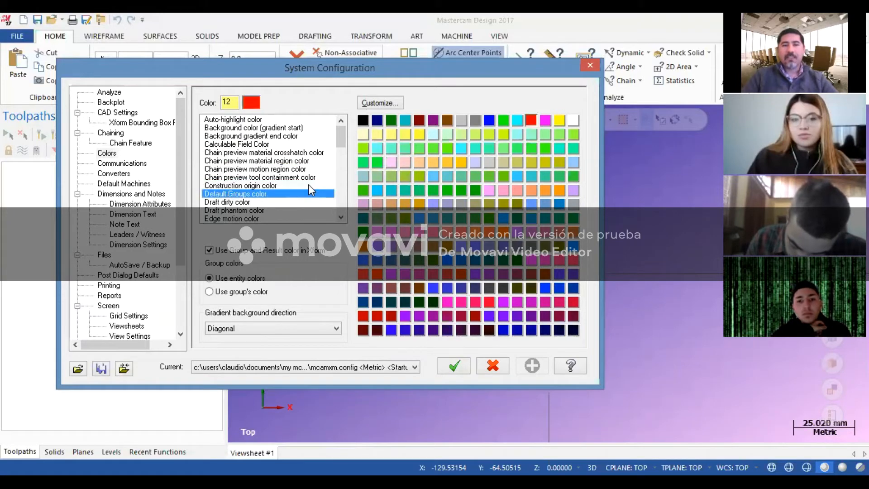
drag(341, 145, 345, 221)
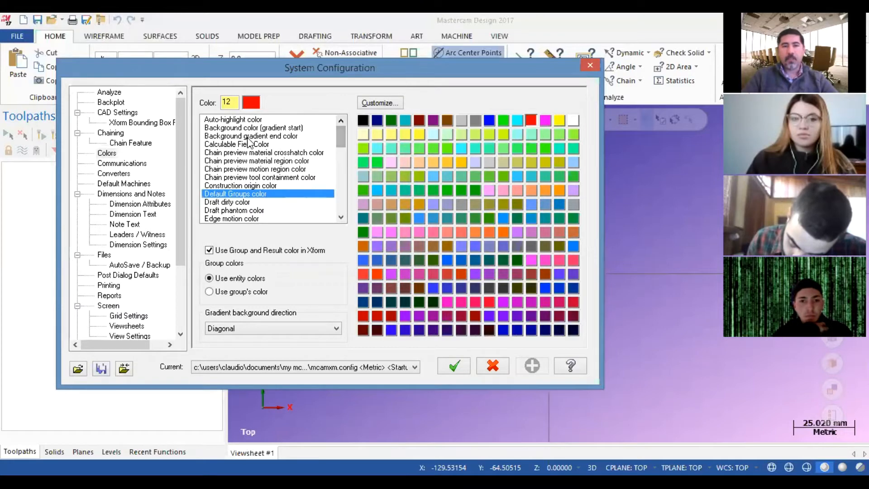
click(233, 144)
click(226, 128)
click(220, 136)
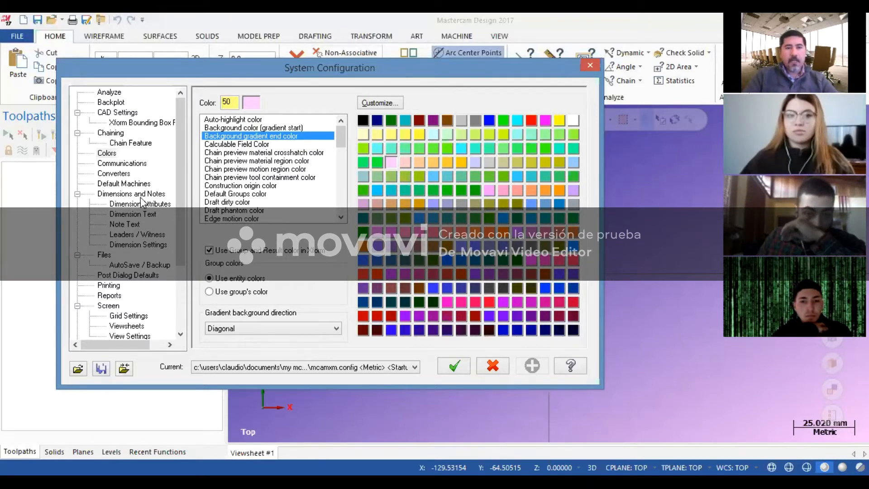
Bring up the Dimension Attributes settings, try the Scientific coordinate format and return it to Decimal
click(116, 195)
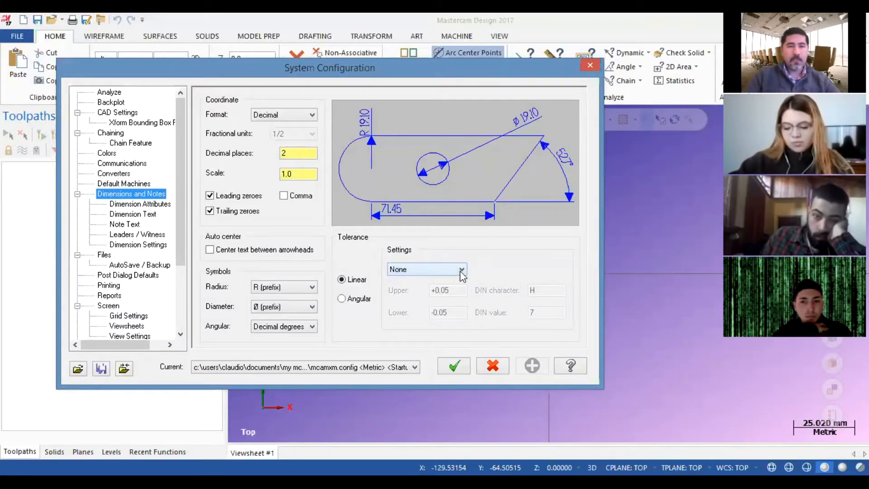
click(147, 205)
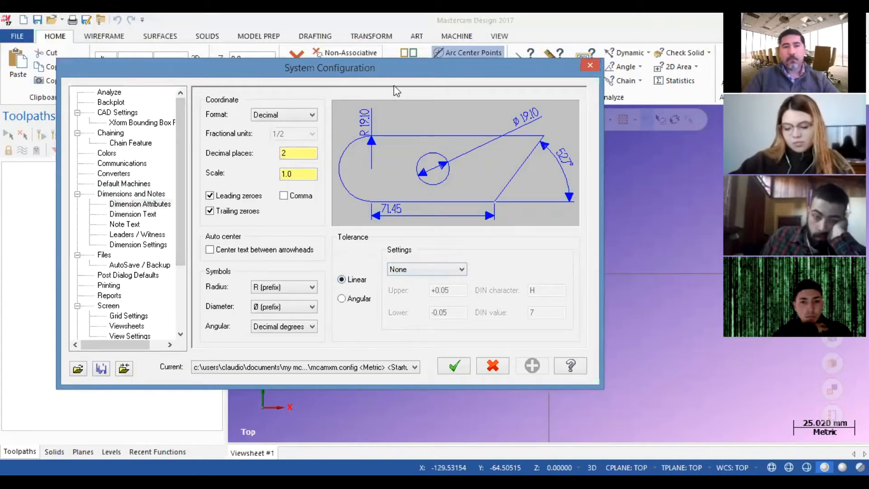
click(272, 115)
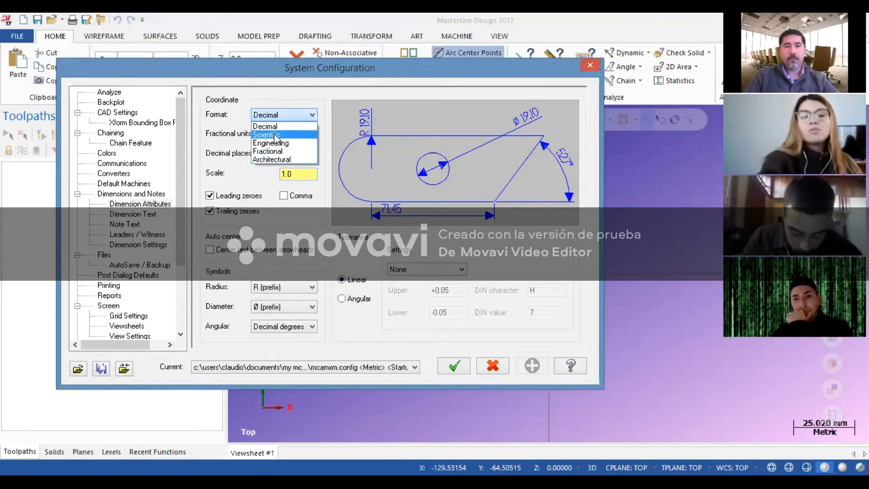
click(277, 135)
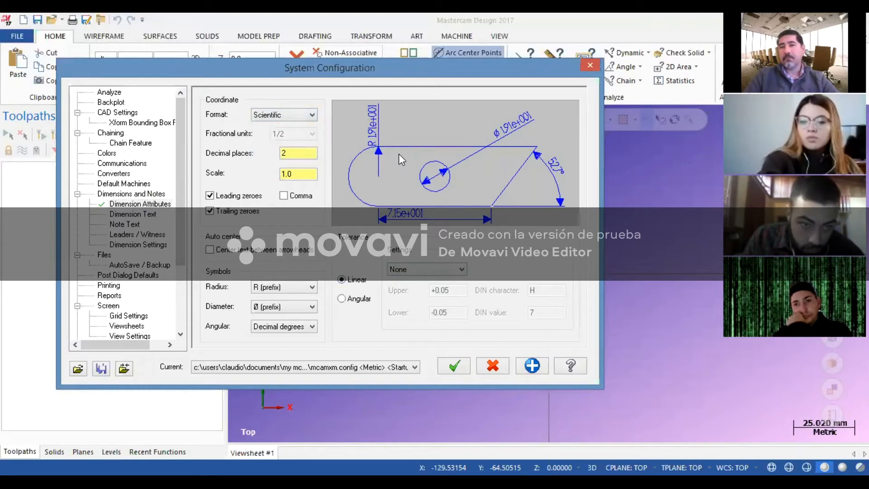
click(309, 117)
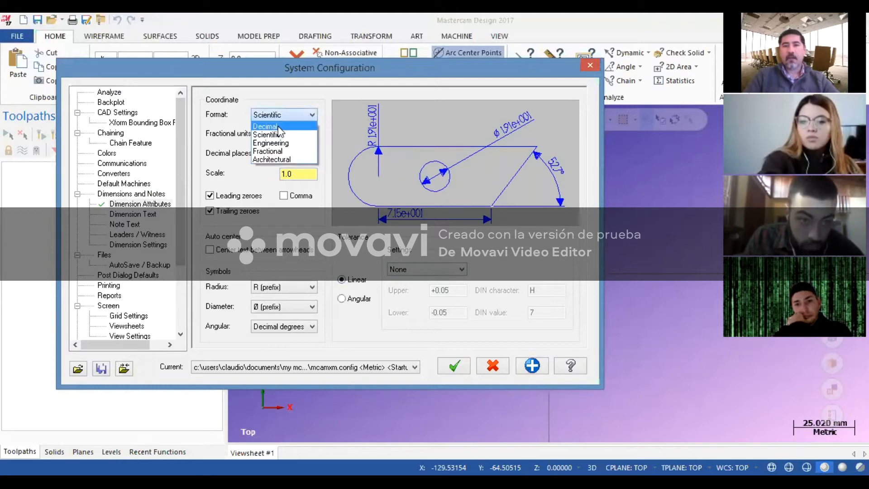
click(275, 126)
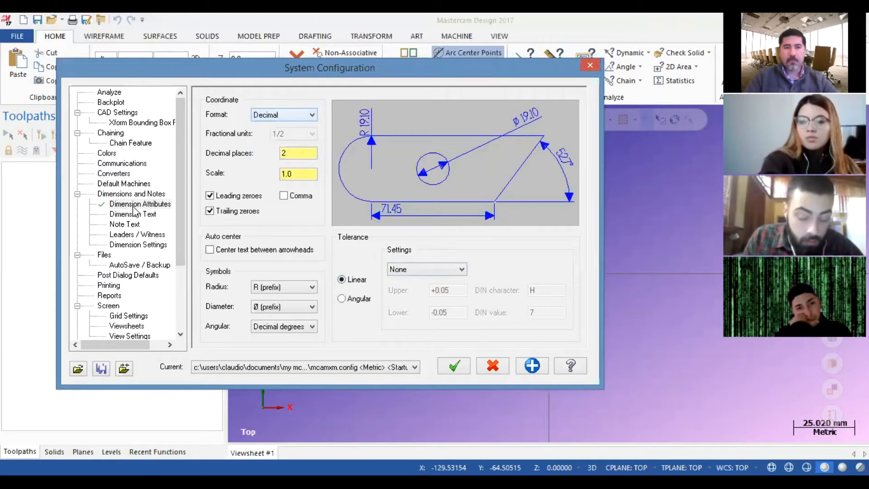
Check the decimal places and scale of the dimension coordinates, and try the Comma option on and off
double_click(285, 153)
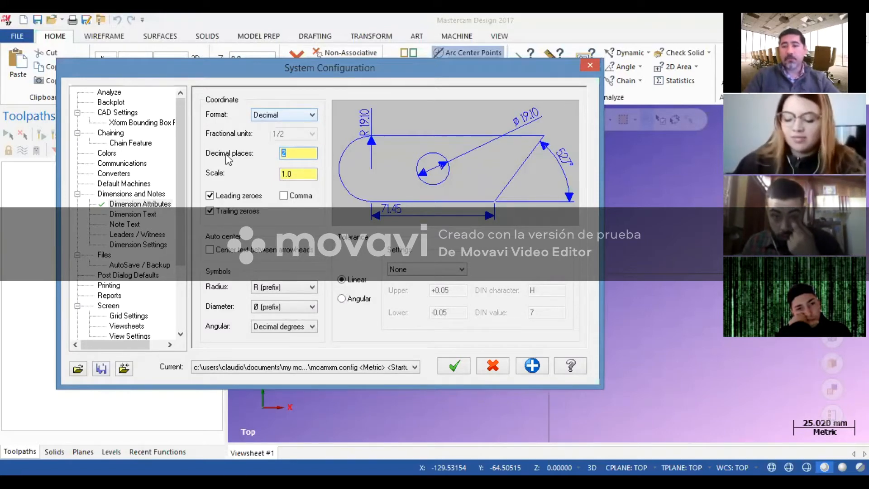
click(285, 198)
click(284, 196)
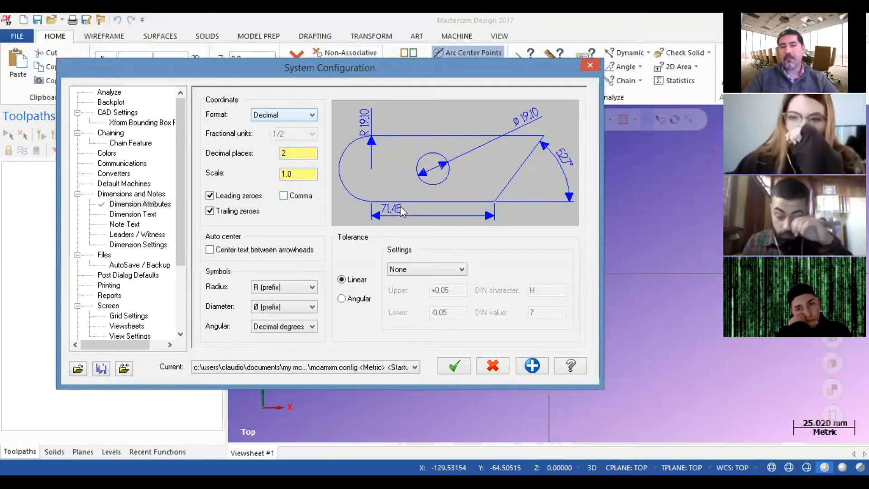
click(291, 197)
click(292, 197)
click(292, 197)
click(292, 197)
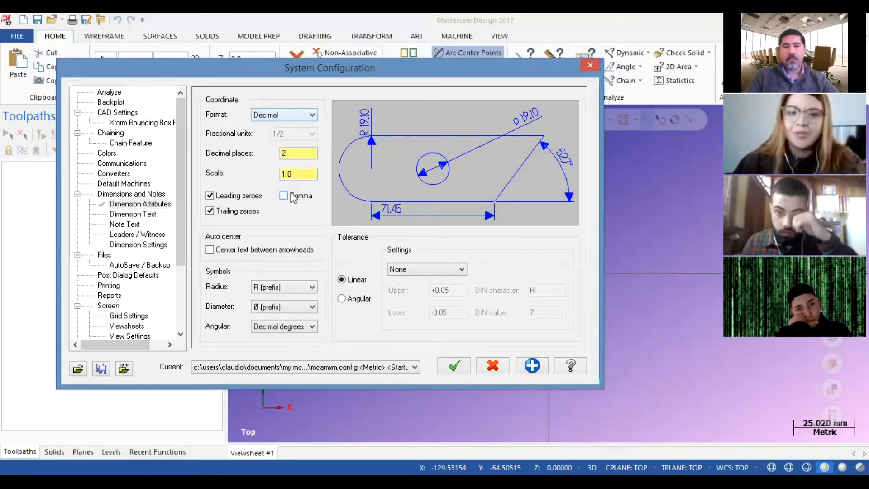
drag(302, 175, 218, 176)
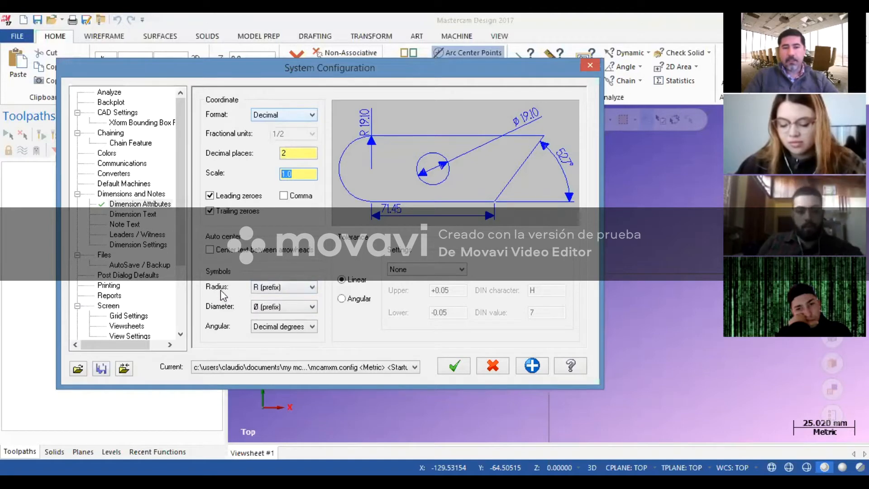
Compare the prefix and suffix radius symbols for dimensions and leave the radius symbol set to R. (suffix)
click(311, 290)
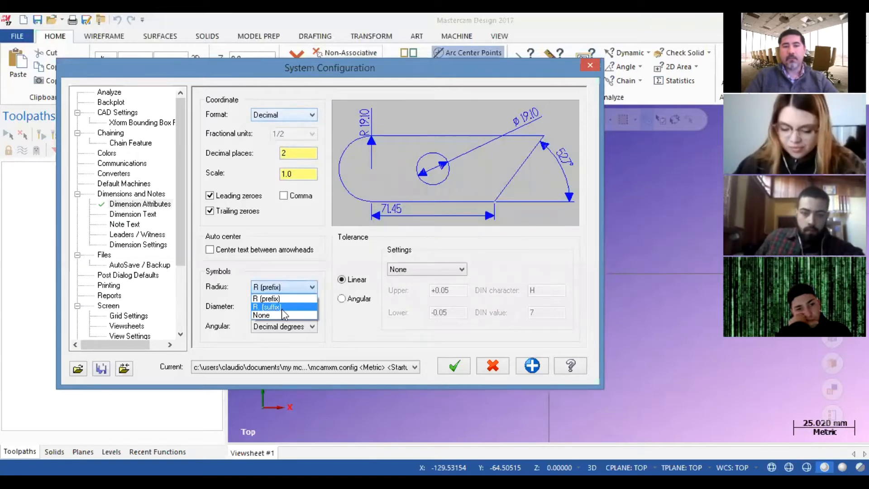
click(281, 309)
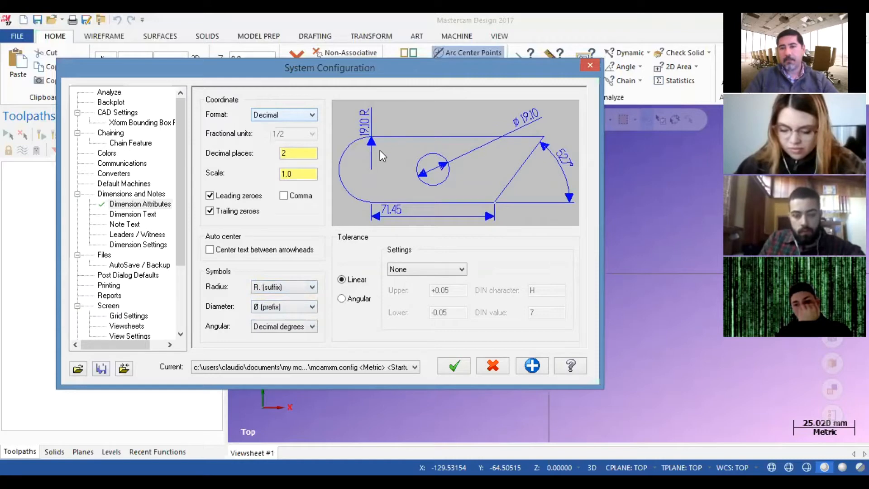
click(310, 288)
click(266, 298)
click(296, 287)
click(285, 298)
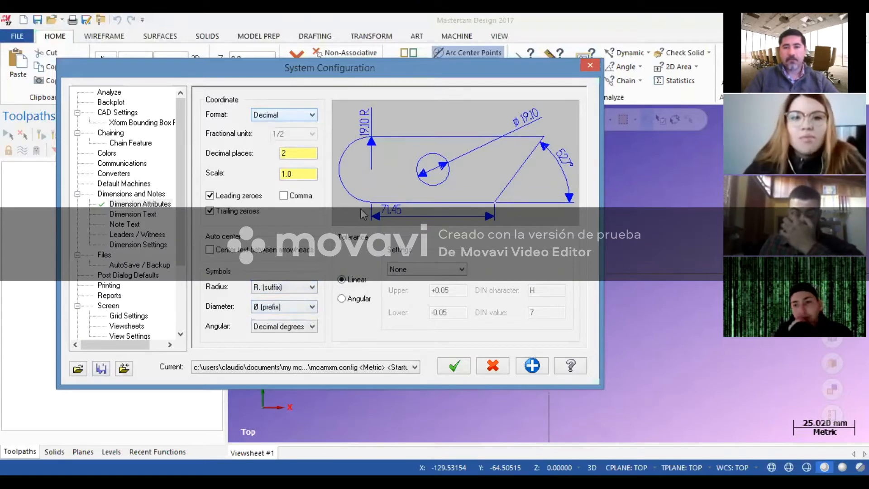
Try the D (prefix), Dia. (suffix) and D. (suffix) symbols for diameter dimensions
click(306, 311)
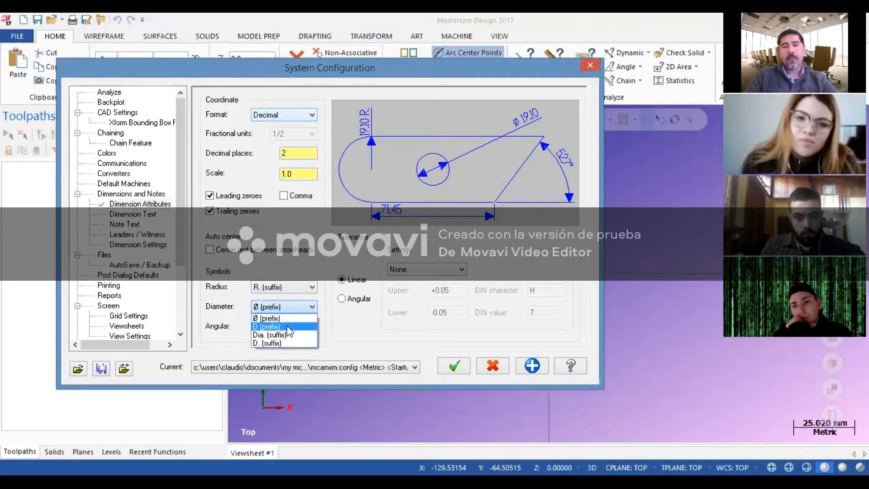
click(285, 326)
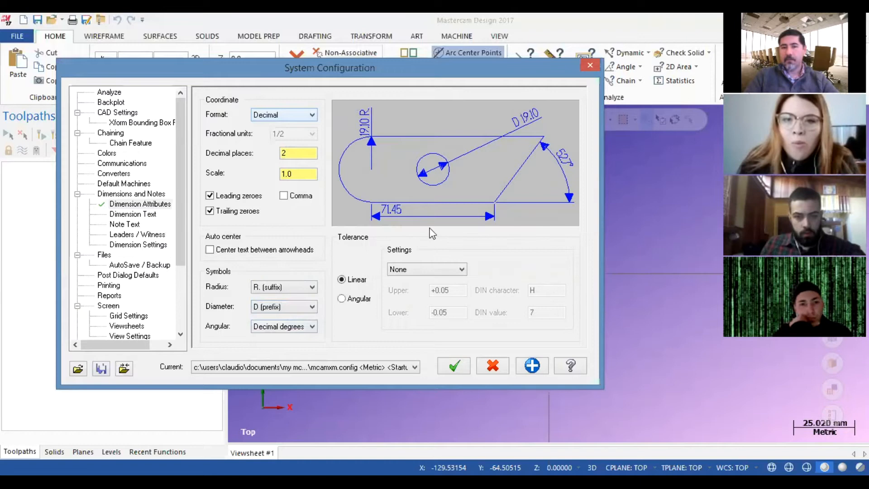
click(311, 306)
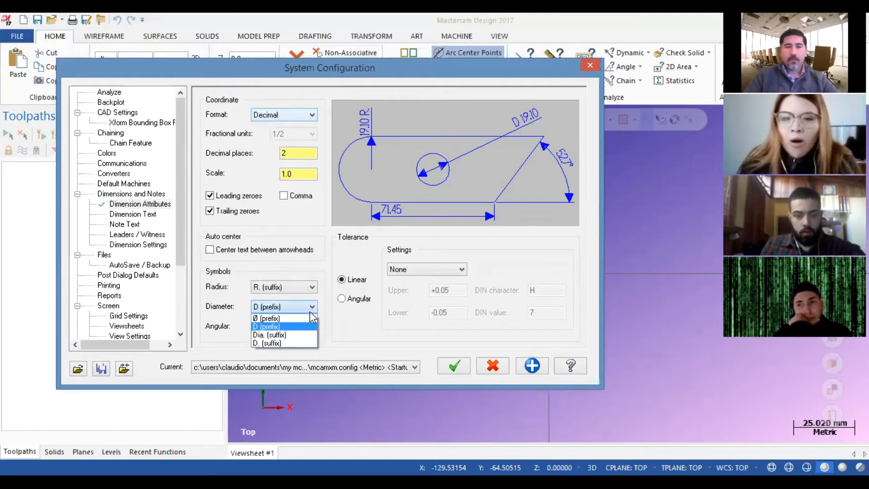
click(279, 335)
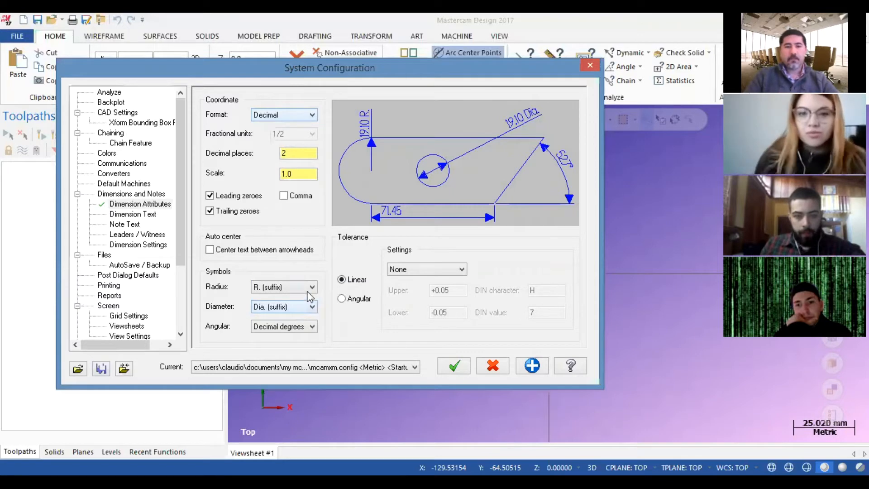
click(312, 308)
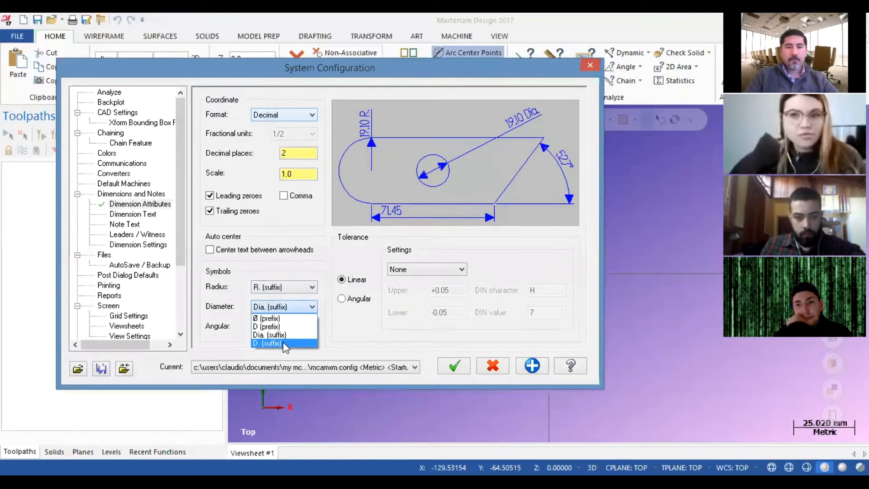
click(283, 342)
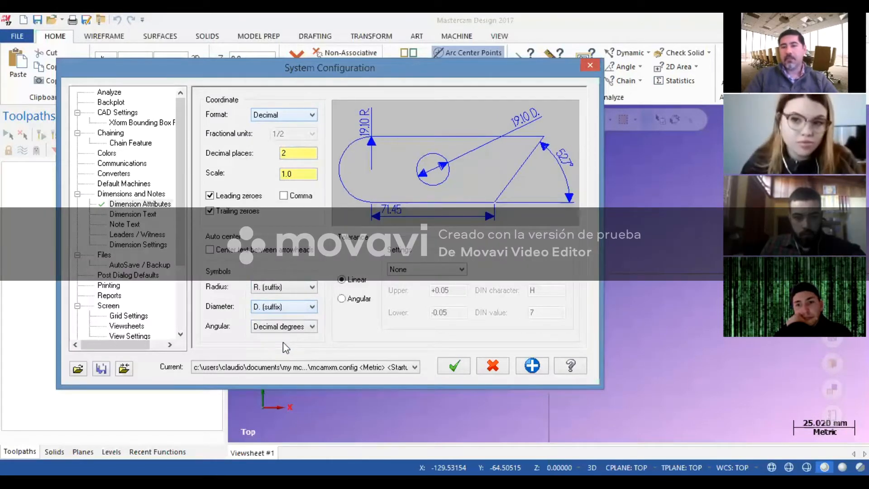
Set the diameter symbol to Ø (prefix) and the radius symbol to R (prefix)
click(312, 306)
click(286, 316)
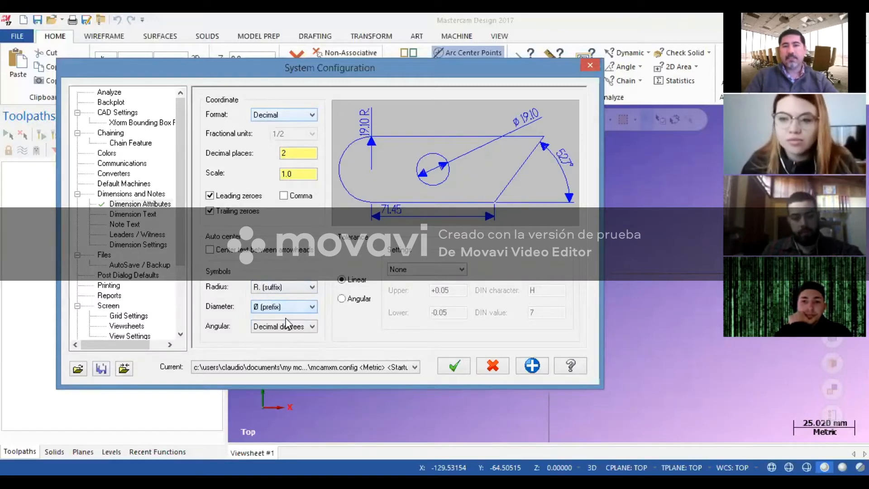
click(310, 287)
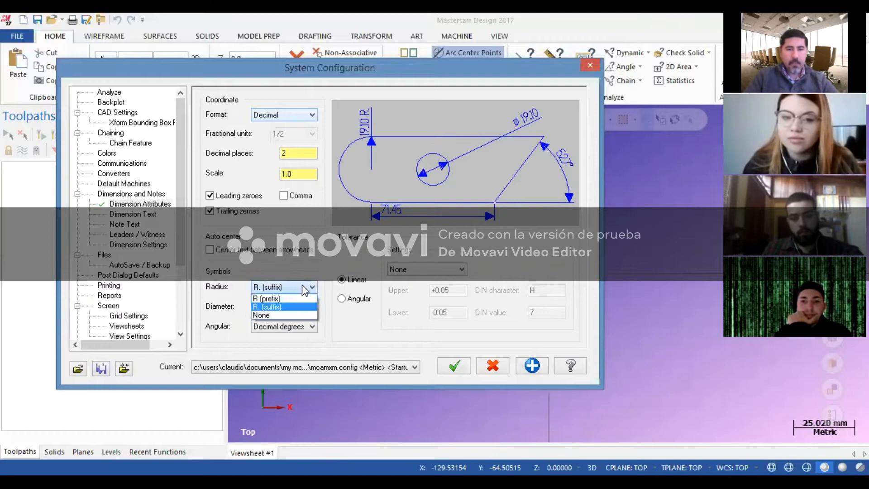
click(282, 300)
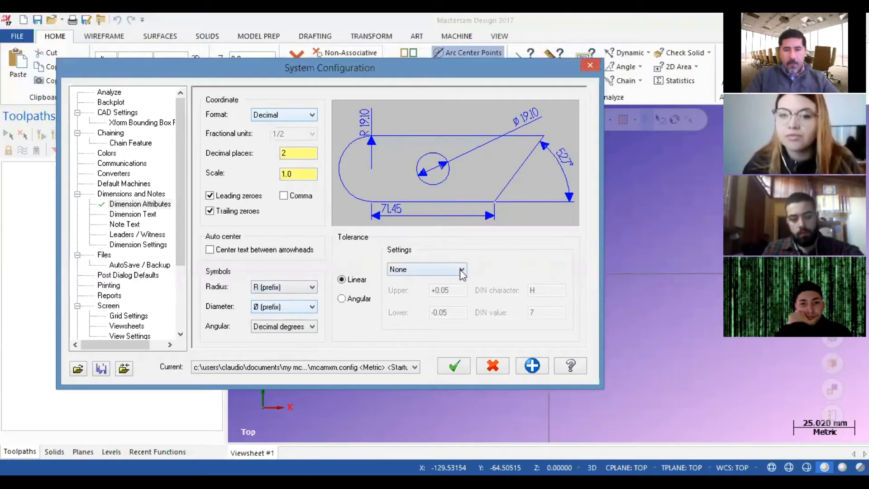
Try the +/- and Limit tolerance settings on the linear dimensions
click(461, 271)
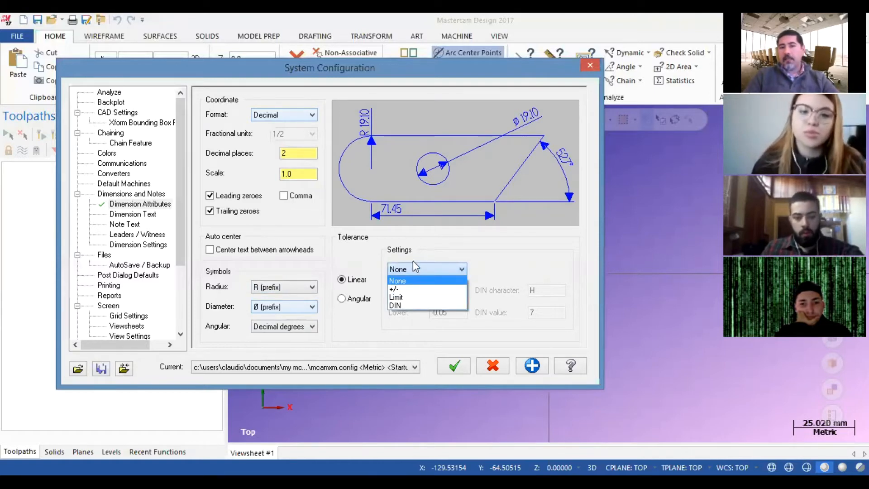
click(404, 290)
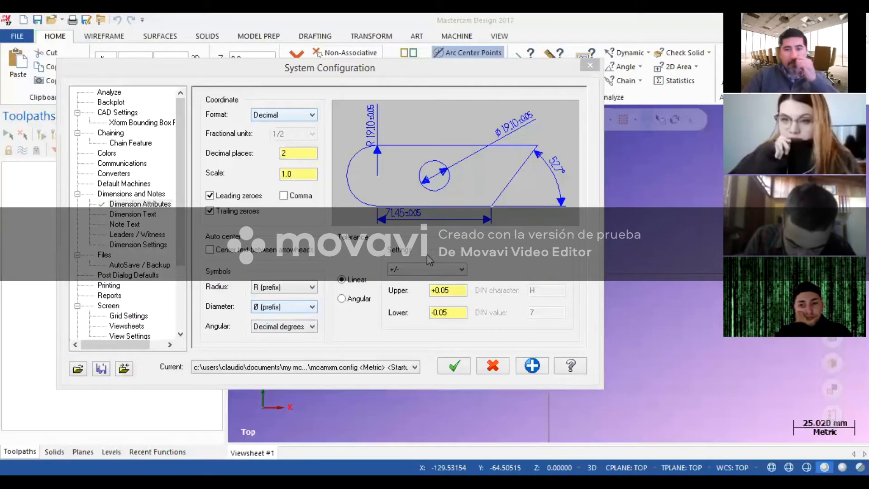
click(456, 290)
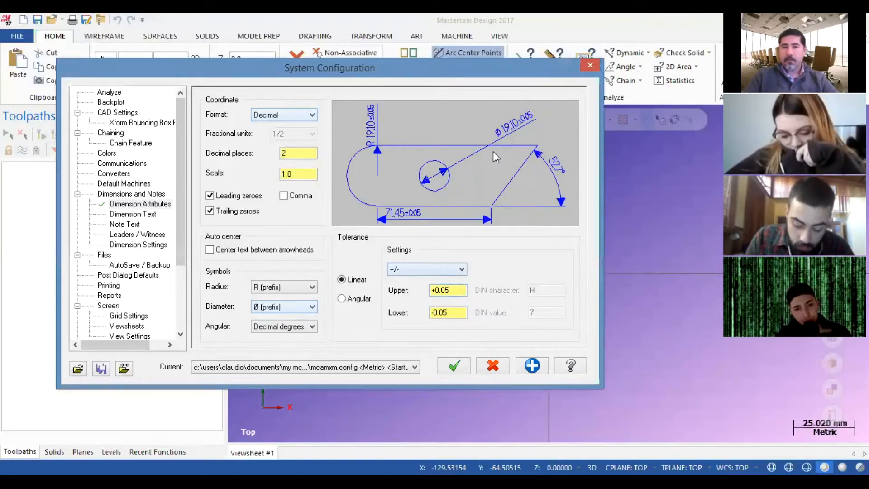
click(461, 269)
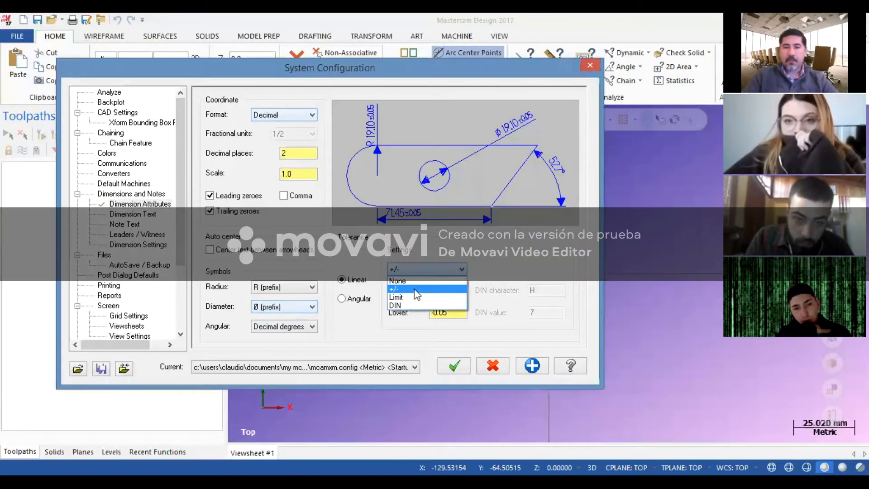
click(408, 295)
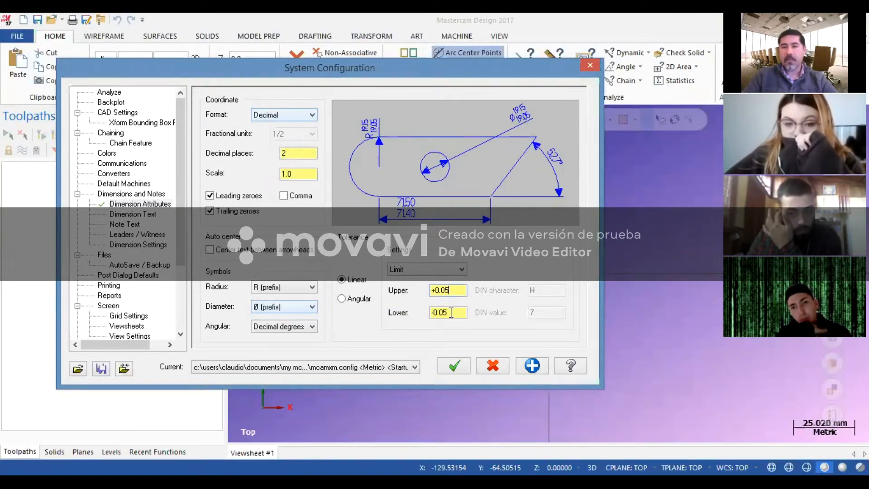
Try the DIN tolerance with its character and value entries, compare it with +/-, and return the tolerance to None
click(448, 268)
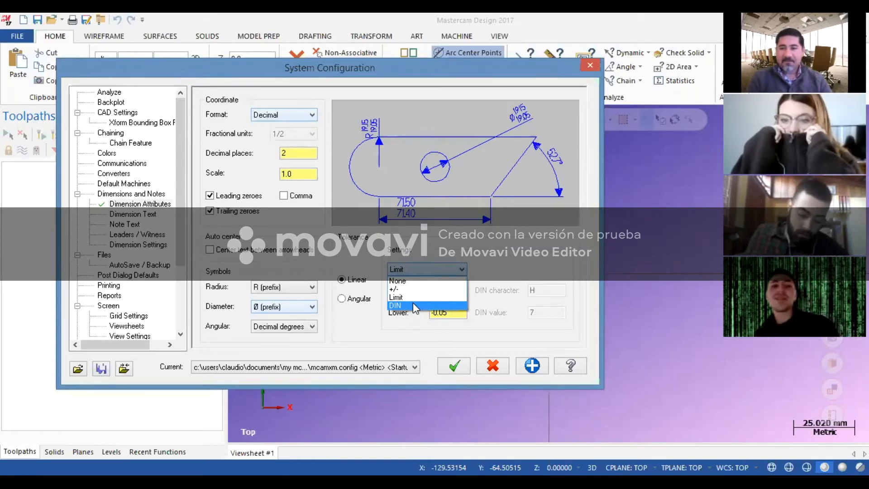
click(412, 304)
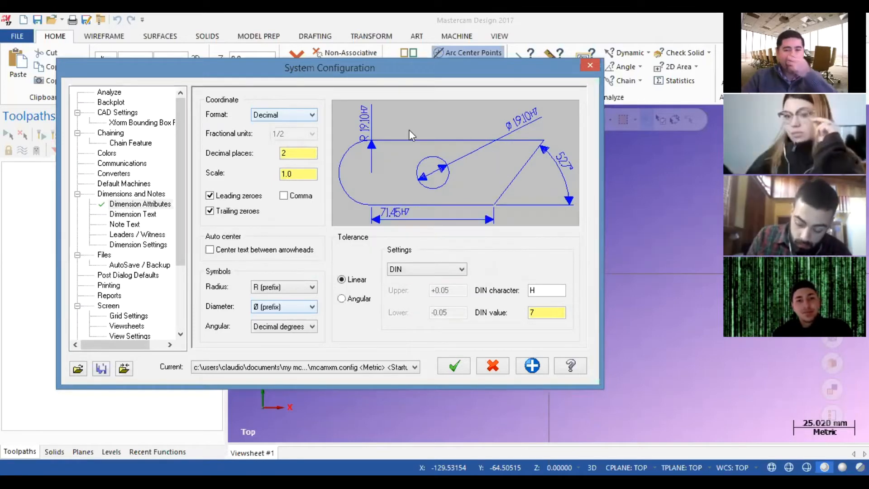
double_click(553, 286)
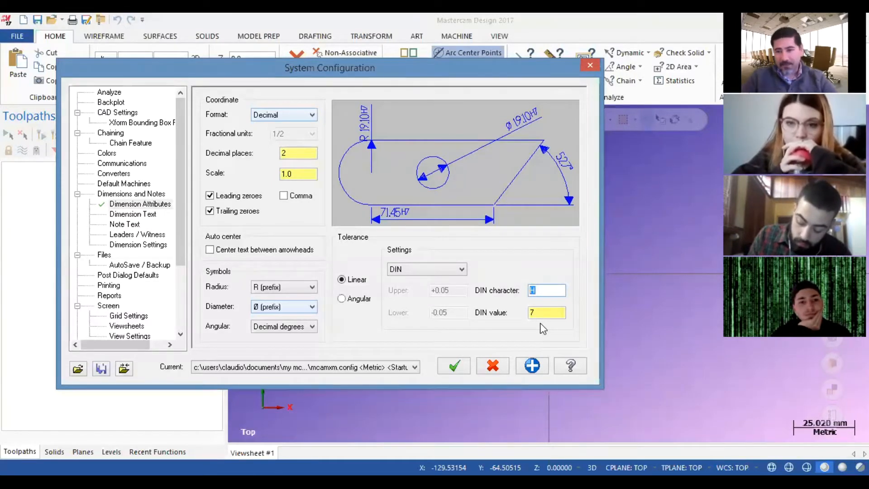
click(546, 312)
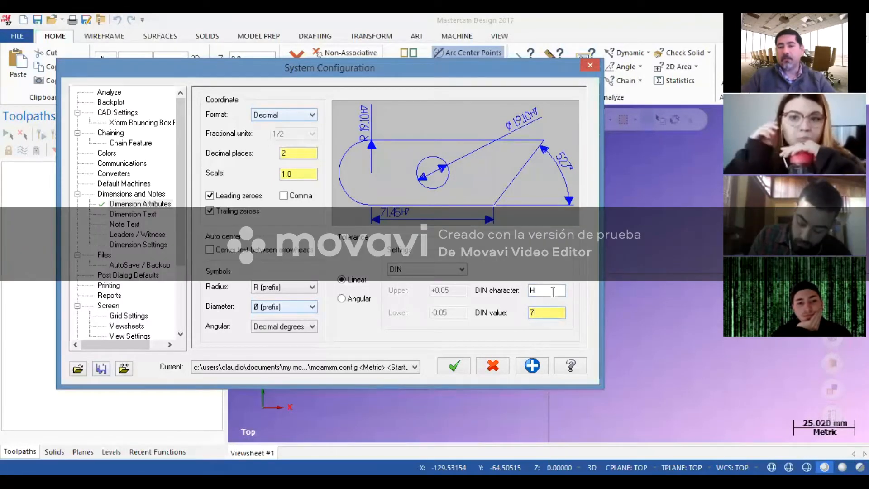
click(462, 269)
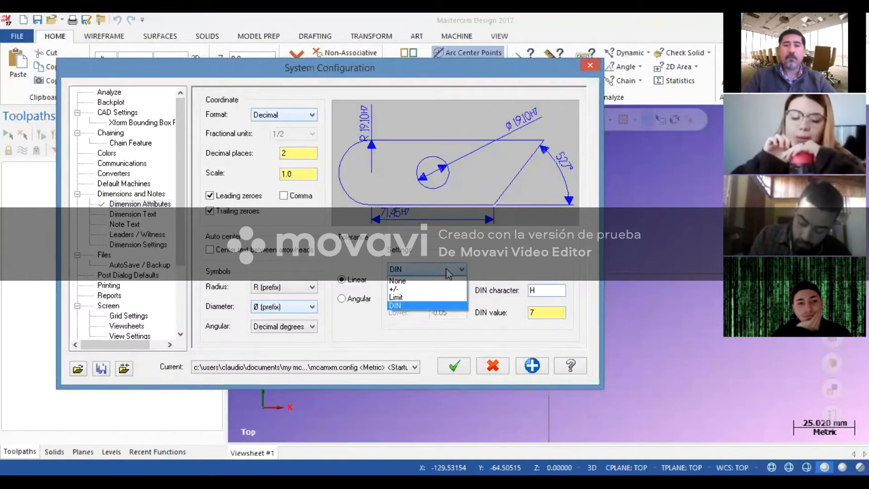
click(404, 289)
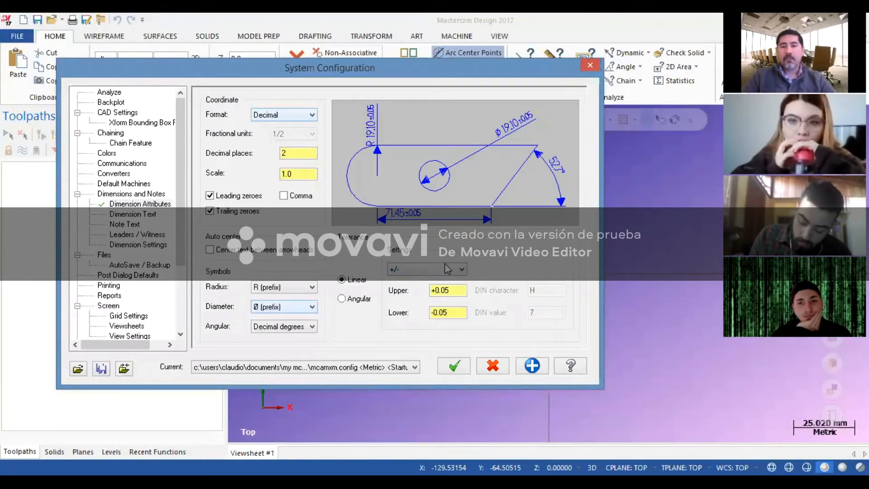
click(447, 270)
click(407, 278)
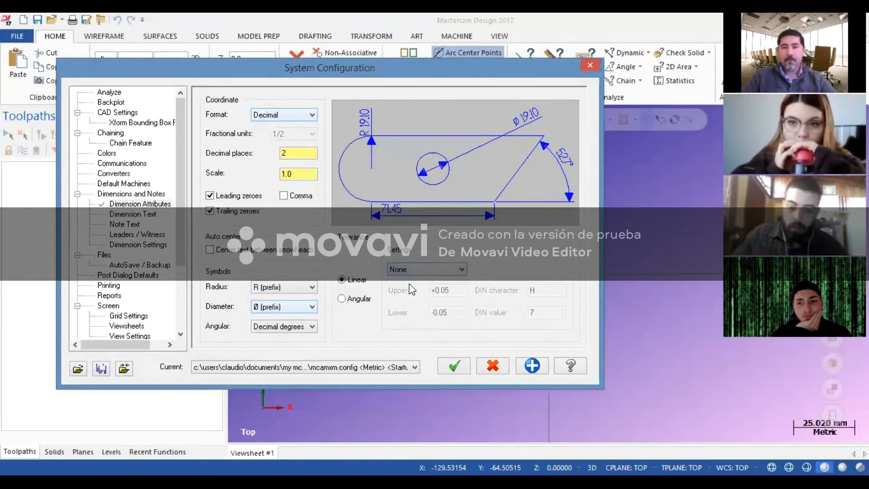
Review the Dimension Text settings, including the text height, and the Note Text settings
click(122, 215)
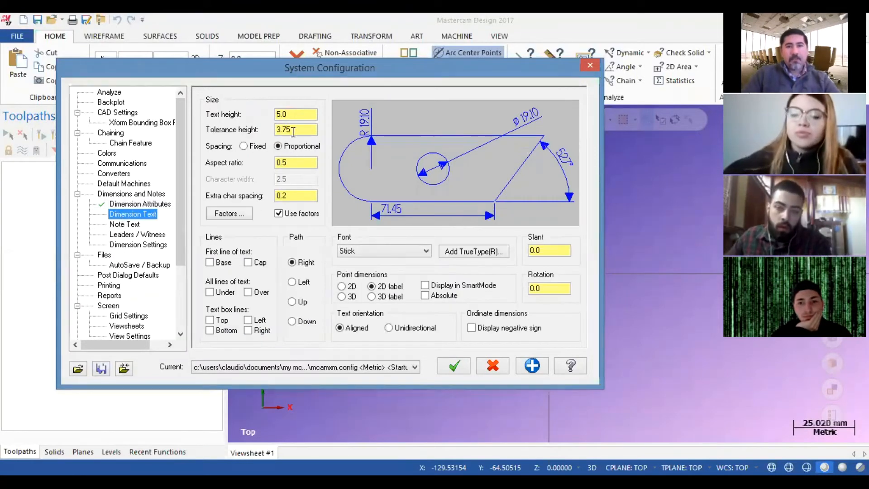
click(295, 115)
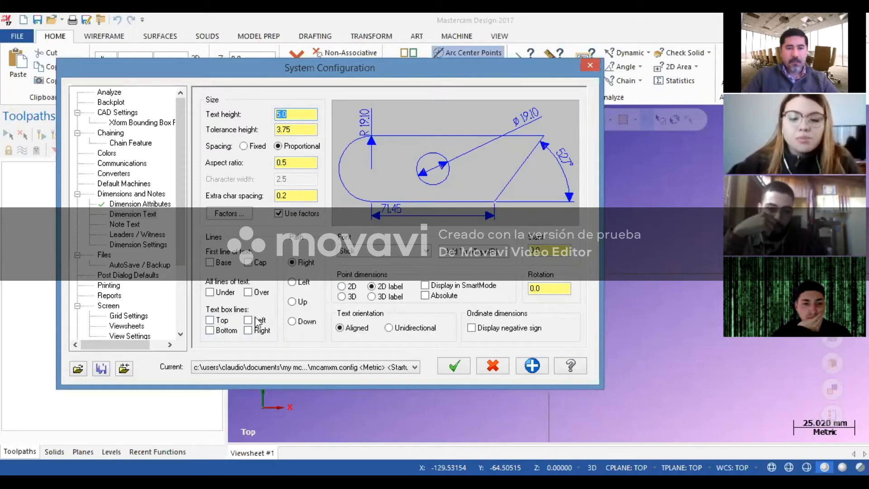
click(125, 225)
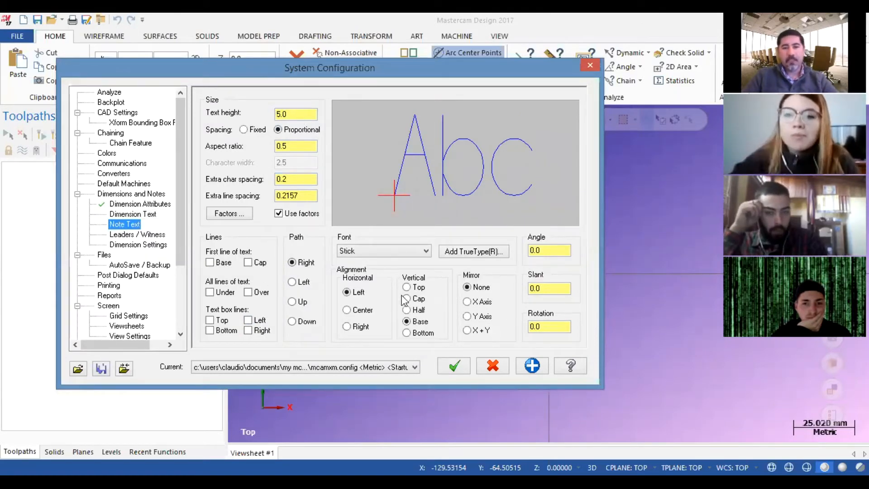
Bring up the Leaders / Witness settings and turn off the Filled option for the Triangle dimension arrows
click(129, 235)
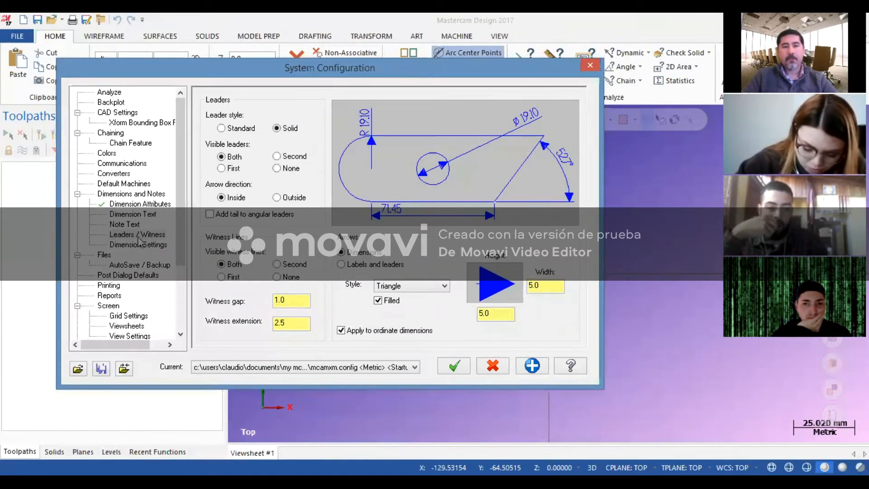
click(444, 284)
click(438, 269)
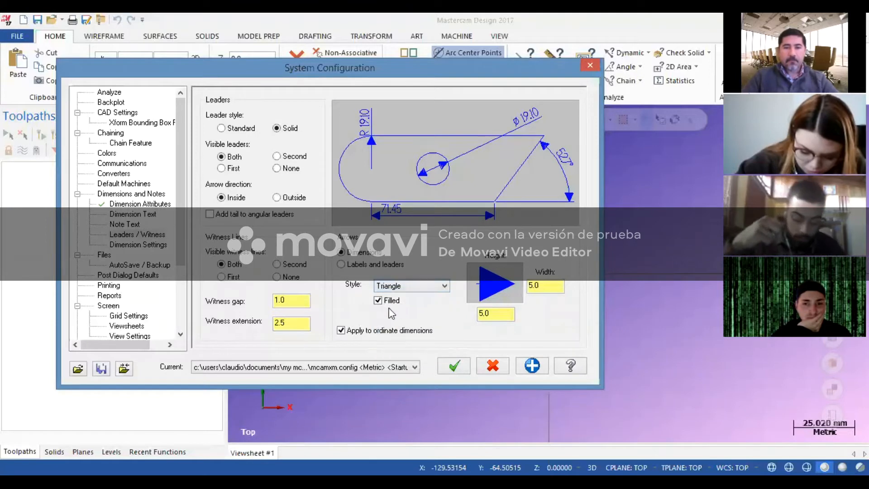
click(377, 302)
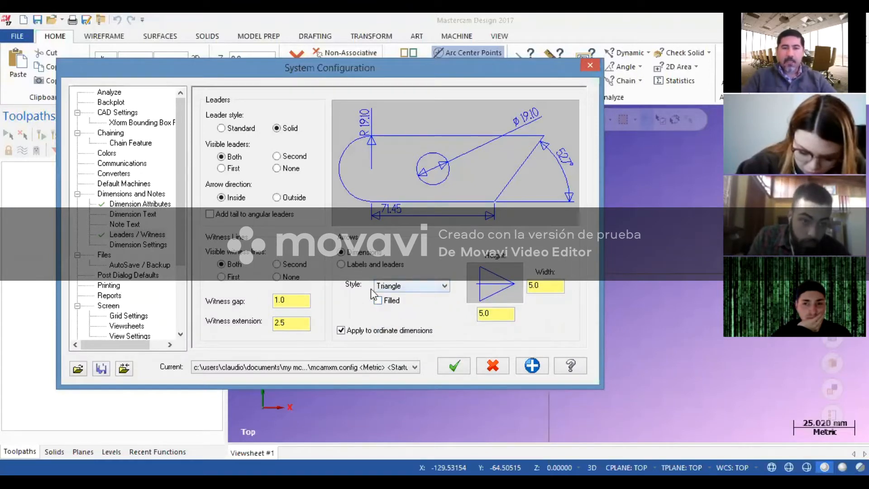
Try the Open Triangle, Wedge, None and Circle arrow styles for dimensions
click(441, 286)
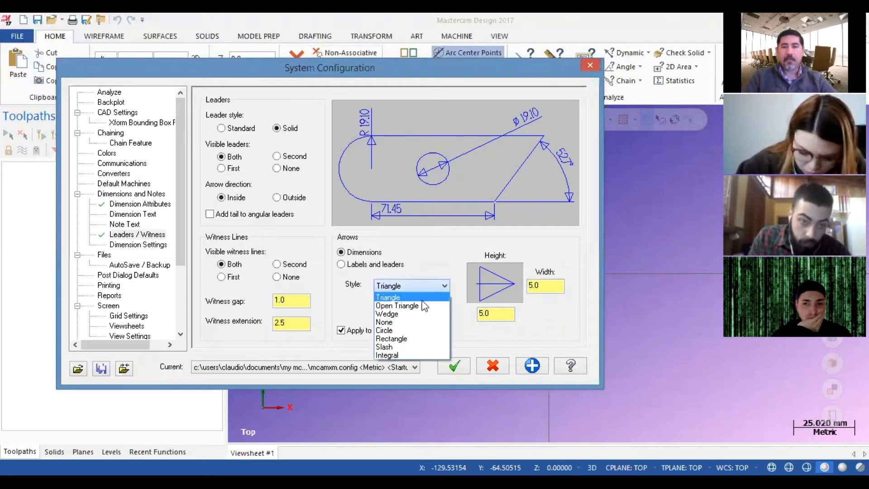
click(426, 306)
click(421, 286)
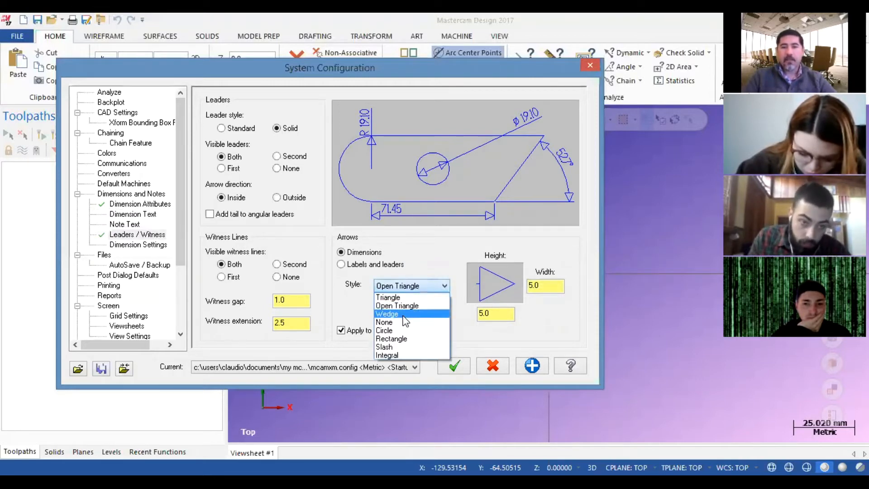
click(406, 314)
click(434, 286)
click(407, 322)
click(434, 290)
click(405, 330)
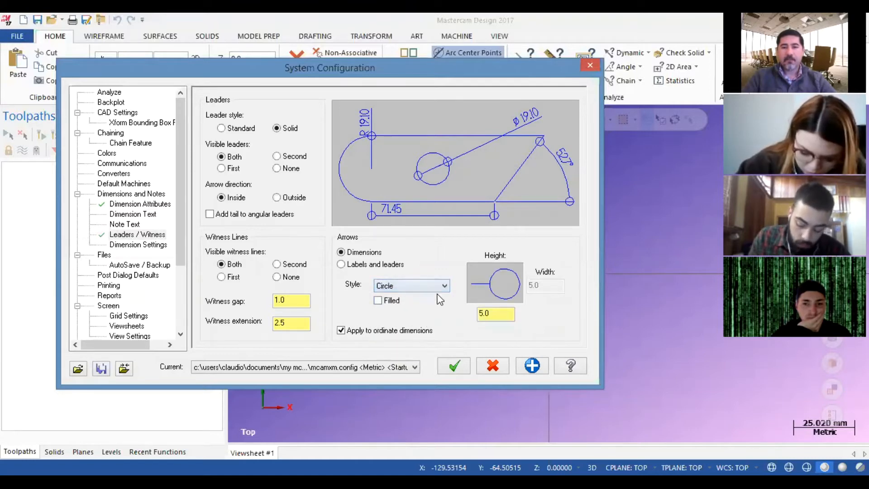
Try the Rectangle and Slash arrow styles for dimensions and return to Triangle
click(437, 287)
click(407, 338)
click(434, 285)
click(395, 347)
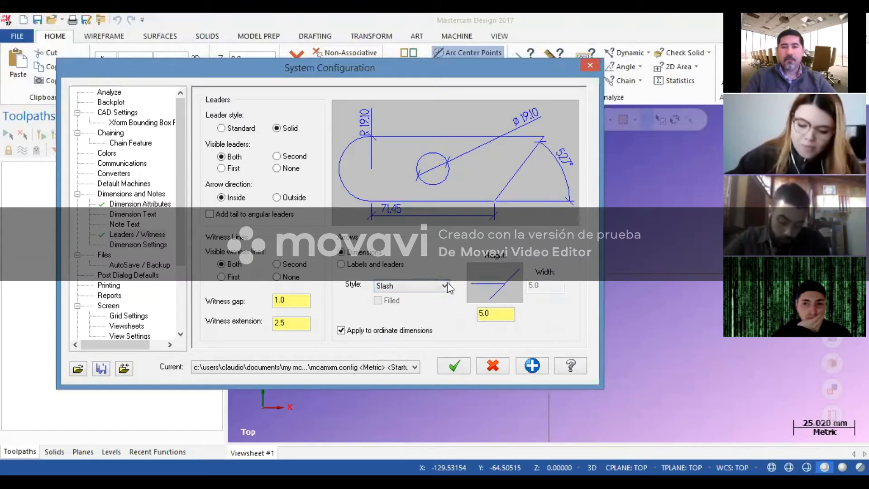
click(441, 285)
click(408, 298)
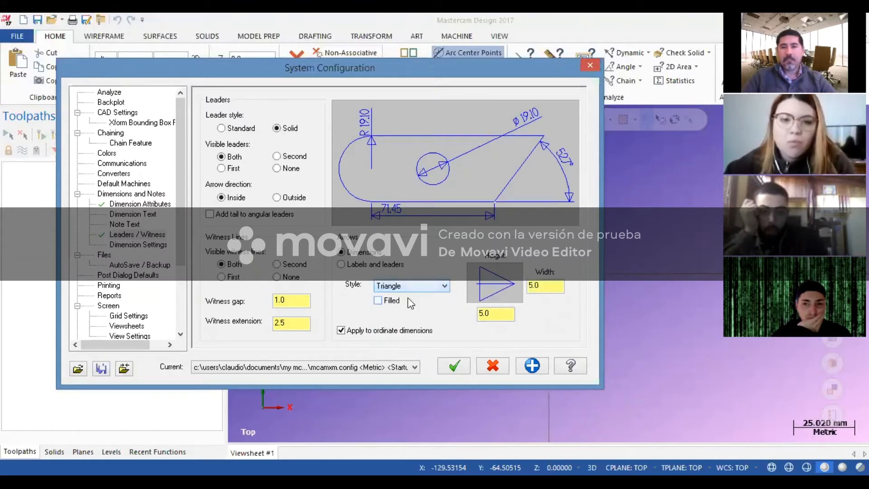
Set the dimension arrow style to Open Triangle and try the Filled option on and off
click(441, 286)
click(413, 305)
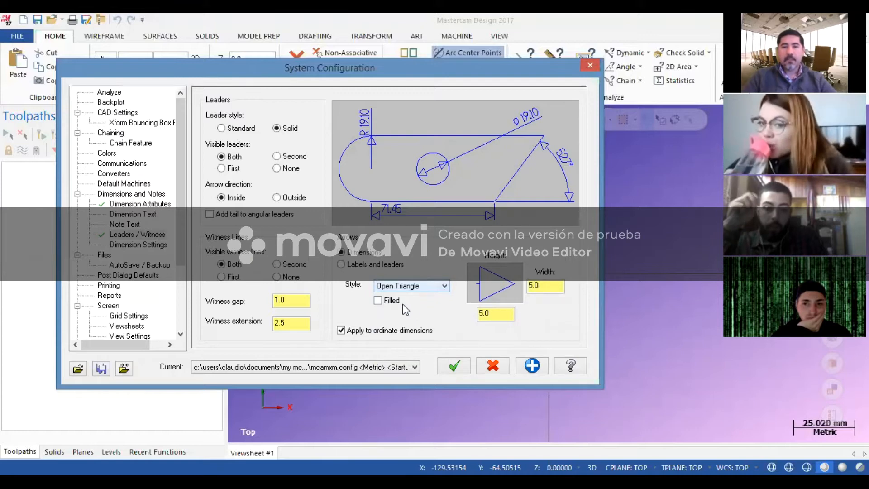
click(379, 301)
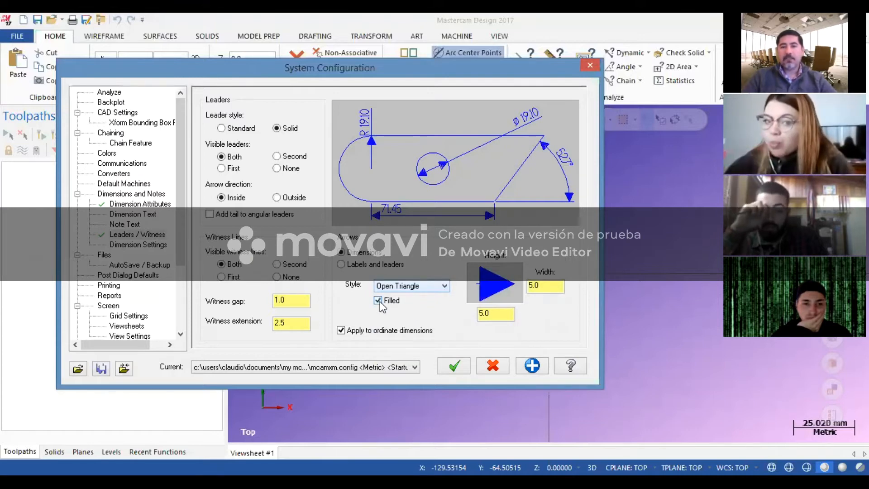
click(378, 300)
click(378, 301)
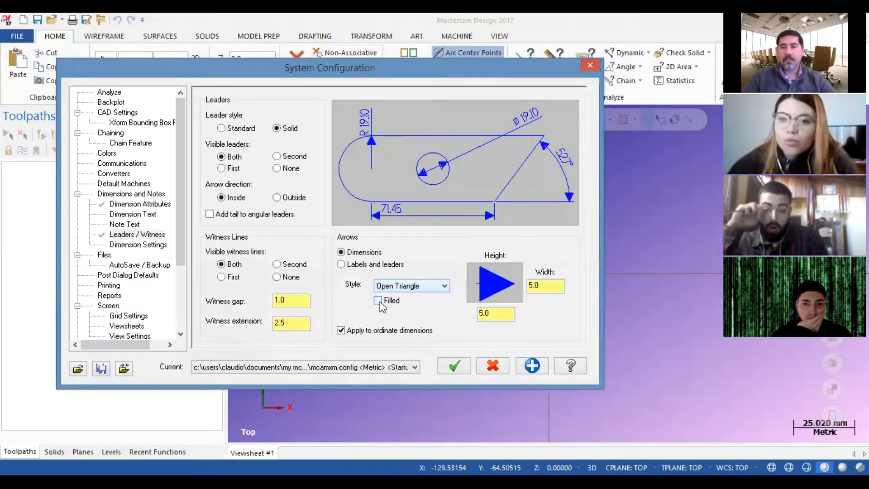
Turn on the Filled option for the Open Triangle dimension arrows and check the Dimension Settings page
click(378, 300)
click(379, 301)
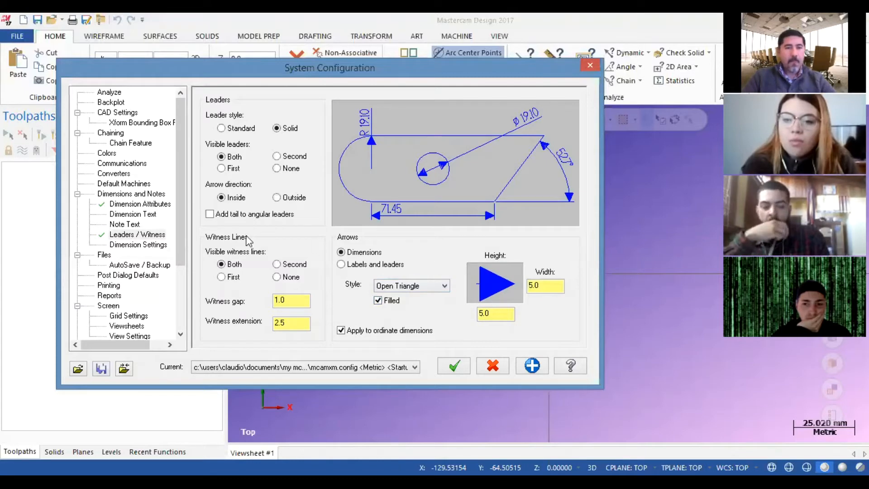
click(121, 244)
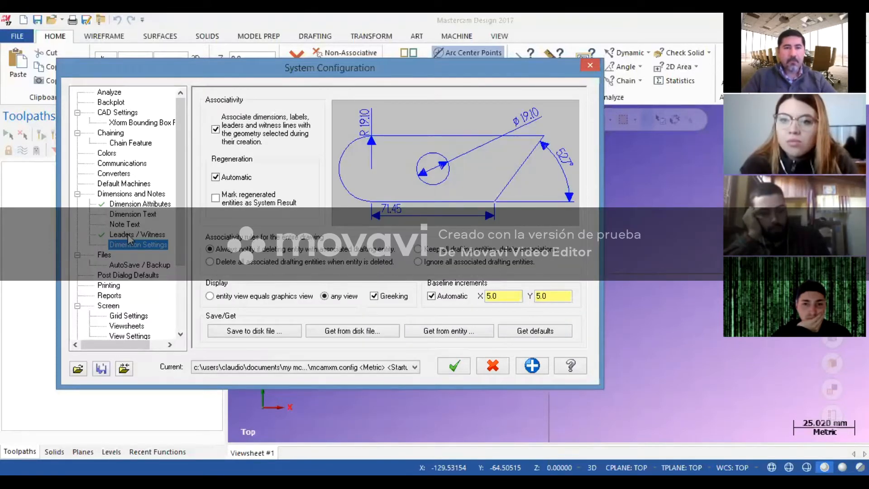
click(129, 236)
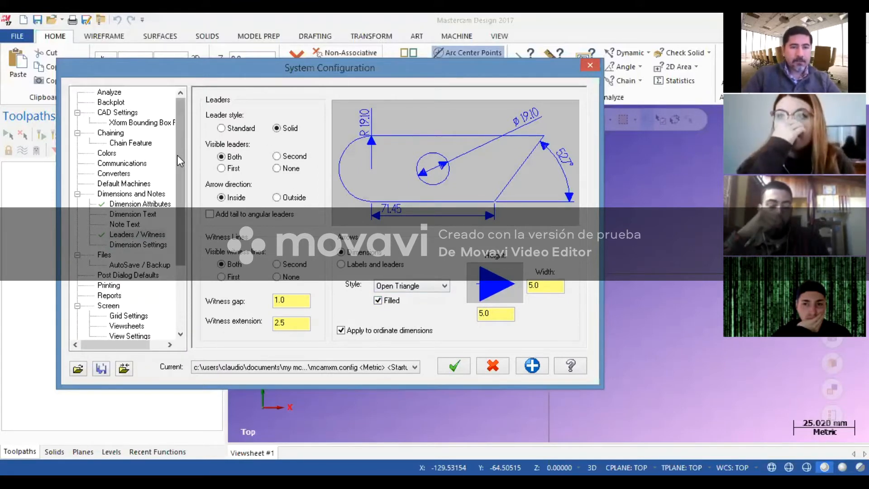
Turn on AutoSave in the AutoSave / Backup settings and select its interval value
drag(183, 176, 182, 232)
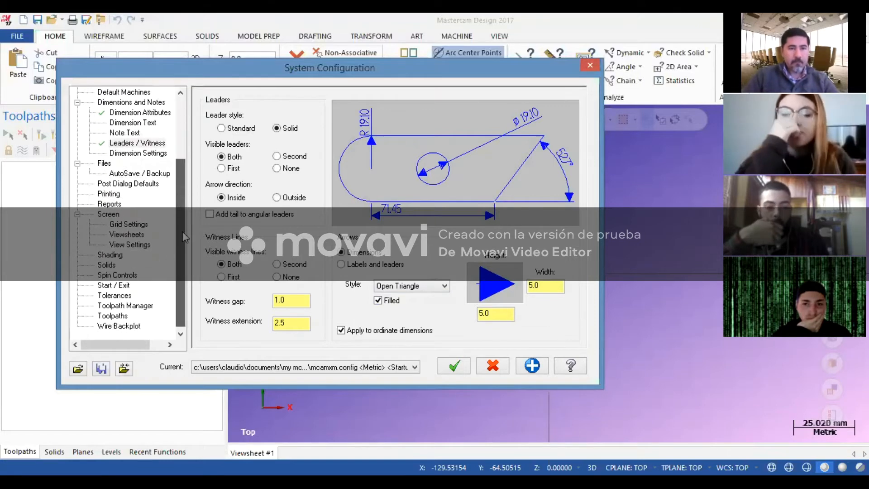
click(129, 175)
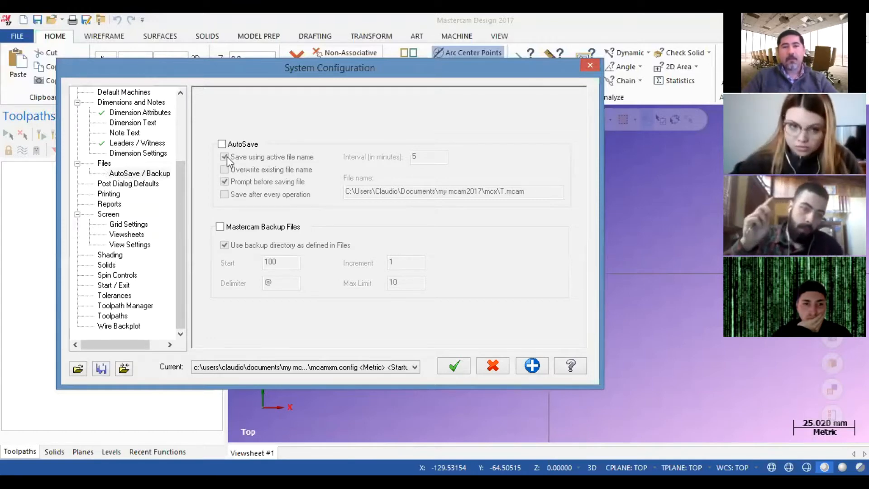
click(224, 144)
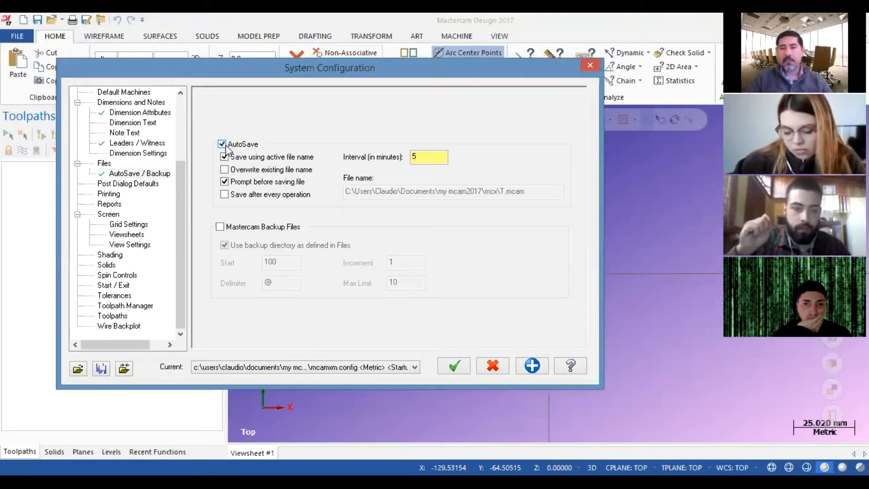
drag(419, 157, 412, 157)
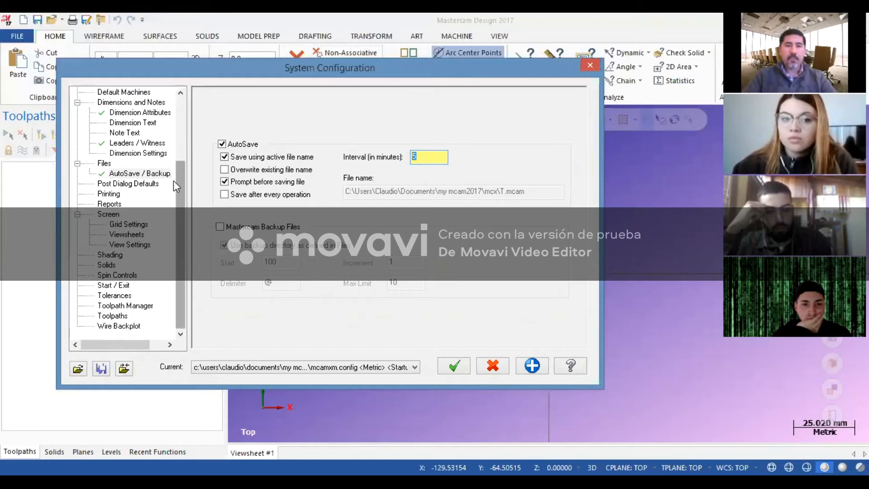
Accept the system configuration and save all current settings to the mcamxm.config file
drag(174, 183, 186, 105)
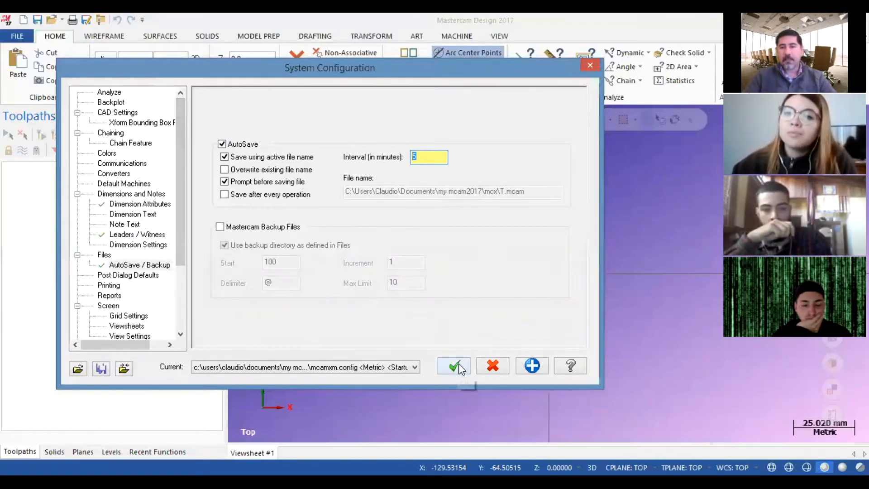
click(457, 368)
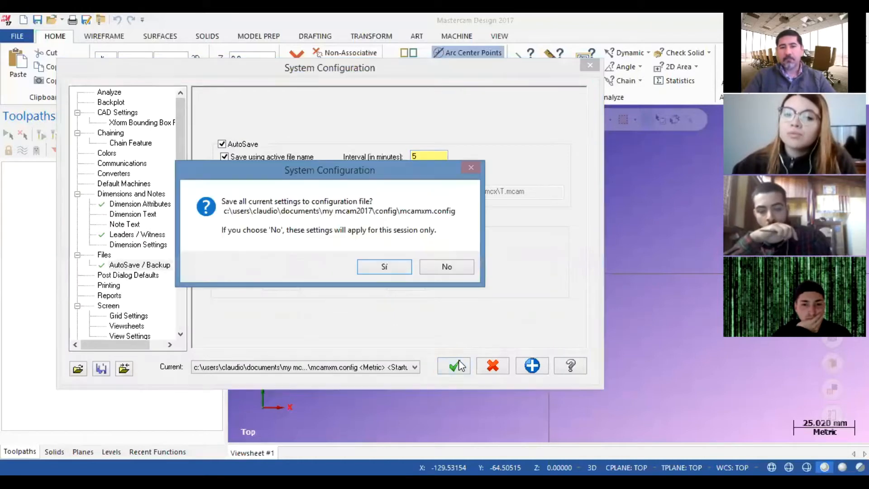
click(379, 270)
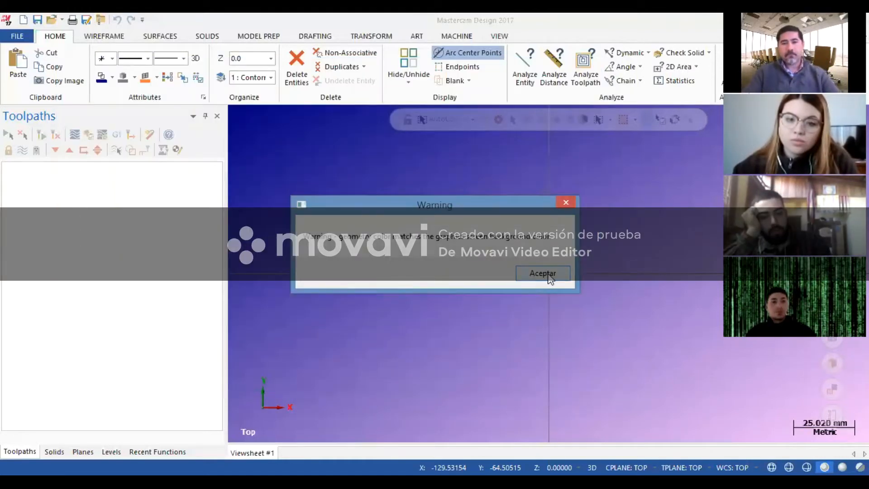
Dismiss the geometry color warning and choose pale yellow as the new geometry color
click(542, 273)
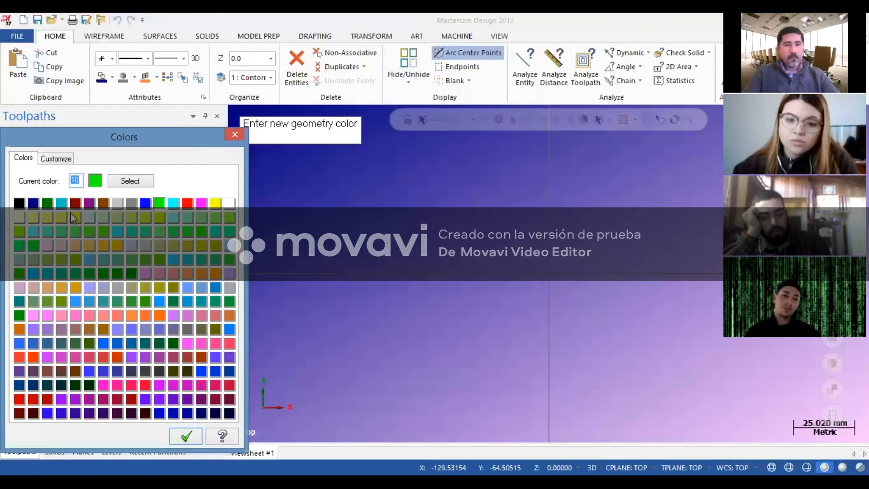
click(35, 216)
click(194, 436)
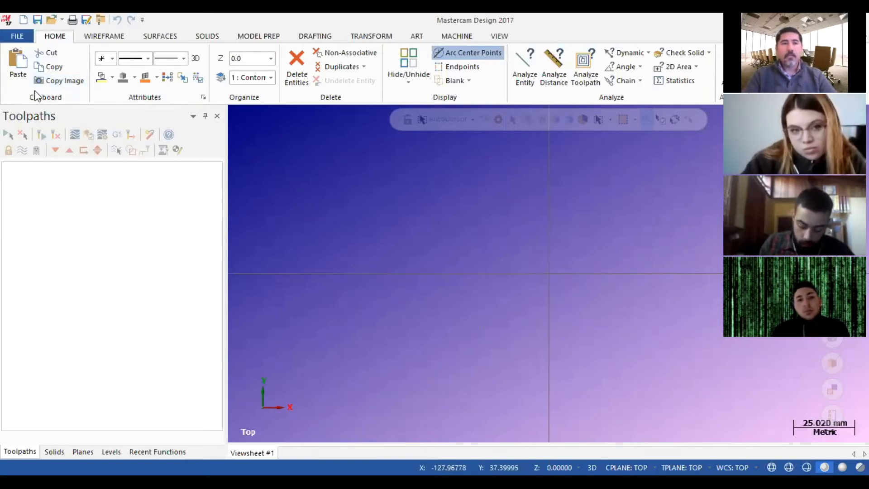
Copy a rectangular area of the graphics view as an image
click(63, 83)
drag(319, 161, 664, 403)
drag(483, 313, 668, 406)
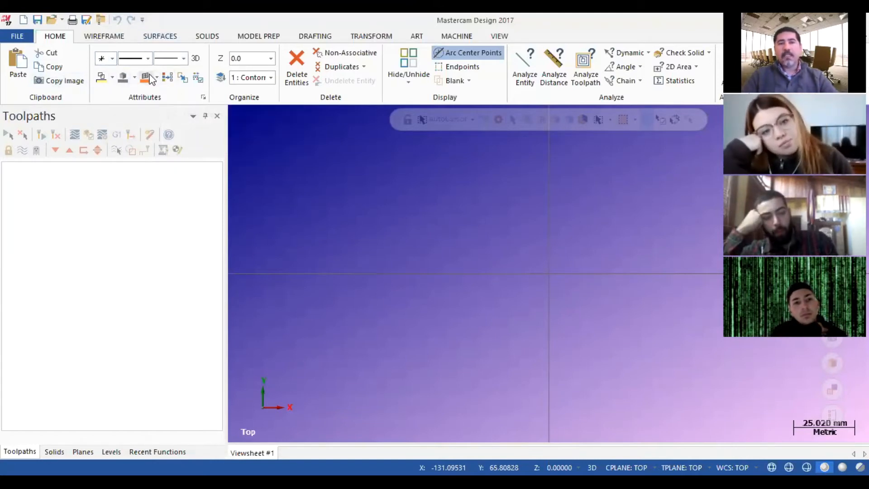
Examine the available line styles and line widths, picking the thinnest width
click(148, 59)
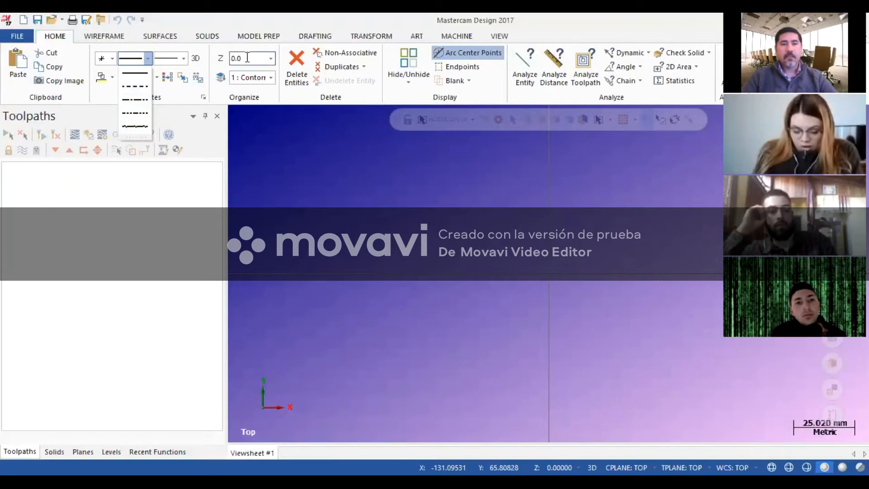
click(202, 44)
click(184, 58)
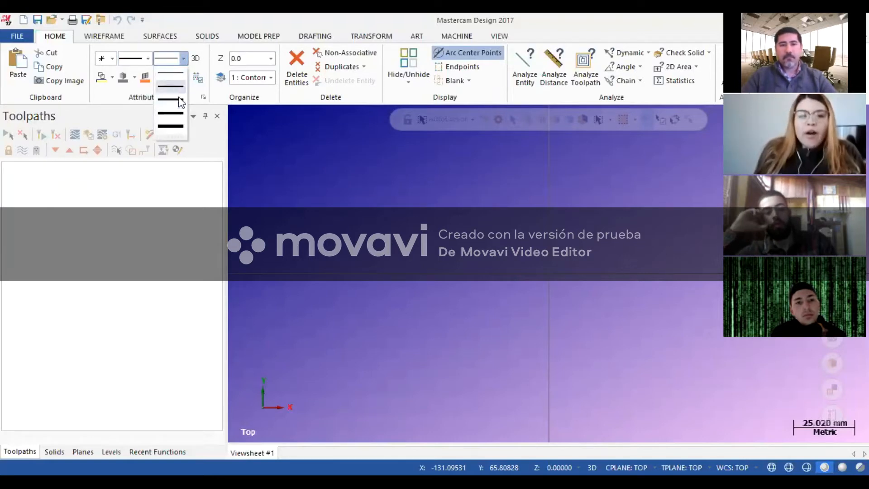
click(171, 73)
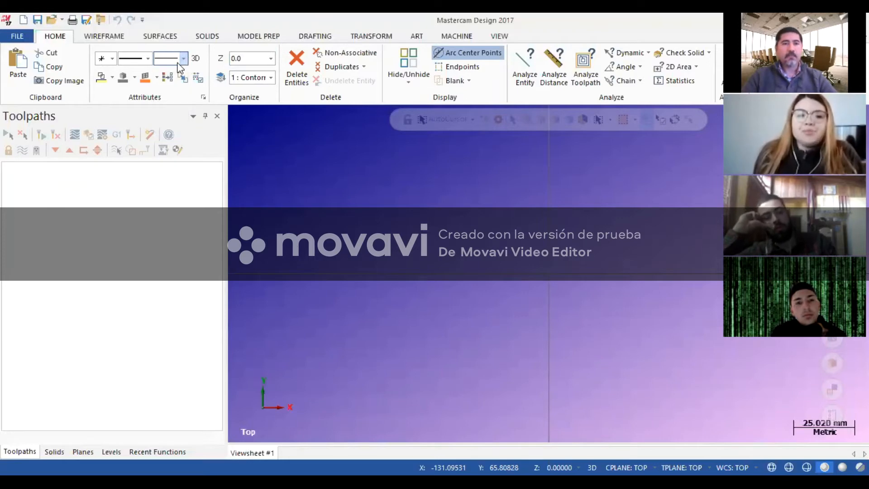
Examine the color palettes for wireframe, solids and surfaces, and the list of levels
click(111, 78)
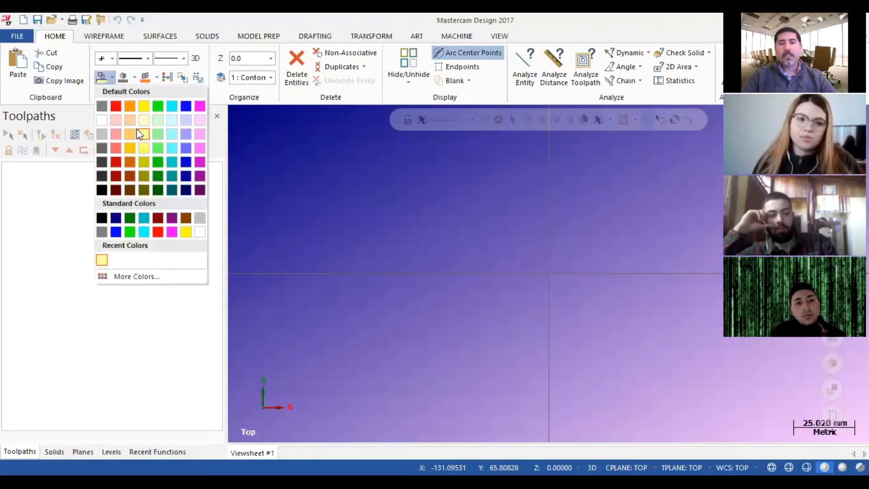
click(113, 80)
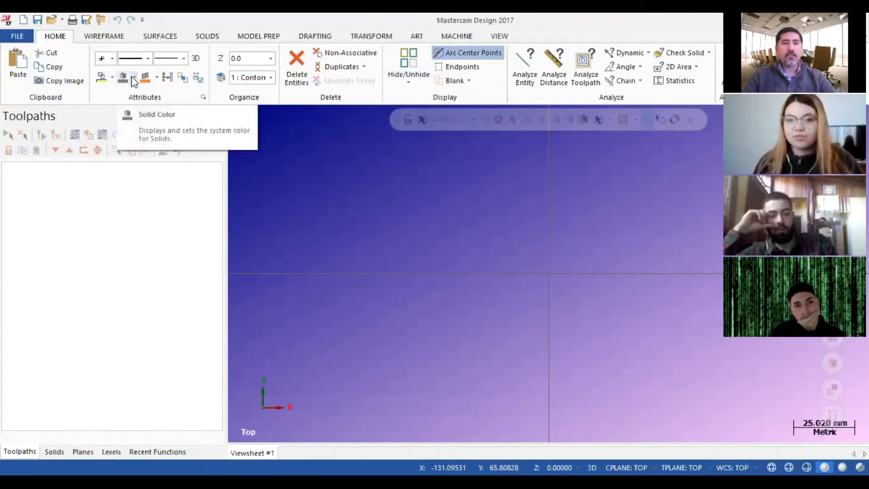
click(133, 78)
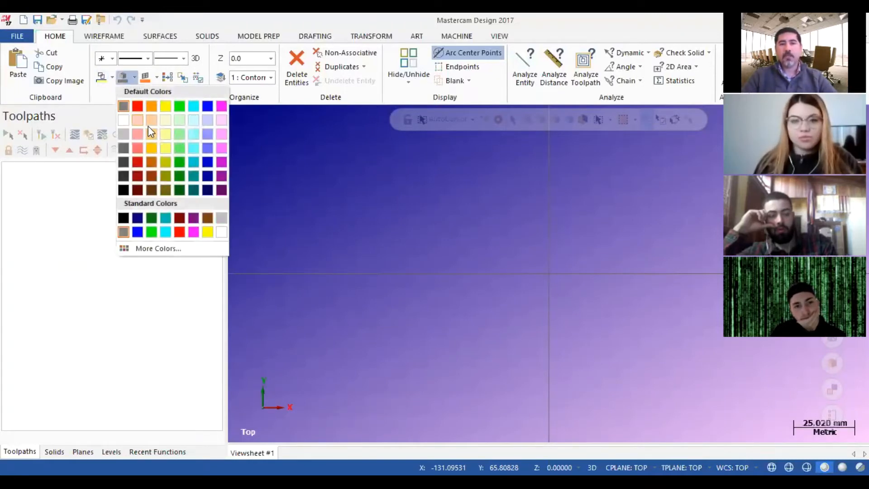
click(132, 81)
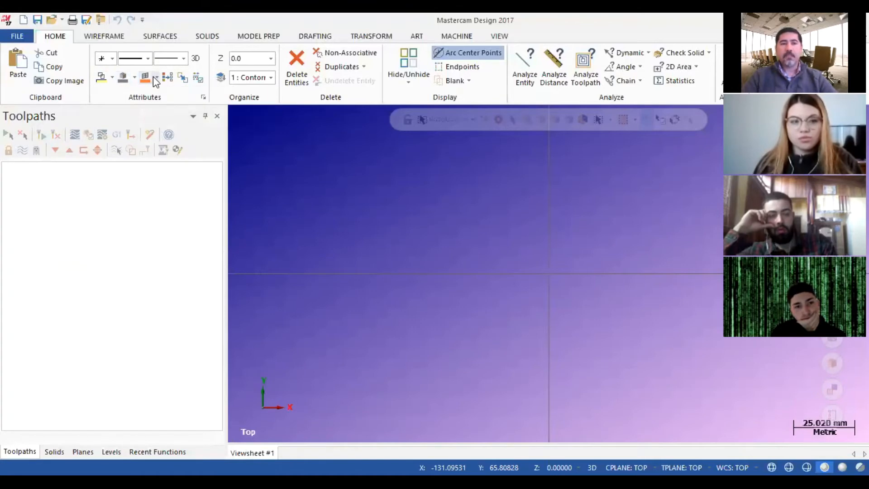
click(156, 77)
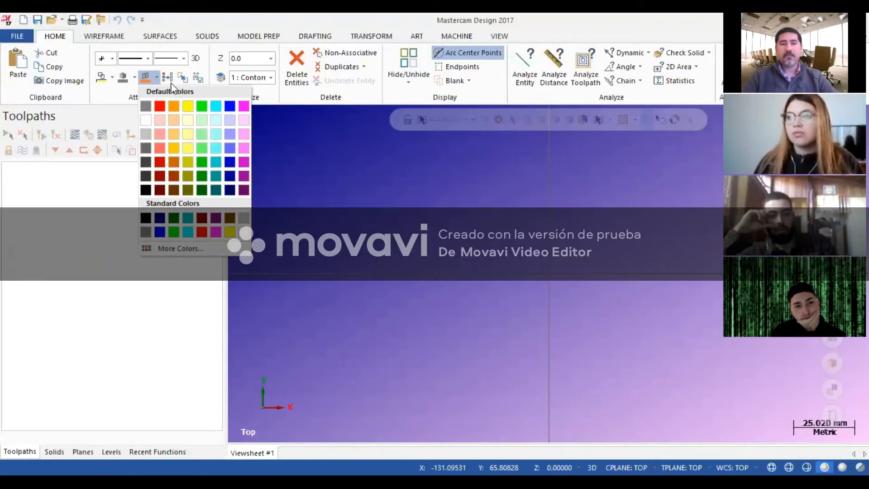
click(286, 98)
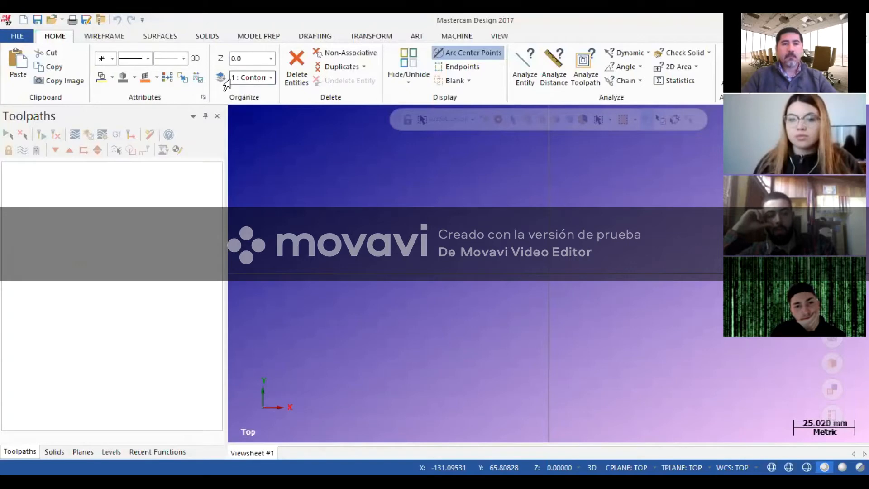
click(270, 77)
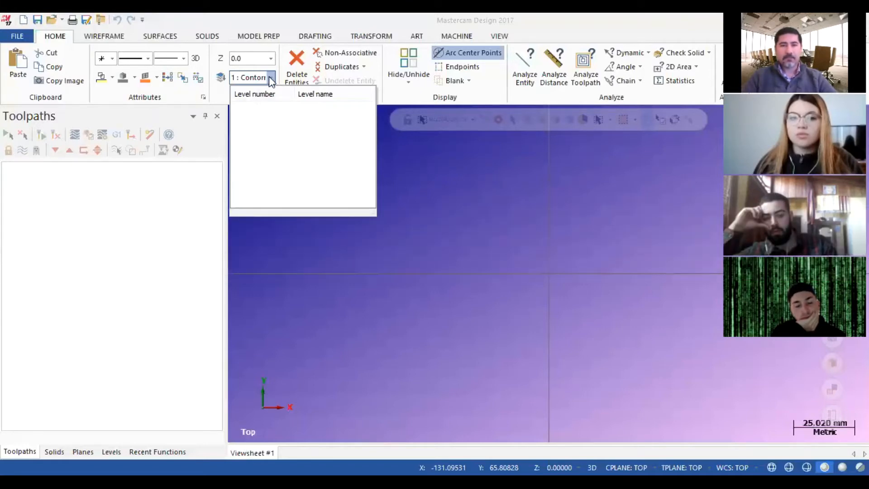
click(270, 77)
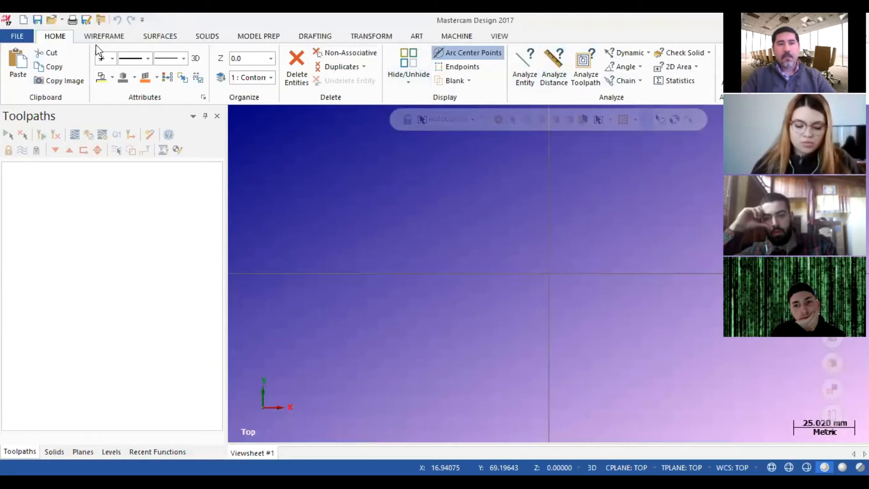
Examine the Wireframe tools with the Rectangle shape variants, and the Surfaces, Solids, Model Prep and Drafting tools
click(90, 40)
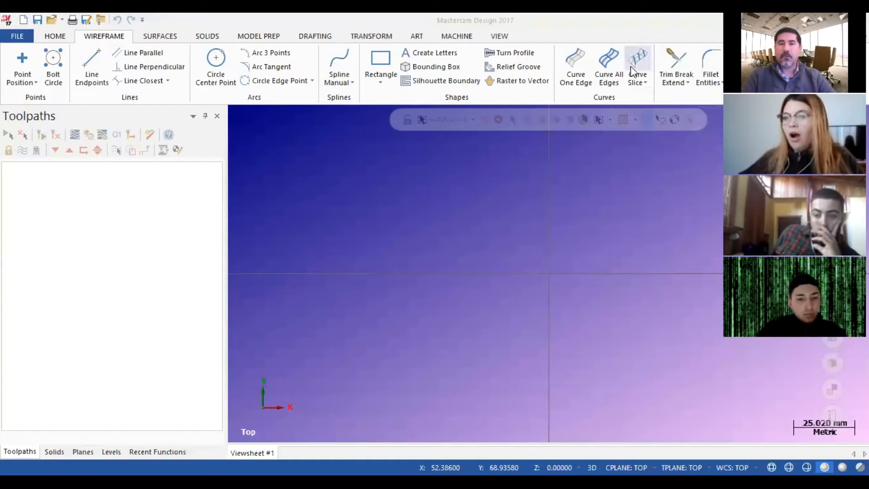
click(384, 84)
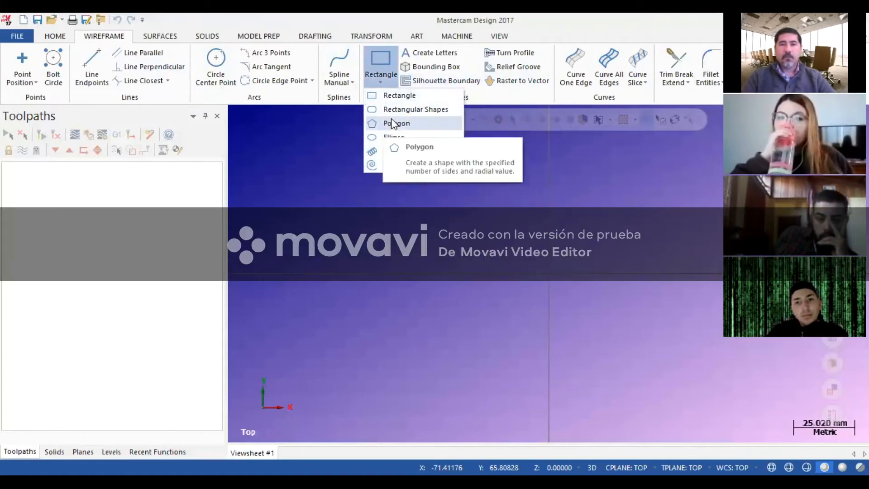
click(380, 77)
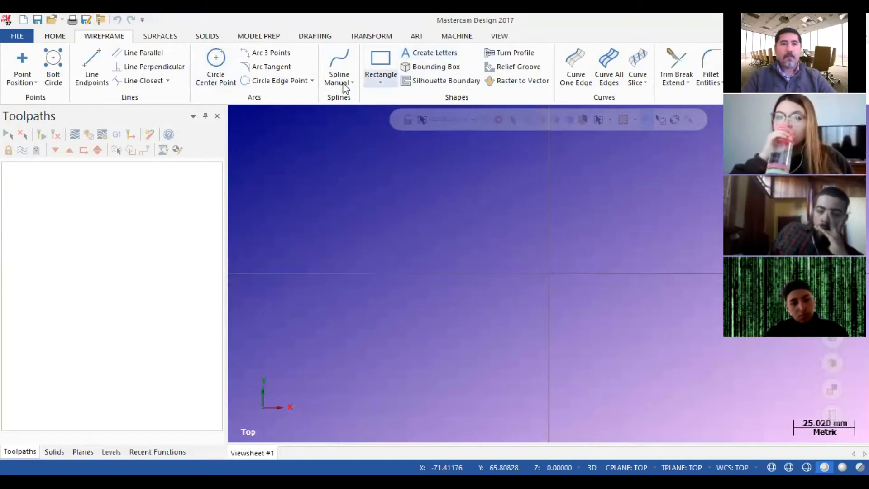
click(152, 36)
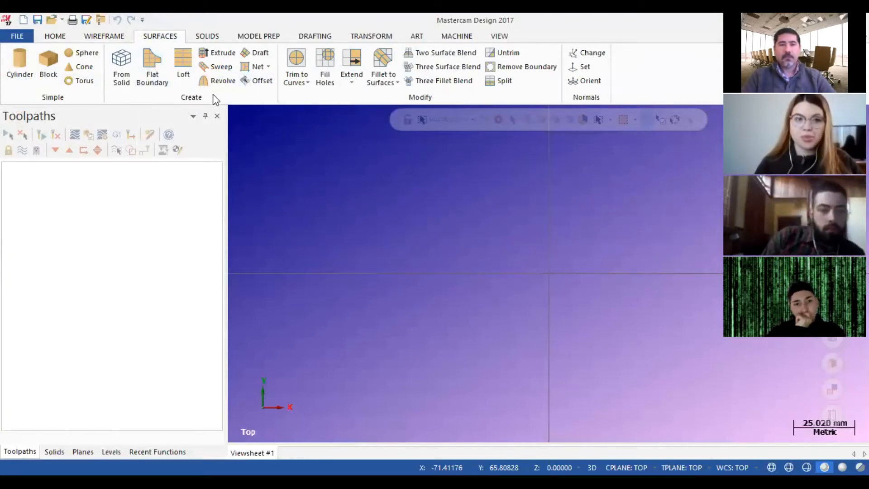
click(207, 36)
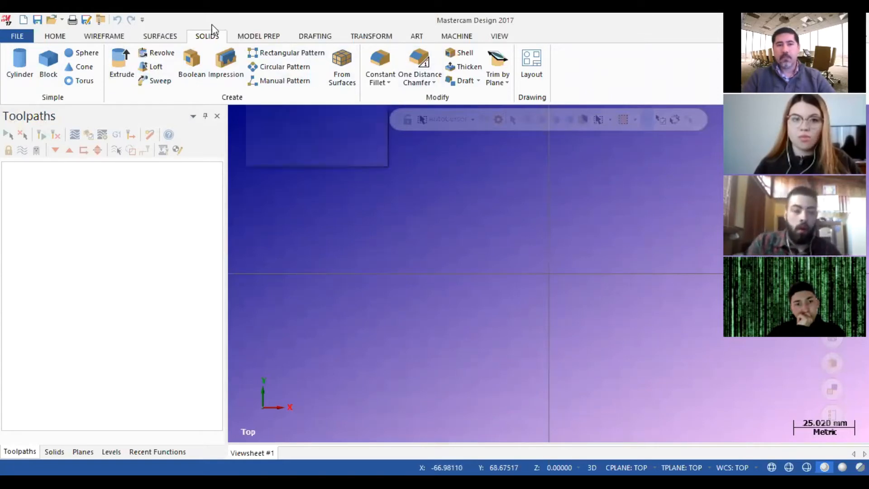
click(264, 37)
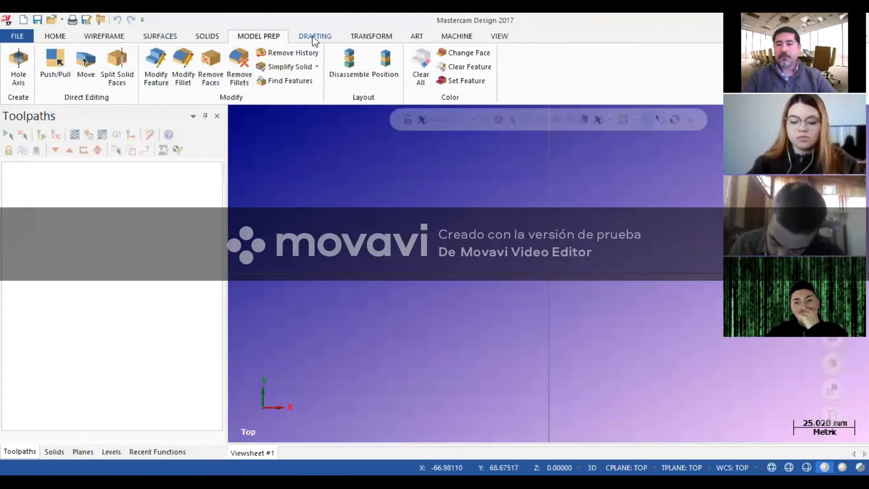
click(315, 37)
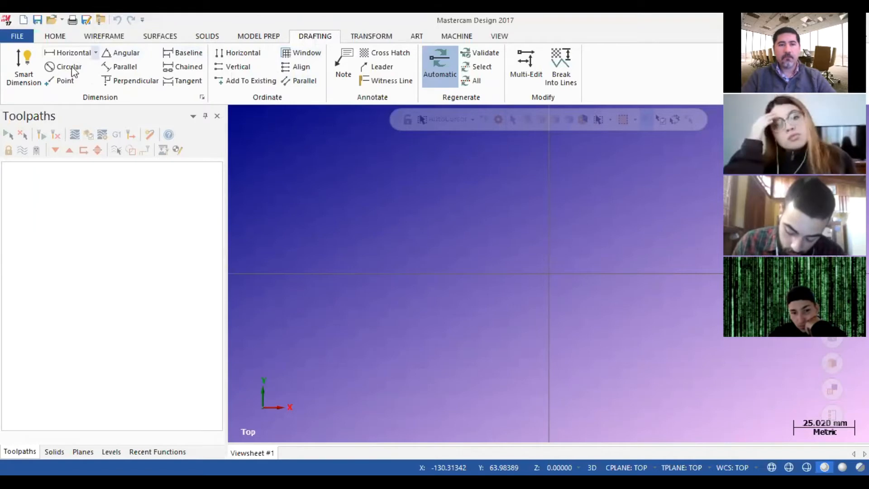
Examine the Transform tools, including the Translate variants and Mirror, and the Art tools
click(362, 38)
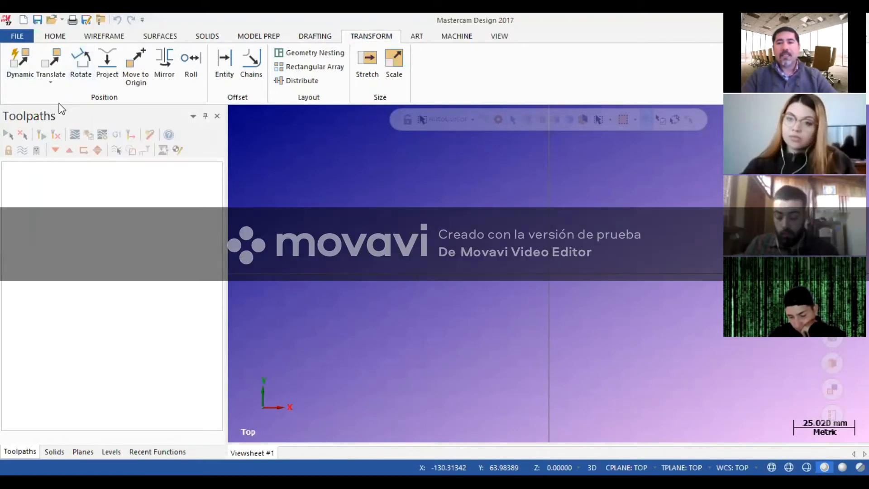
click(50, 86)
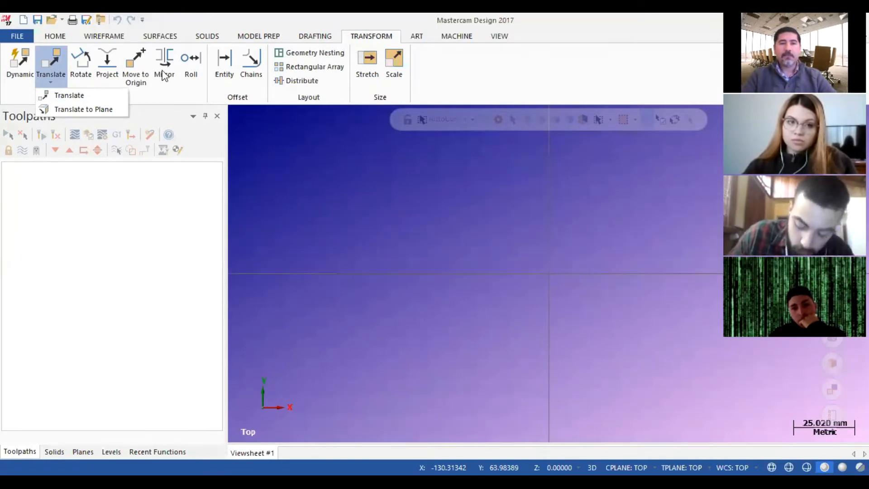
click(162, 76)
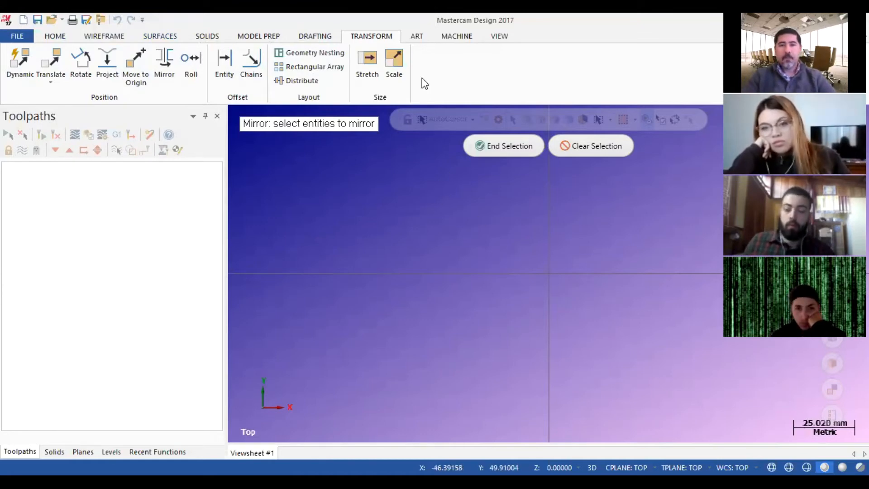
click(416, 37)
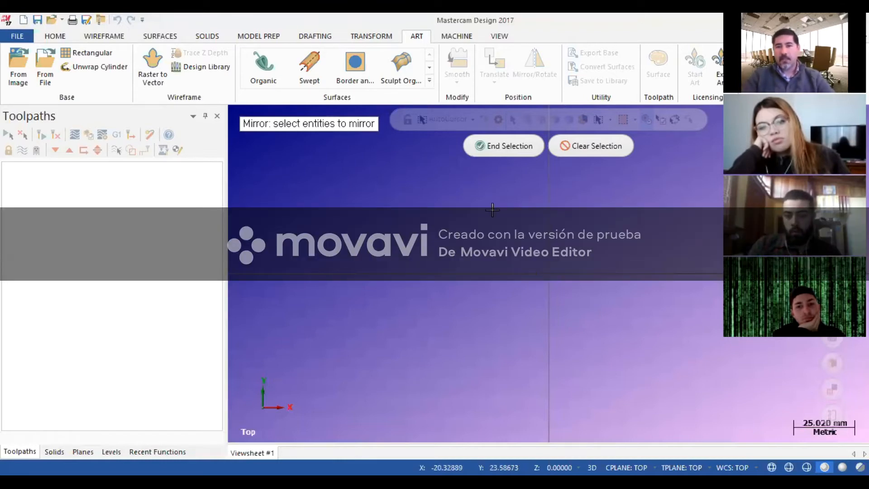
Examine the Machine and View tools, switching the graphics view between Isometric and Top
click(454, 40)
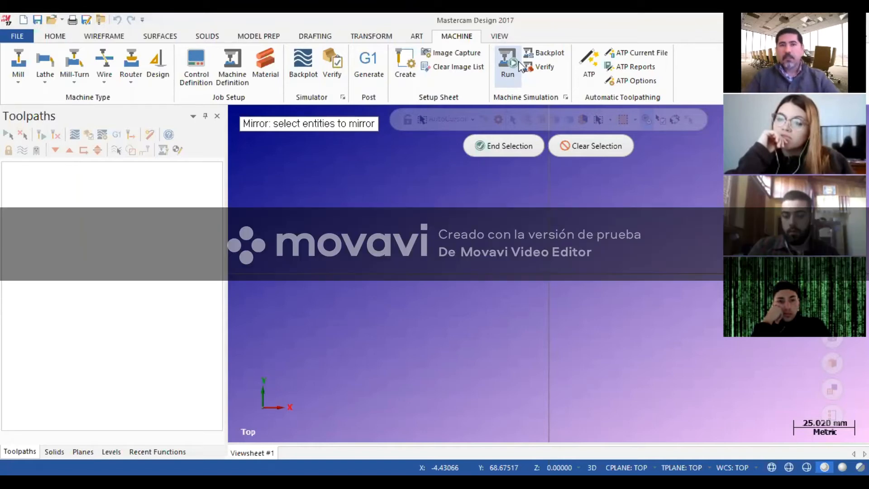
click(495, 36)
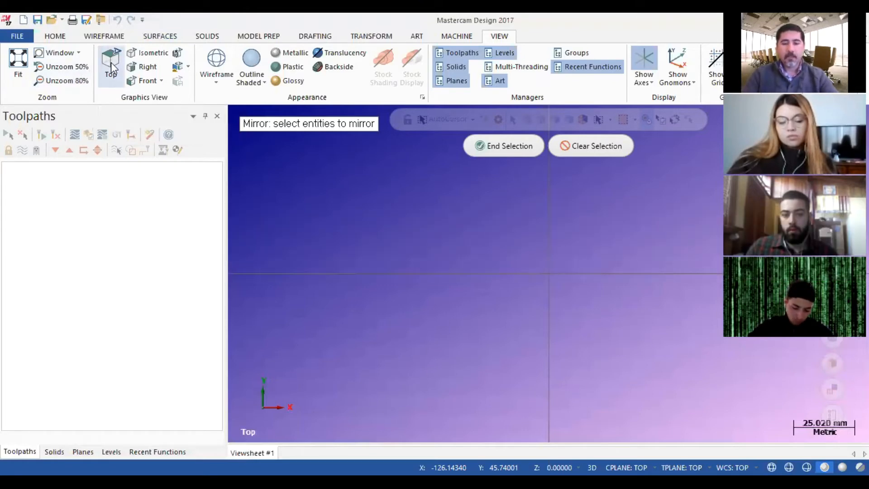
key(alt+7)
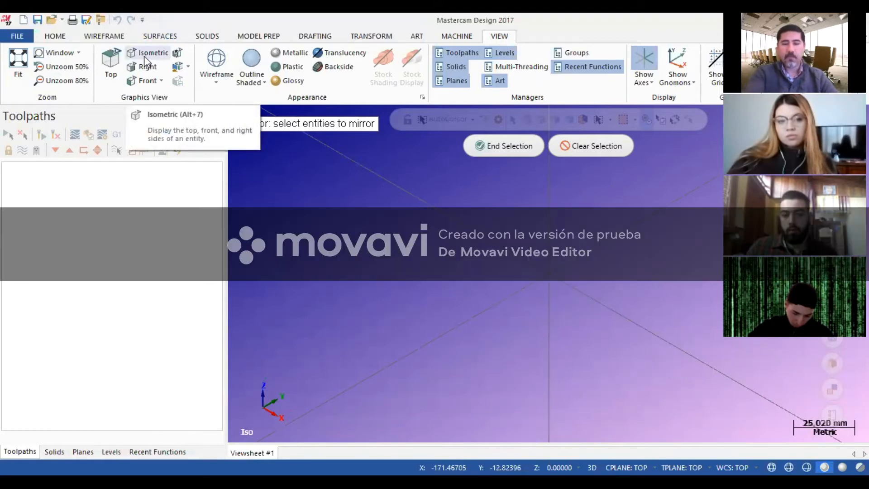
key(alt+1)
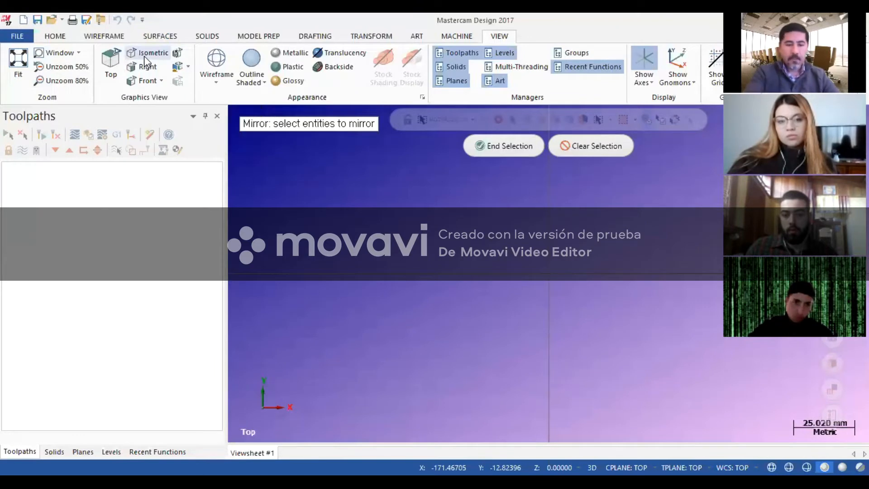
click(144, 56)
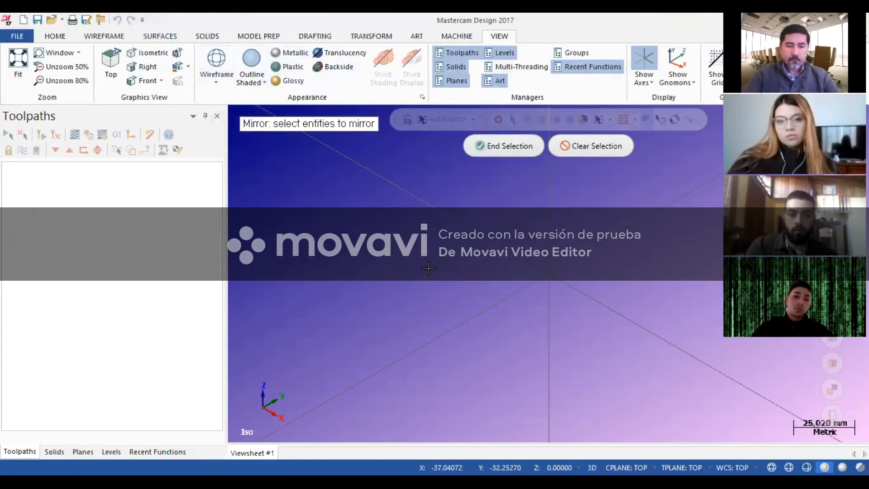
key(alt+1)
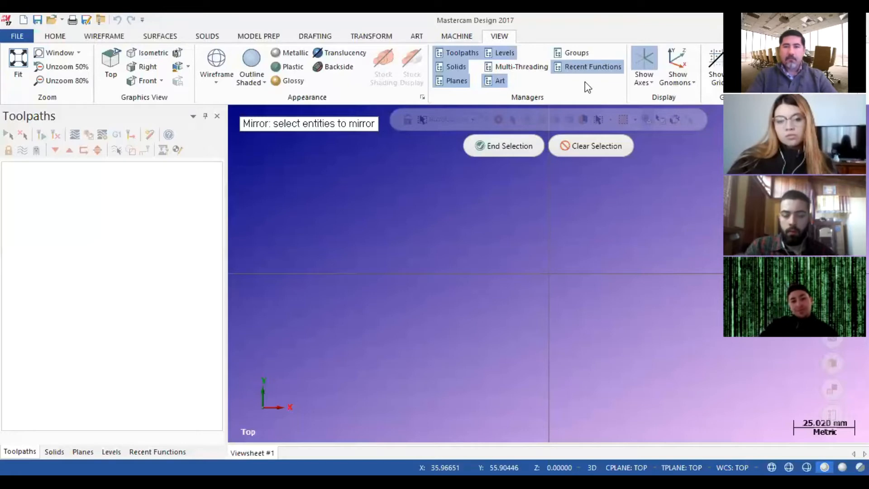
Toggle the coordinate axes display off and on several times, ending with the axes shown, and return to the Home tools
click(643, 61)
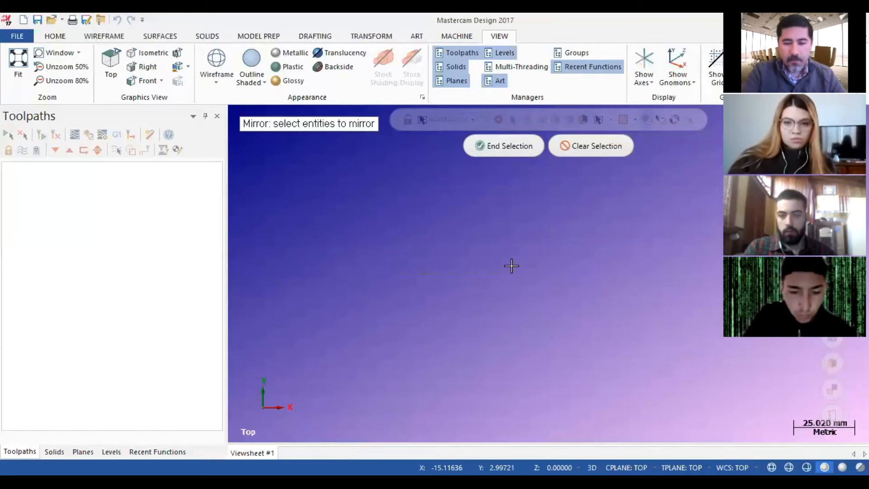
key(F9)
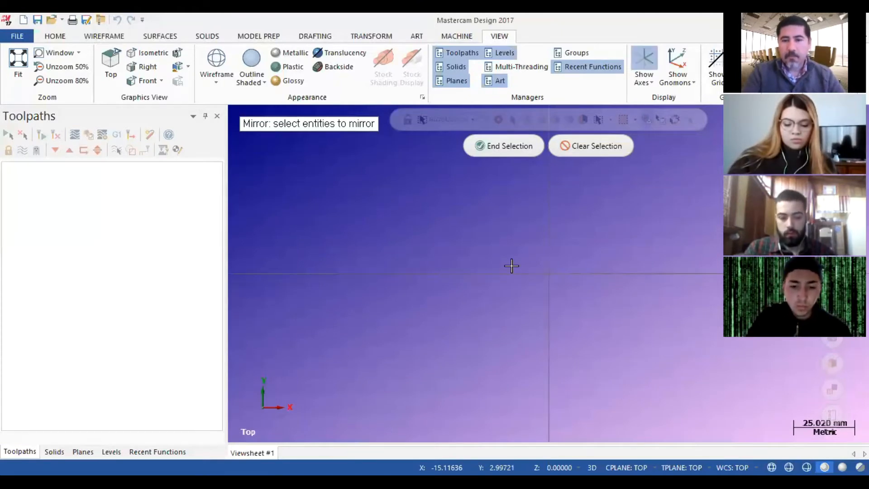
key(F9)
key(F9)
key(F9)
key(F9)
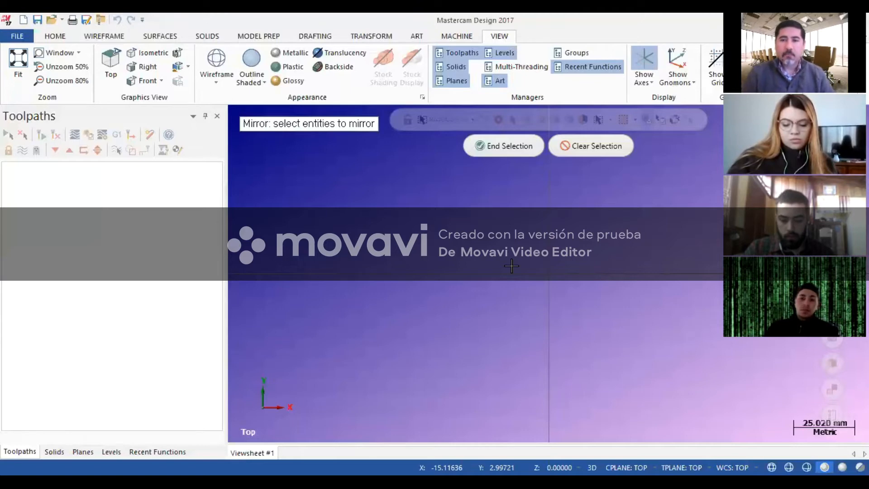
key(F9)
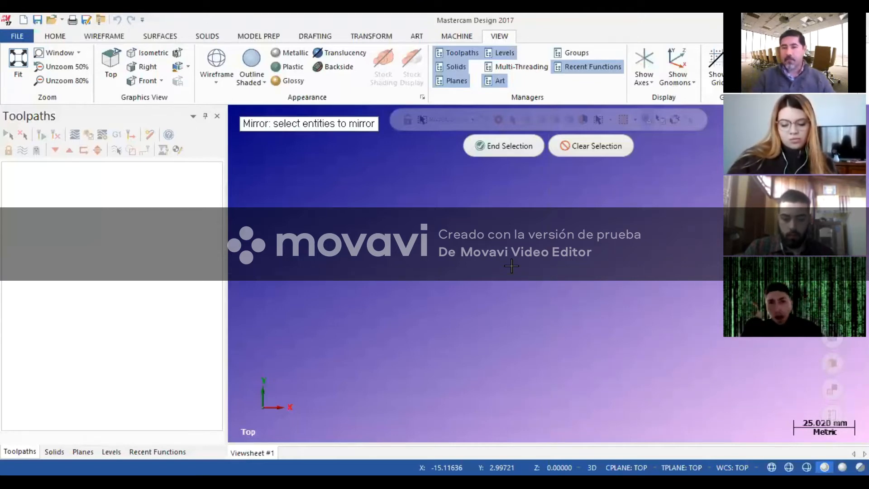
key(F9)
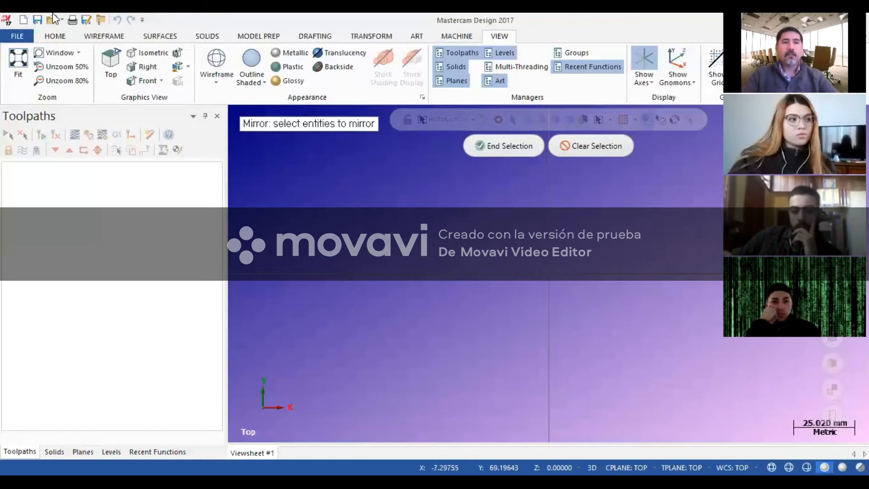
click(61, 36)
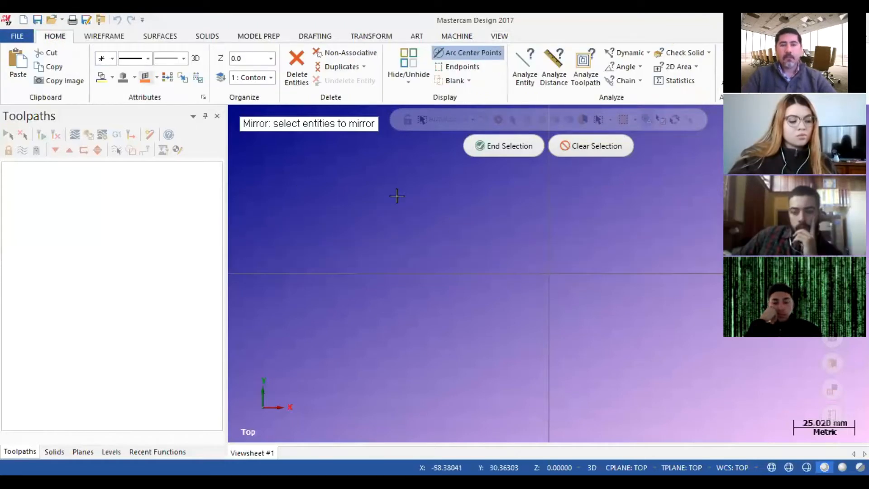
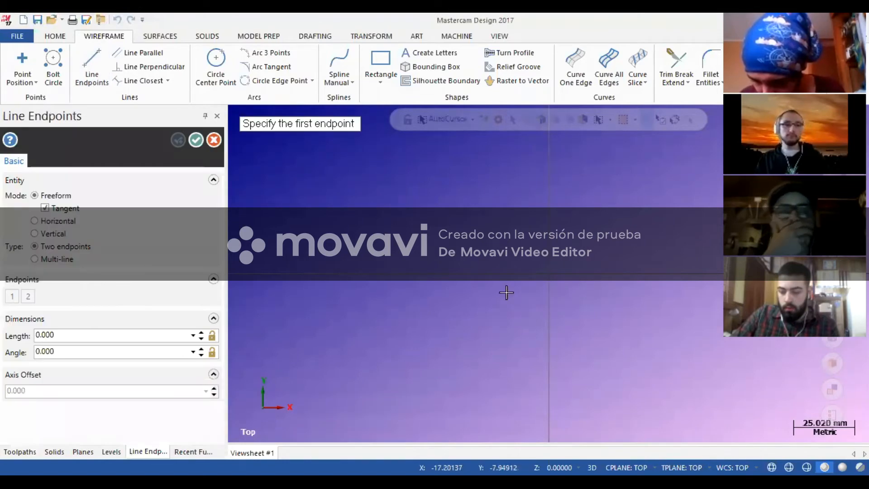
Draw a horizontal line about 55 mm long from the origin and a vertical line about 37 mm up from its end
click(549, 273)
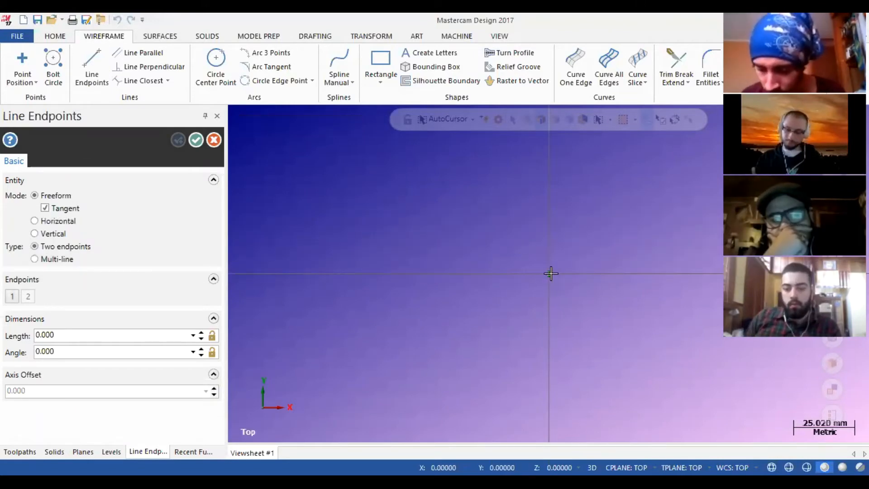
click(683, 271)
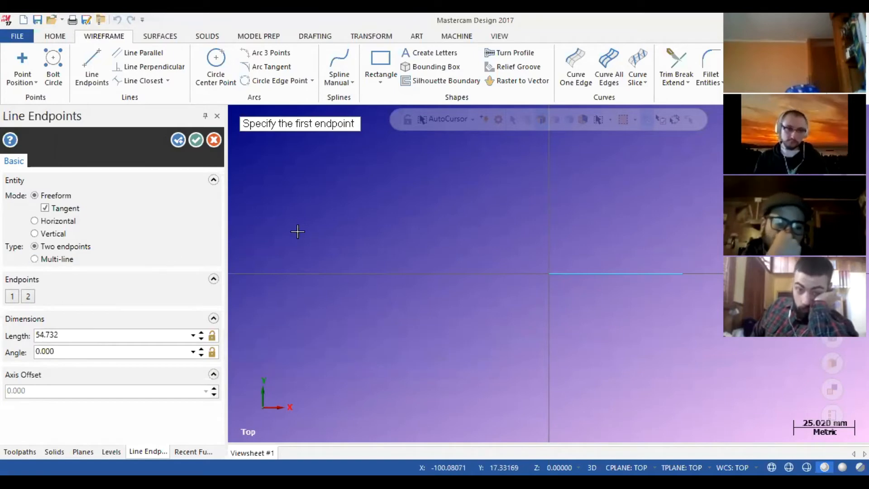
click(682, 274)
click(682, 185)
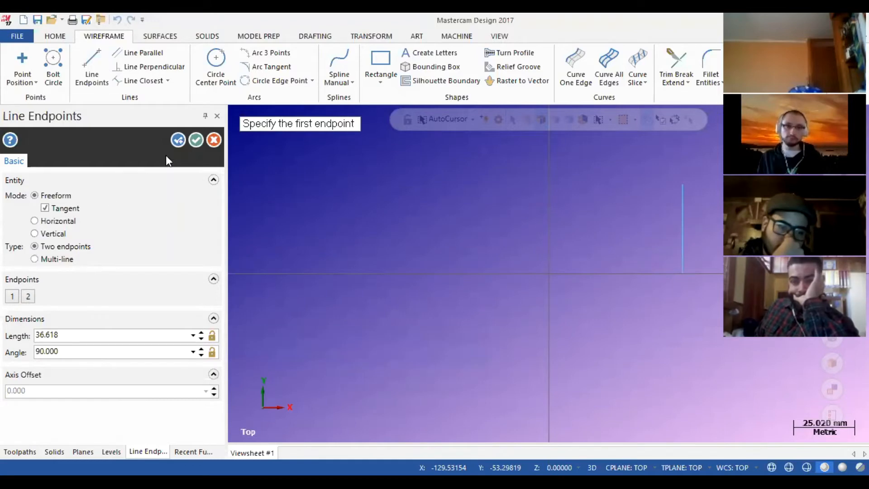
click(195, 140)
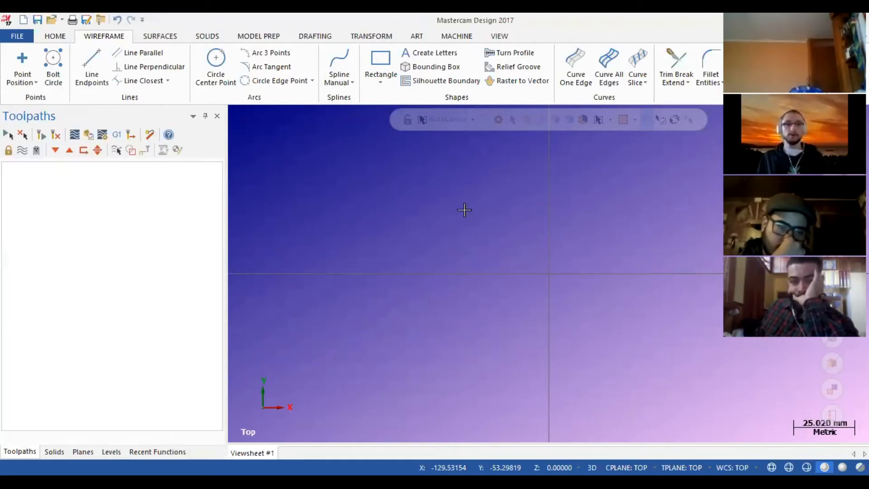
Draw another horizontal line from the origin with a vertical line about 48 mm up from its end
scroll(636, 252, down, 1)
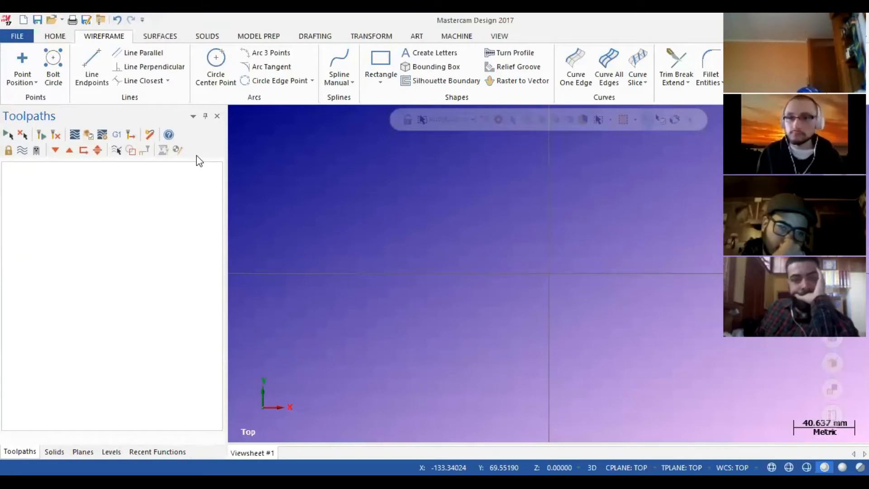
click(92, 65)
click(549, 273)
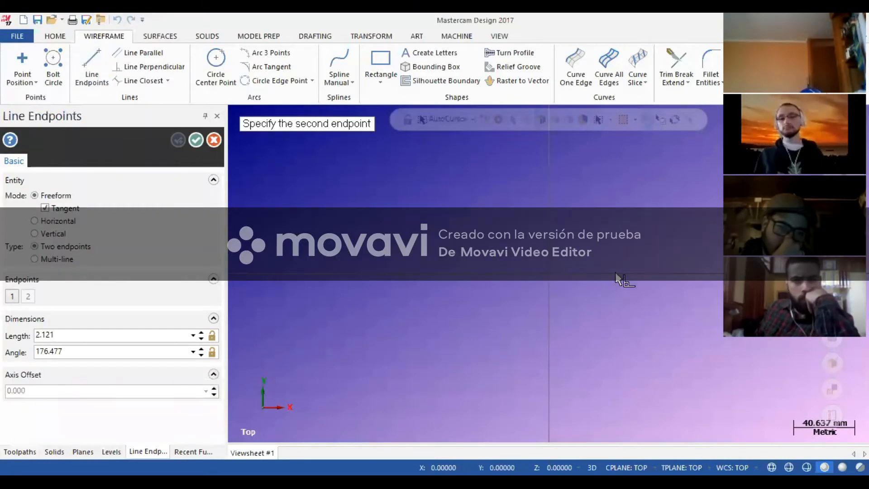
click(644, 273)
click(644, 273)
click(644, 201)
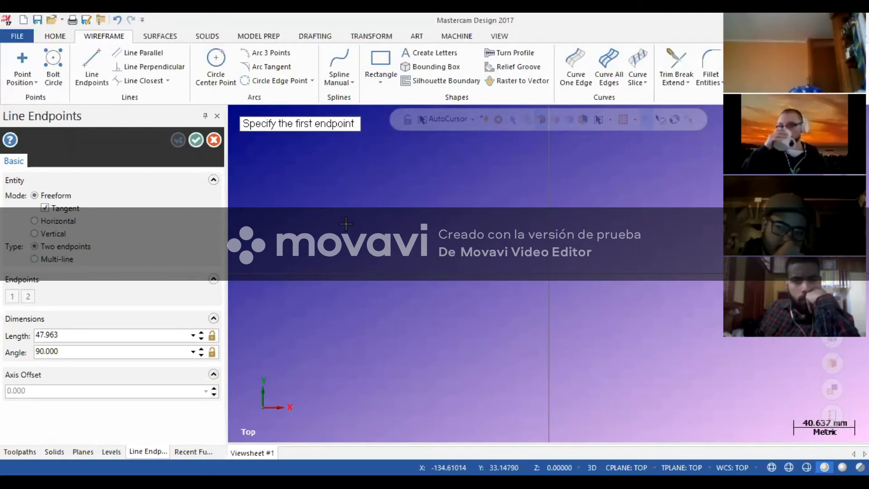
Draw a horizontal line about 72 mm long from the origin and a vertical line about 54 mm up from its end
click(549, 273)
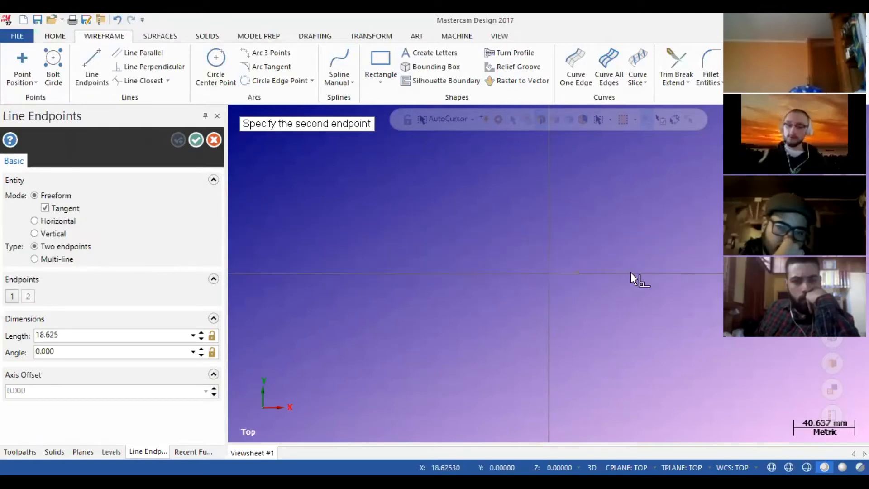
click(656, 273)
click(658, 273)
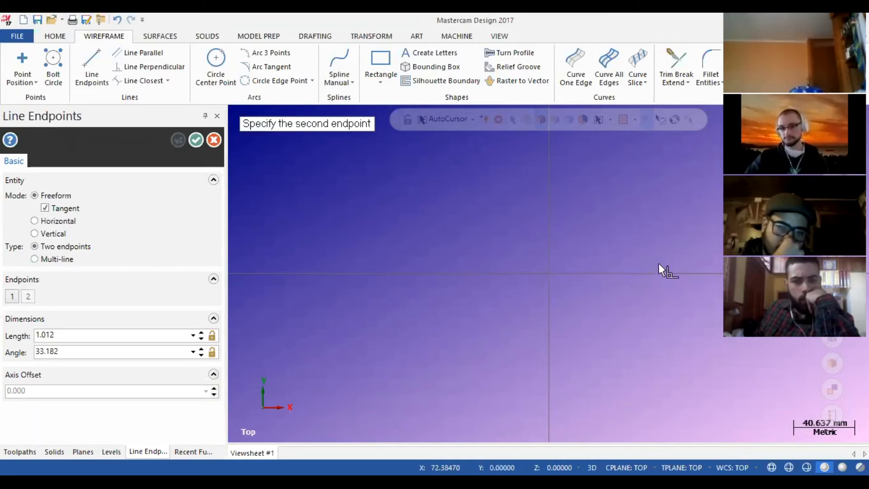
click(659, 193)
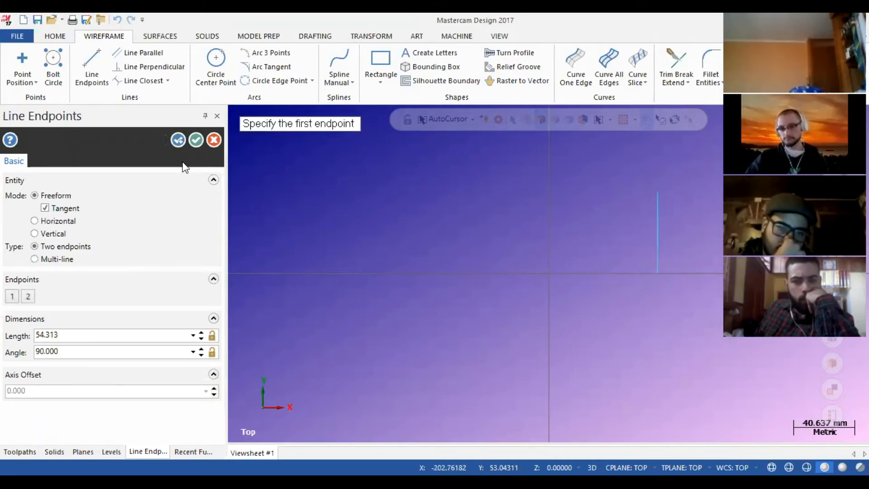
click(195, 140)
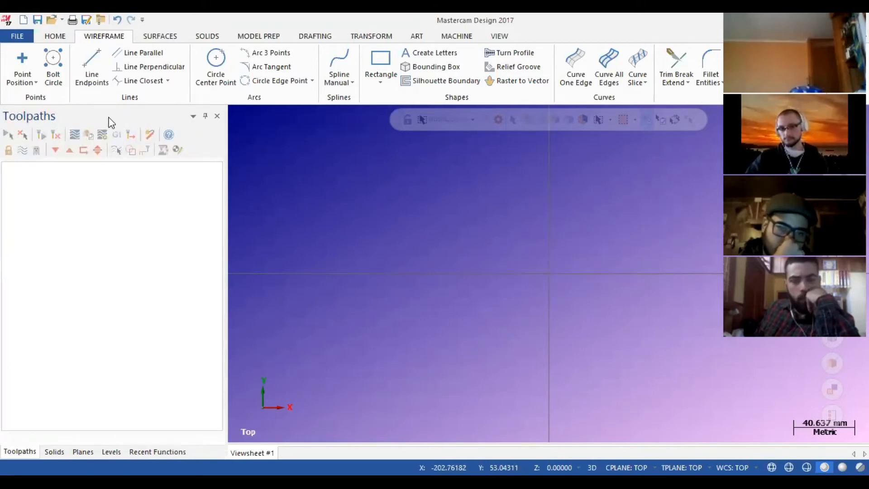
Check the list of levels and set the wireframe color to white
click(55, 36)
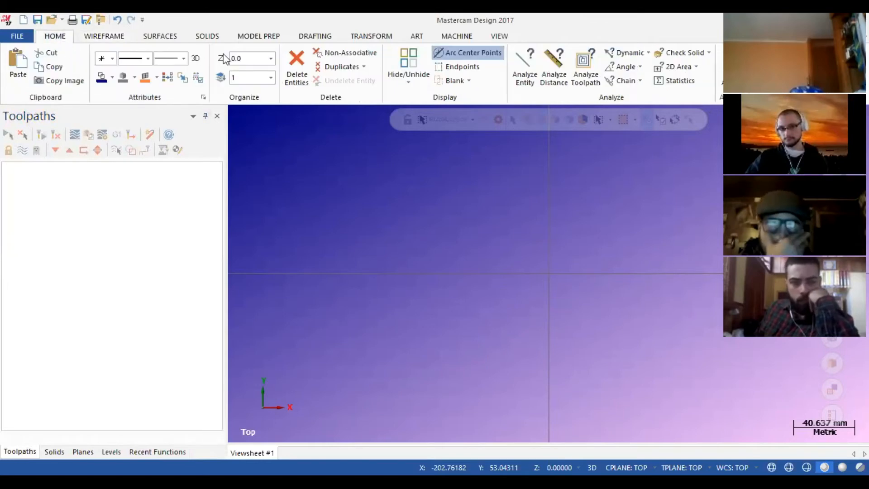
click(271, 78)
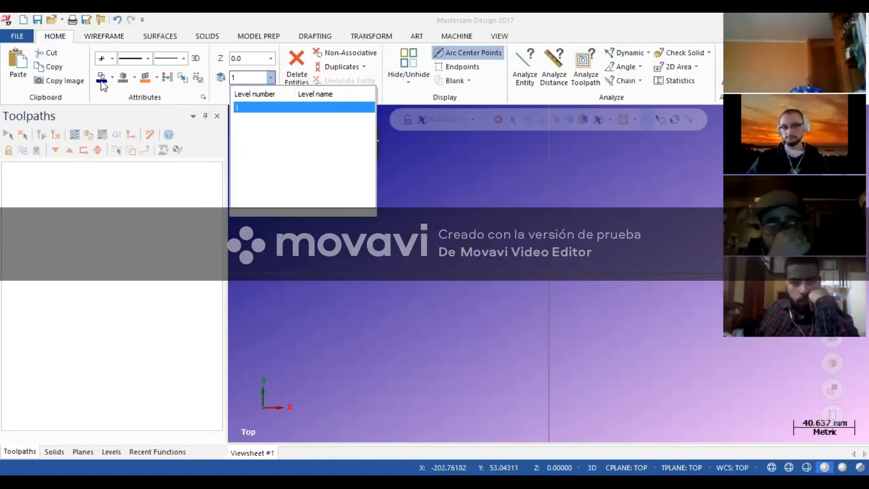
click(103, 86)
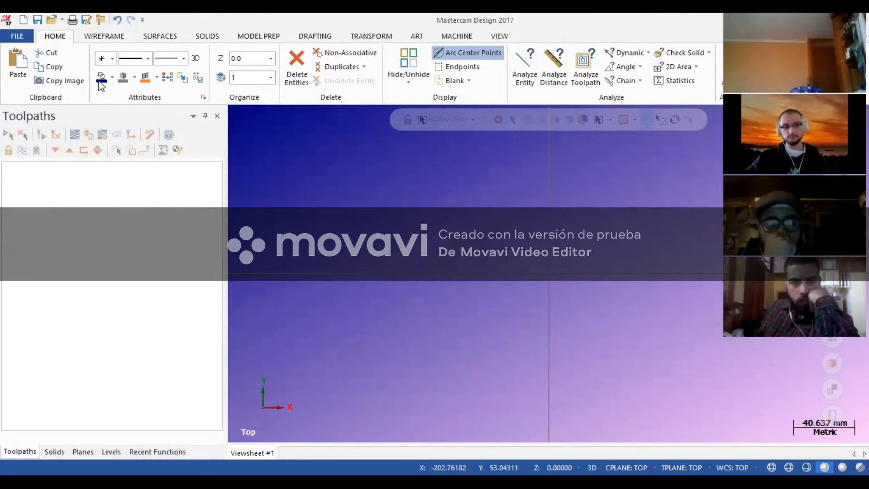
click(112, 78)
click(101, 120)
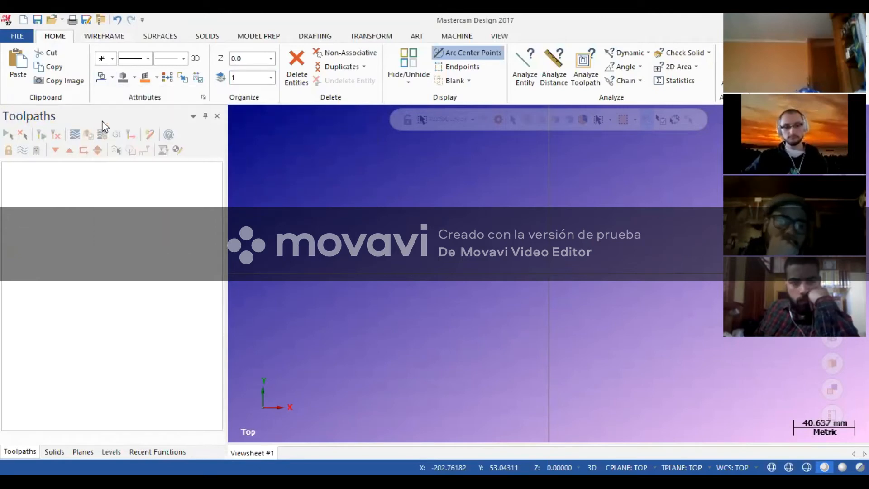
Draw a horizontal white line from the origin along the X axis and a shorter vertical line up from its end
click(101, 36)
click(104, 70)
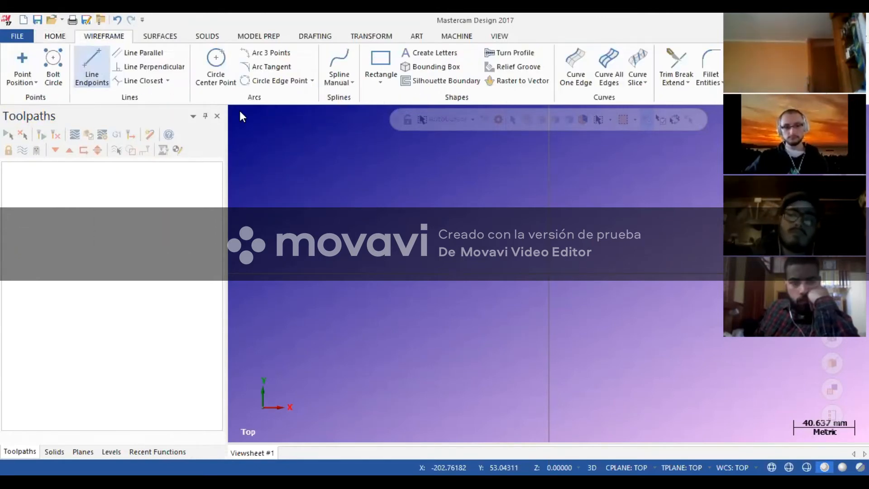
click(554, 274)
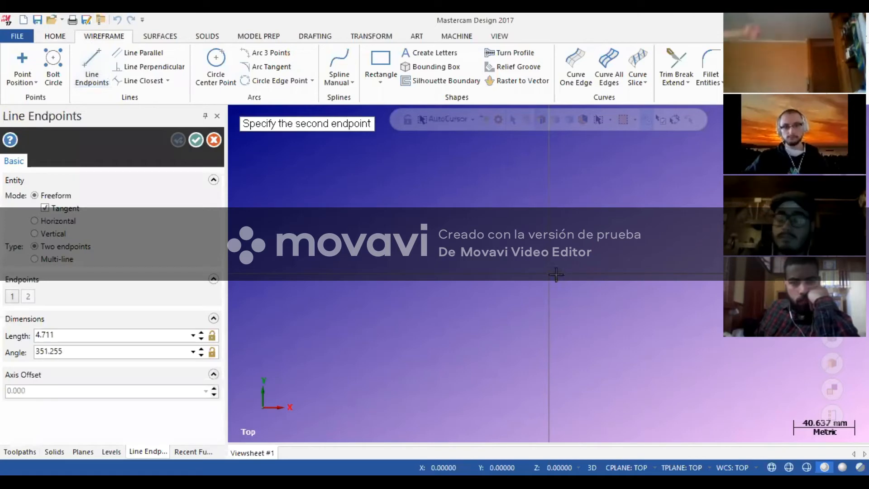
click(652, 273)
click(653, 272)
click(653, 205)
click(213, 140)
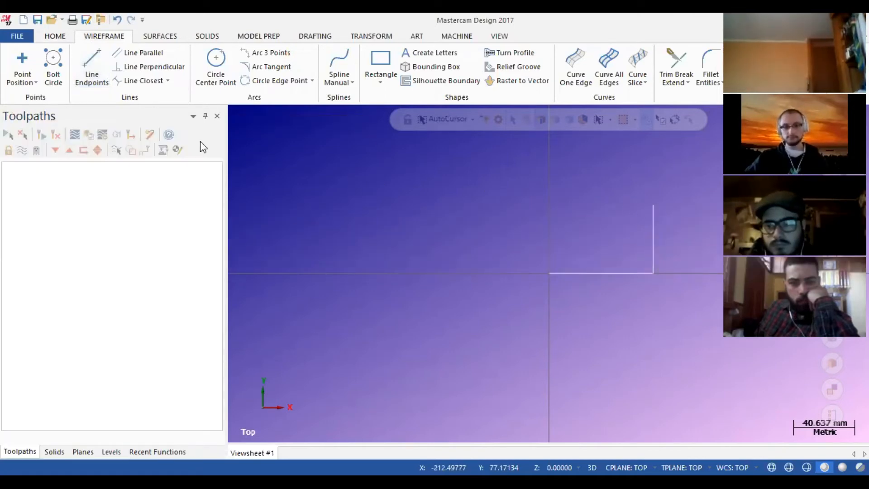
Start the Offset command and go through its Move, Copy, Join and Slot modes
scroll(665, 248, down, 2)
scroll(659, 250, down, 1)
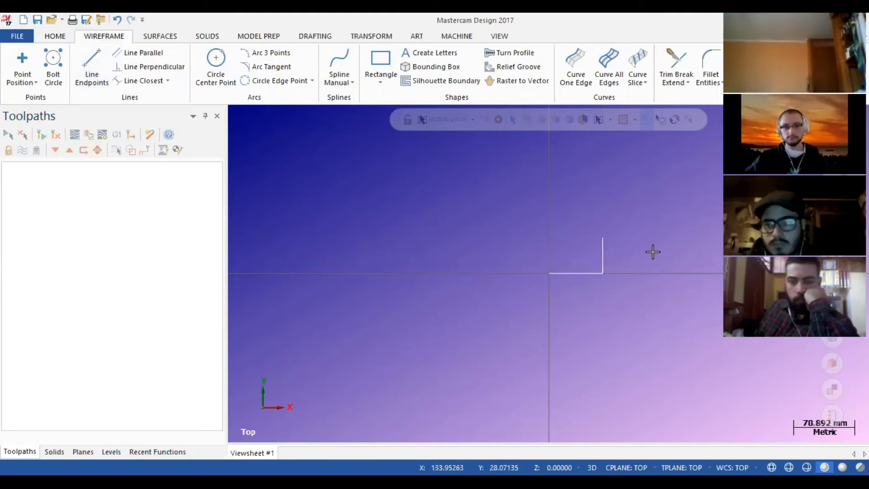
scroll(574, 237, up, 2)
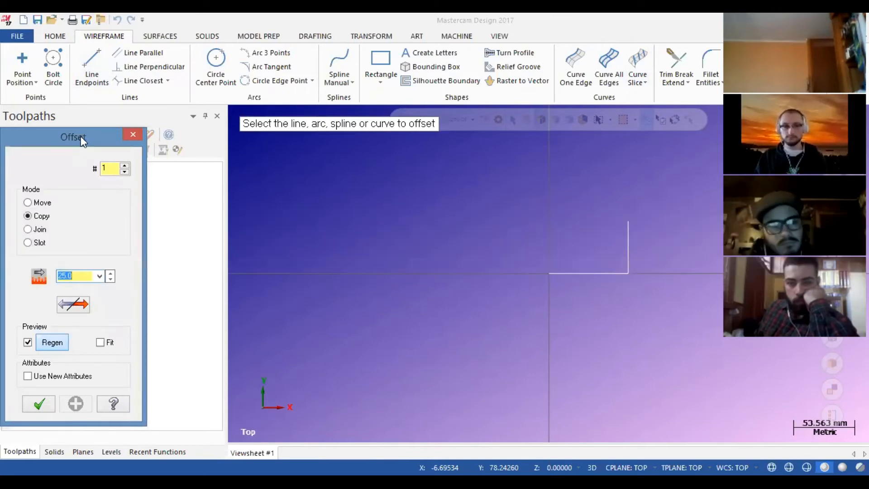
drag(83, 142, 169, 127)
click(125, 189)
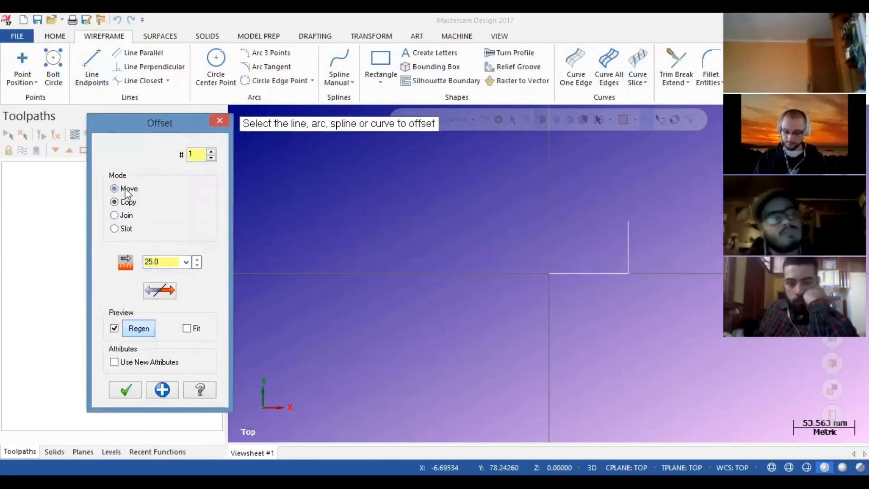
click(123, 203)
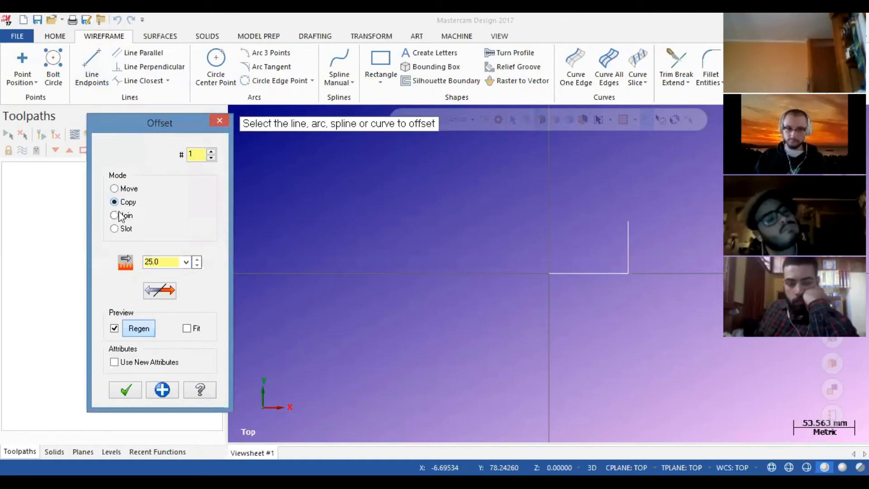
click(119, 217)
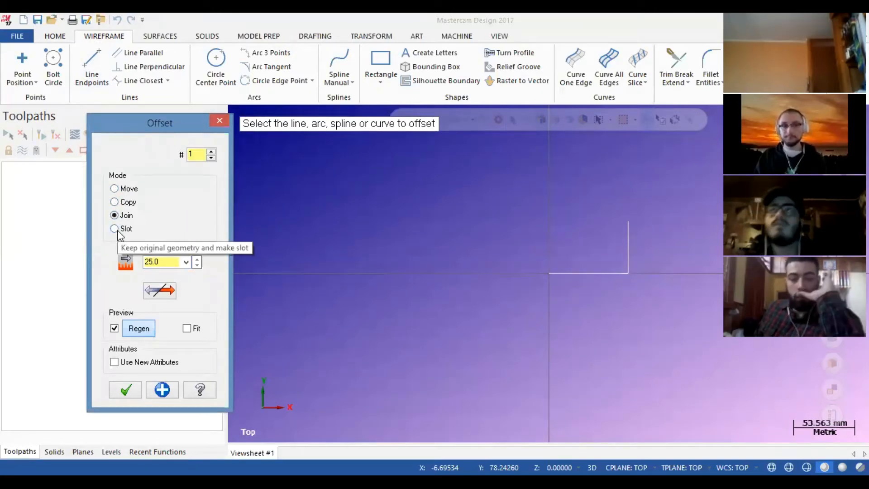
click(118, 229)
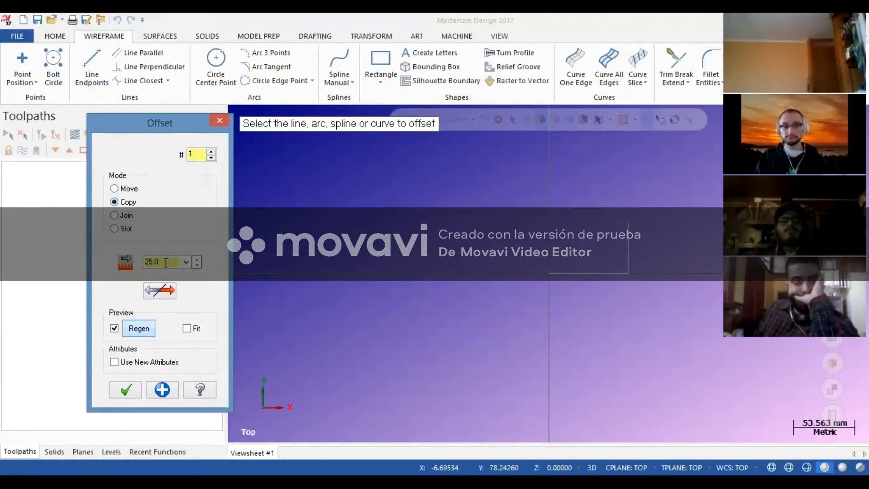
Offset a copy of the vertical line by 100 mm in the negative X direction
text(100)
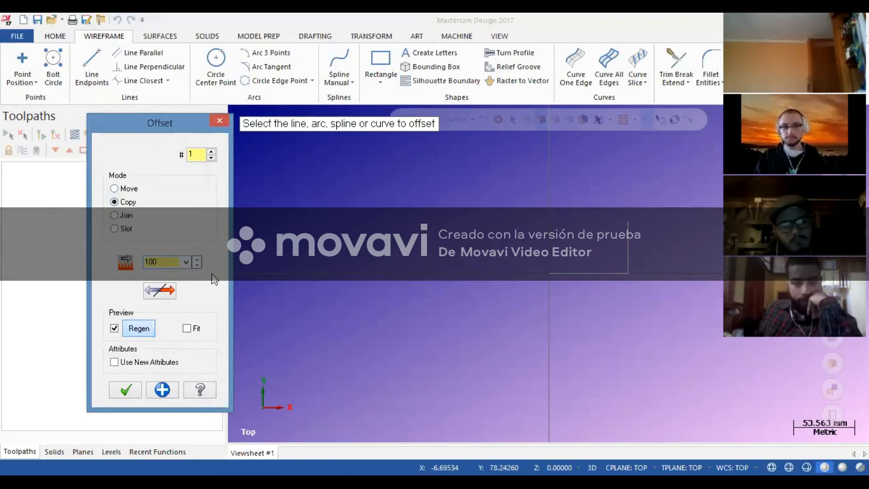
click(622, 251)
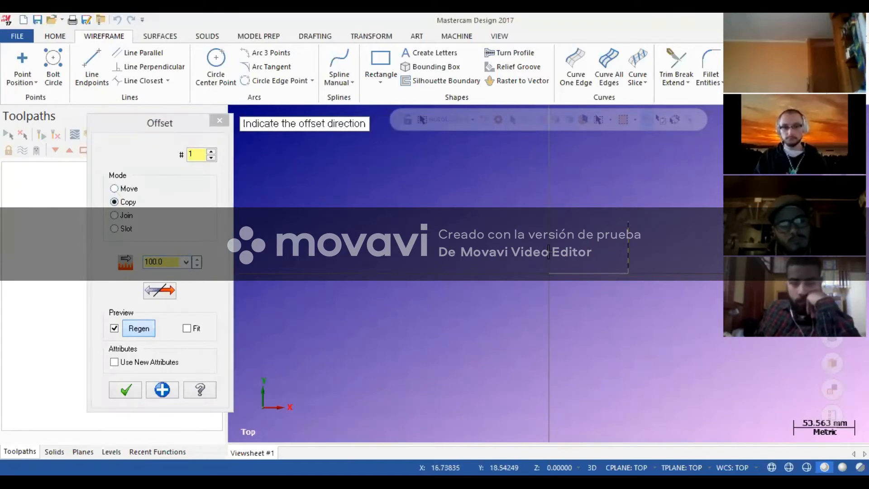
click(512, 246)
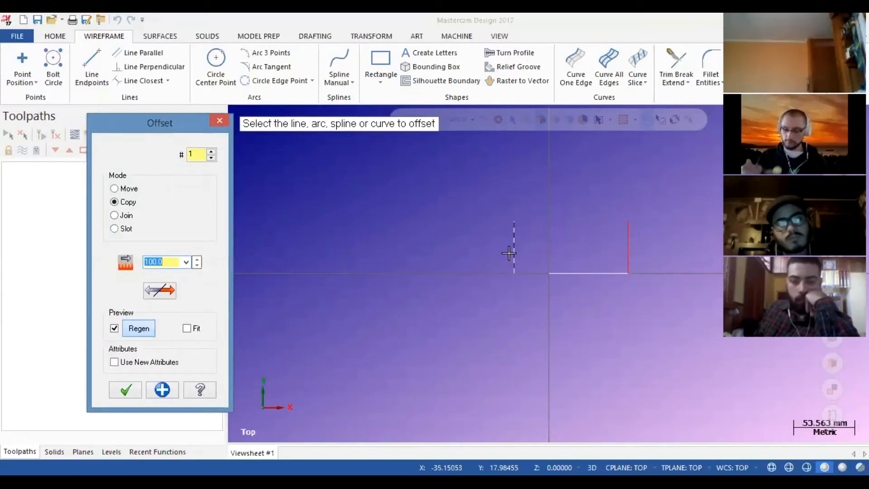
Offset a copy of the horizontal line by 100 mm in the positive Y direction and finish the offset
click(570, 273)
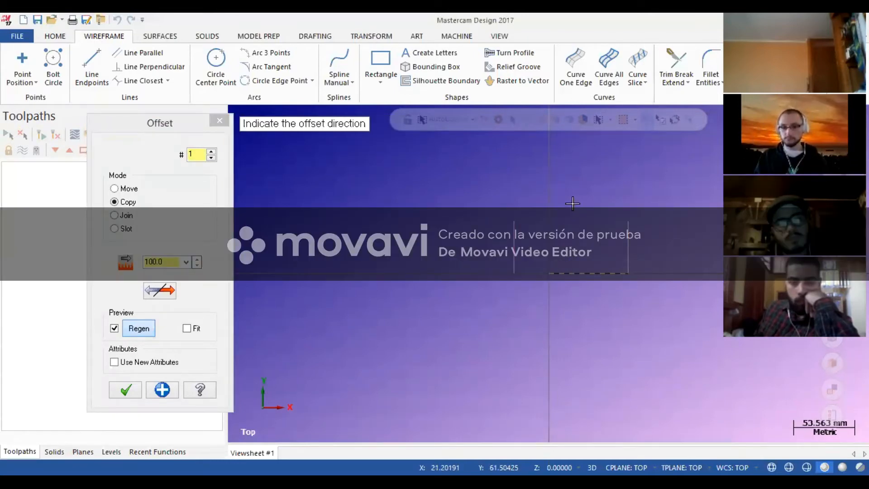
click(572, 204)
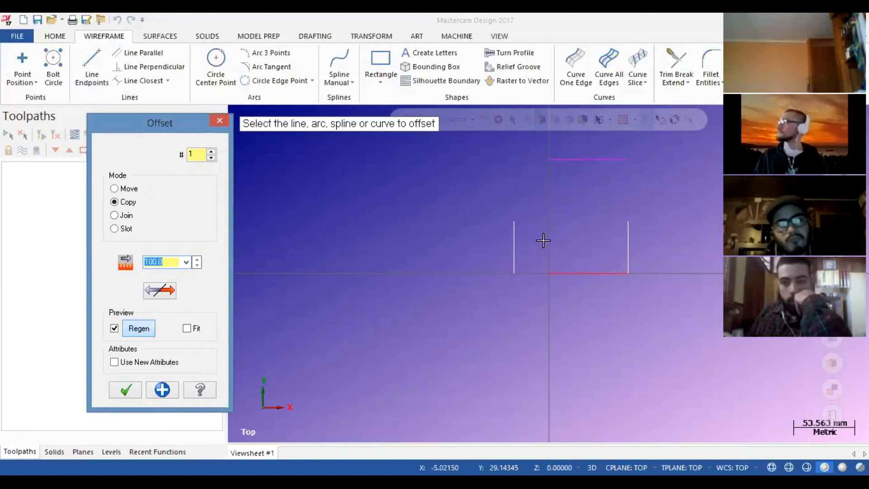
click(127, 392)
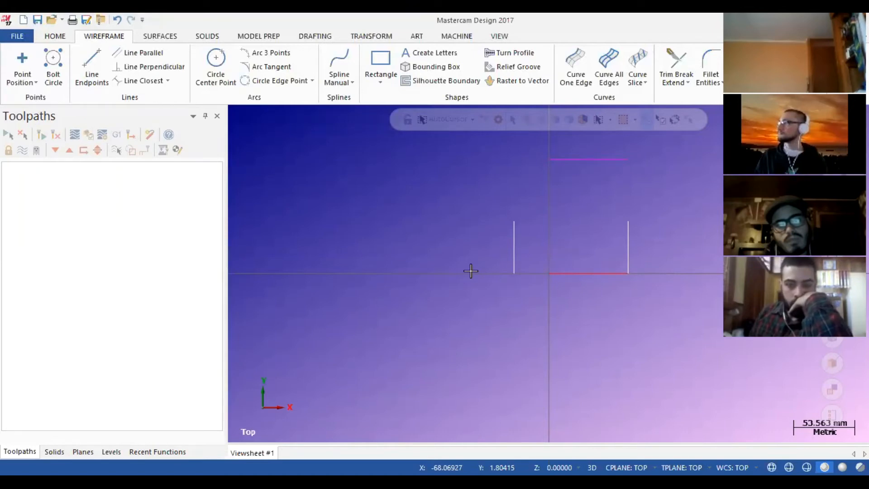
Clear the temporary group and result colors from the offset lines
scroll(515, 229, up, 3)
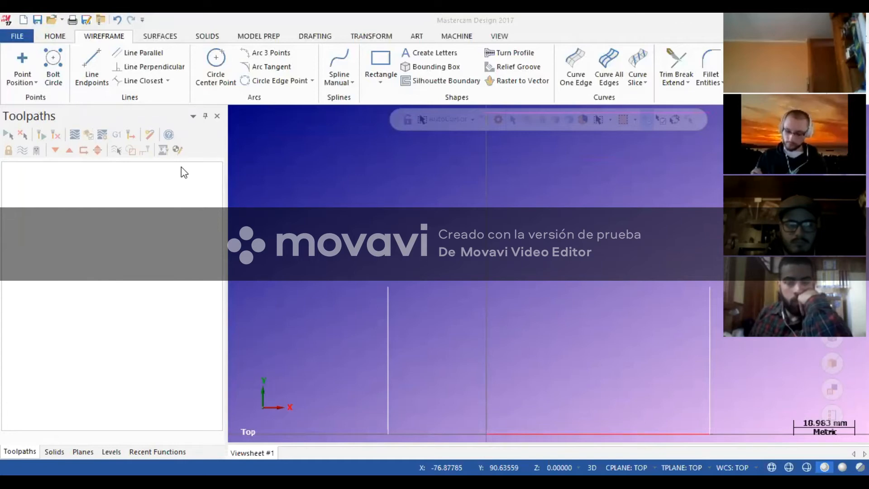
scroll(417, 229, down, 5)
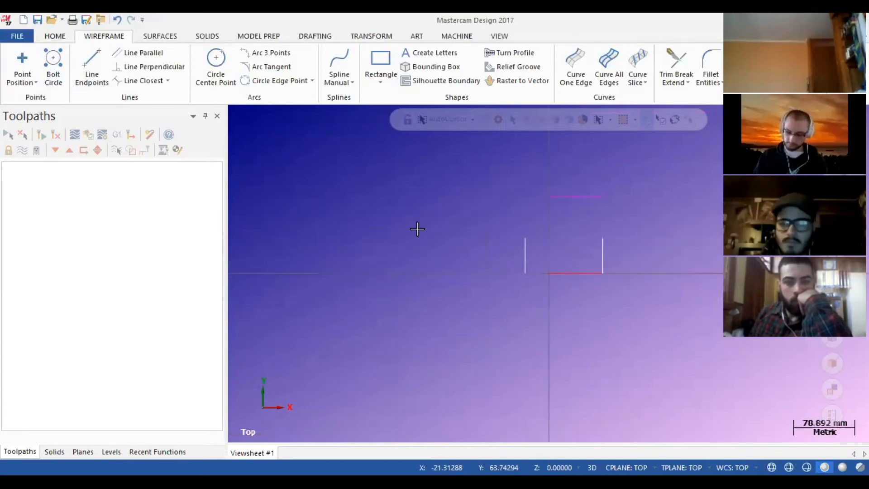
scroll(566, 231, down, 1)
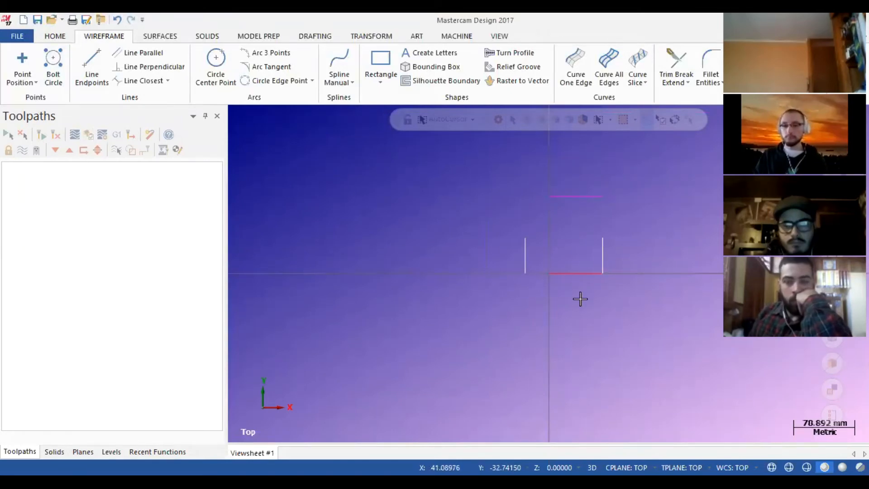
click(571, 197)
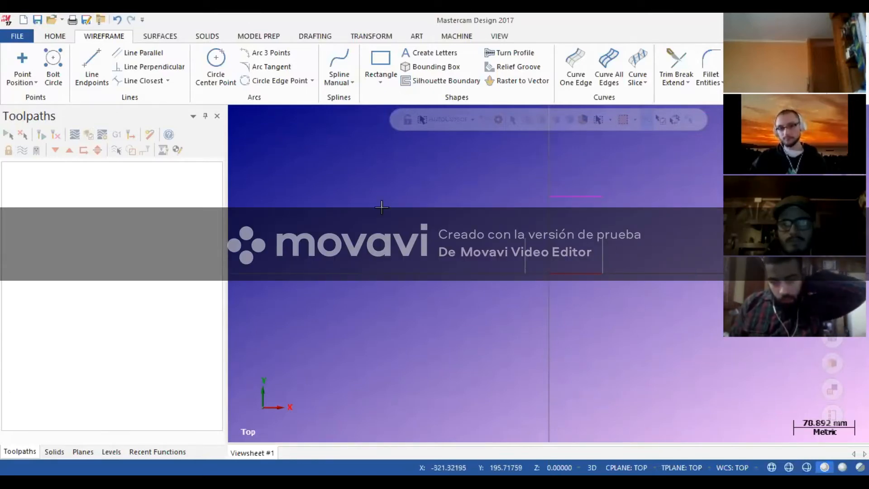
click(53, 37)
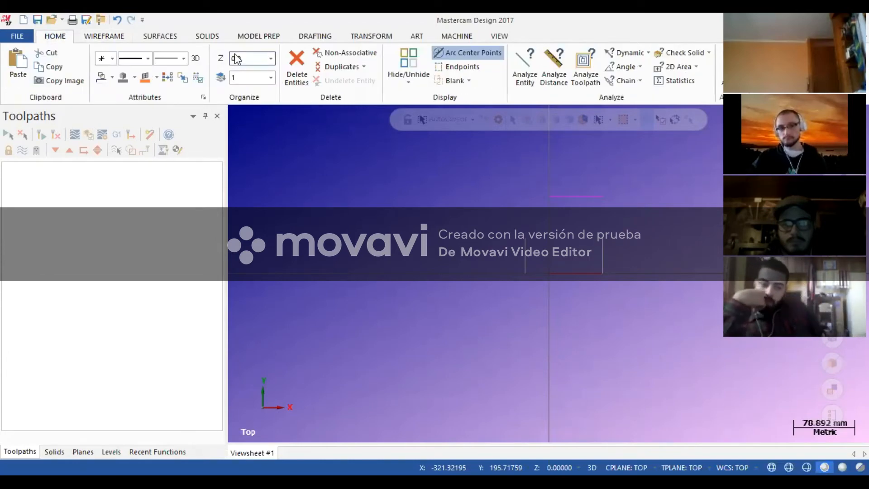
click(164, 83)
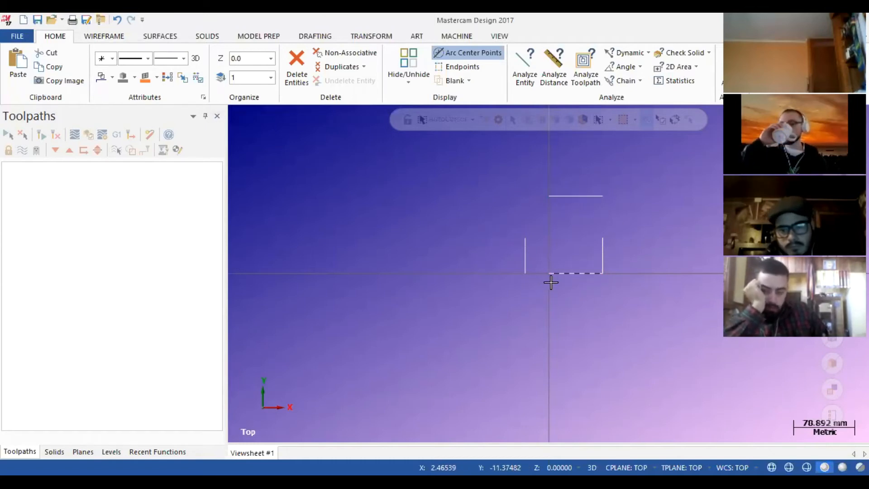
Extend the left vertical line and the upper horizontal line to their shared corner with Trim 2 entities
click(99, 37)
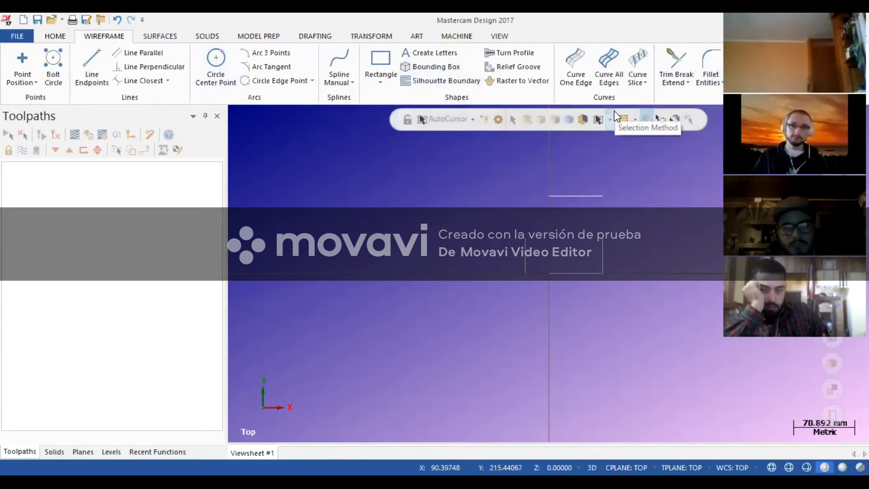
click(687, 83)
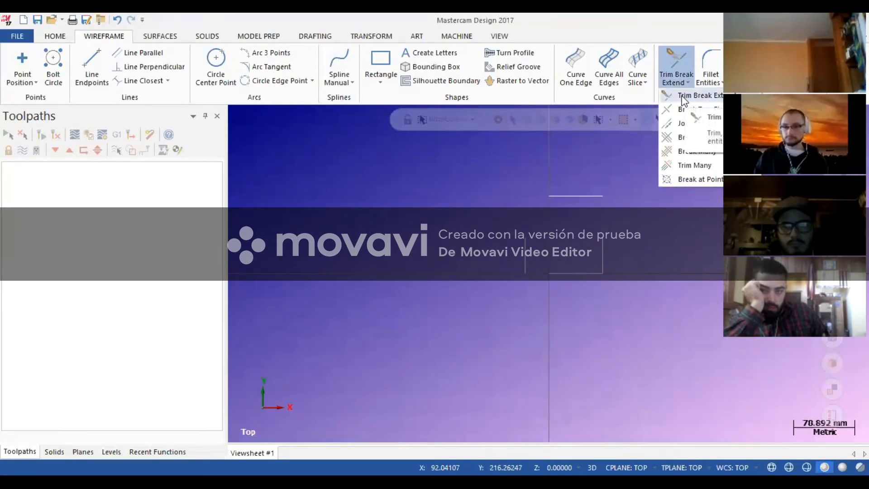
click(680, 96)
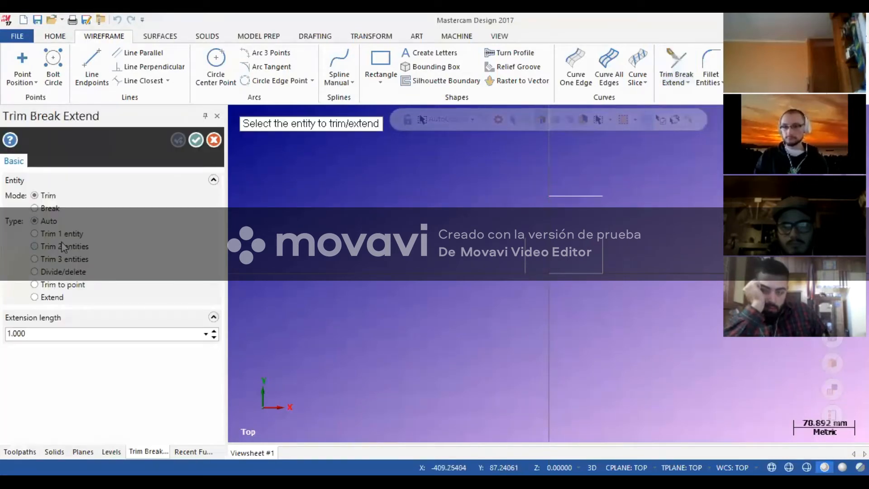
mouse_move(49, 252)
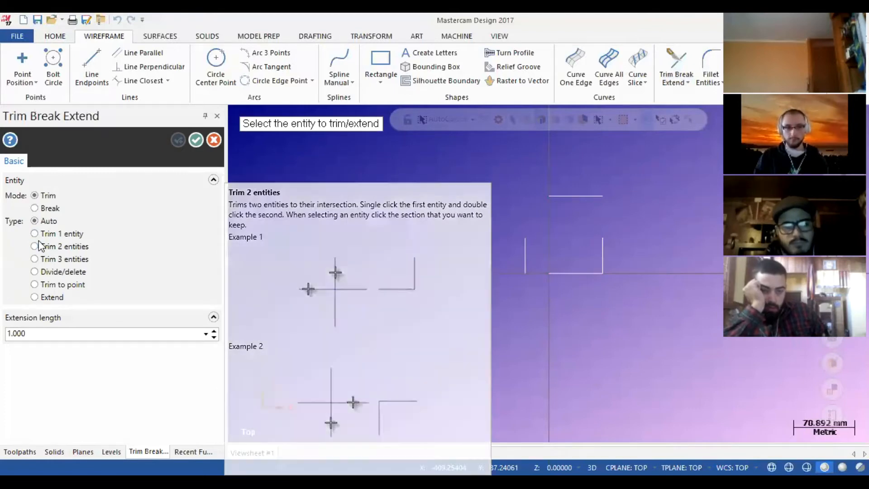
mouse_move(36, 233)
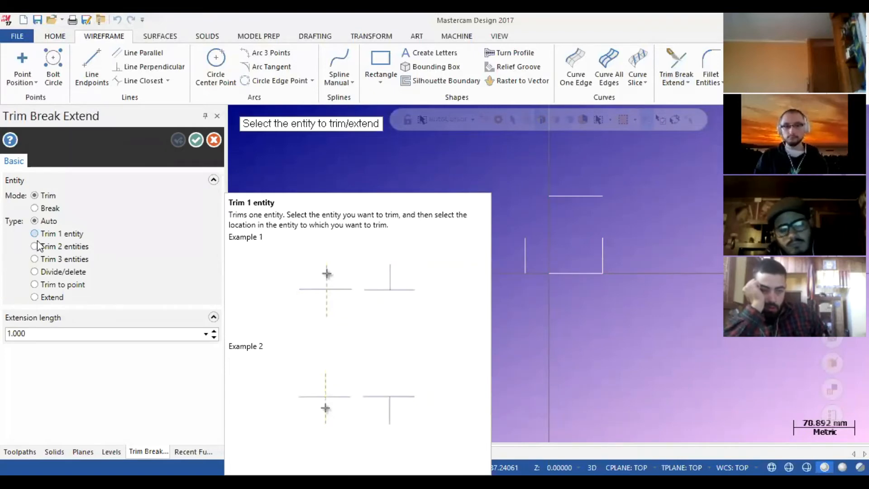
click(44, 248)
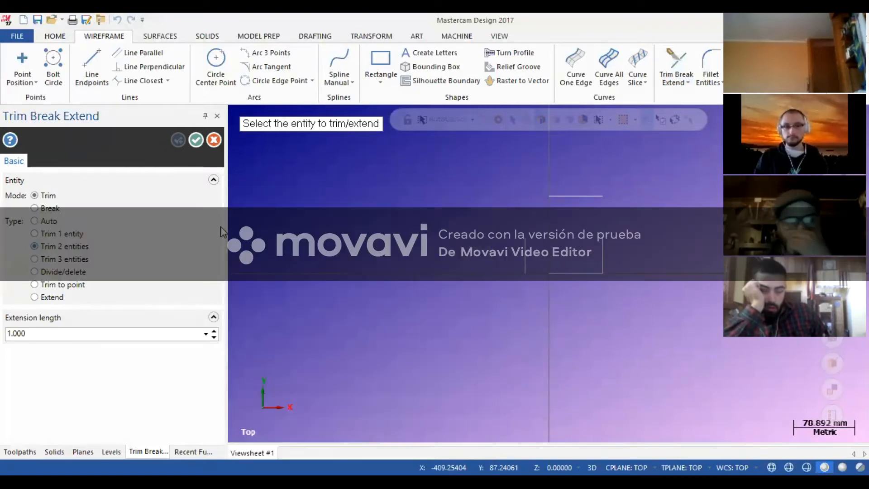
click(526, 244)
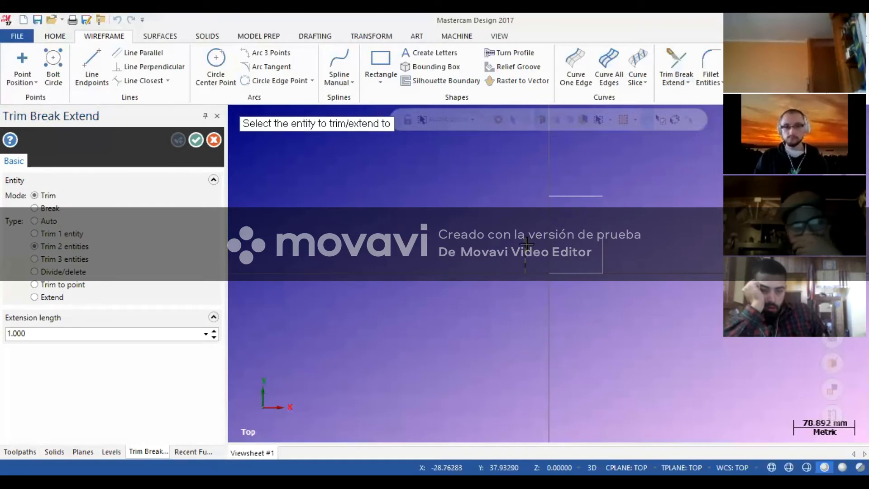
click(554, 194)
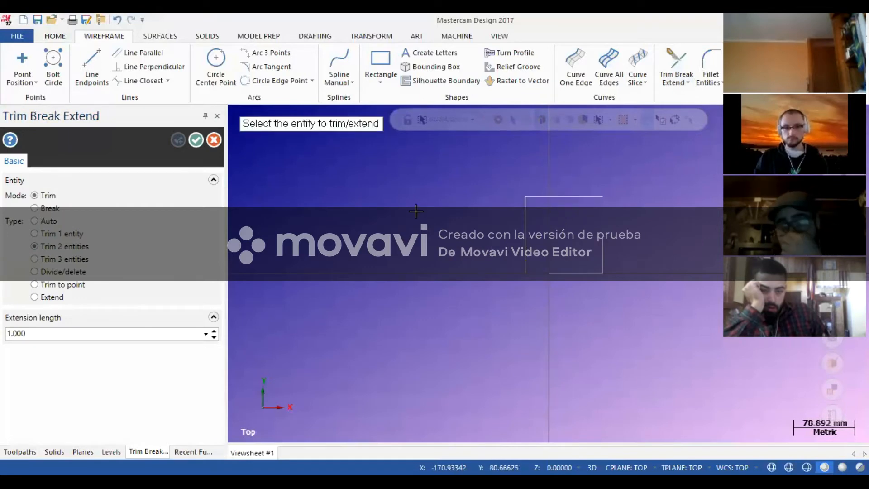
Extend the lower horizontal line to its corner with the left vertical line, and undo both corner trims
click(526, 244)
click(565, 270)
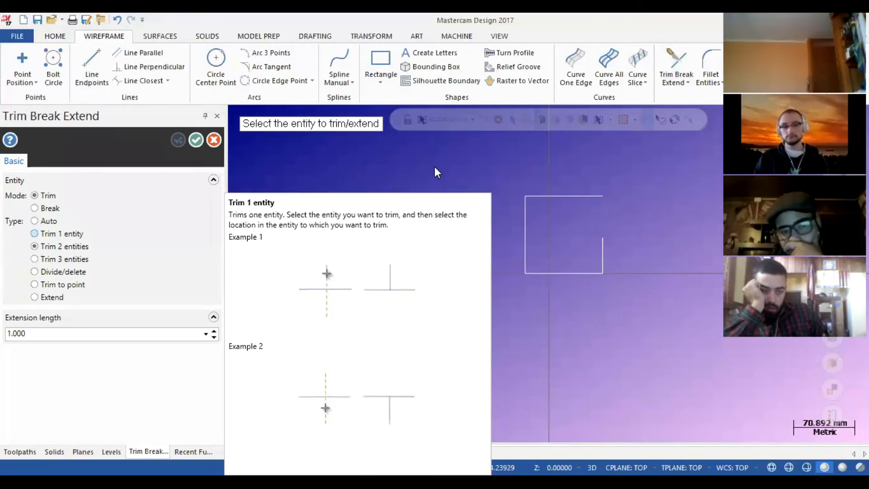
click(210, 140)
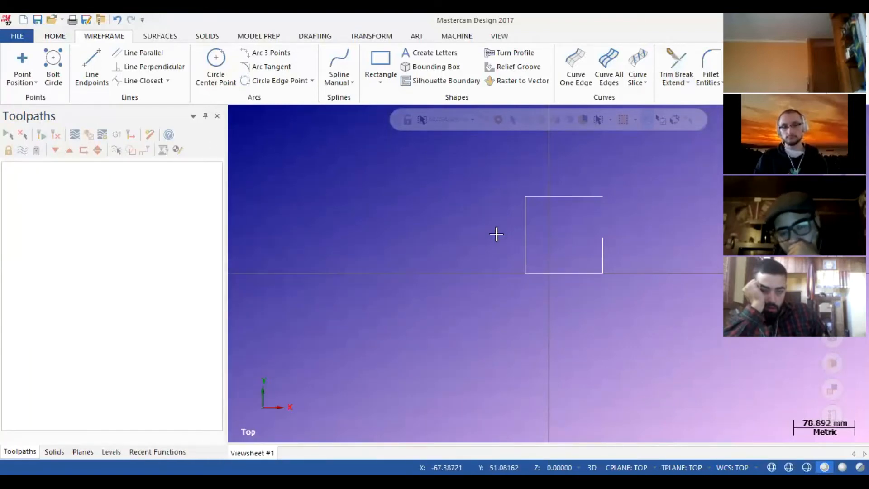
key(ctrl+z)
key(ctrl+z)
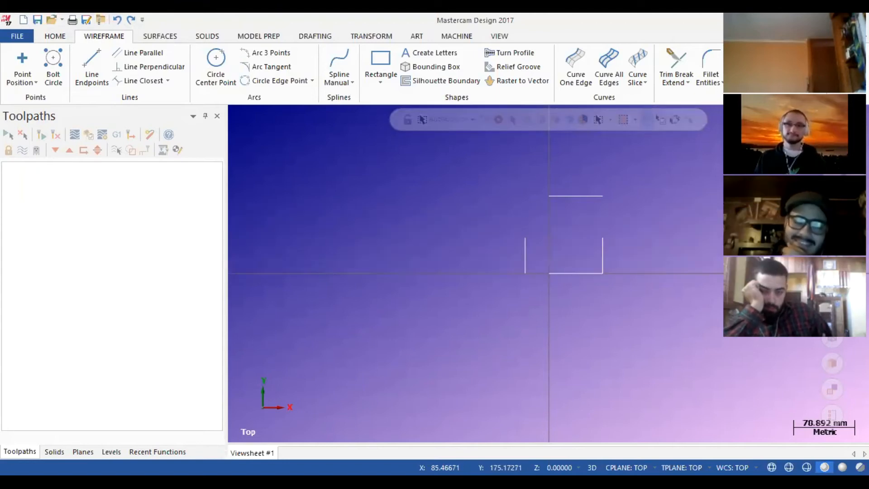
Extend only the left vertical line up to the height of the upper horizontal line with Trim 1 entity
click(676, 56)
click(42, 233)
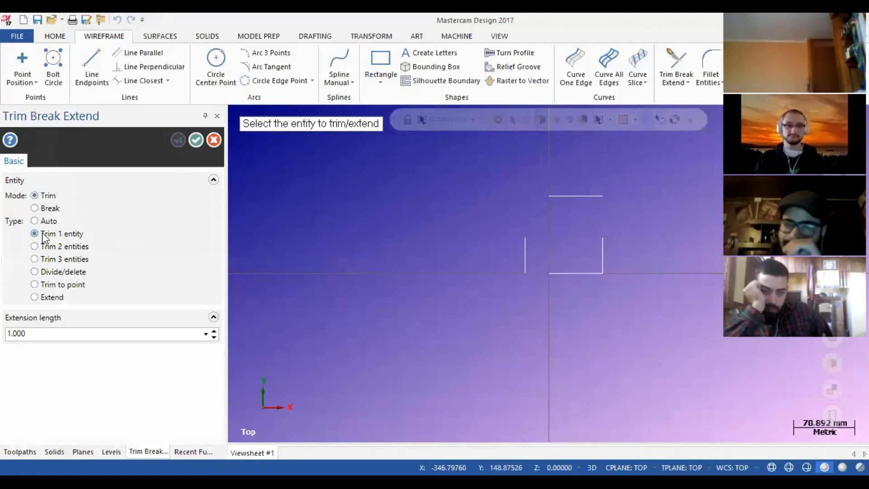
click(524, 245)
click(553, 196)
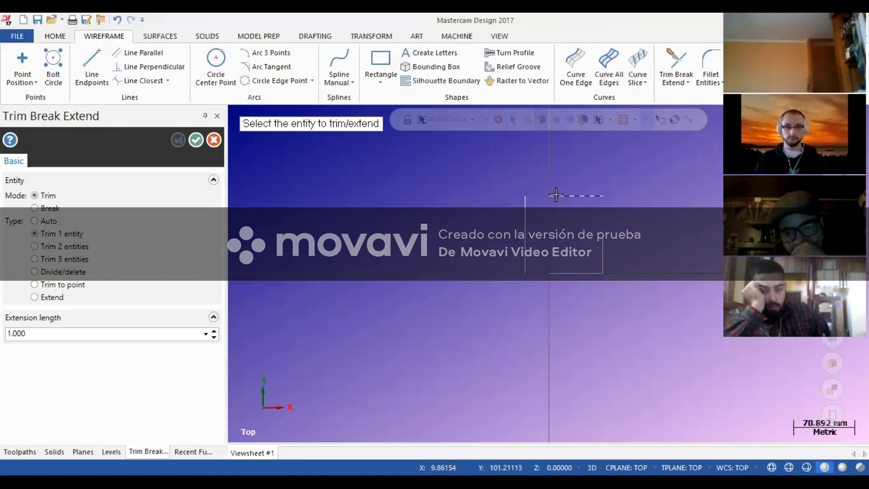
Close the square by extending the remaining lines to their shared corners with Trim 2 entities, and dismiss the AutoSave settings
click(39, 247)
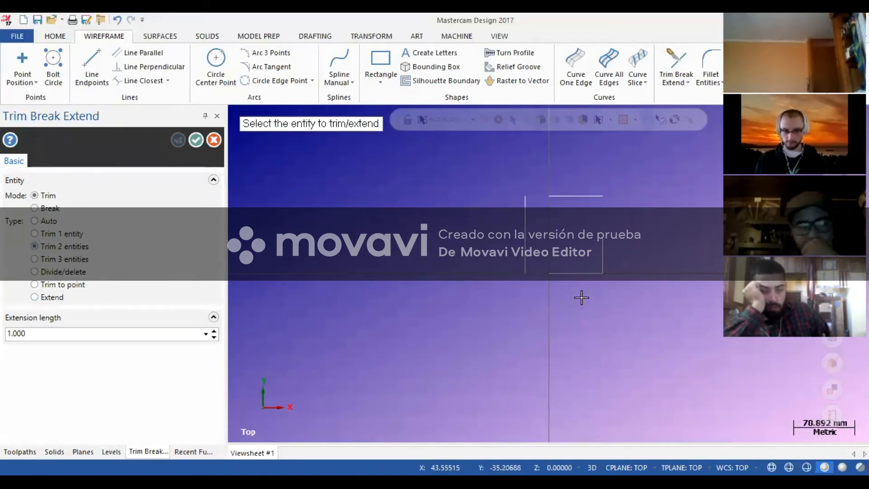
click(588, 196)
click(526, 226)
click(566, 273)
click(524, 233)
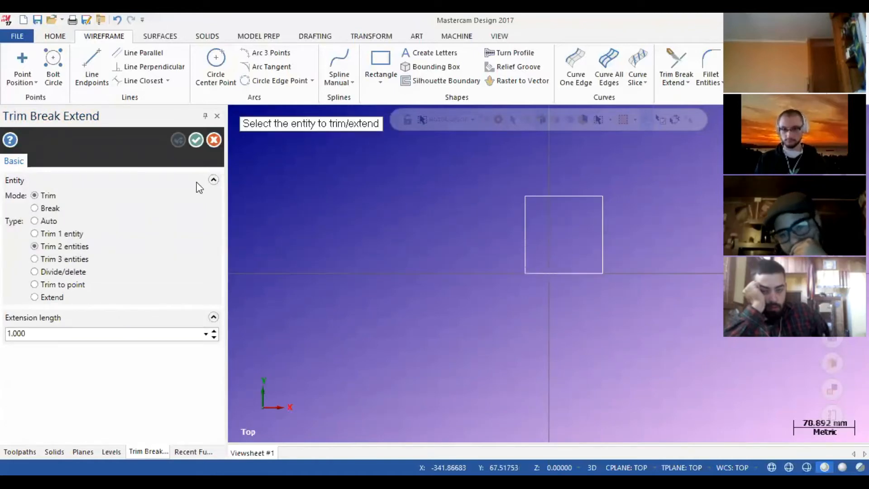
click(199, 138)
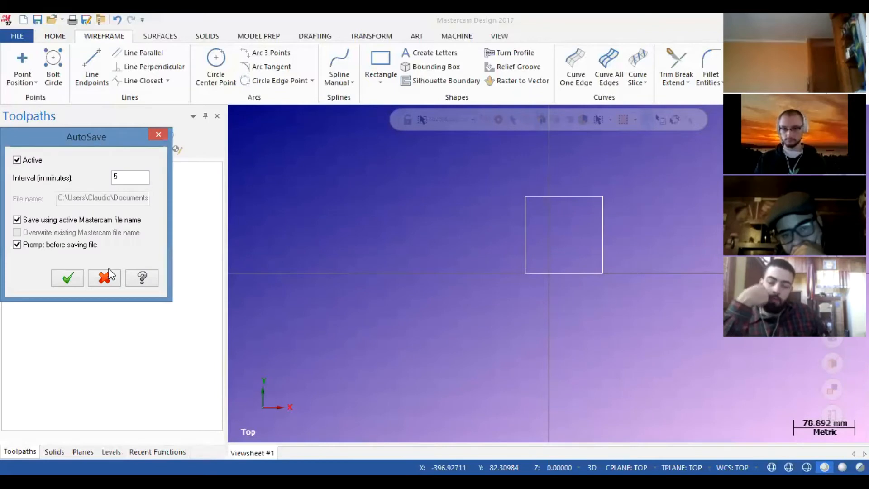
click(104, 279)
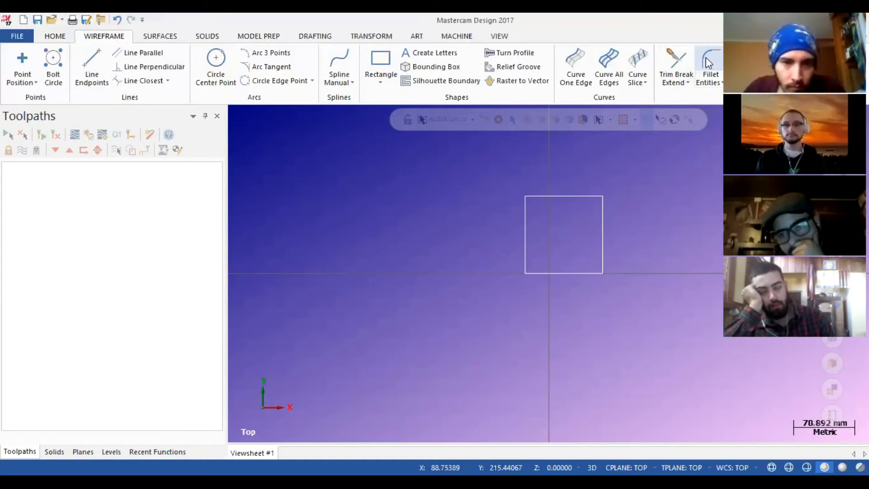
Fillet the upper-left corner of the square with a 20 mm radius in Normal style, trimming the entities
click(705, 58)
drag(44, 287, 4, 296)
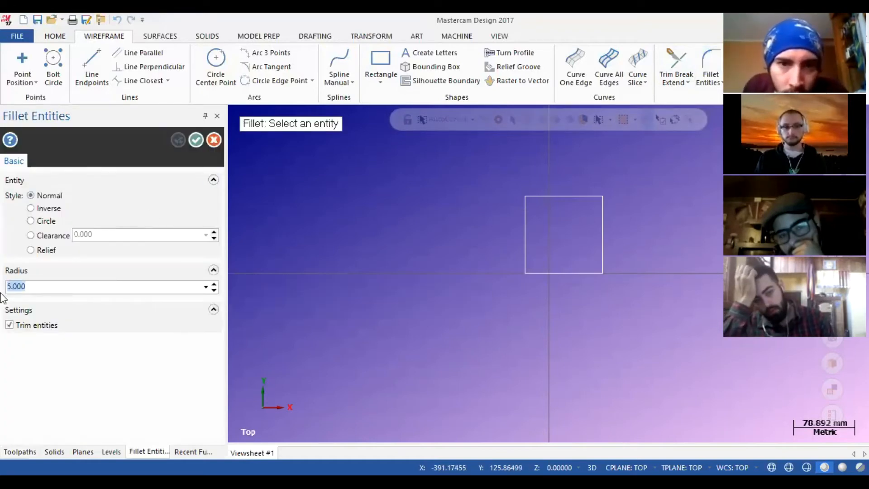
text(20)
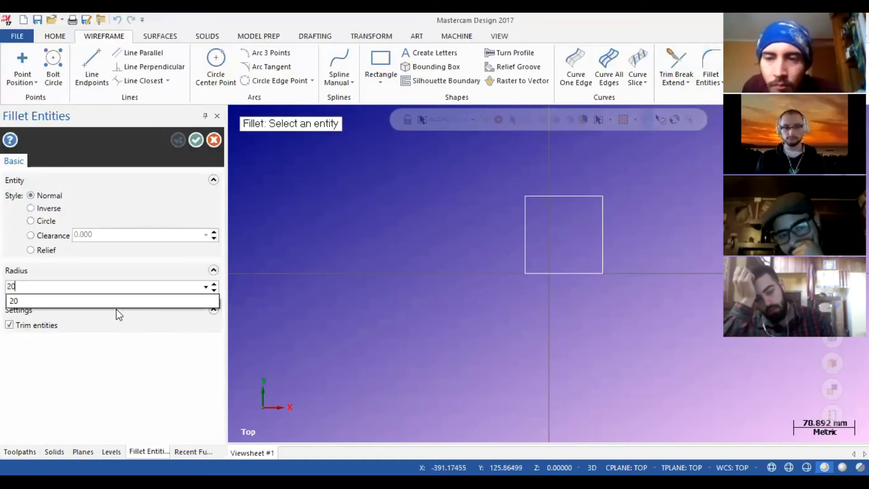
click(80, 300)
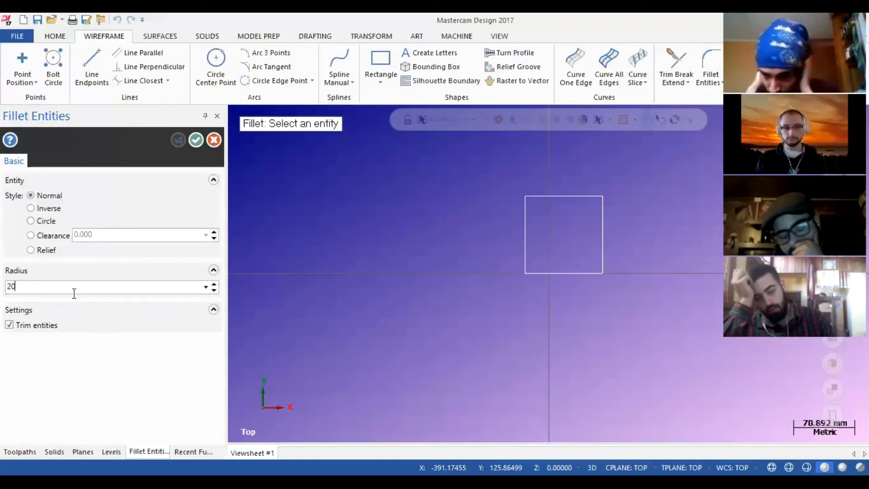
click(526, 207)
click(546, 197)
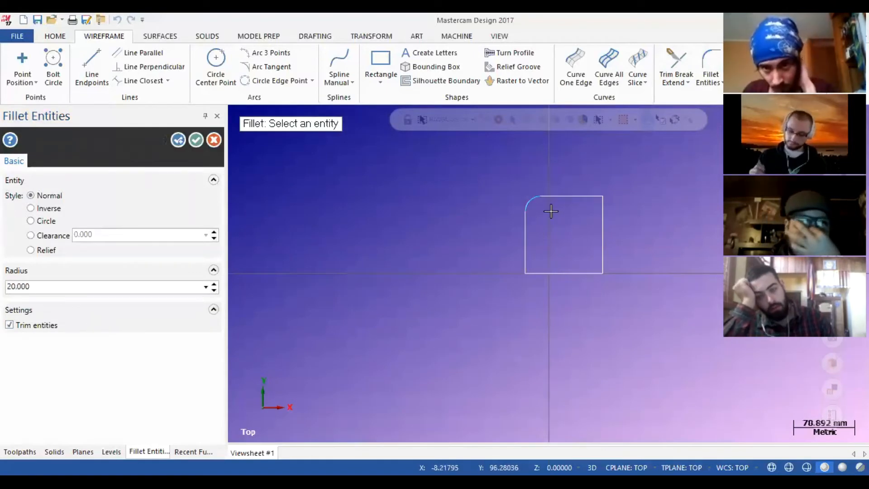
Fillet the square's remaining three corners with the same 20 mm radius and finish the Fillet Entities command
click(572, 199)
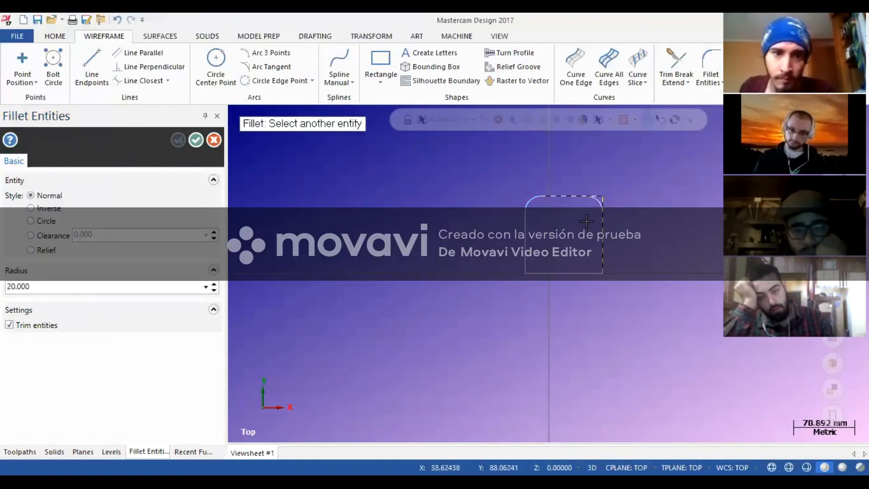
click(601, 226)
click(602, 253)
click(580, 273)
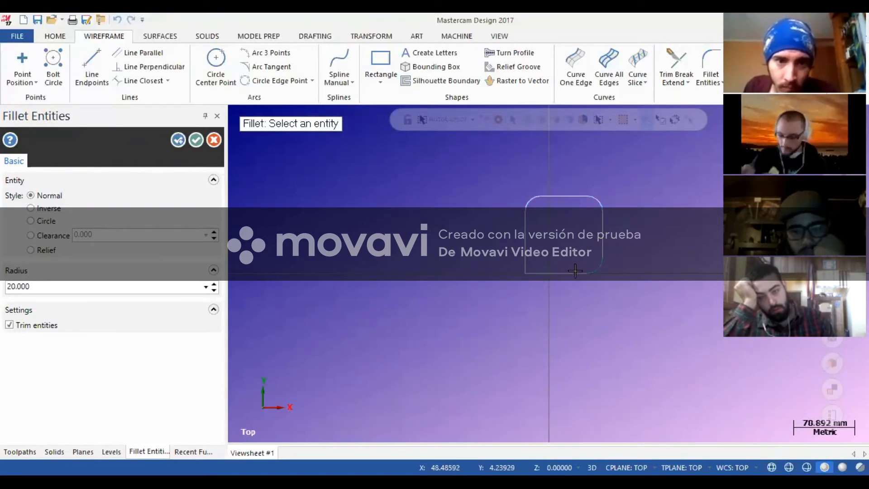
click(561, 273)
click(525, 260)
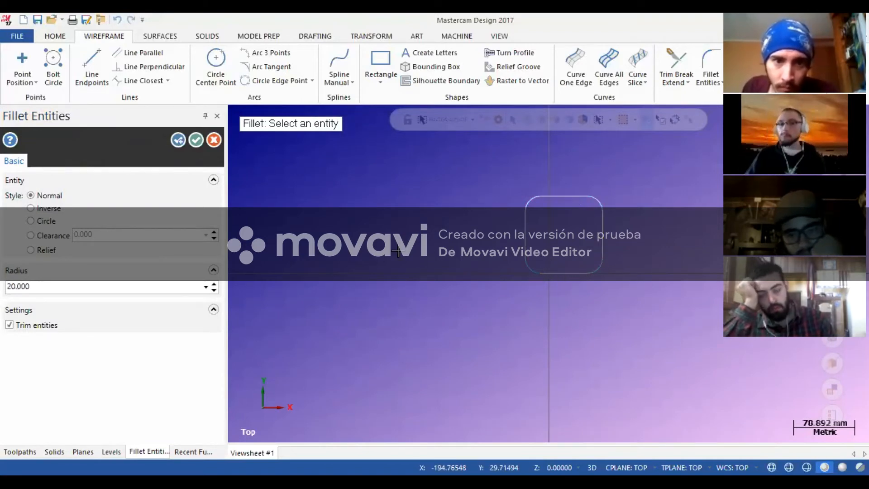
click(198, 140)
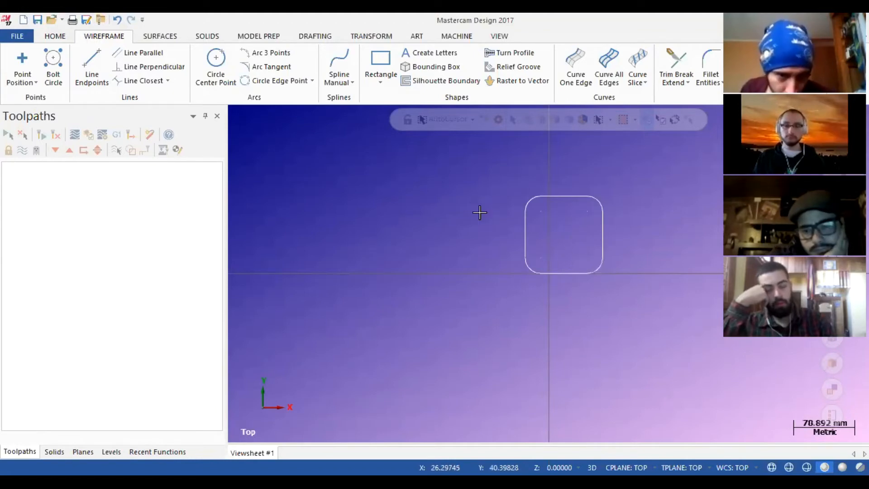
Draw a vertical line from the midpoint of the rounded square's upper edge to the midpoint of its lower edge
click(91, 63)
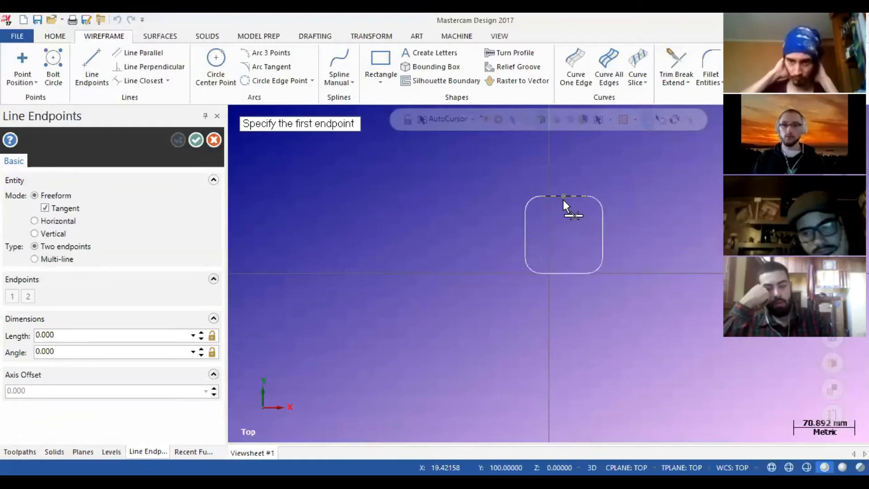
click(472, 120)
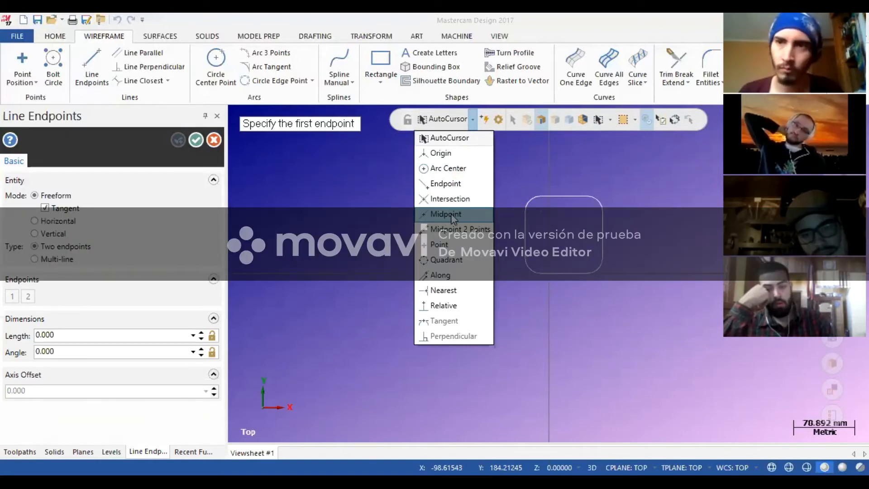
click(451, 215)
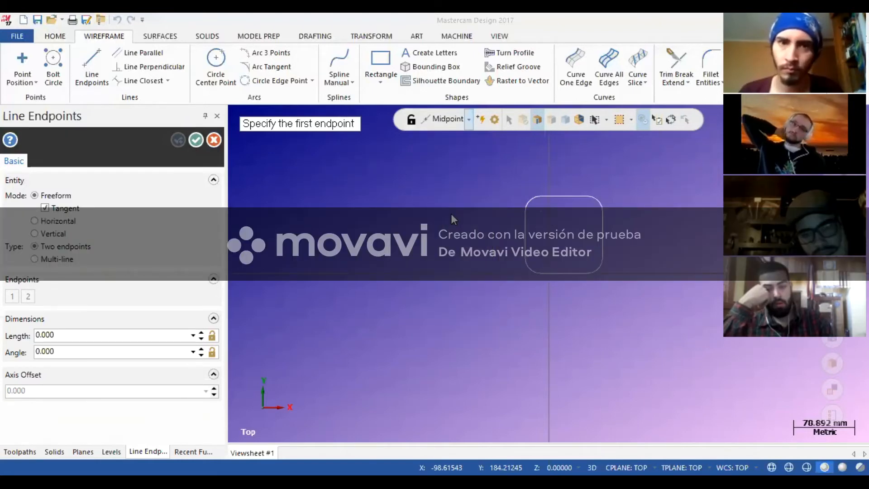
click(554, 199)
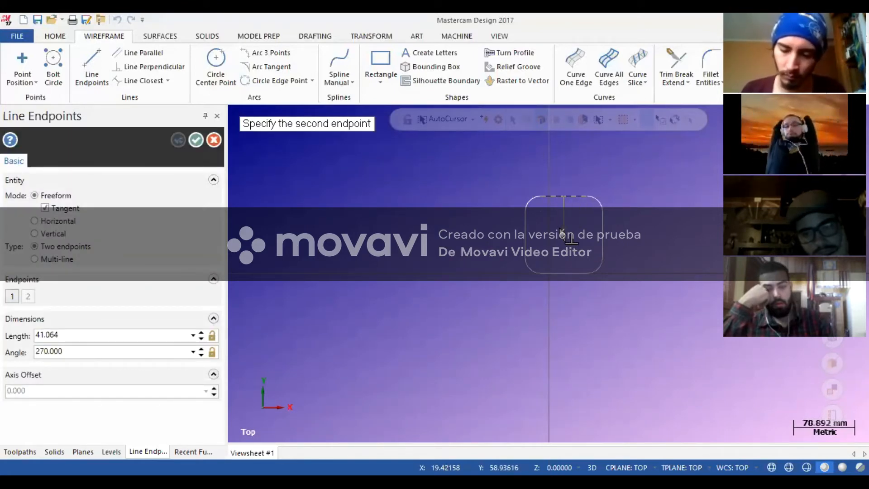
click(562, 273)
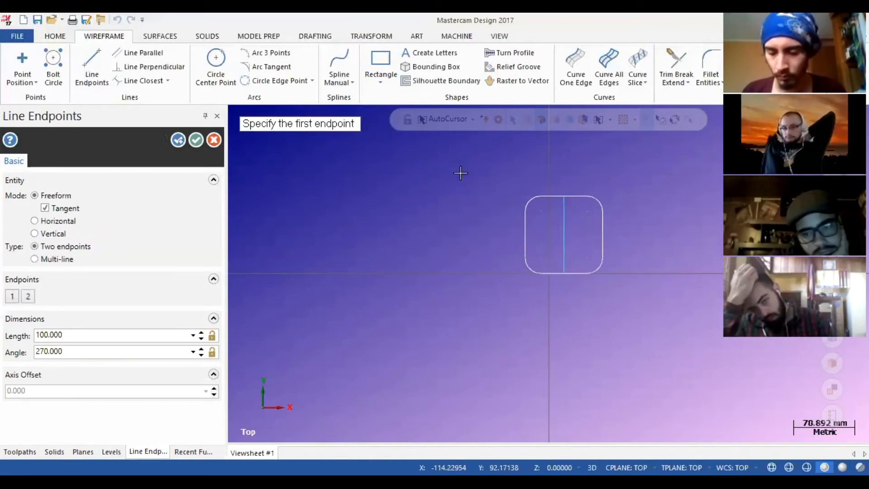
click(473, 119)
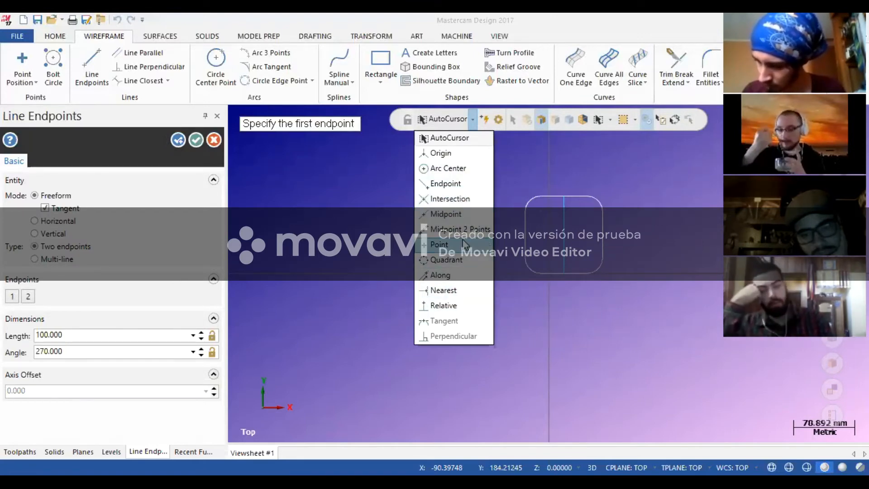
click(472, 118)
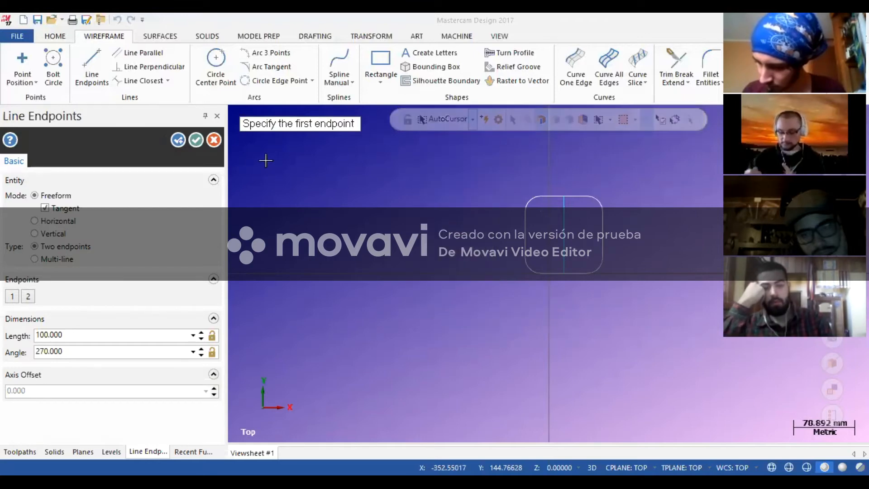
click(196, 140)
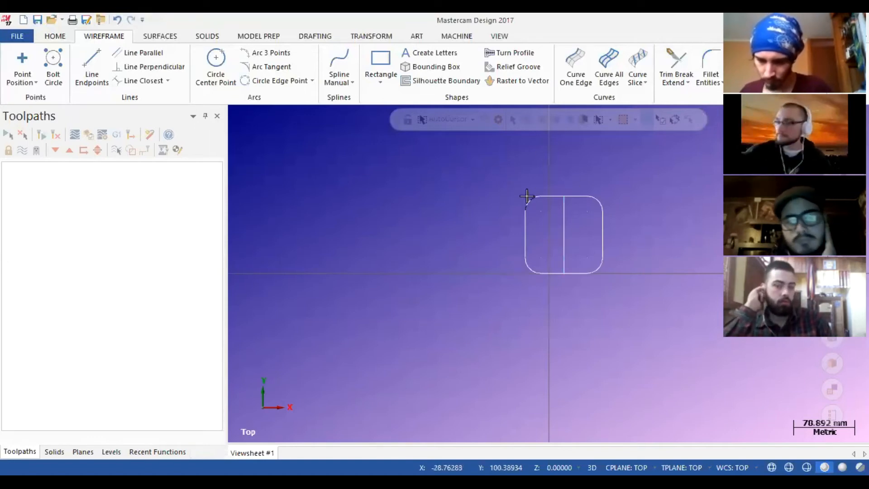
Start Translate on the whole rounded square with its centre line, try the Copy and Join modes, and choose Move
click(369, 36)
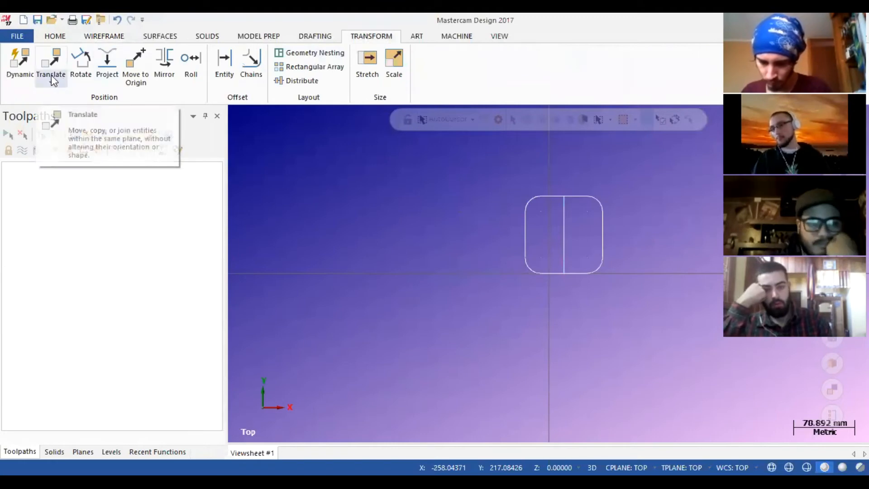
click(50, 63)
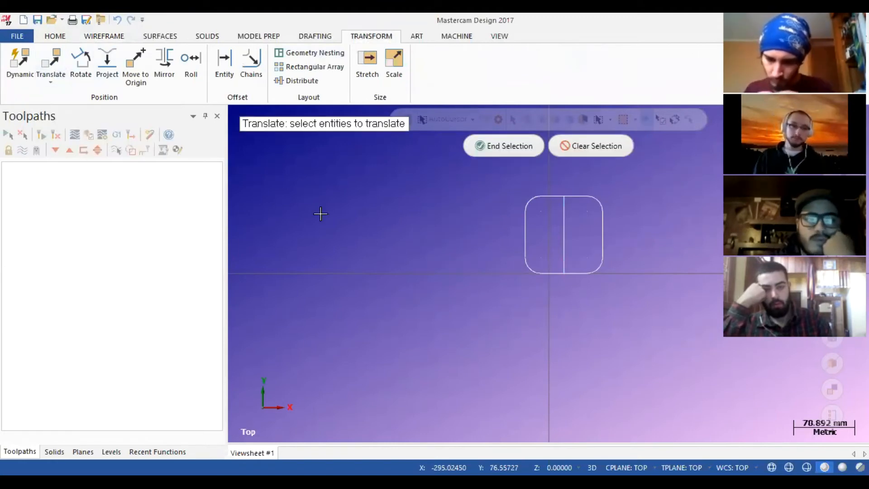
drag(468, 168, 596, 260)
drag(647, 299, 648, 298)
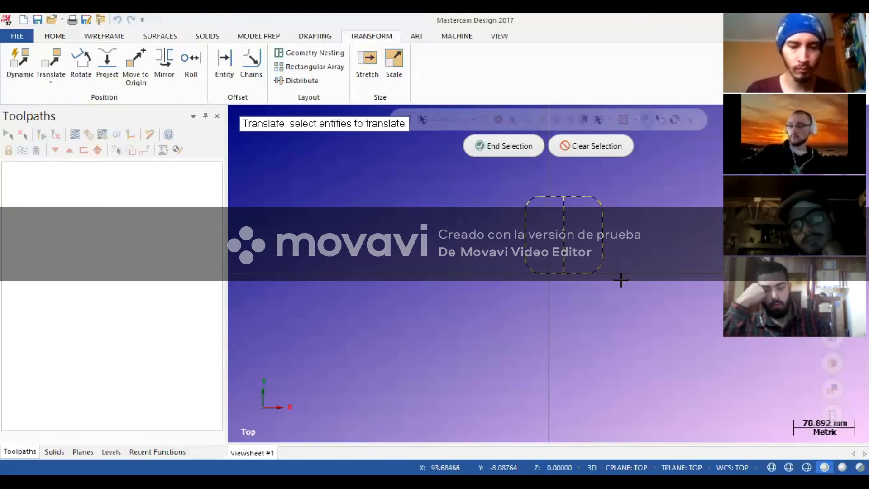
key(Return)
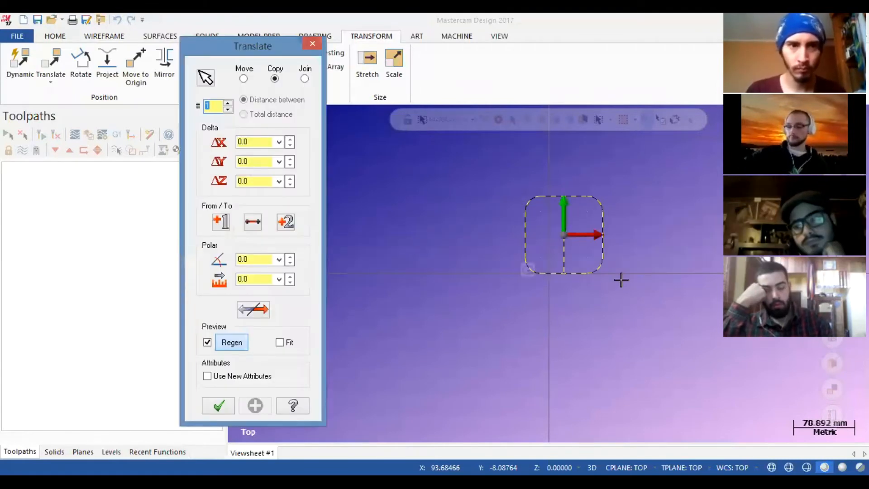
click(243, 79)
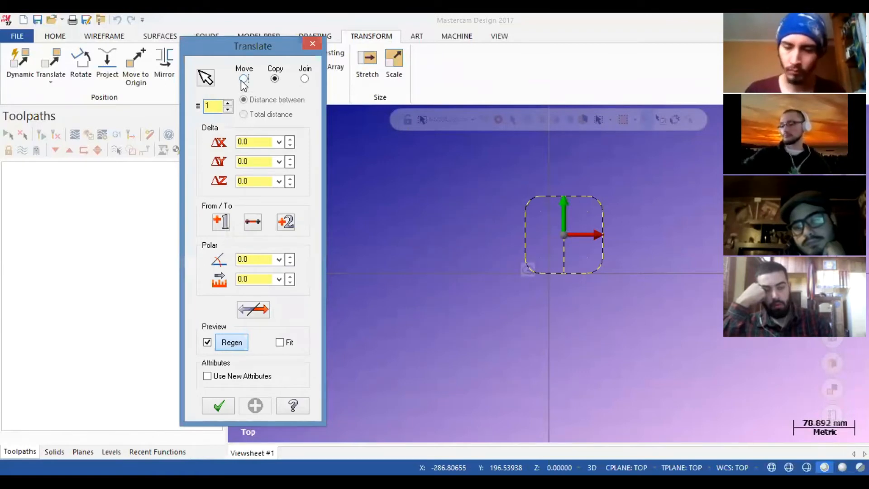
click(276, 80)
click(305, 79)
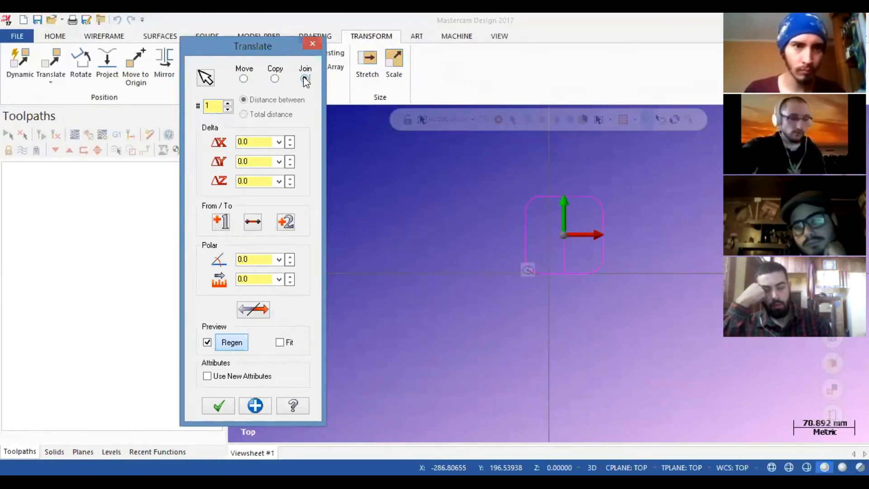
click(243, 79)
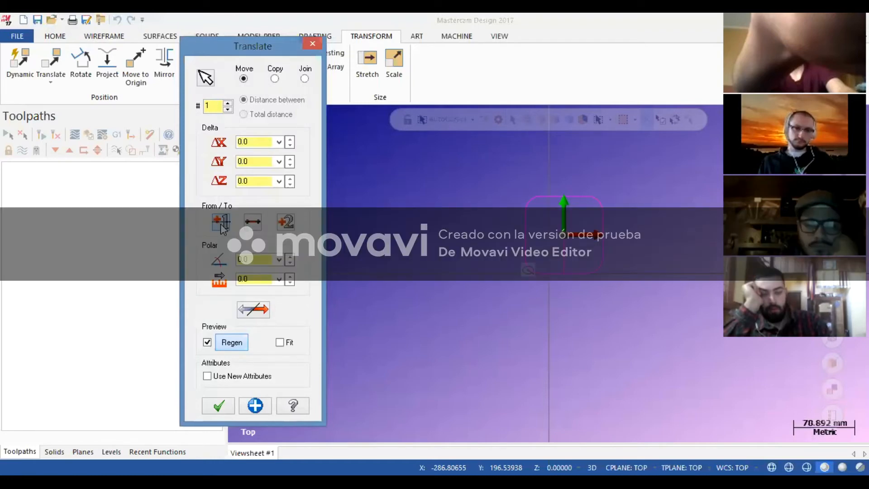
Define the translation from the midpoint of the vertical centre line to the origin
click(221, 225)
click(564, 234)
click(549, 274)
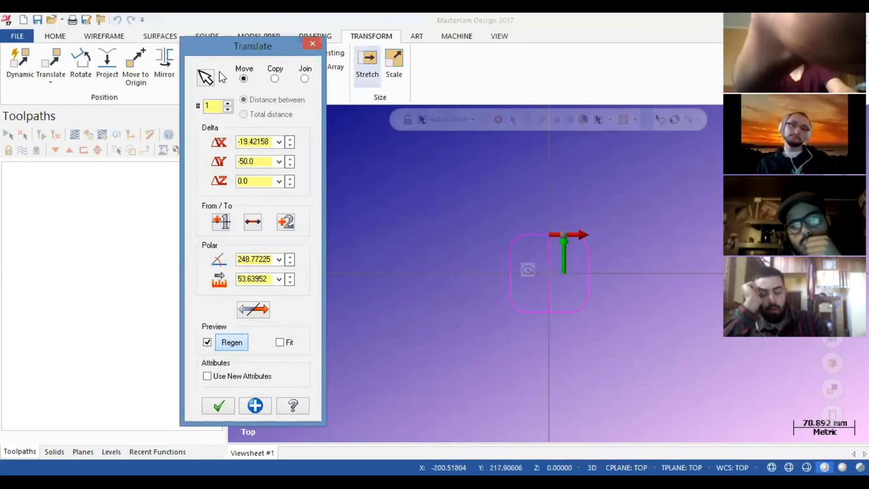
Preview the translation as Copy and Join, and apply it as Move
click(275, 79)
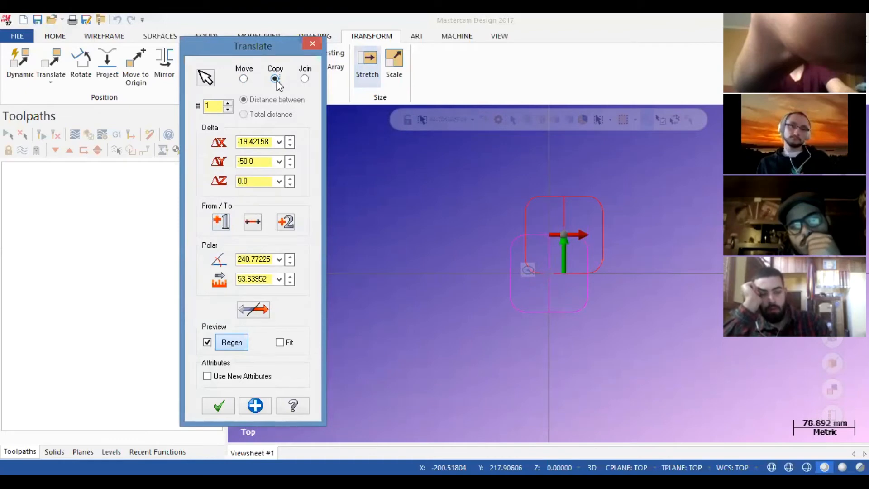
click(305, 79)
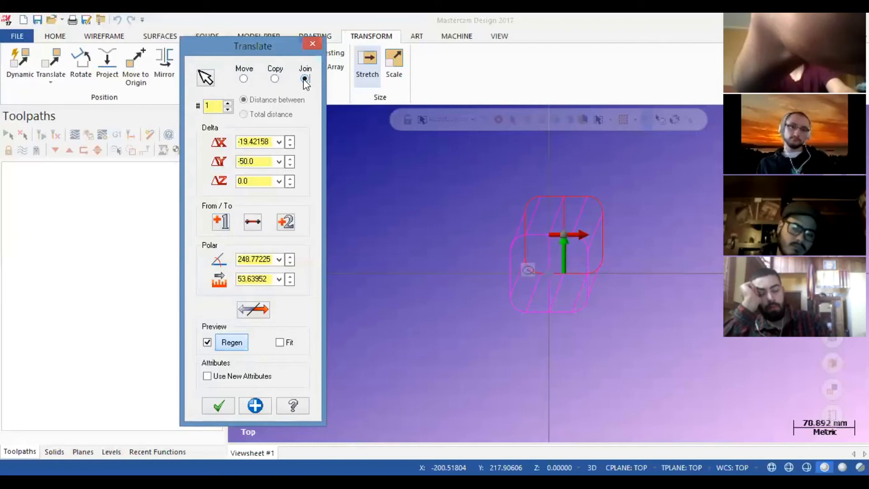
click(244, 80)
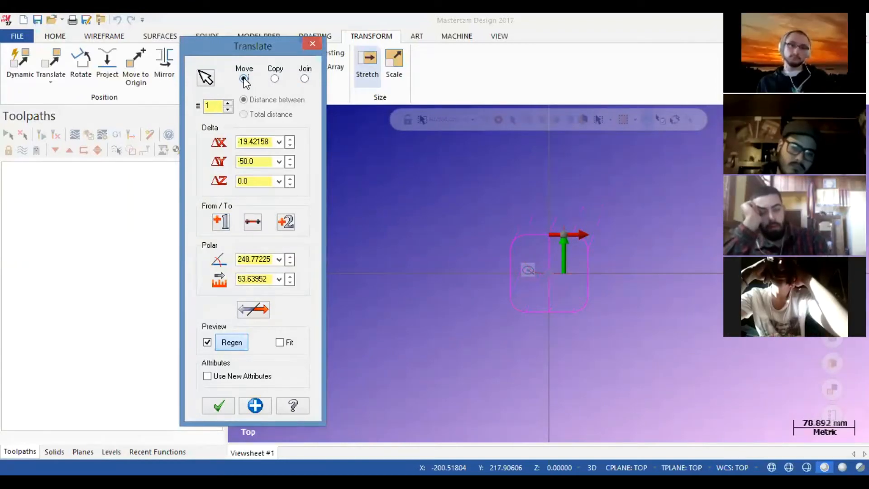
click(219, 405)
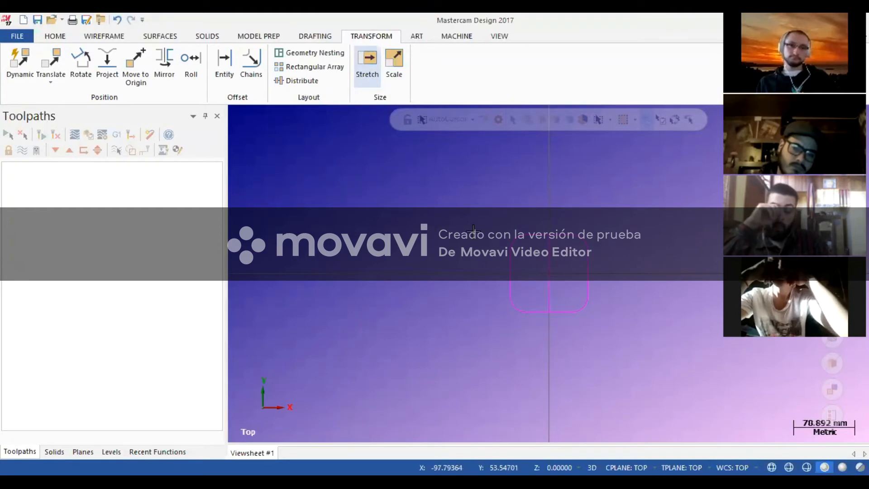
Clear the transformation colours from the moved geometry and fit the rounded square in the view
click(54, 37)
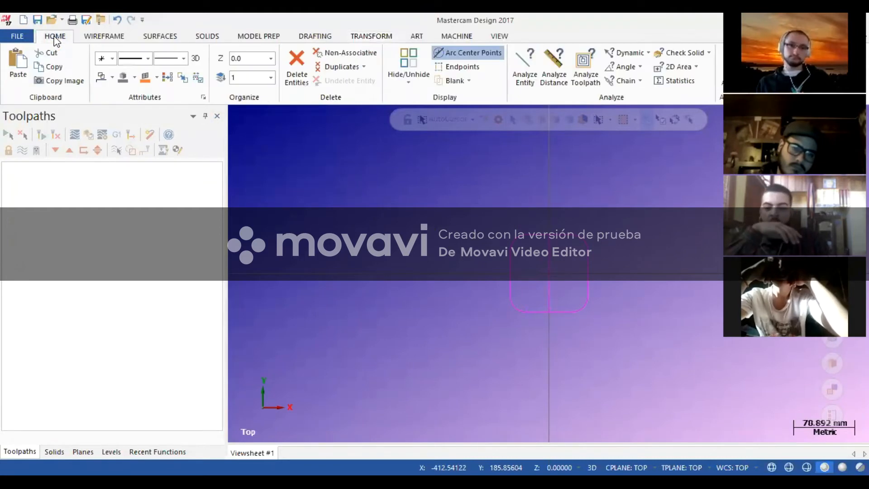
click(167, 82)
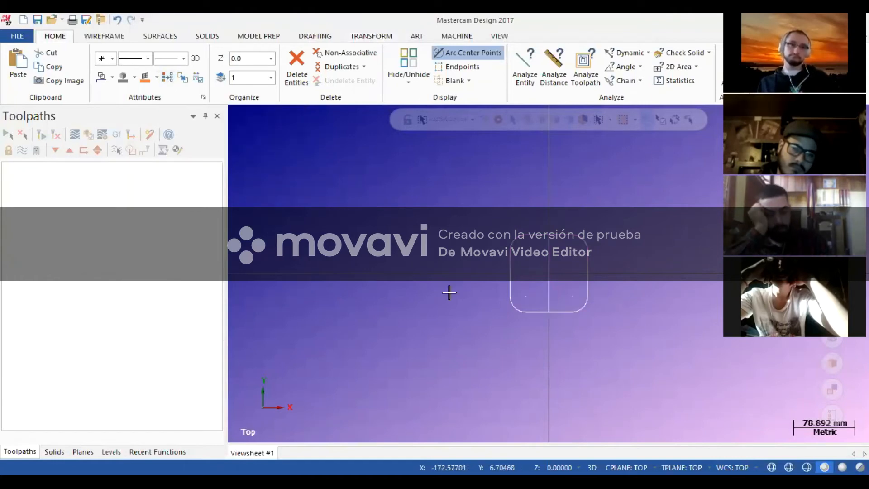
key(alt+F1)
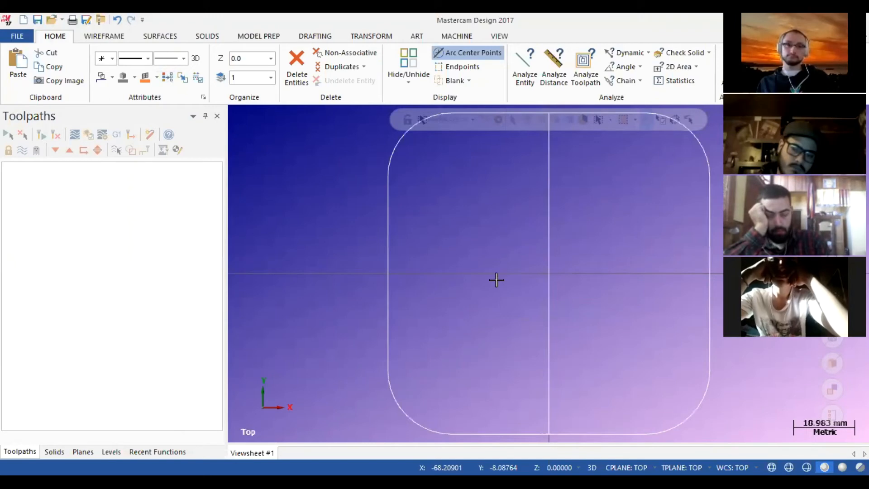
Delete the vertical centre line from the rounded square
scroll(496, 279, down, 5)
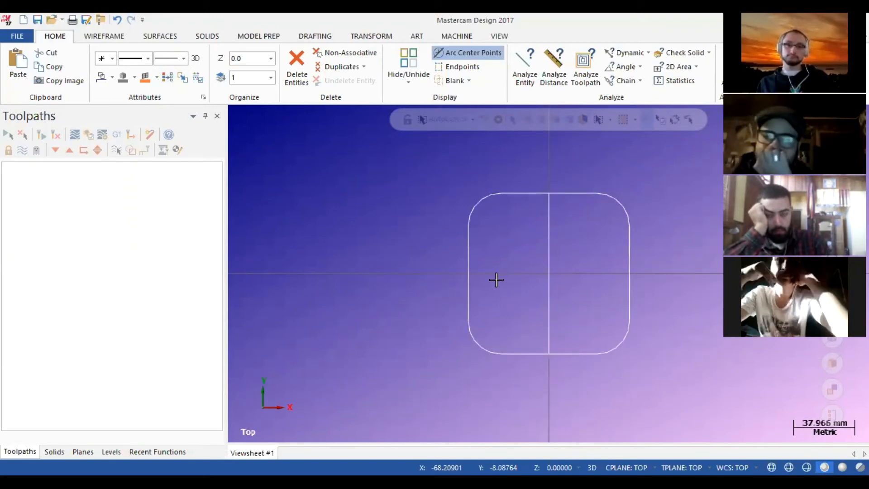
scroll(495, 279, down, 3)
scroll(496, 279, up, 8)
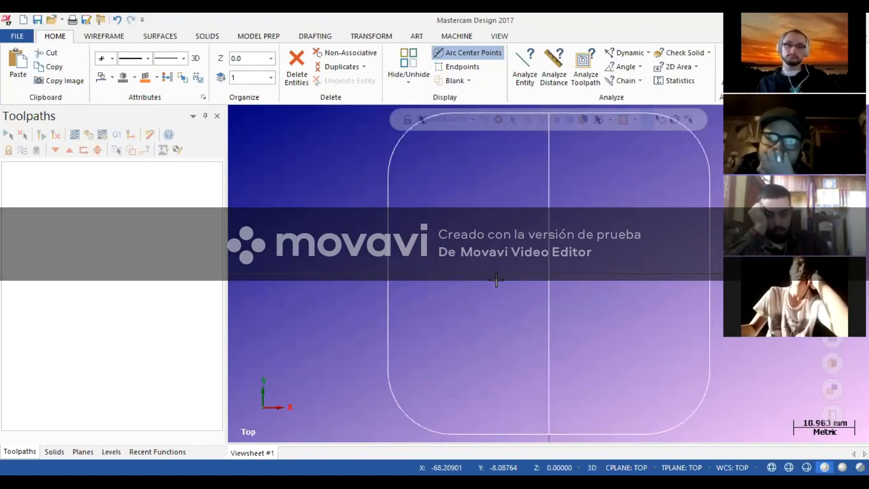
scroll(495, 279, down, 5)
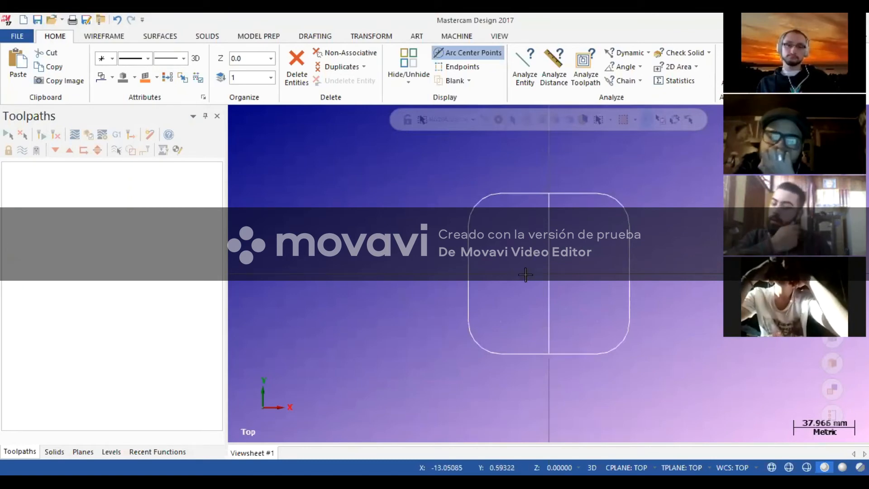
key(F5)
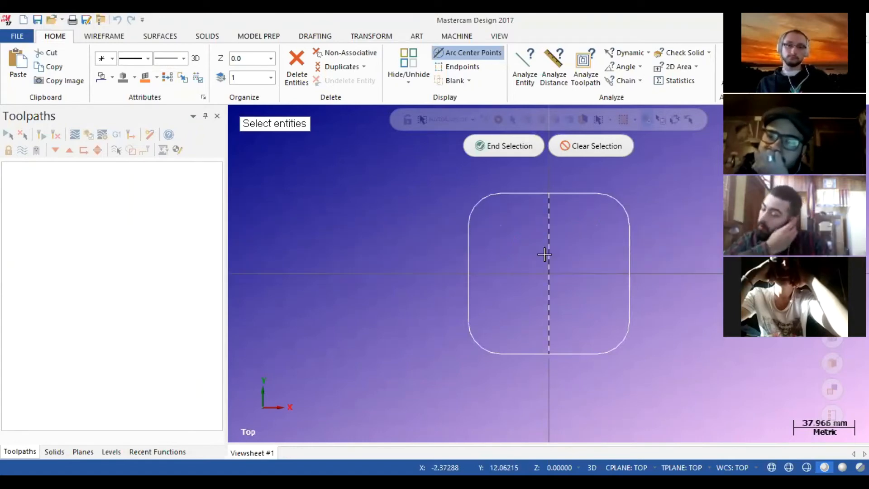
key(Return)
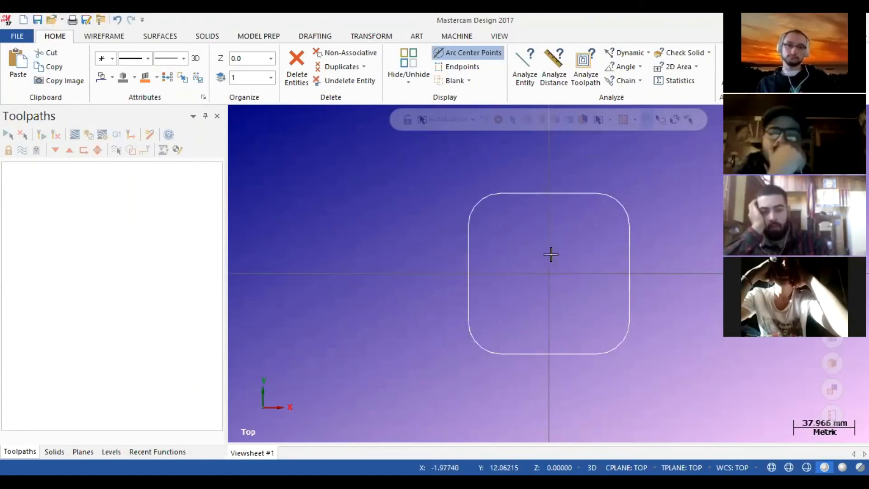
Start a Circle Center Point with a diameter of 20 mm and try to place its centre at the square's upper-left rounded corner
scroll(529, 295, down, 1)
scroll(537, 297, down, 1)
scroll(541, 294, down, 1)
scroll(537, 273, up, 2)
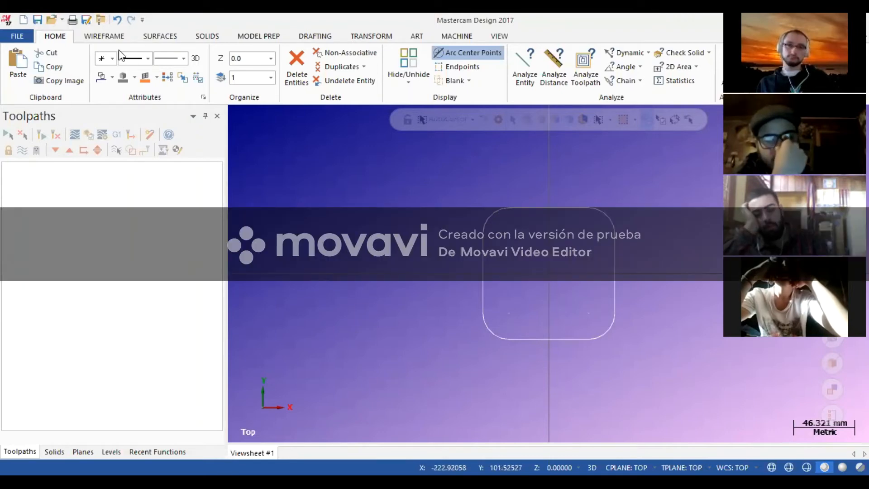
click(88, 40)
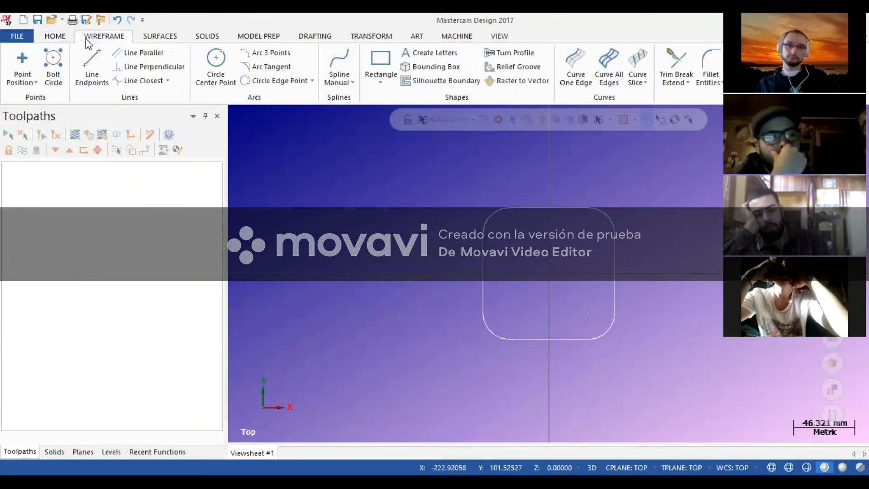
click(215, 60)
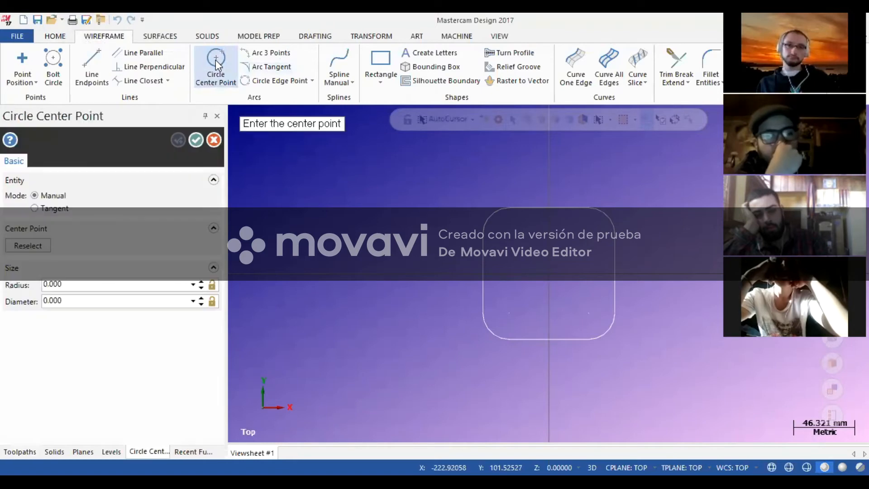
click(86, 300)
text(20)
click(61, 302)
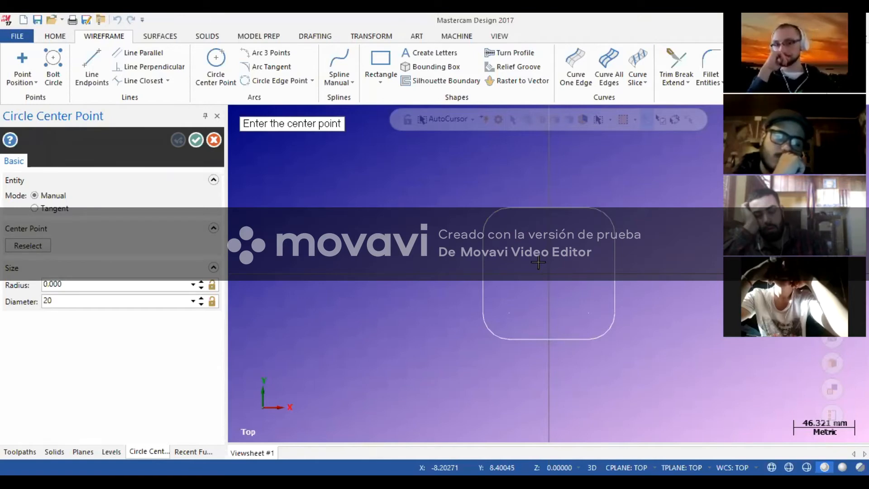
click(487, 219)
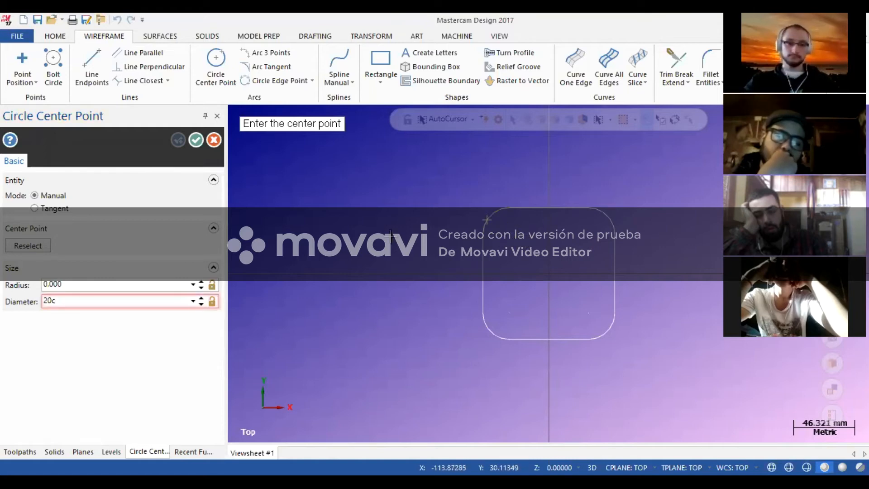
Draw a 20 mm diameter circle centered on the arc center of the plate's upper-left rounded corner
double_click(74, 302)
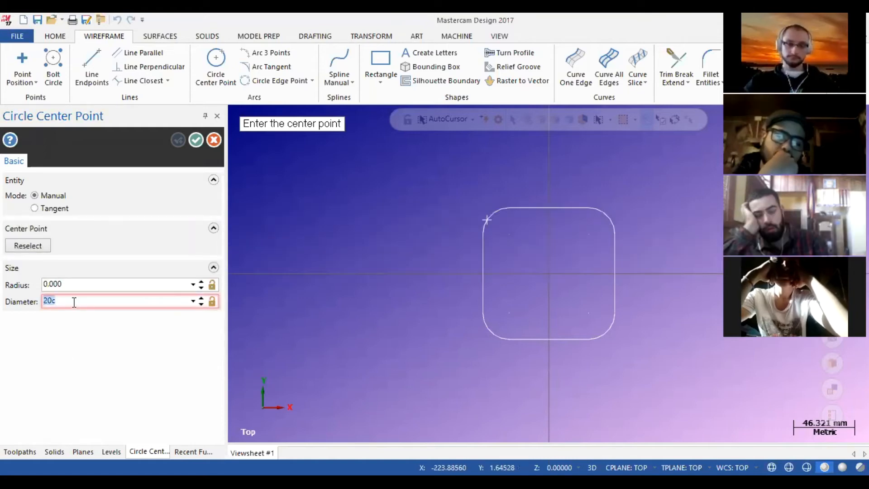
text(20)
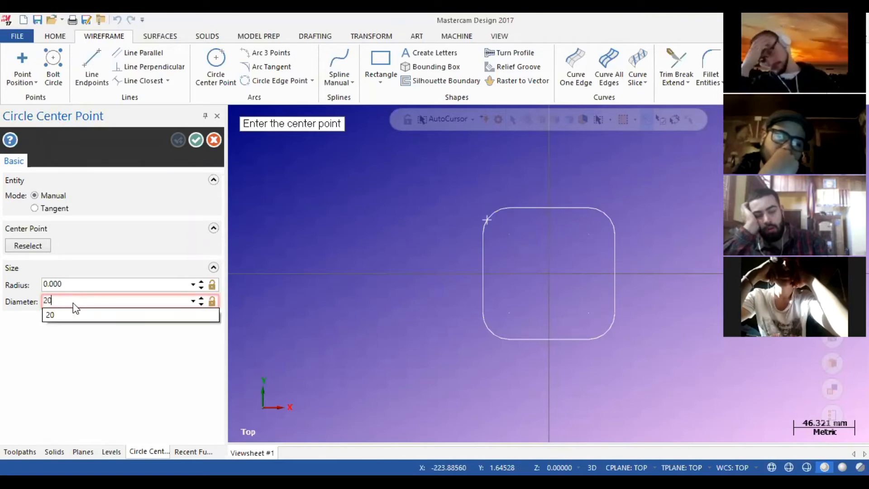
key(Return)
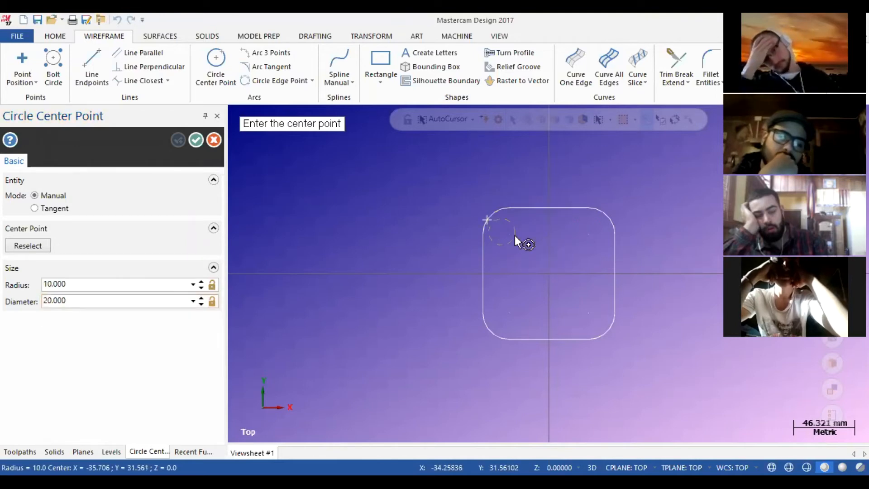
key(c)
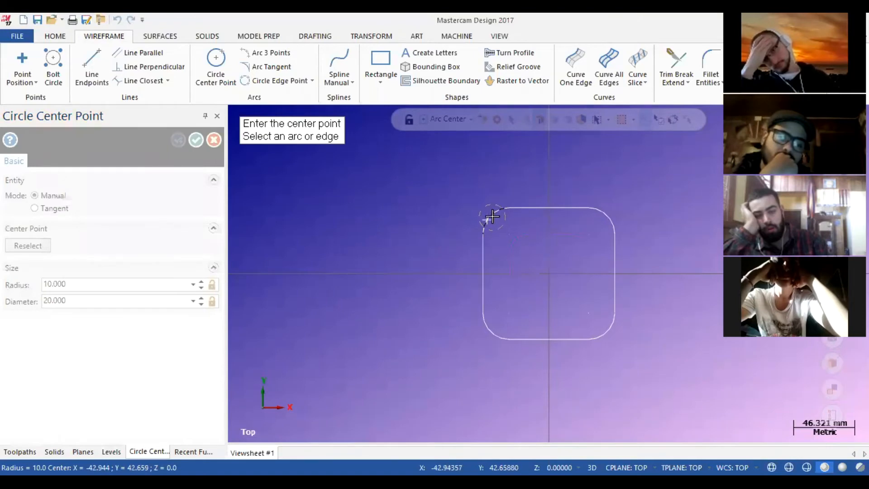
click(492, 216)
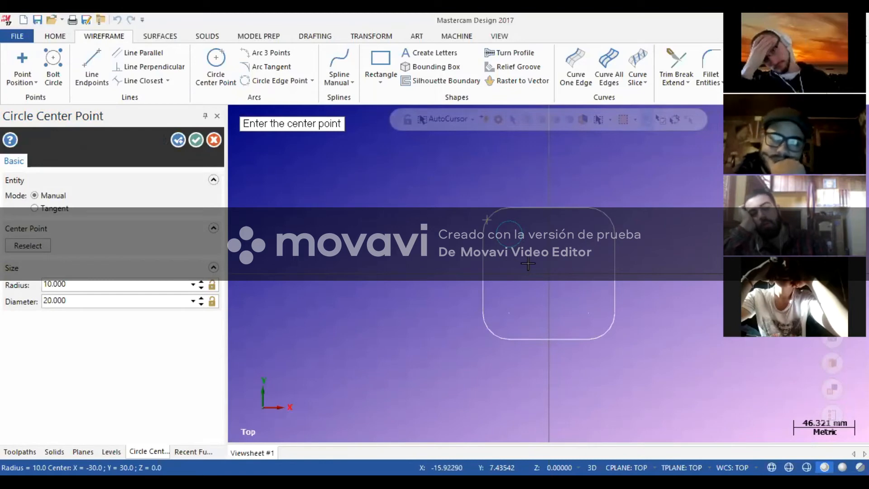
Draw a circle centered on the arc center of the plate's upper-right corner and set its diameter to 20 mm
click(589, 238)
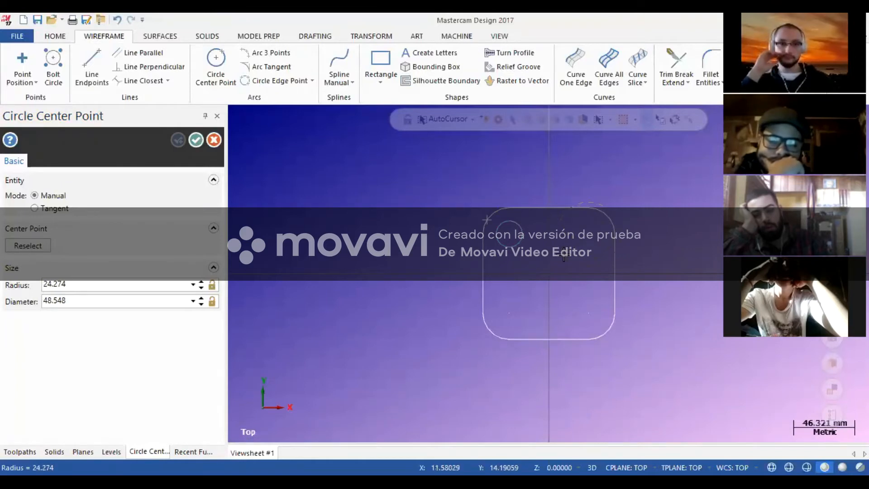
click(563, 255)
click(100, 303)
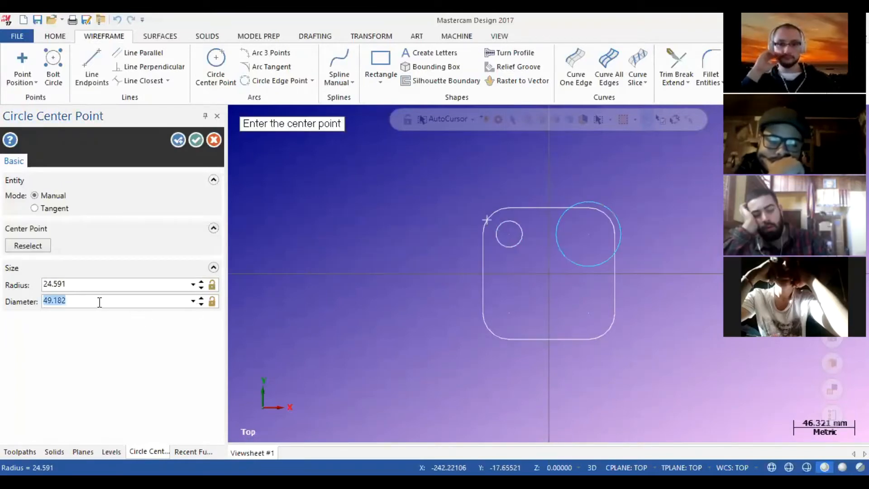
text(20)
key(Return)
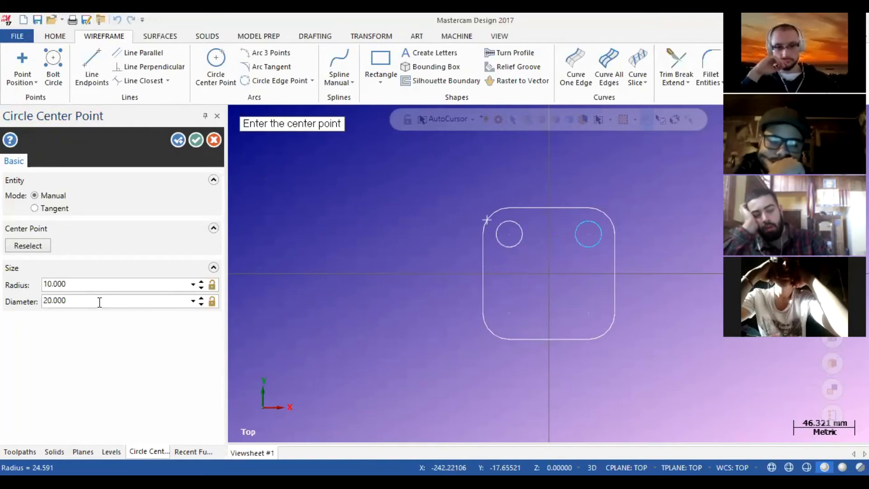
Lock the 20 mm diameter, place circles at both lower corner arc centers, then finish the command and dismiss AutoSave
click(212, 301)
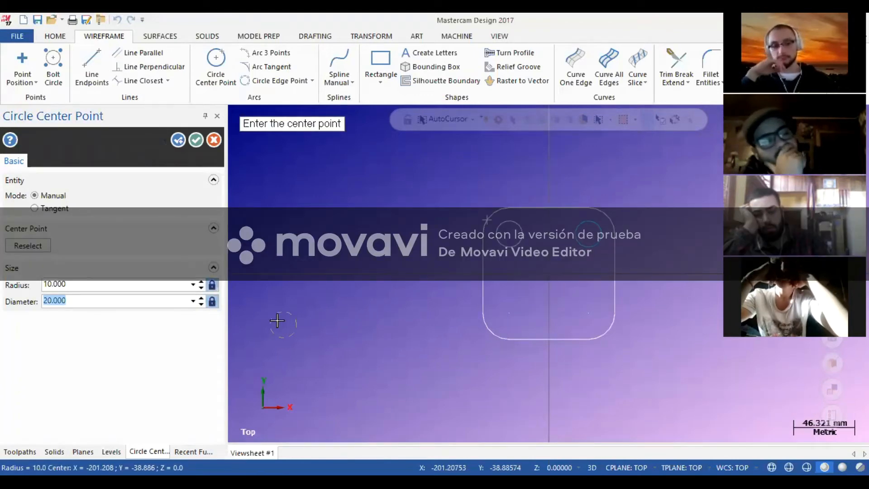
click(509, 316)
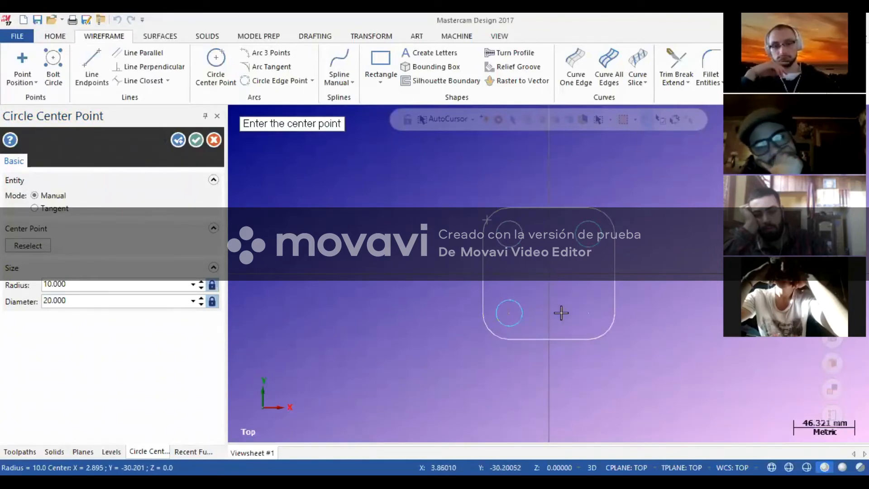
click(587, 314)
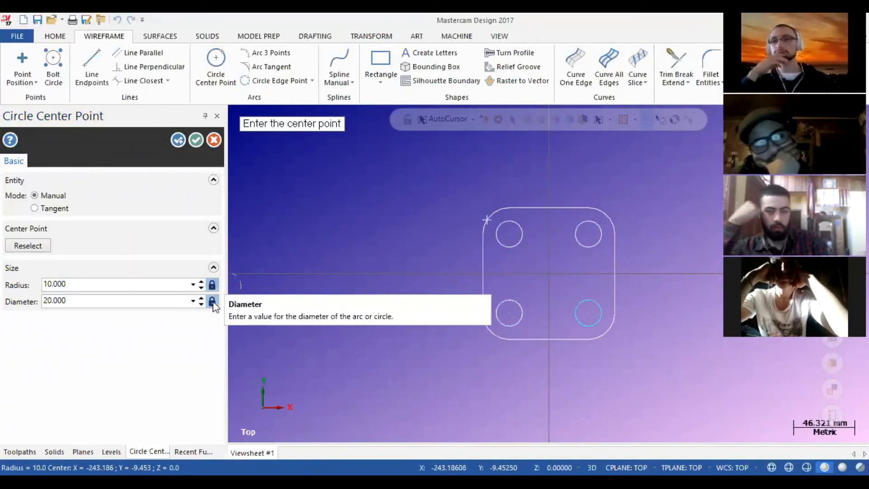
click(195, 142)
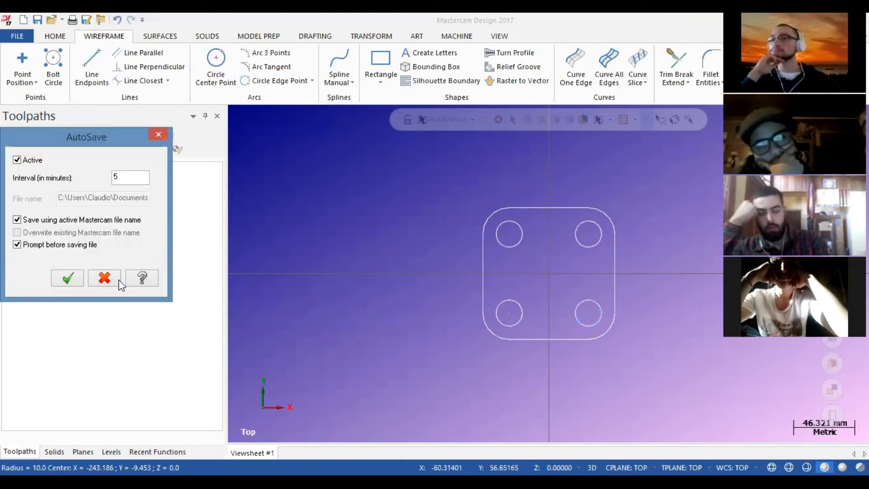
click(105, 278)
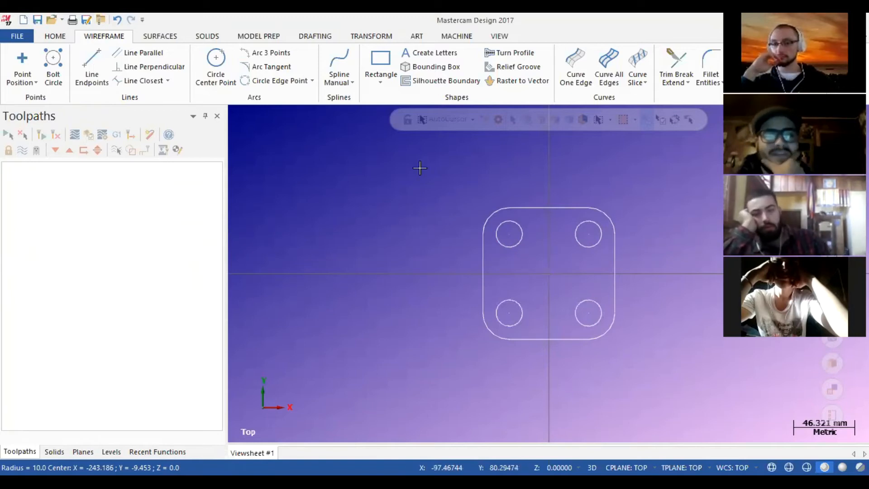
Create a 35 by 35 mm rectangle anchored to its center at the origin in the middle of the plate
click(378, 76)
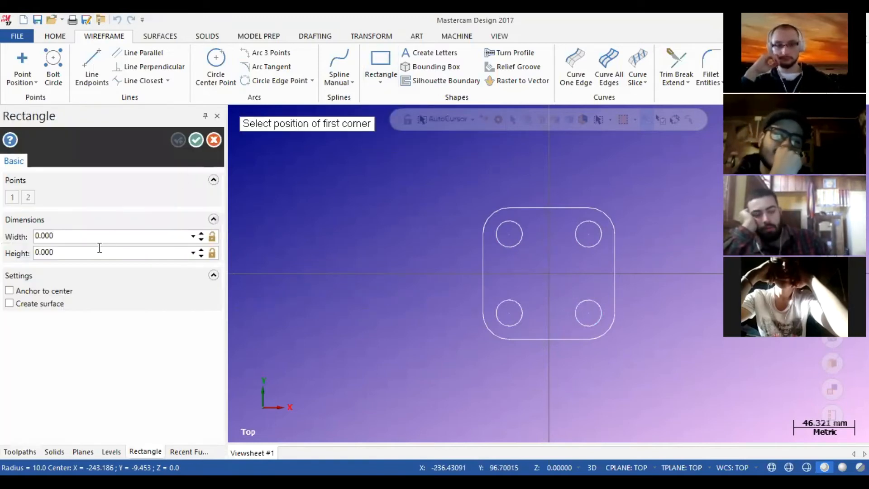
click(70, 237)
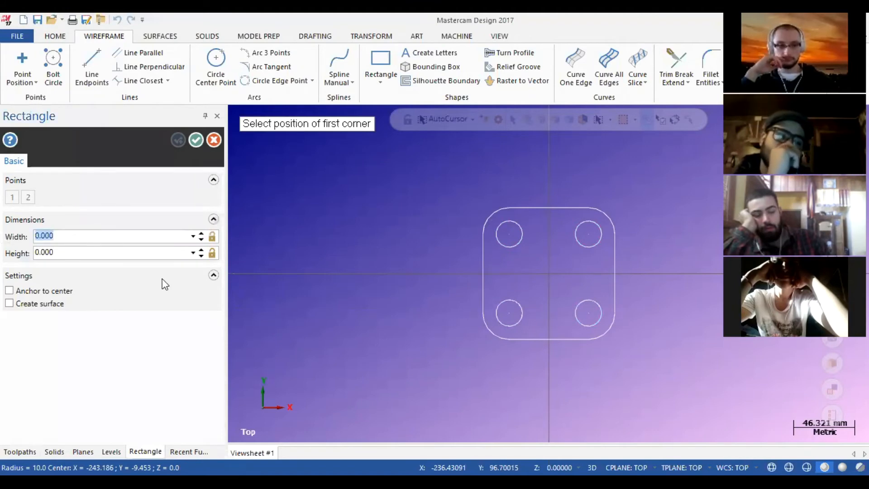
text(35)
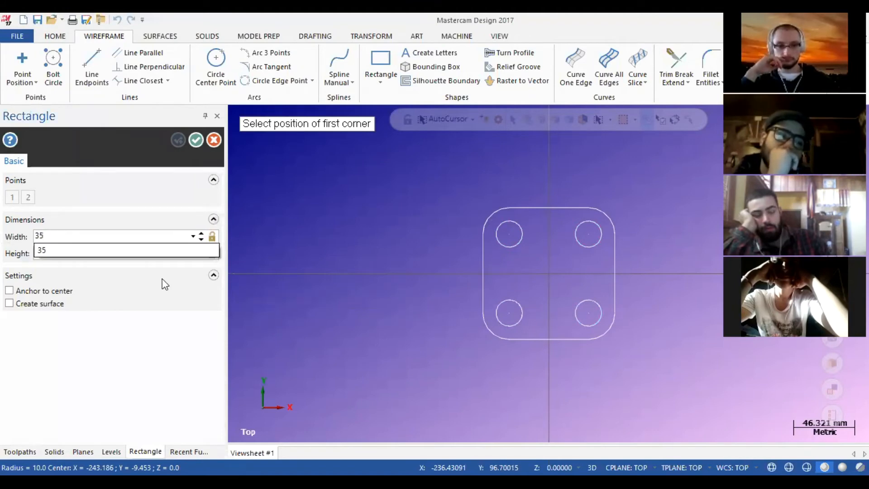
click(114, 304)
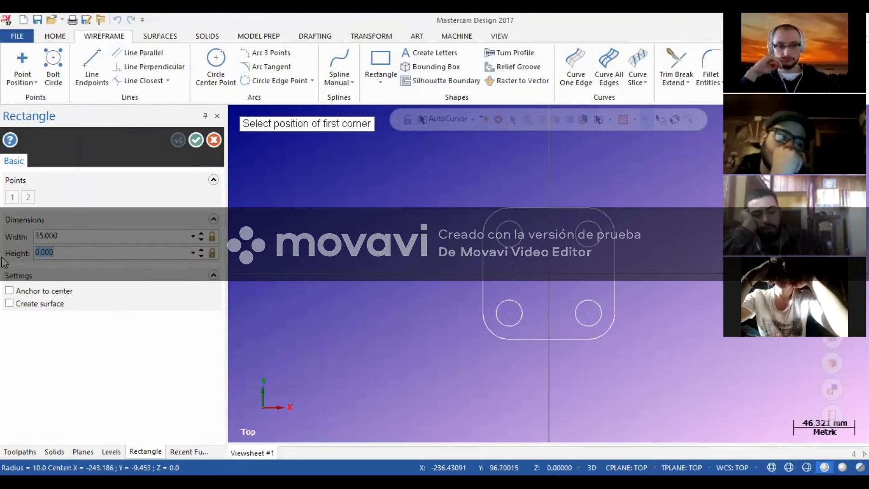
text(35)
click(41, 266)
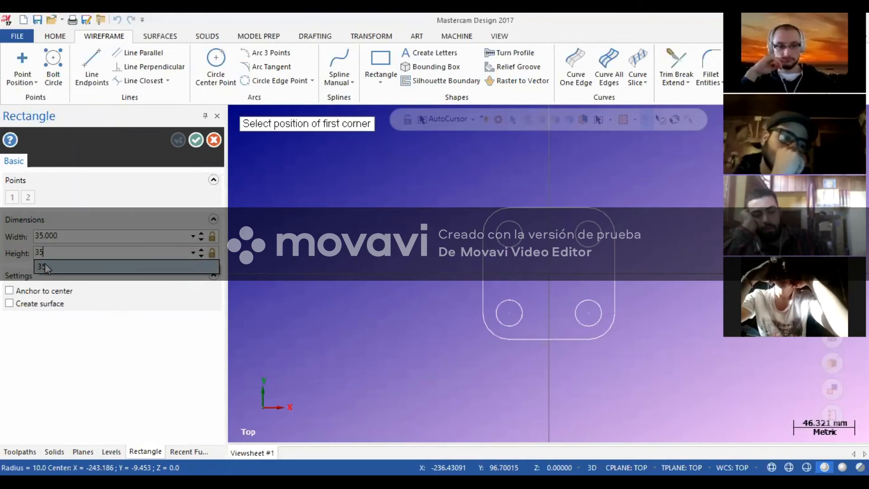
click(10, 291)
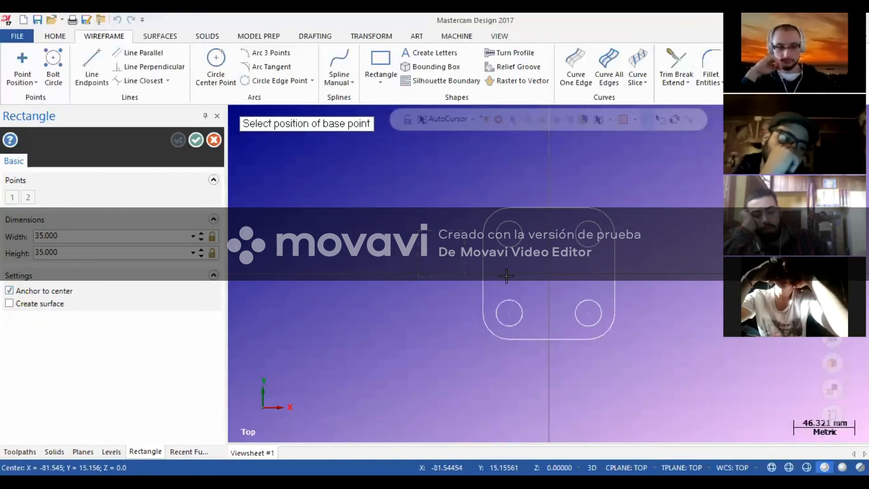
click(550, 278)
click(196, 141)
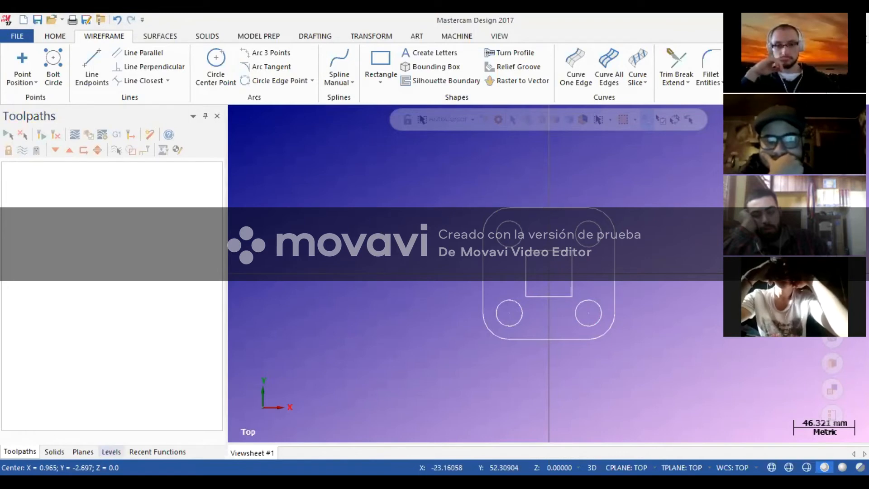
Create level 2 as the active level and name it Cotas
click(111, 451)
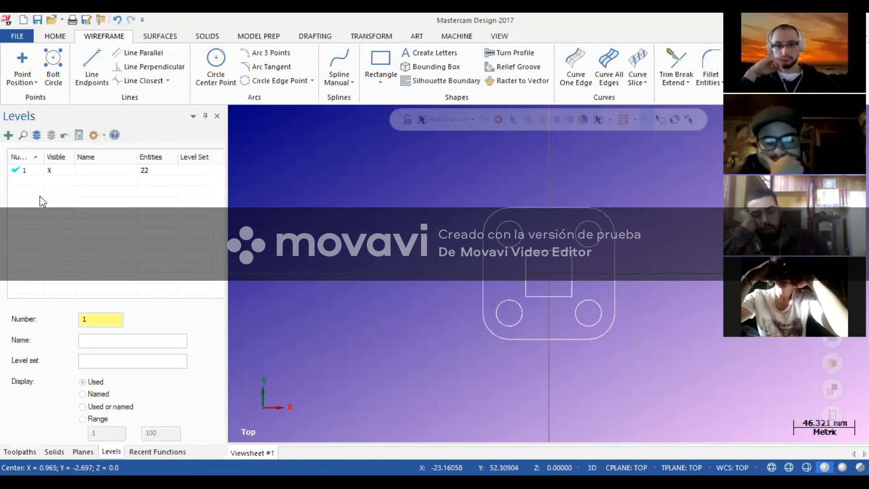
double_click(93, 183)
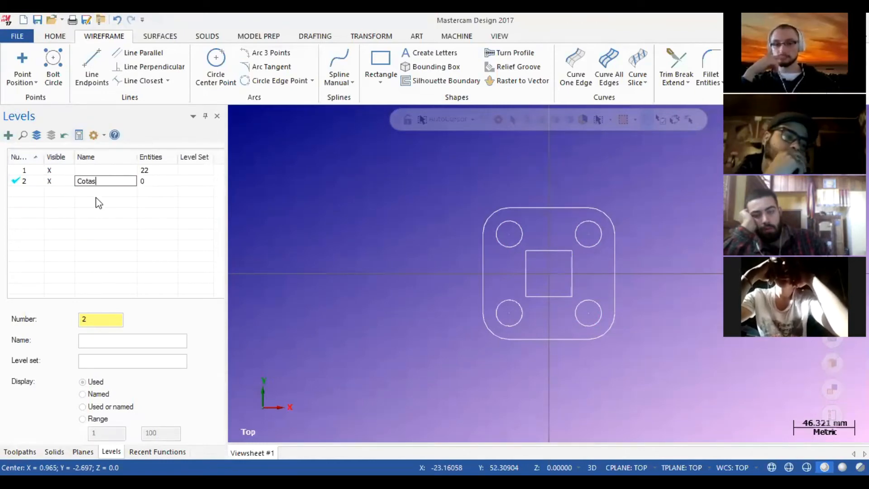
key(Return)
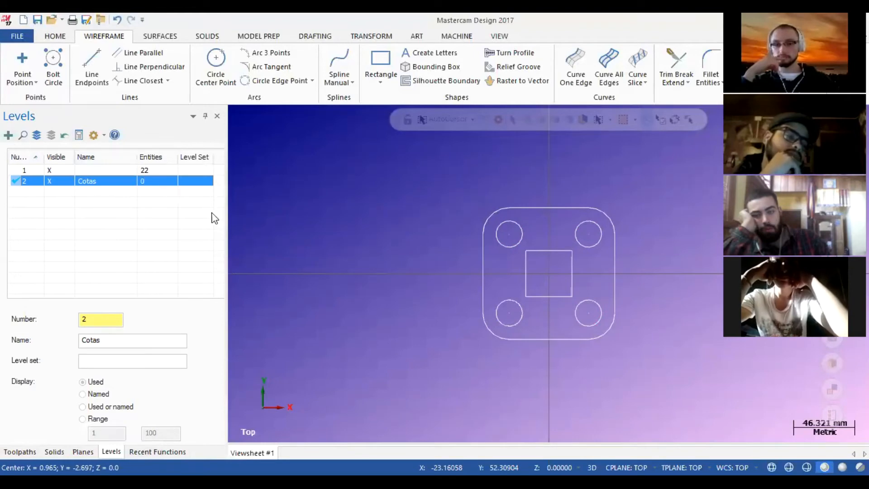
click(15, 449)
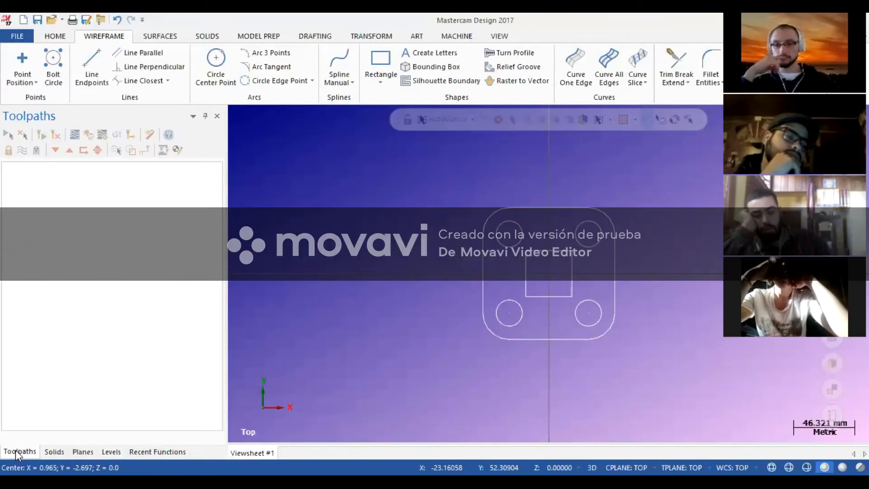
Keep the Cotas level active and set the wireframe color to red
click(55, 37)
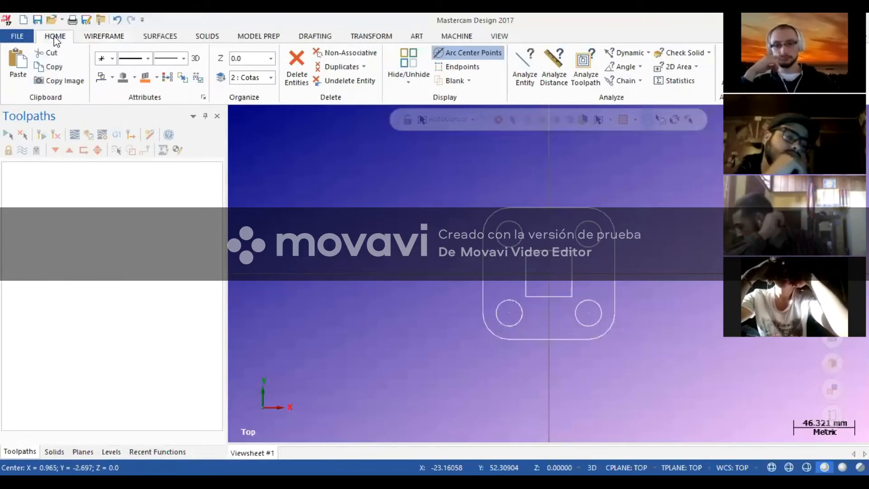
click(271, 81)
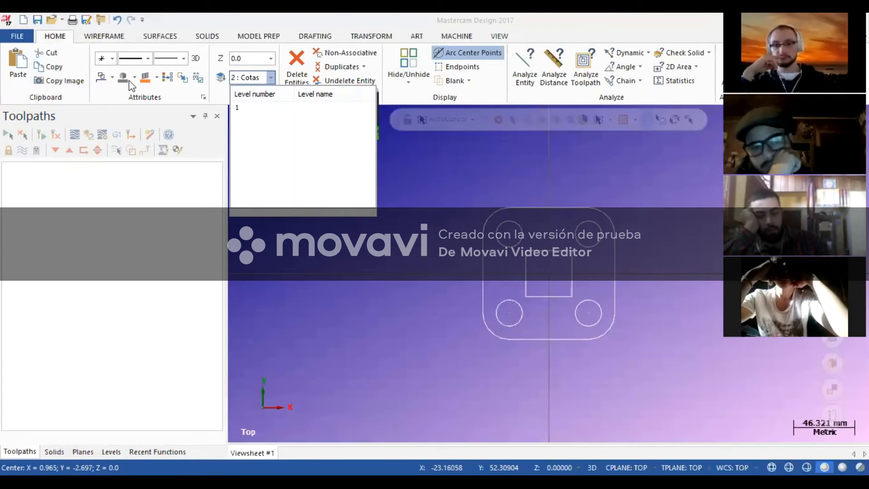
click(110, 78)
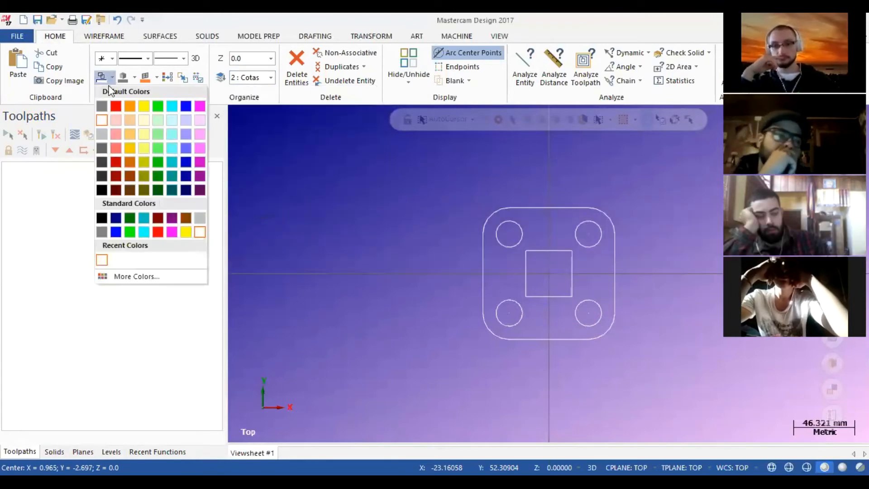
click(115, 107)
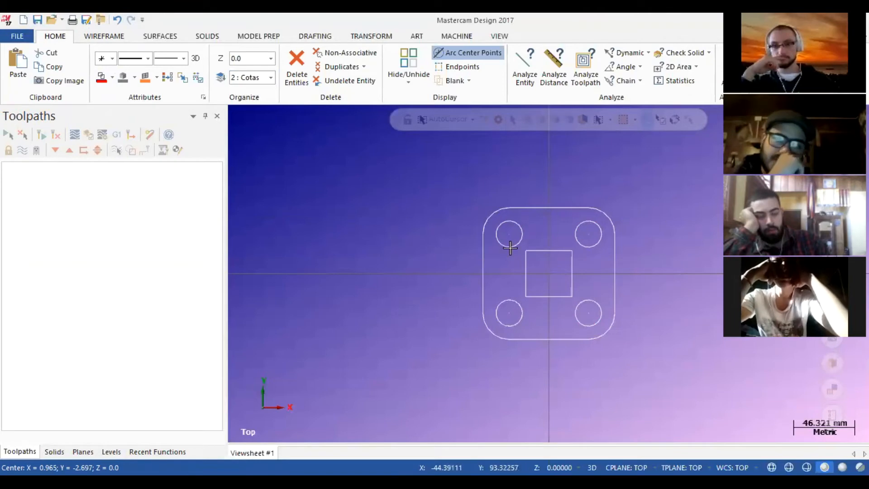
Add a vertical Smart Dimension for the plate's overall height between its top and bottom edges, placed left of the plate
click(319, 37)
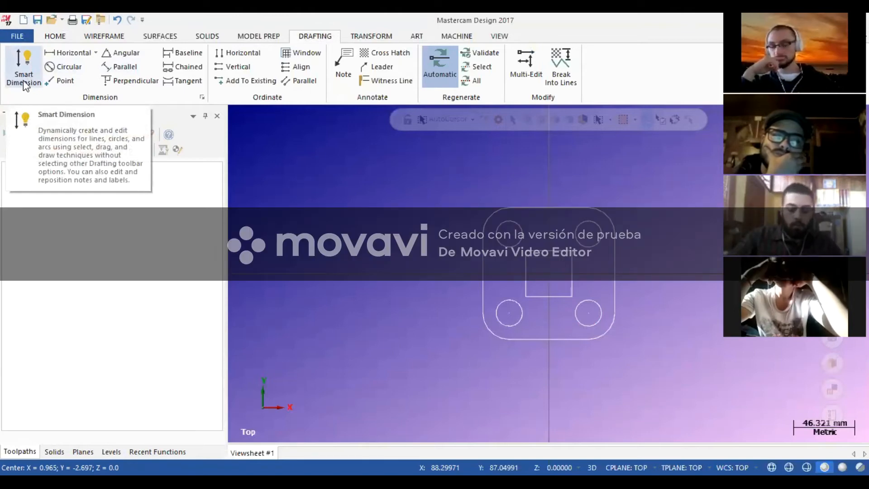
click(24, 80)
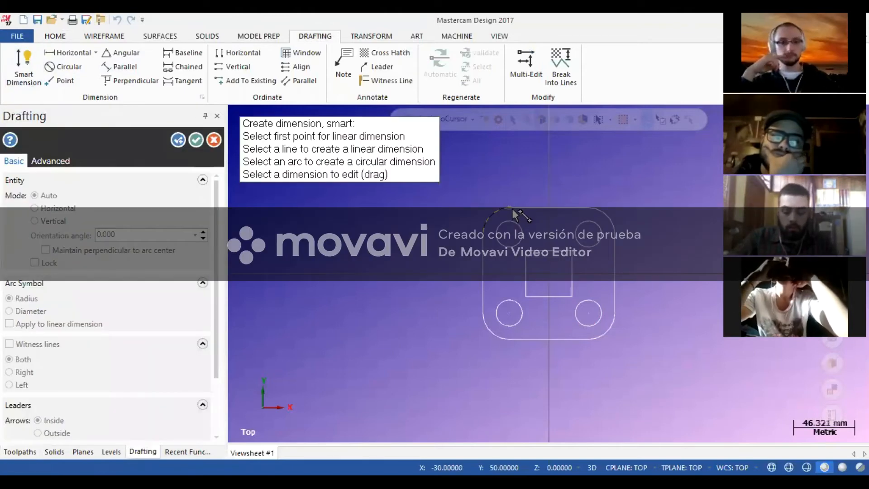
click(516, 211)
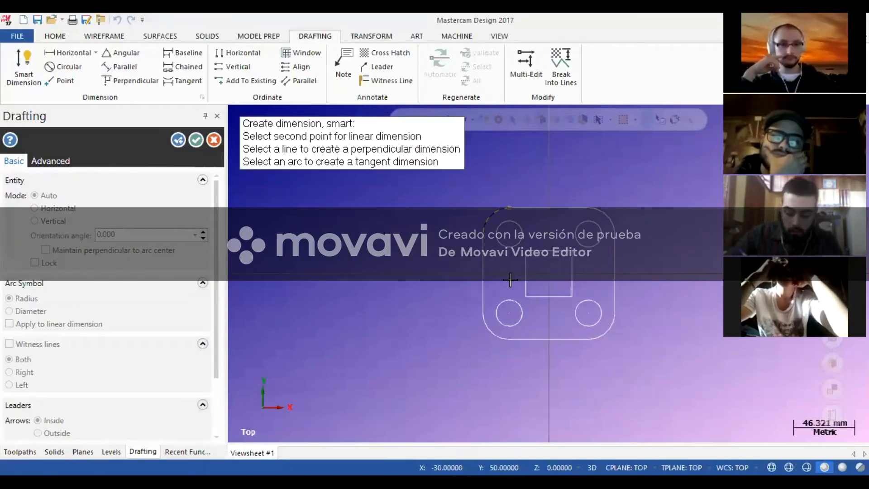
click(510, 342)
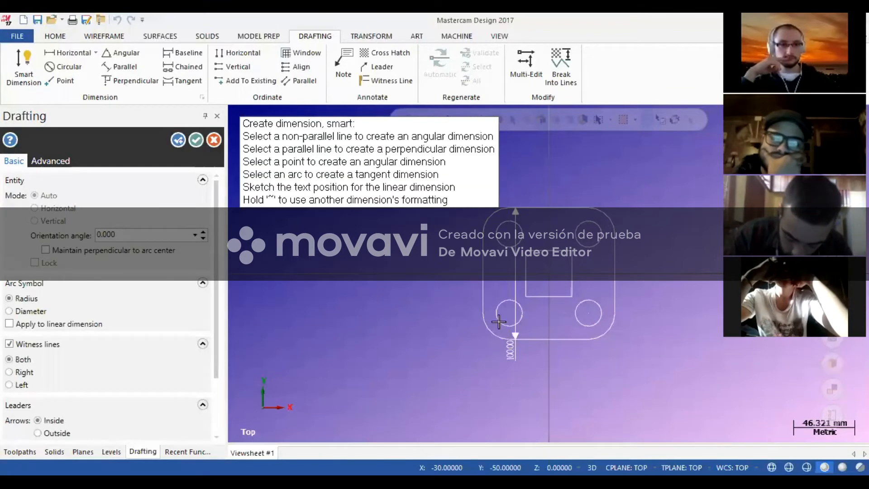
click(433, 273)
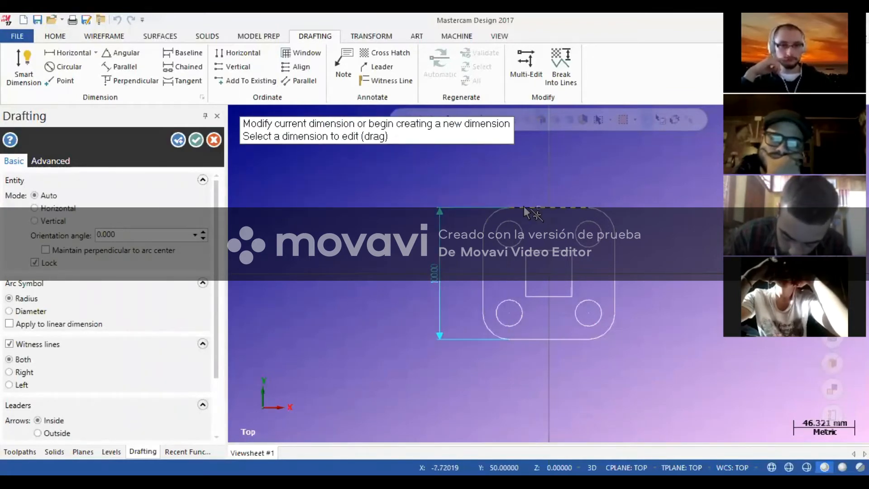
Add a horizontal dimension for the plate's overall width between its left and right edges, placed above the plate
click(484, 228)
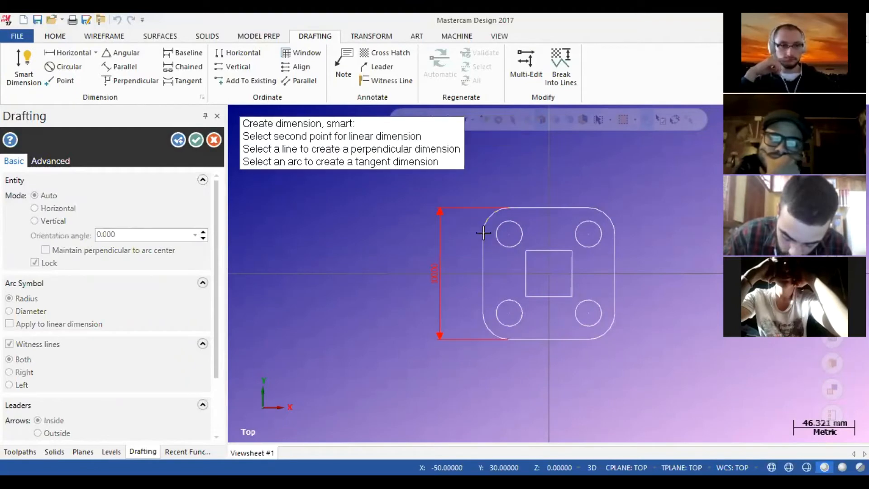
click(614, 239)
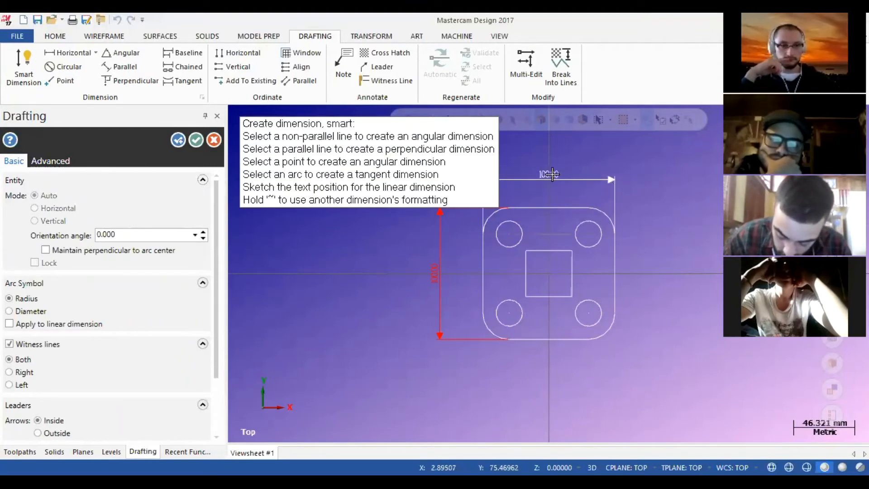
click(551, 174)
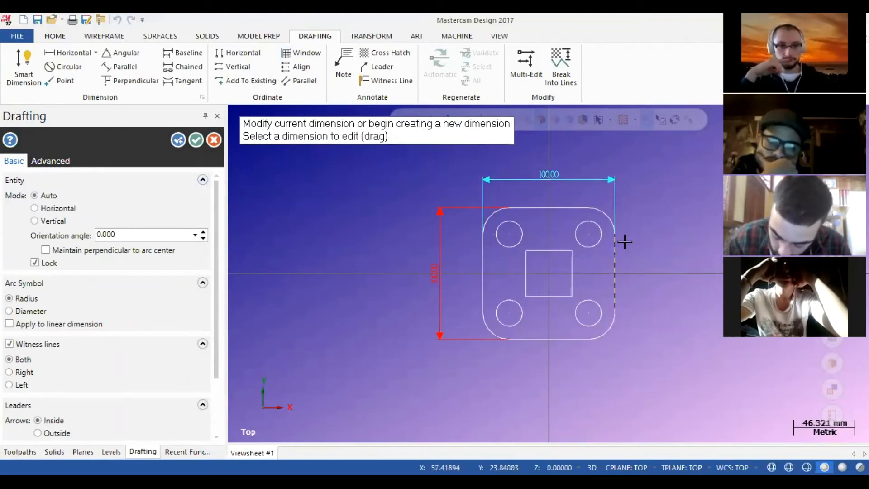
click(620, 224)
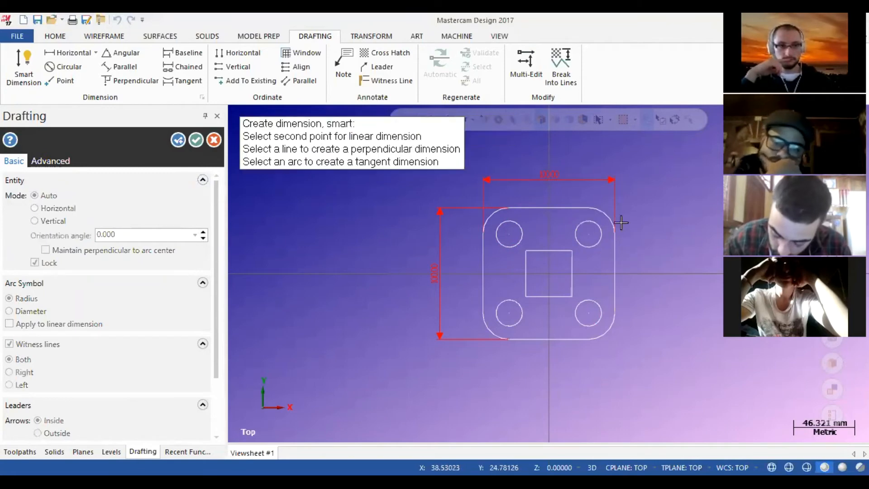
click(597, 227)
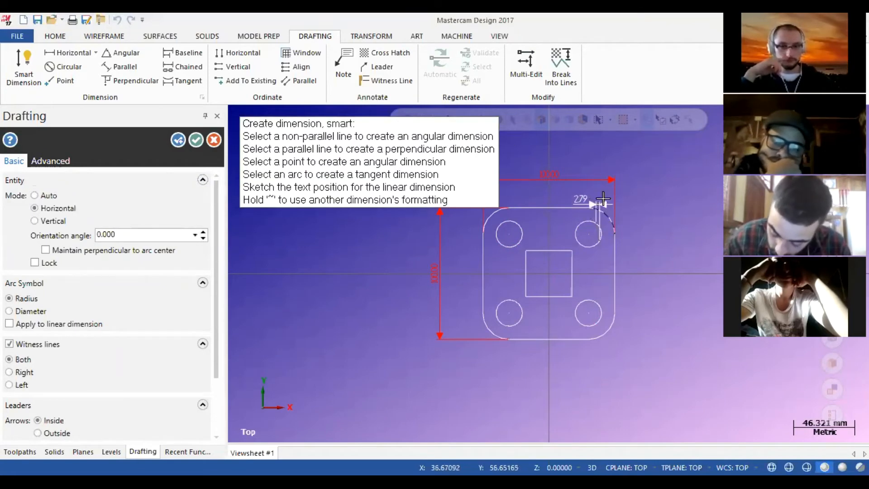
click(629, 207)
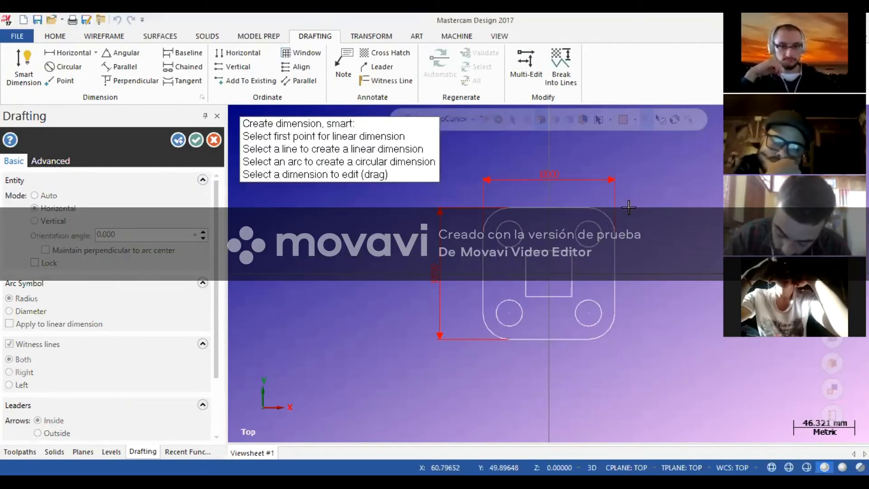
click(610, 223)
click(613, 325)
key(Escape)
key(Escape)
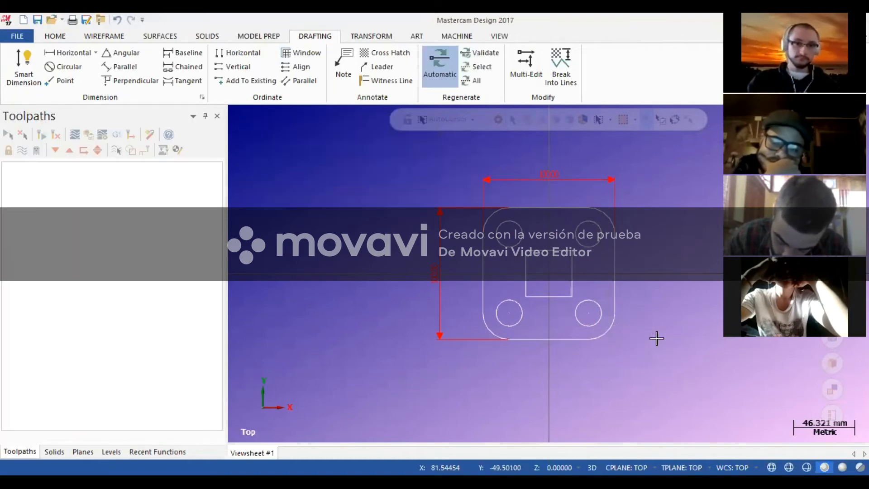
Add circular dimensions for the upper-right hole's diameter and the plate's lower-right corner radius, both placed outside the plate
click(63, 67)
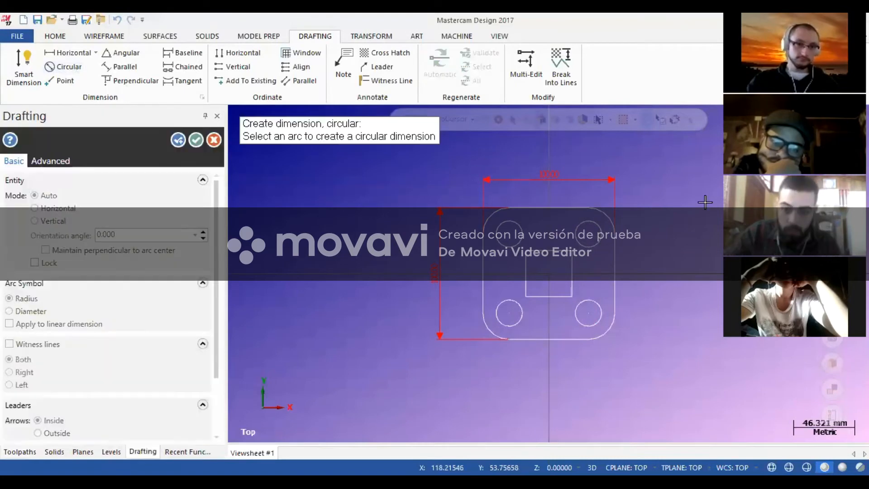
click(601, 231)
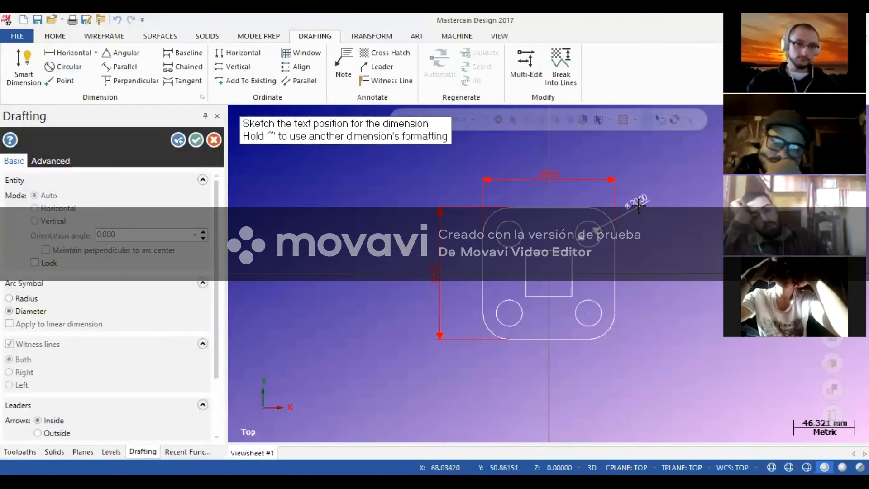
click(637, 204)
click(605, 325)
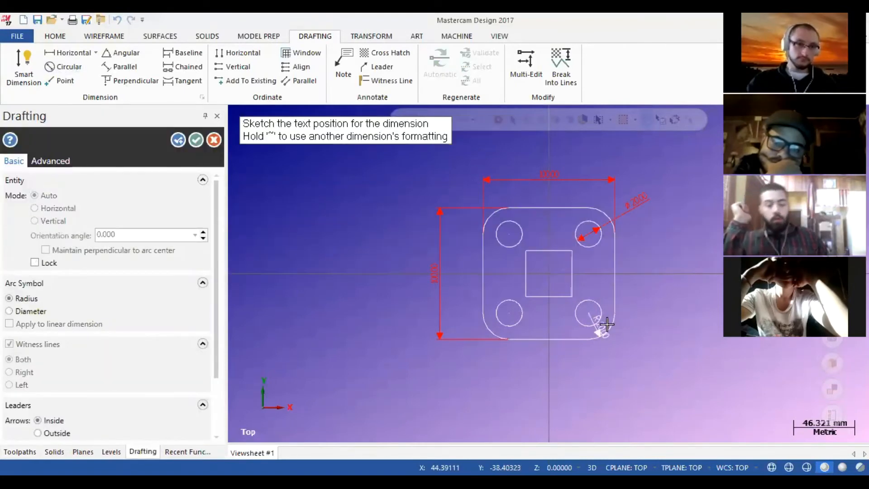
click(630, 351)
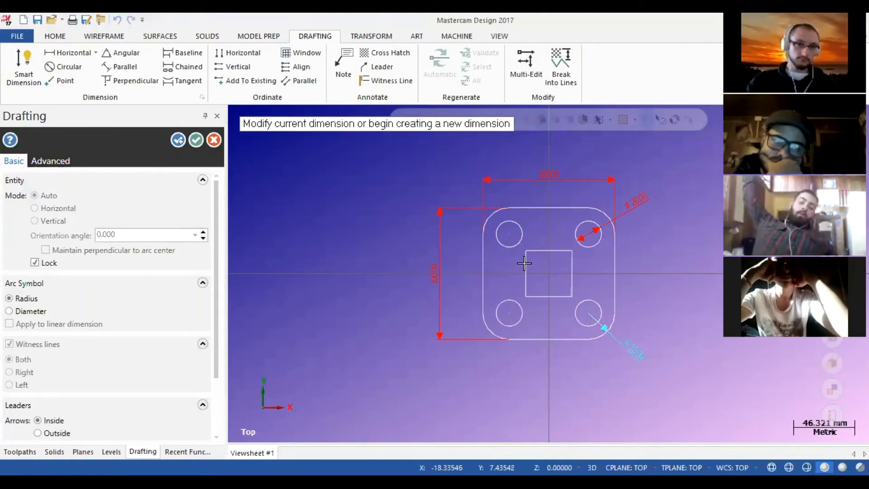
Add linear dimensions for the central square's height, placed left of the plate, and its width, placed above the plate
click(59, 52)
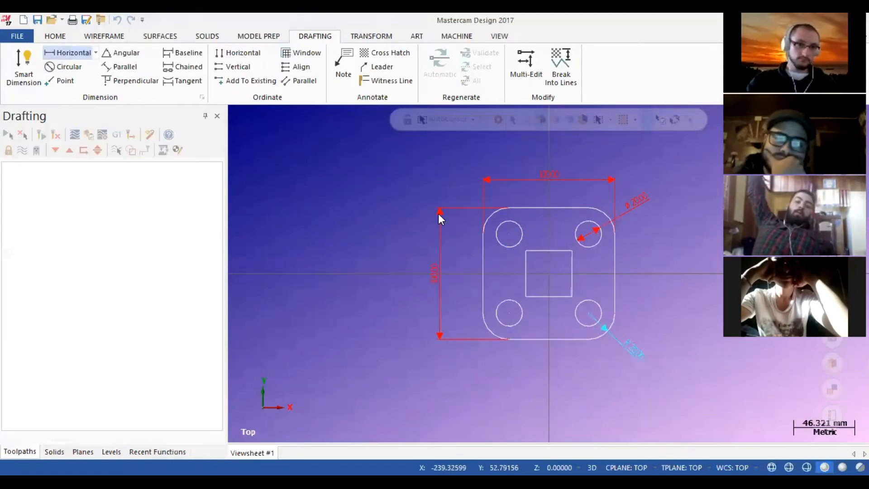
click(526, 251)
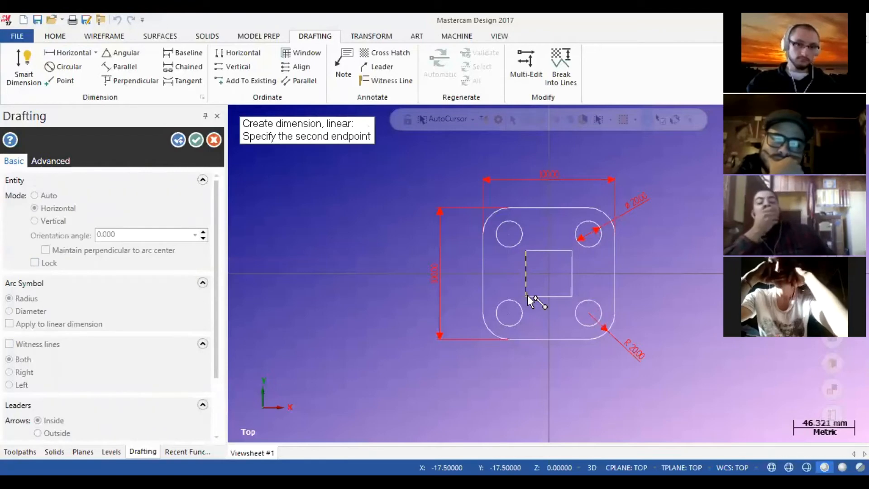
click(526, 297)
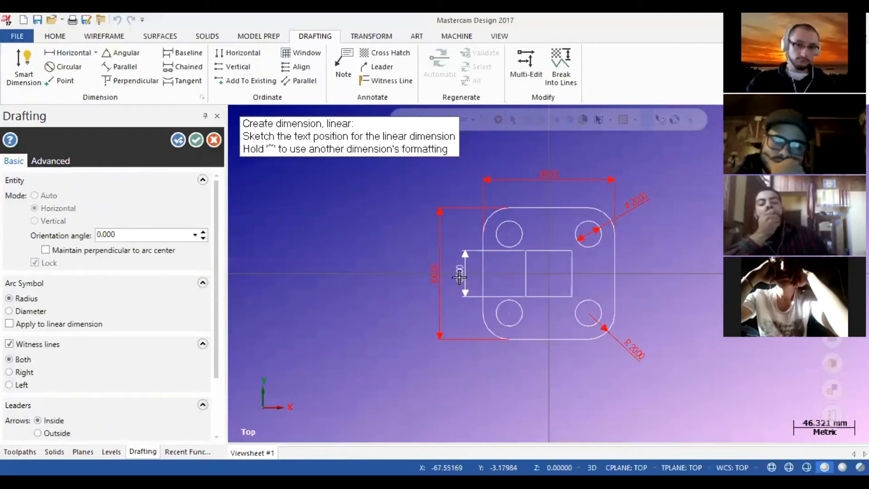
click(459, 277)
click(527, 252)
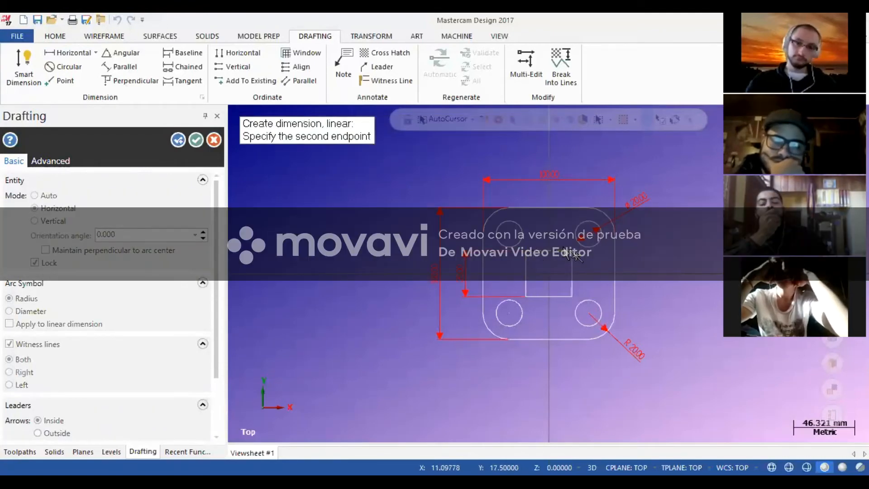
click(571, 251)
click(548, 190)
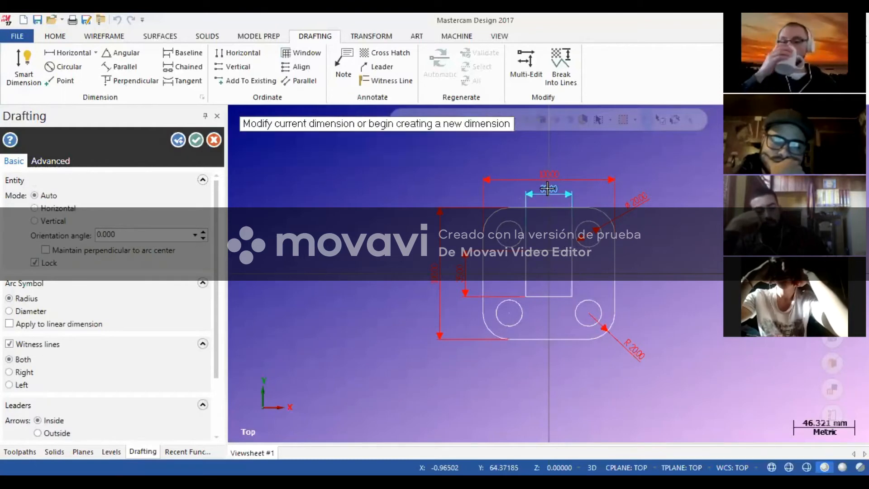
click(196, 140)
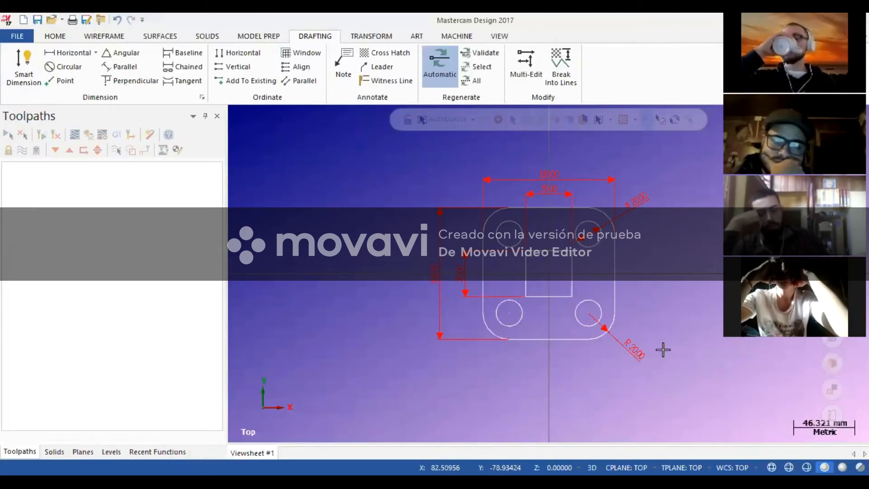
click(495, 340)
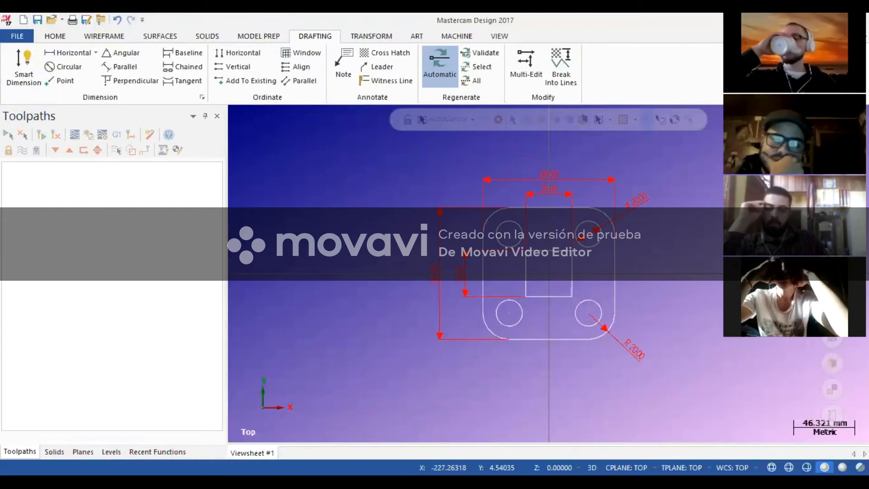
Make level 1 the active level and hide the Cotas level
click(110, 452)
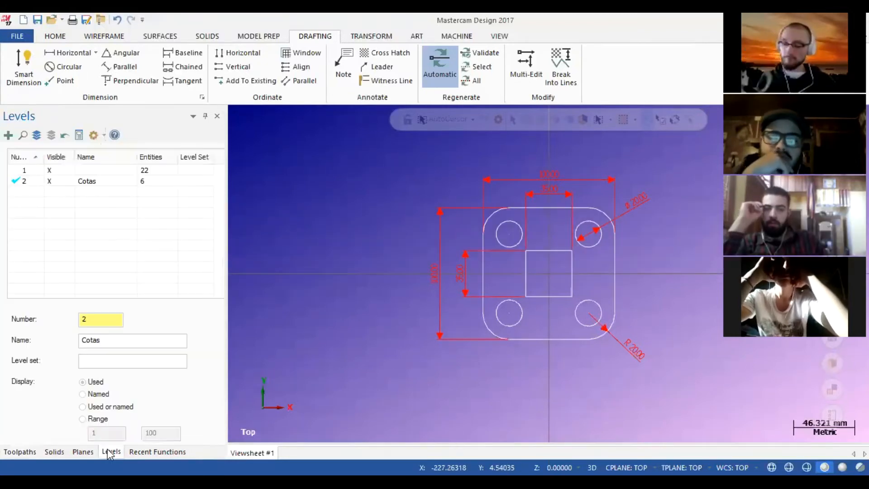
click(21, 171)
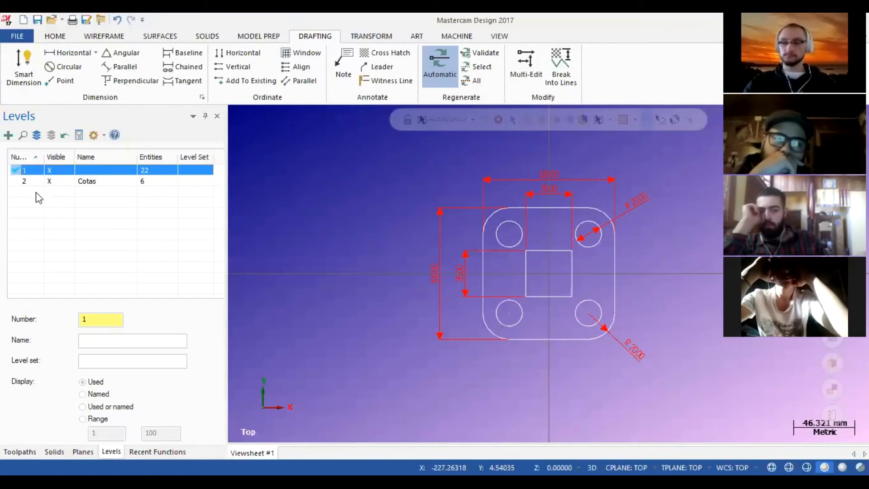
click(52, 181)
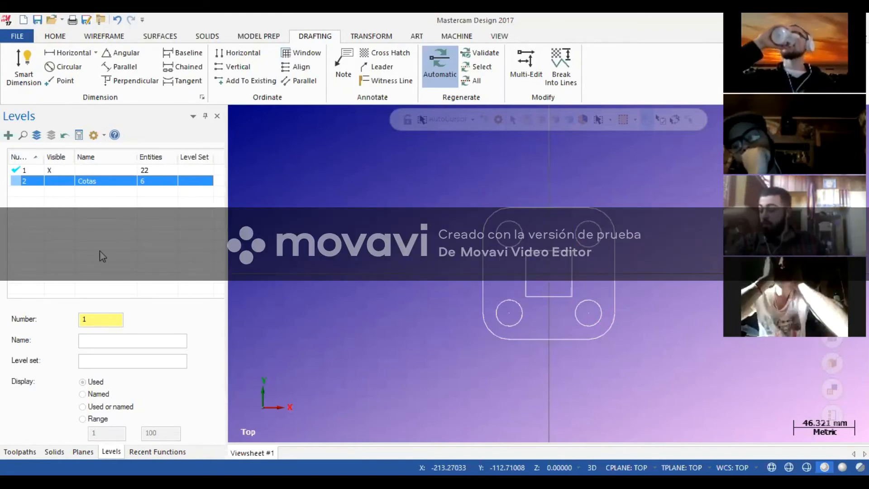
click(51, 183)
click(51, 182)
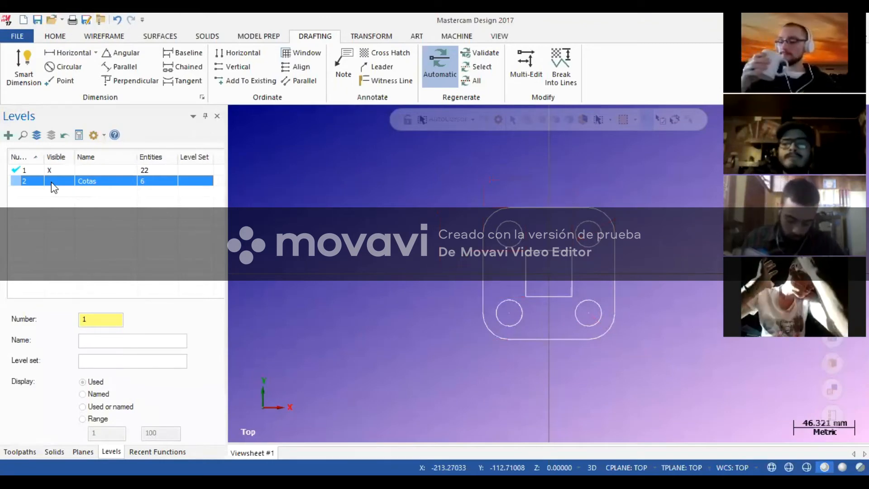
click(51, 182)
click(52, 183)
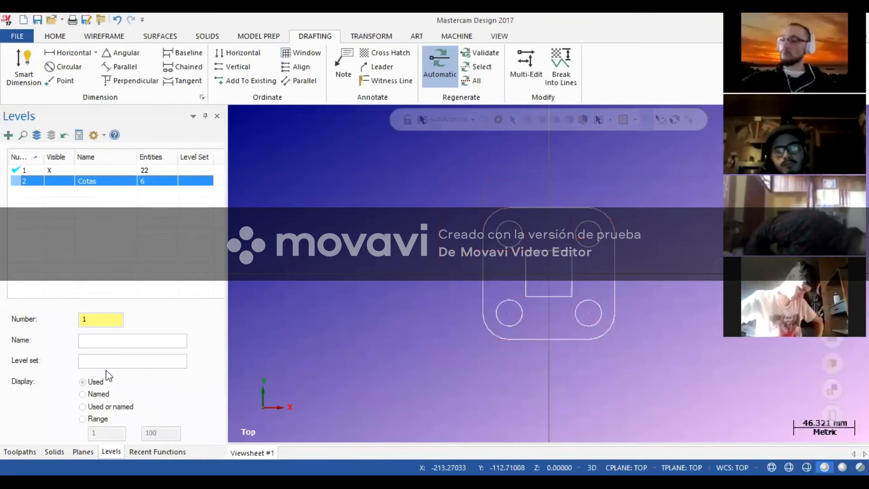
Create a machine group for milling with the Default mill machine
click(27, 450)
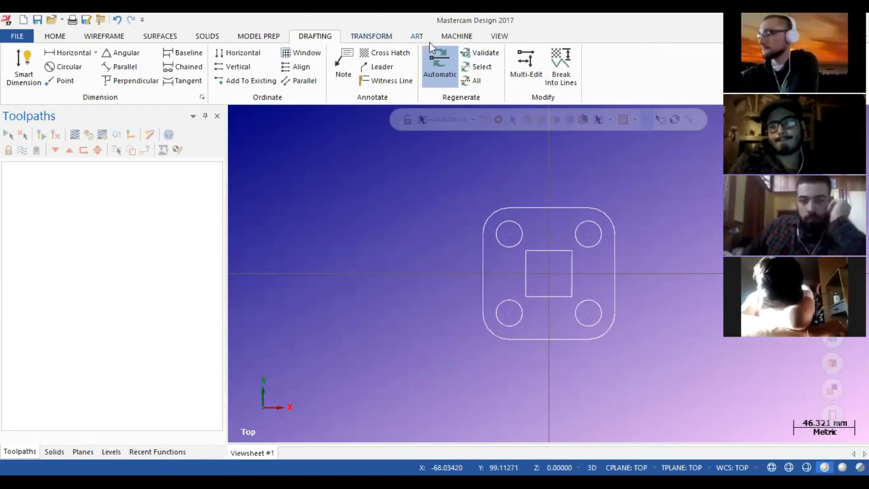
click(457, 37)
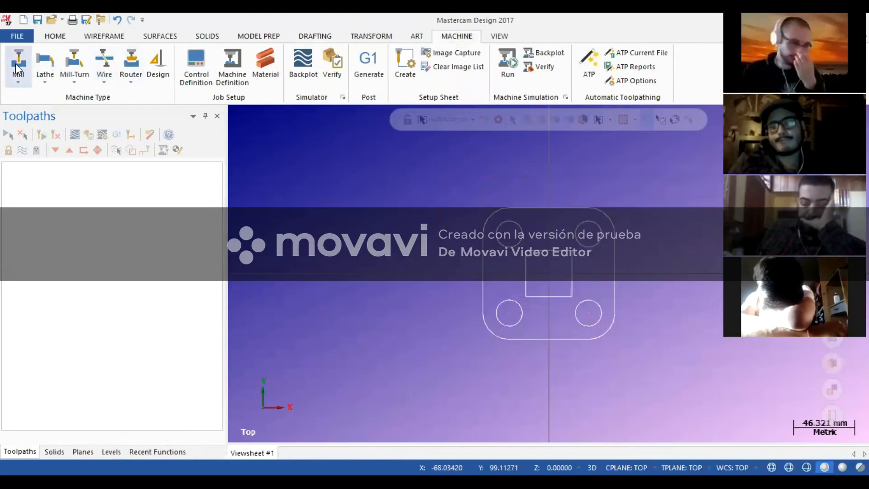
click(16, 79)
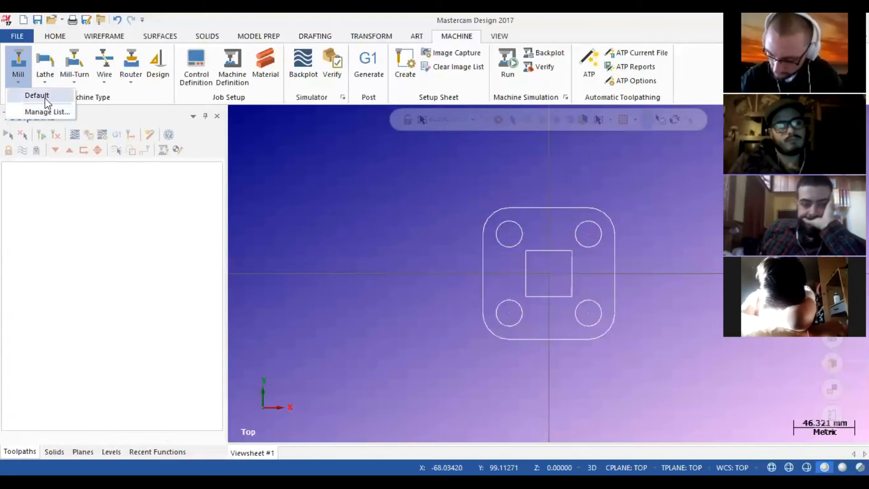
click(45, 95)
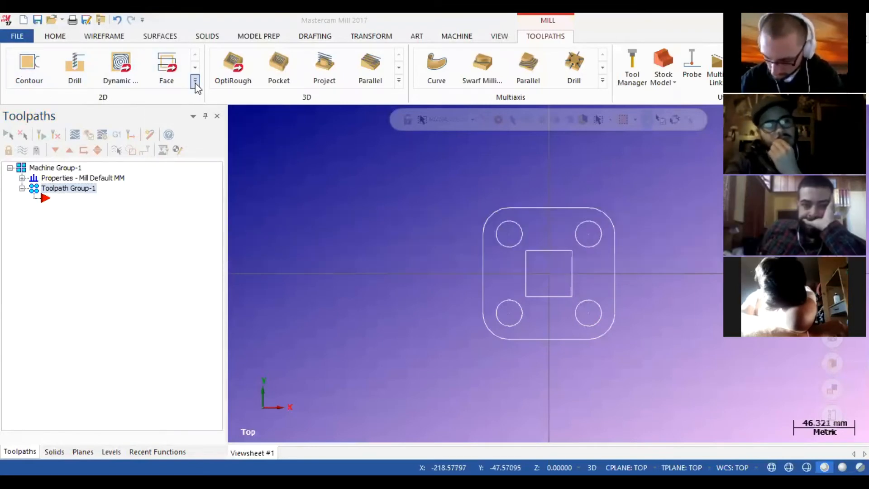
click(195, 82)
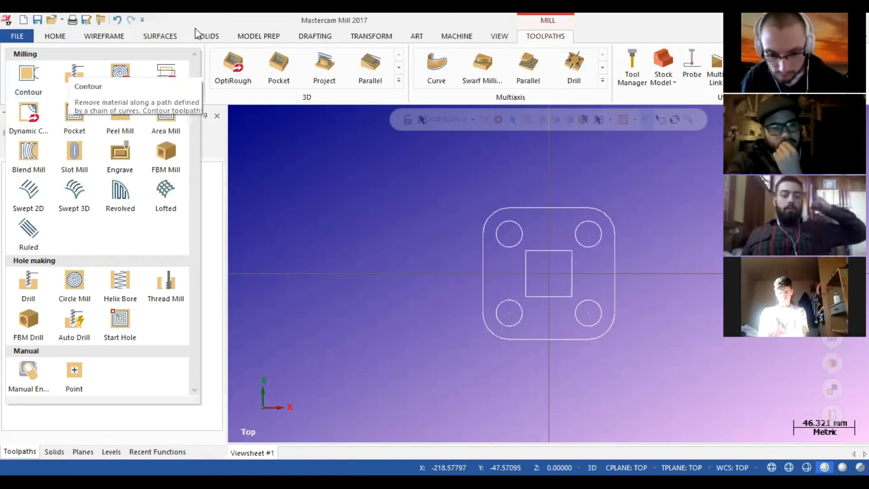
click(224, 20)
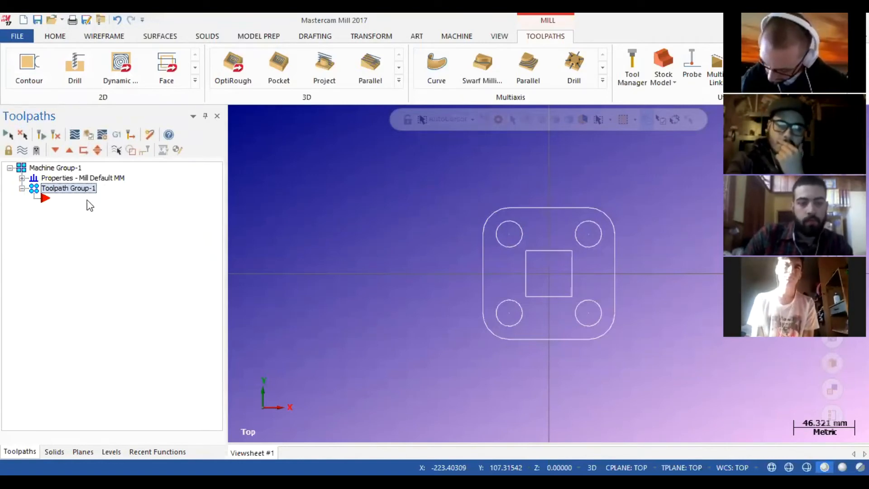
Set up rectangular stock for the machine group measuring 105 mm in X, 105 mm in Y and 25 mm in Z
click(22, 178)
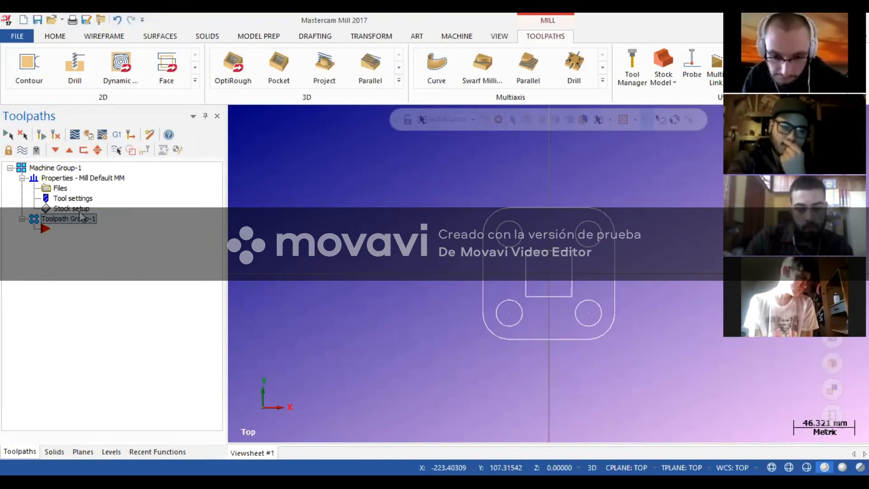
click(68, 208)
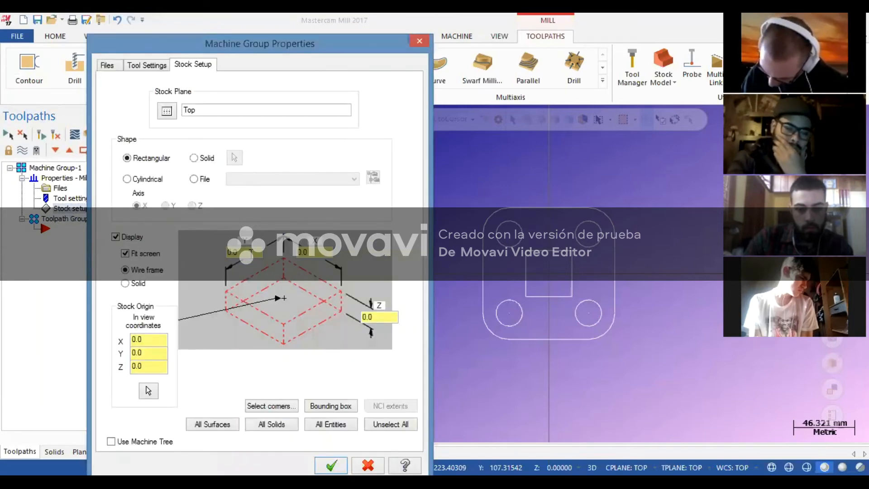
drag(331, 256, 279, 252)
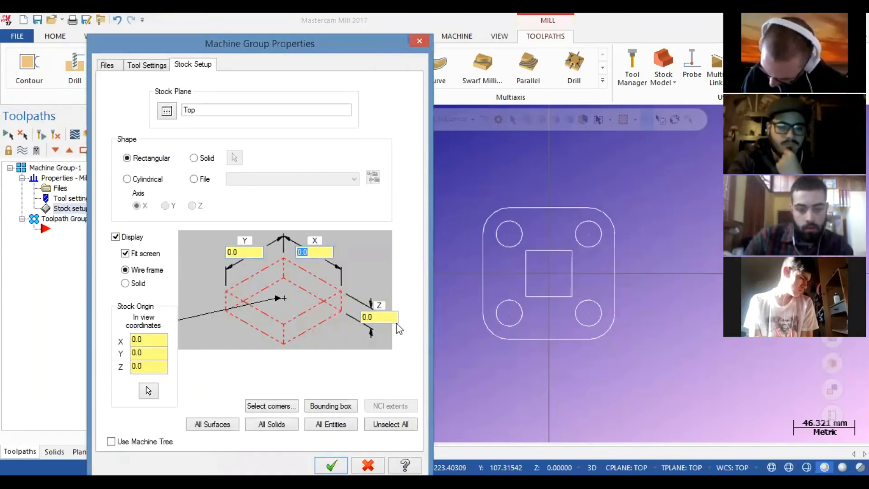
drag(378, 318, 324, 321)
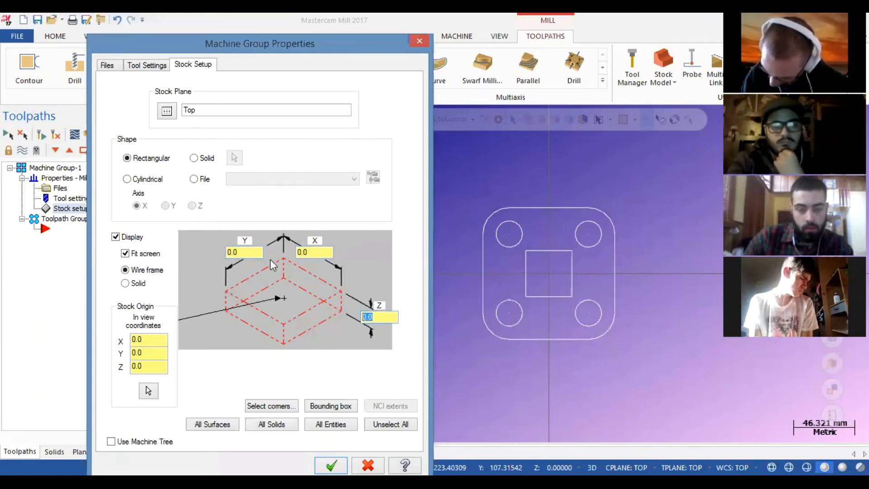
drag(242, 255, 201, 255)
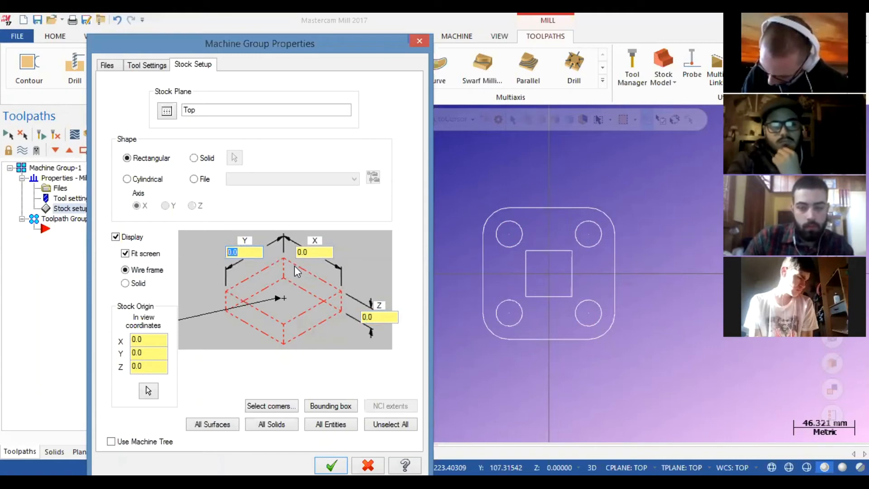
text(105)
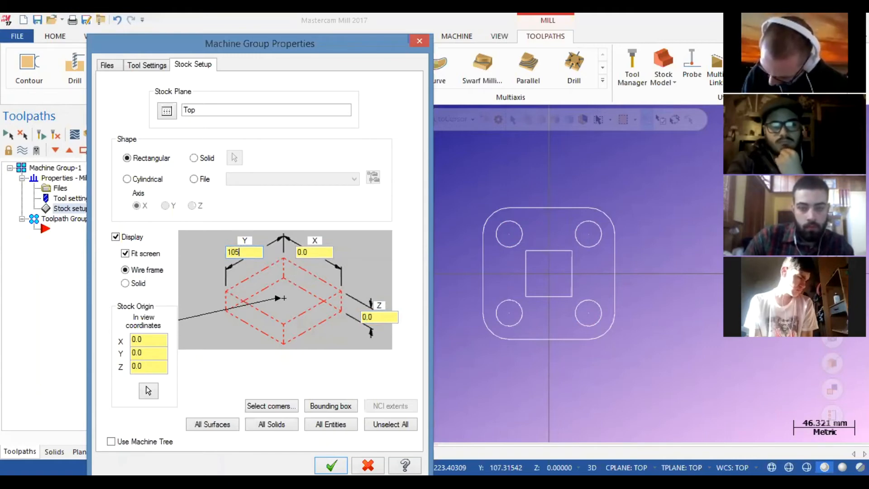
drag(325, 253, 245, 253)
text(105)
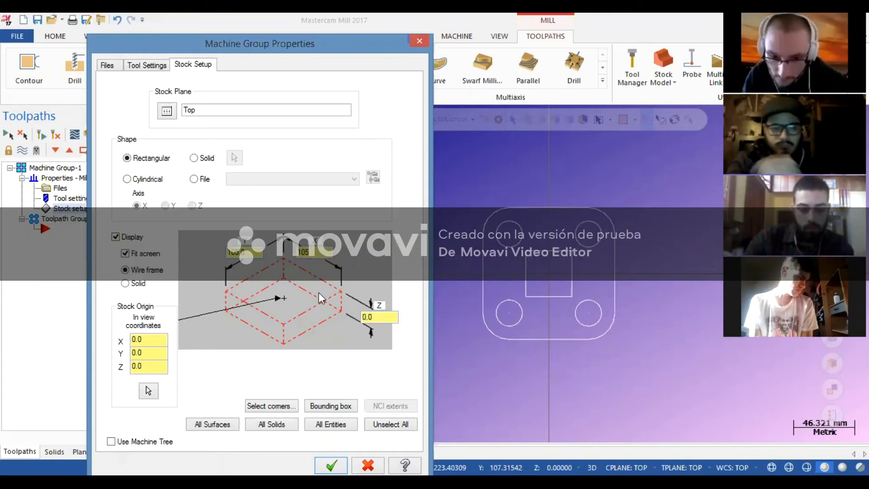
key(Tab)
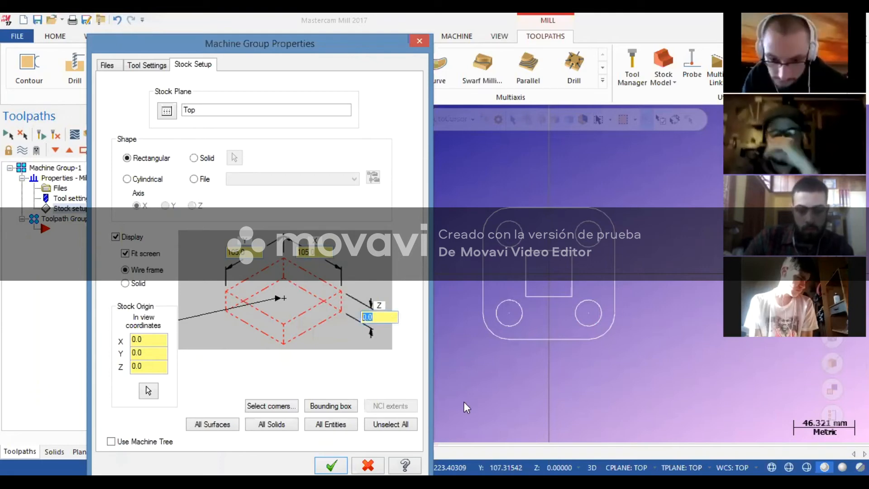
text(25)
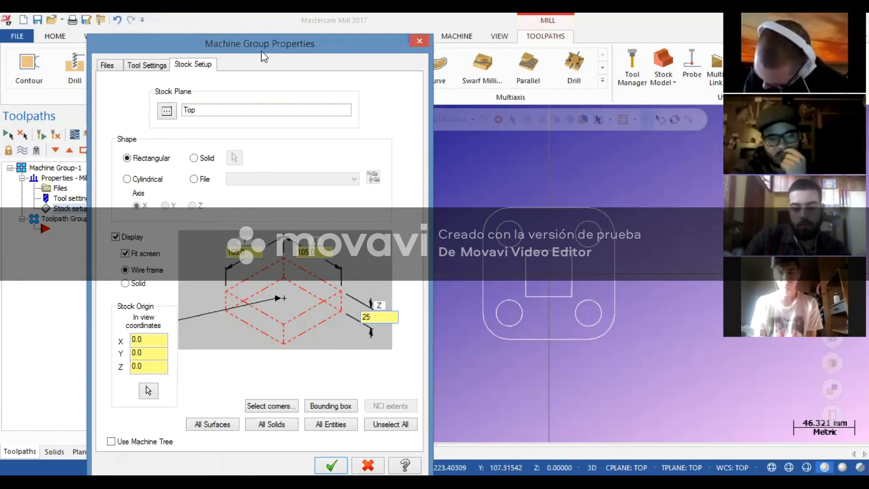
Display the stock as a wire frame and apply the stock setup
drag(257, 45, 305, 24)
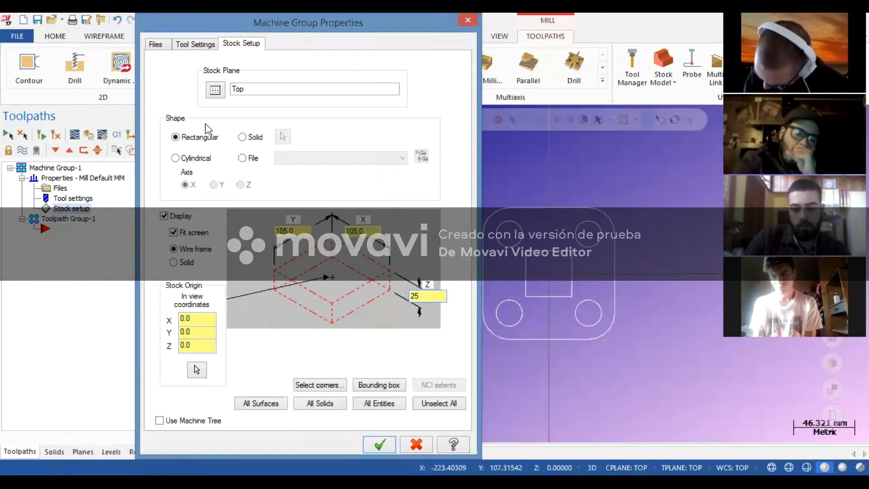
click(173, 263)
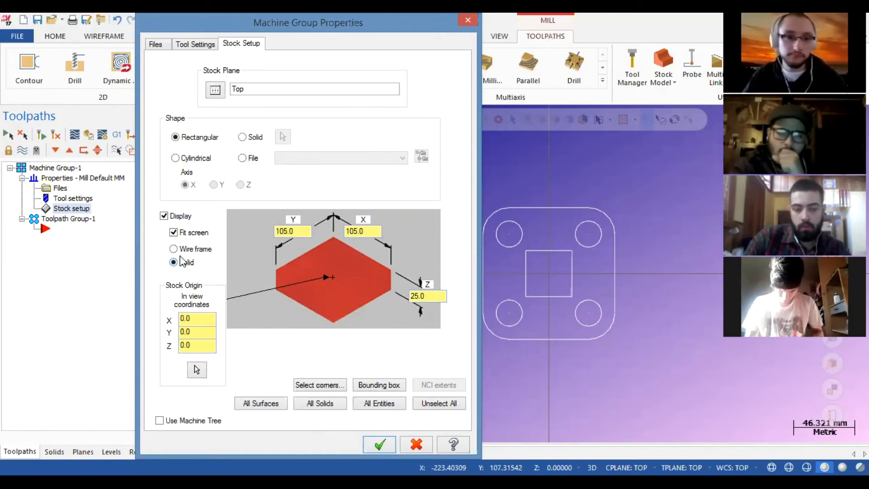
click(181, 249)
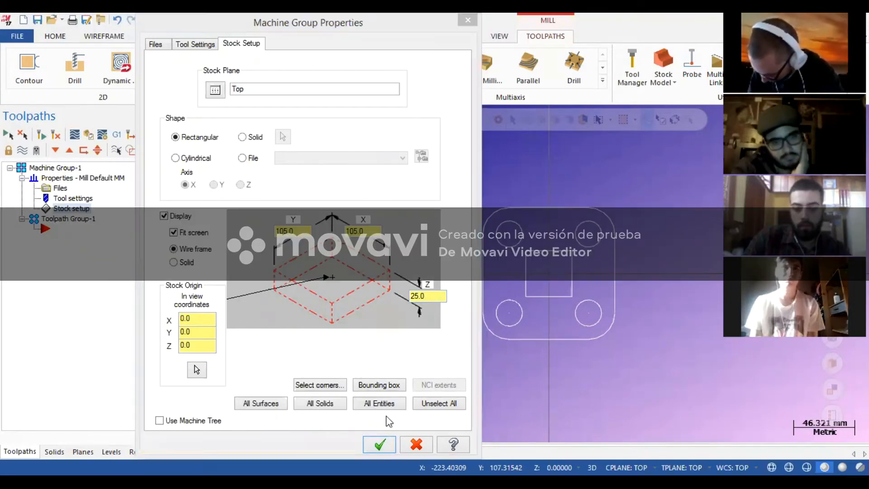
click(298, 26)
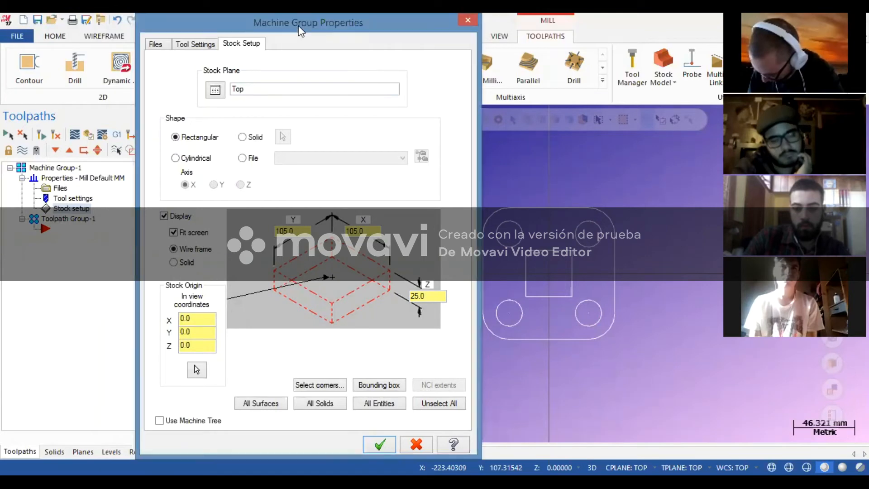
drag(297, 27, 106, 26)
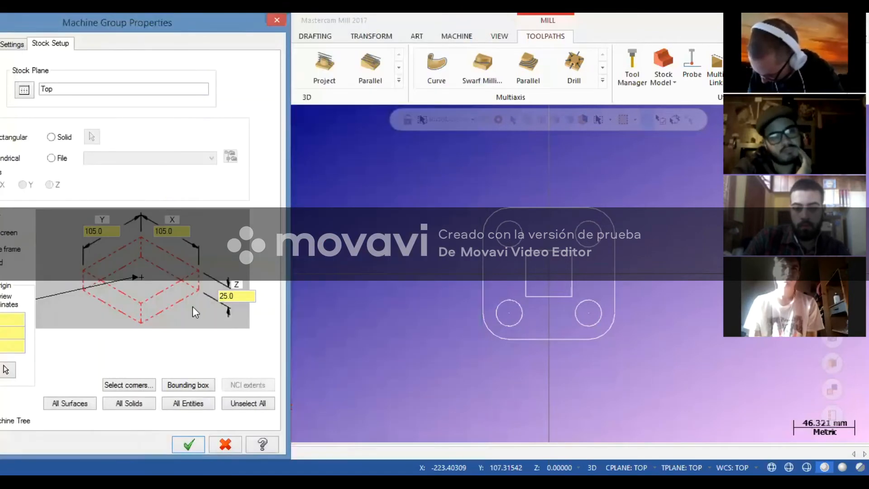
click(190, 444)
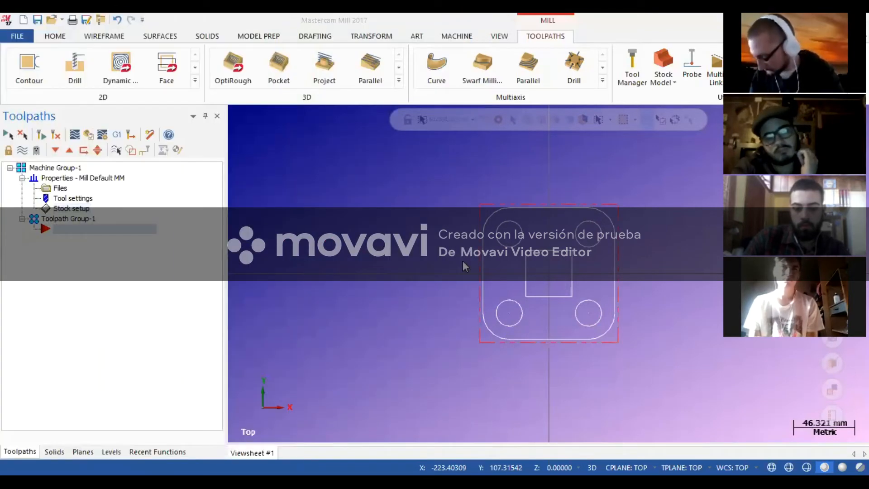
Start a 2D Contour toolpath in the toolpath group and name the NC file "Ejercico 1"
click(105, 278)
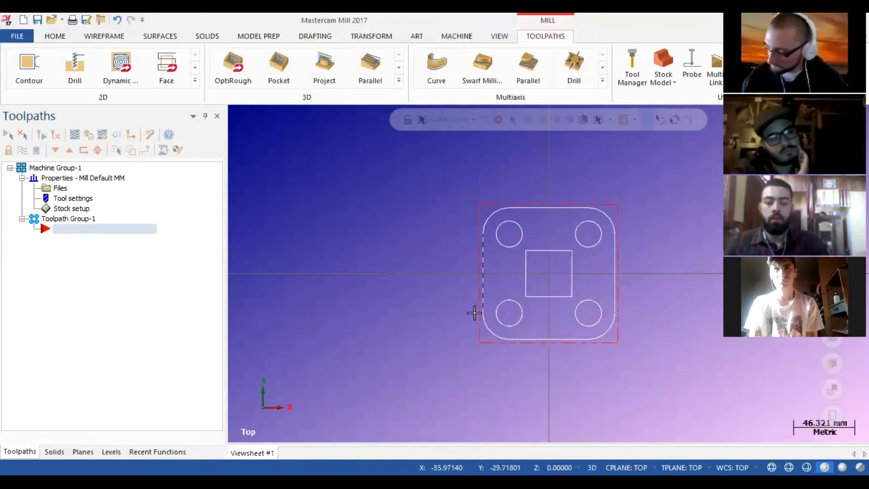
key(alt+7)
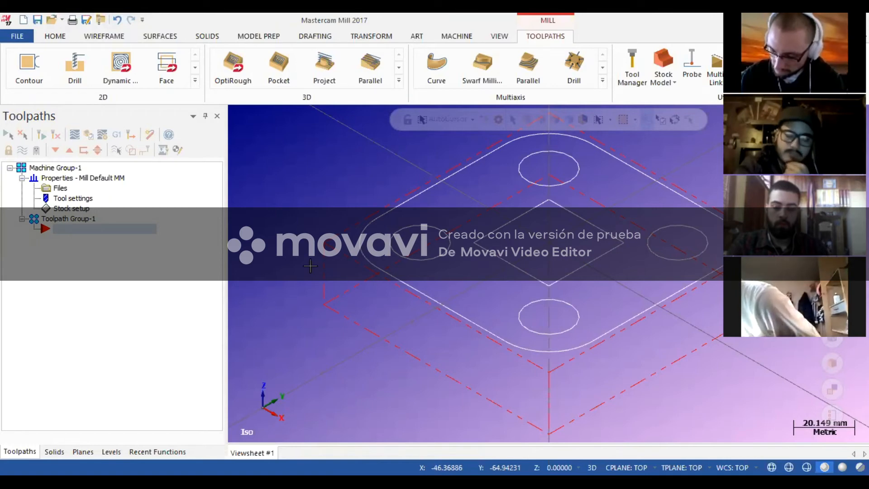
key(alt+1)
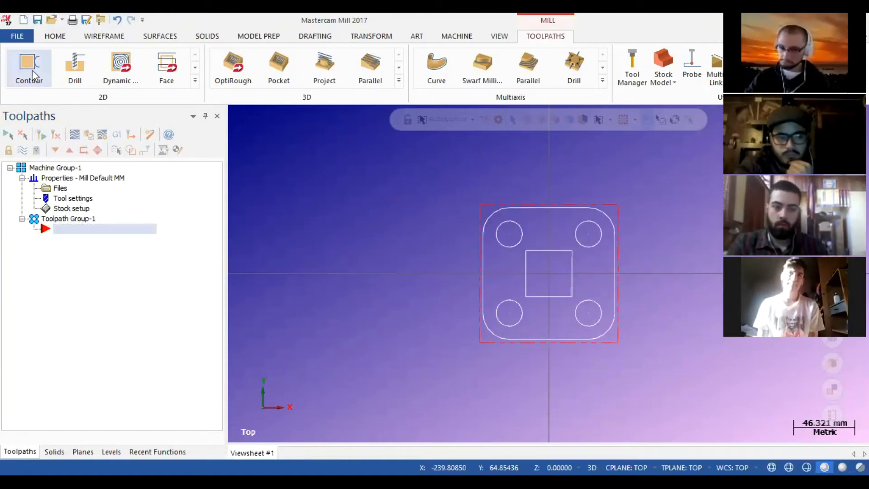
click(32, 82)
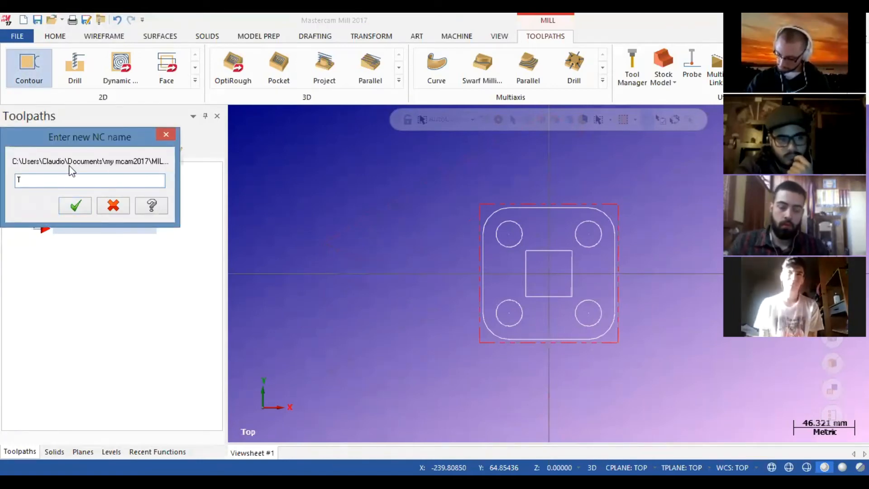
text(Ejercico 1)
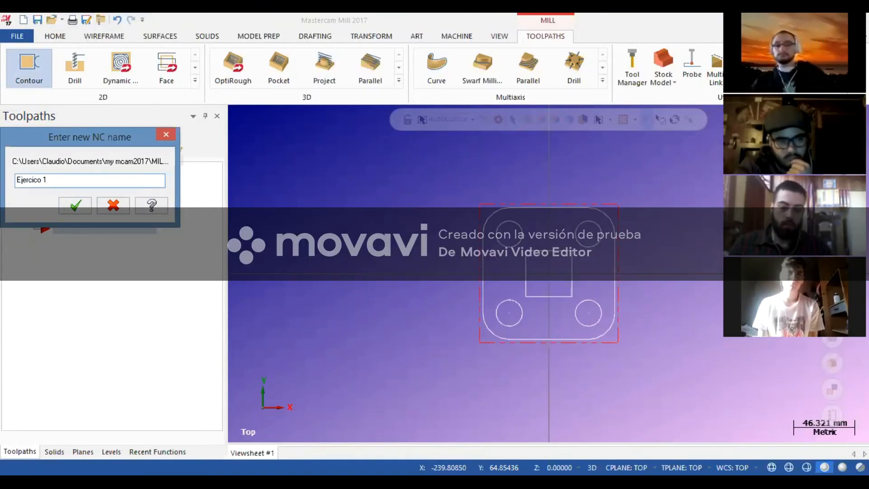
key(Return)
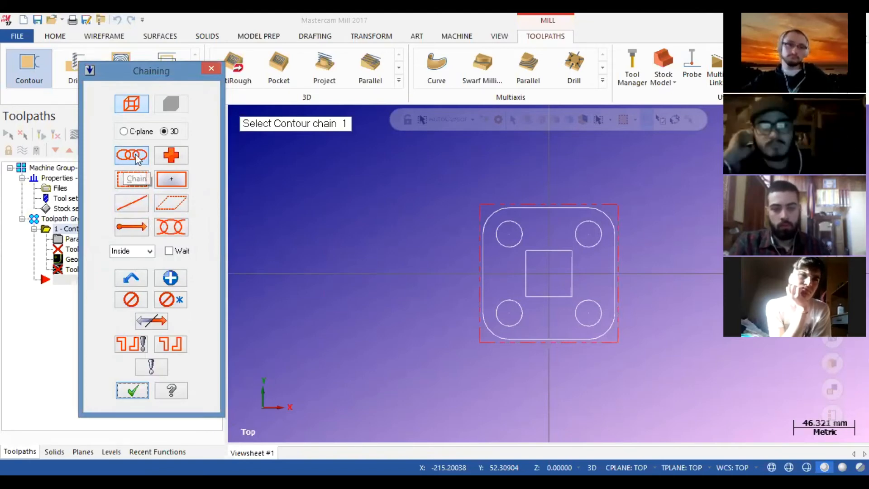
Chain the plate's rounded outer profile clockwise from its upper edge and open the contour toolpath's tool settings
click(548, 206)
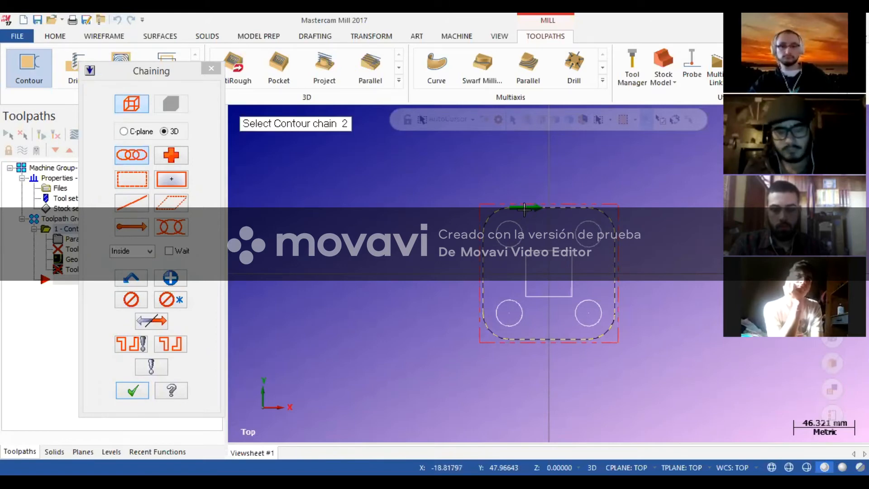
click(163, 326)
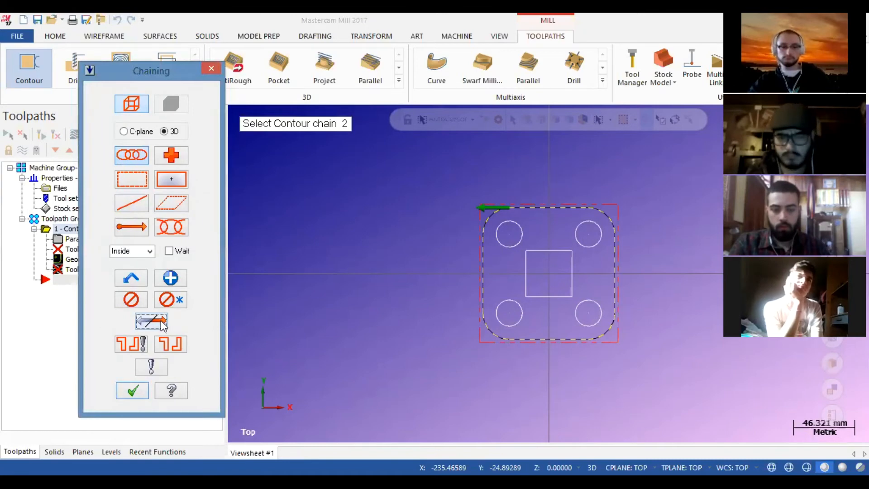
click(162, 323)
click(162, 323)
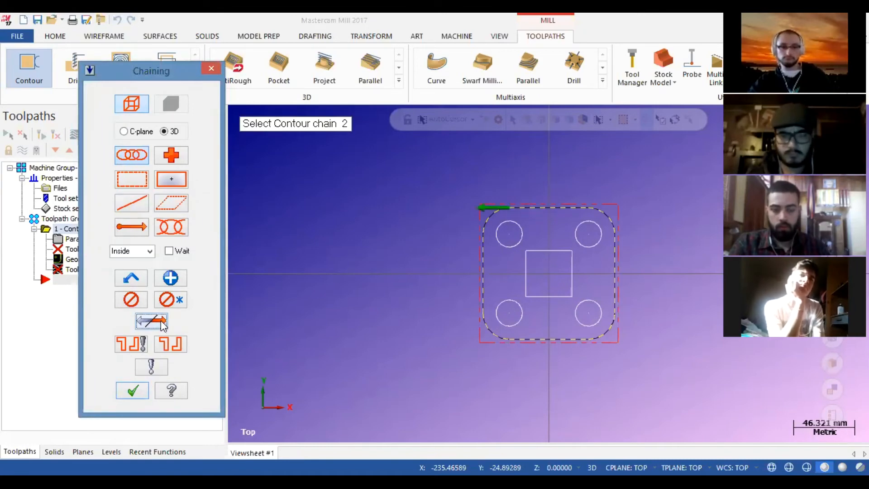
click(162, 323)
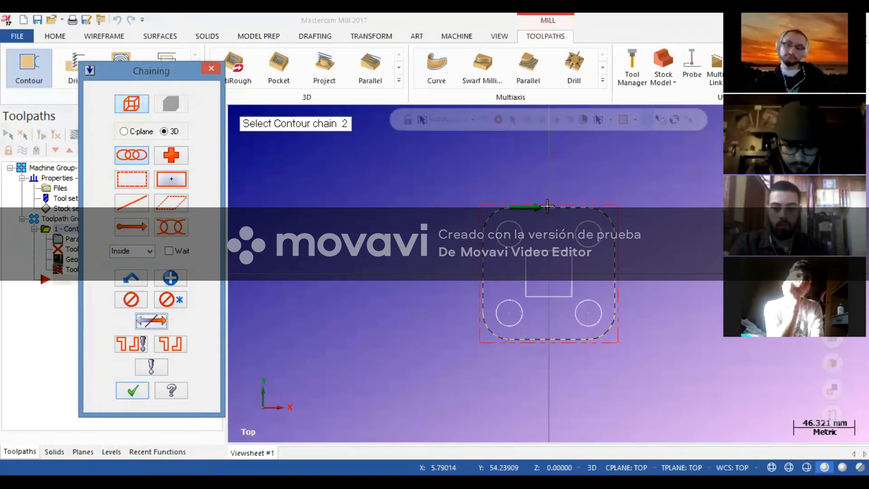
click(132, 397)
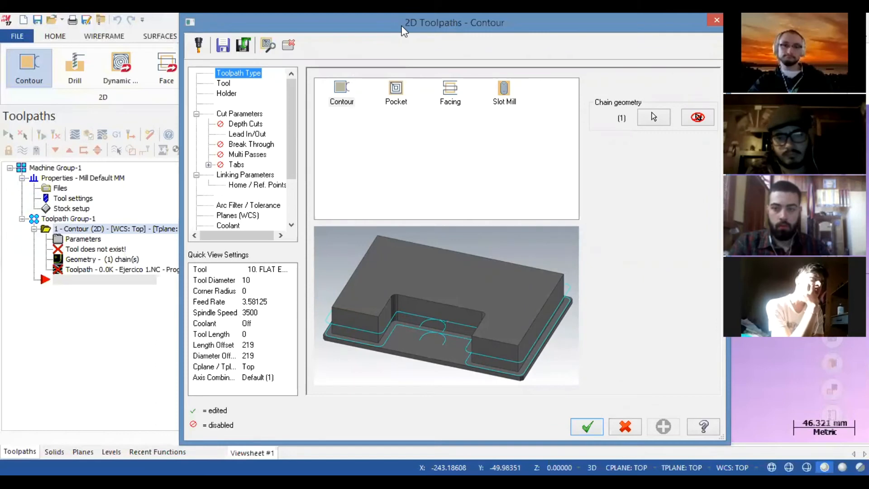
drag(404, 31, 318, 47)
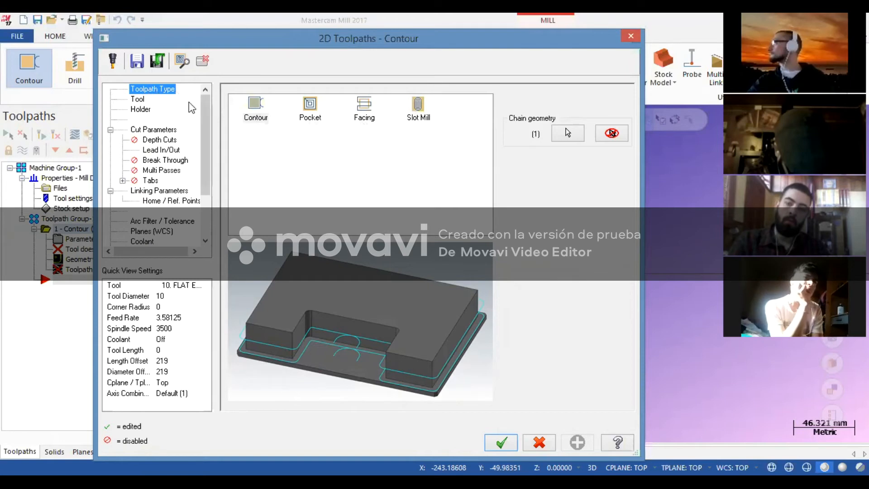
click(138, 99)
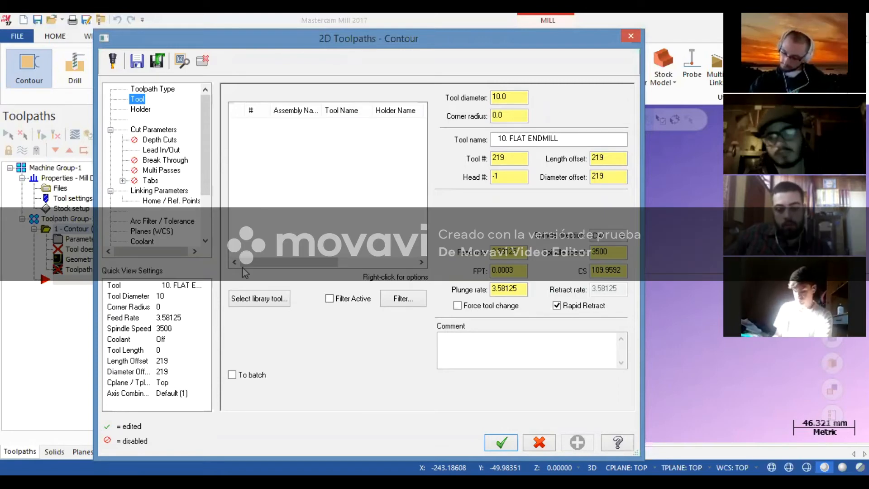
click(256, 299)
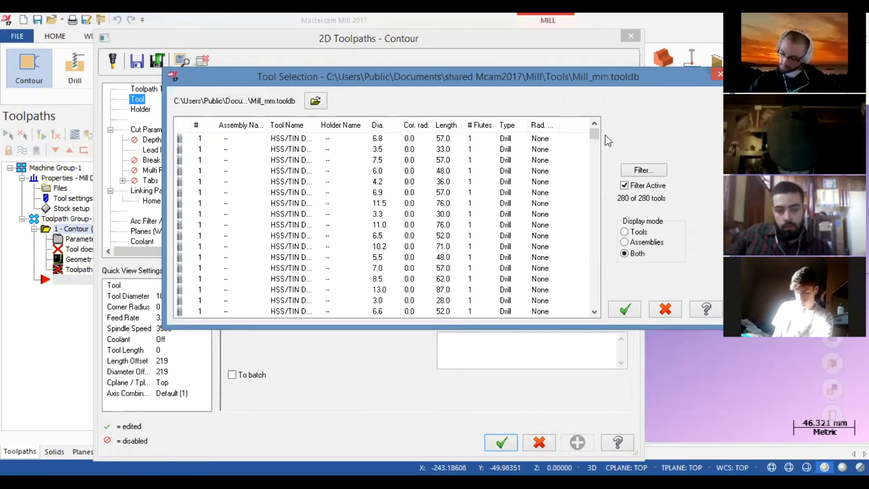
drag(593, 135, 595, 190)
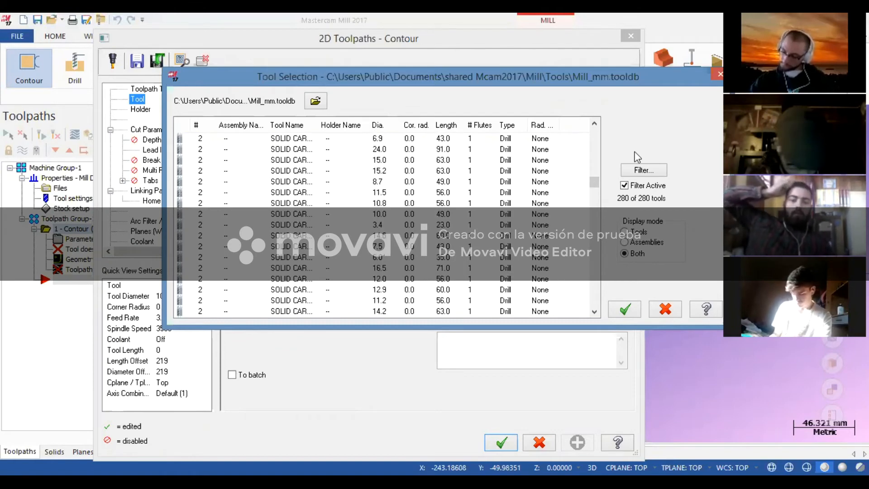
drag(594, 182, 596, 219)
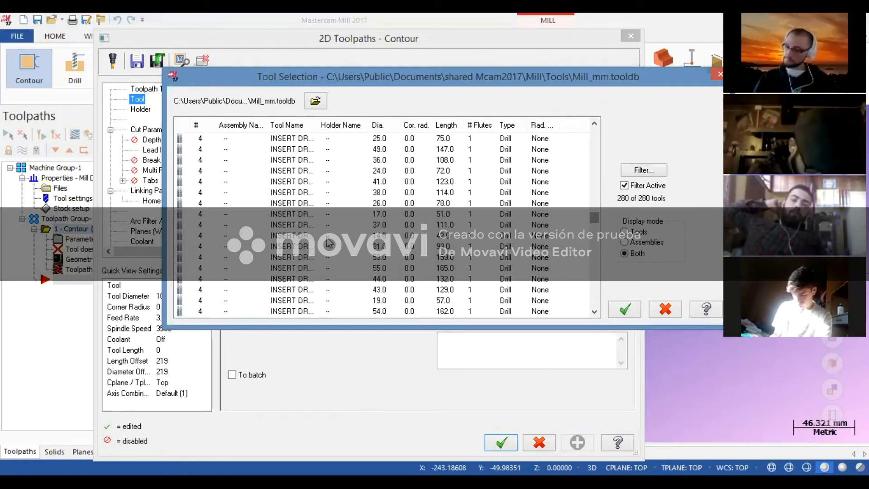
click(666, 312)
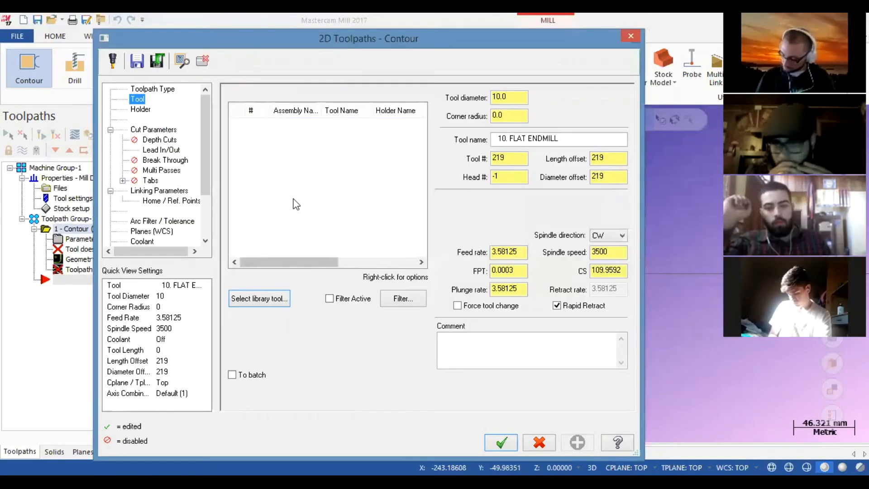
Start creating a new tool for the contour toolpath and choose End Mill as its type
right_click(290, 156)
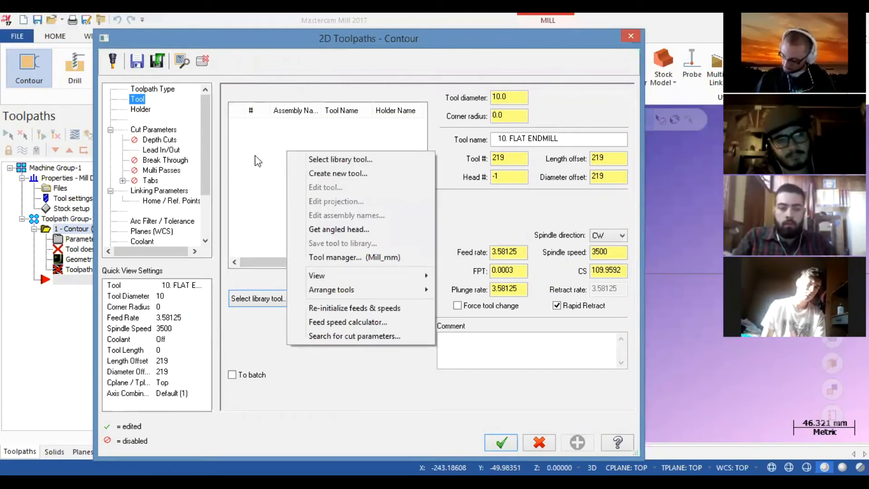
click(370, 176)
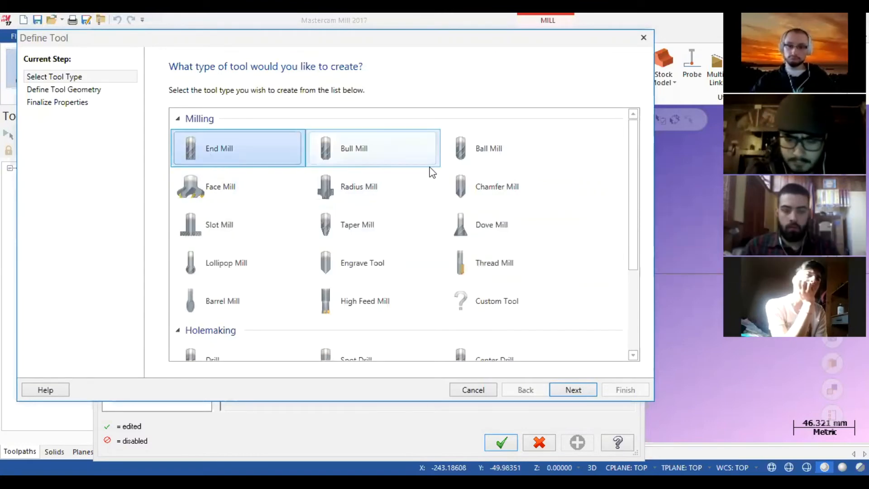
click(475, 150)
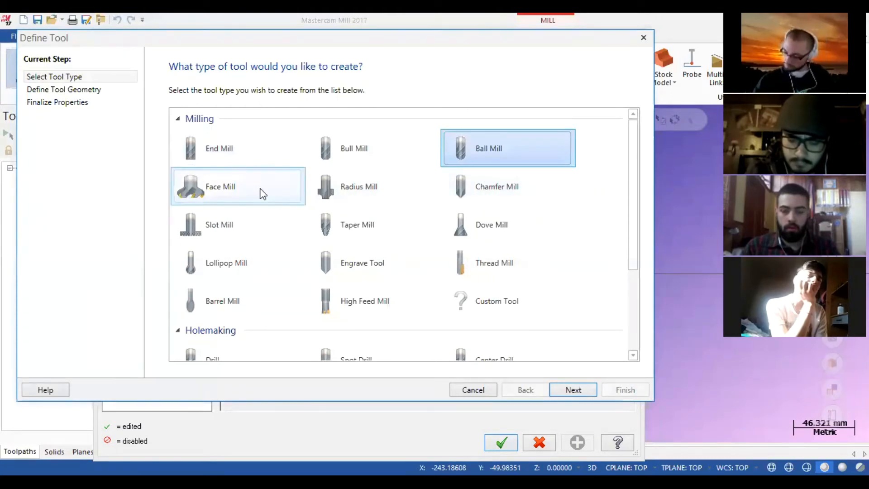
click(215, 192)
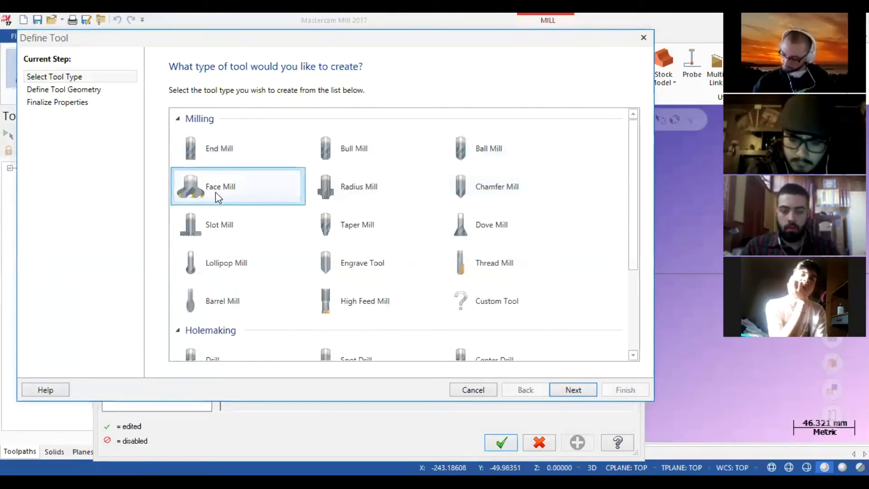
drag(631, 224, 635, 171)
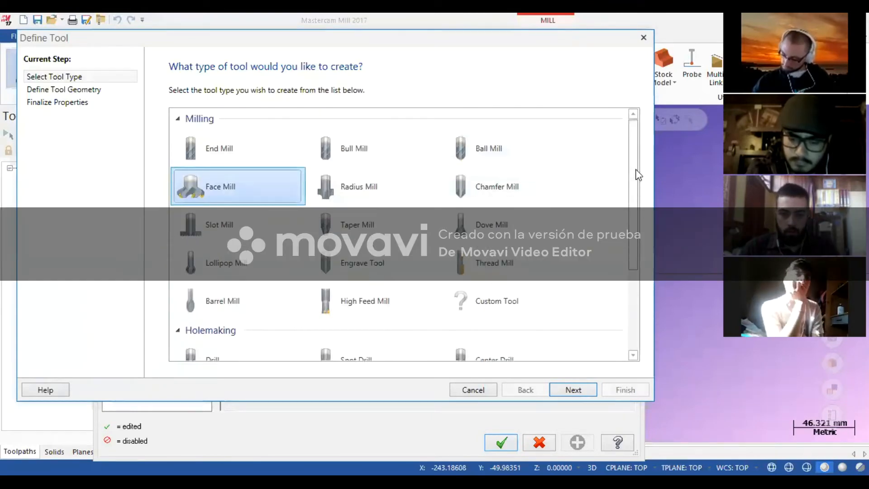
click(219, 156)
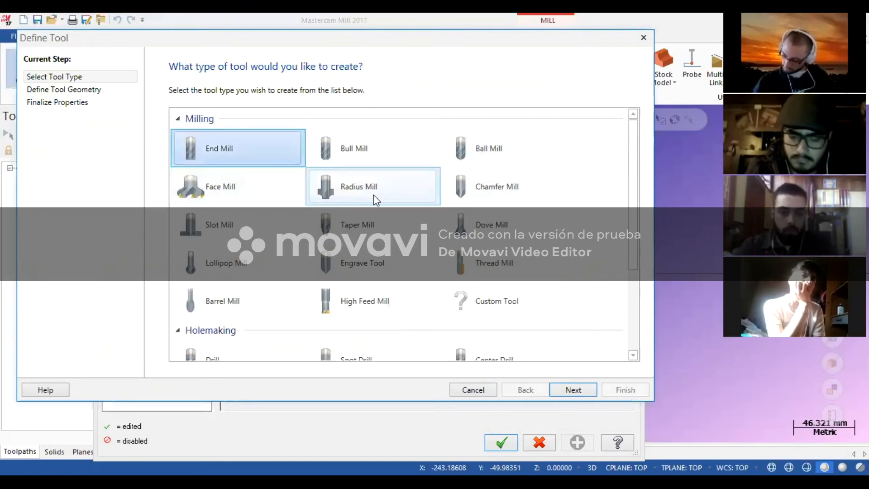
click(581, 396)
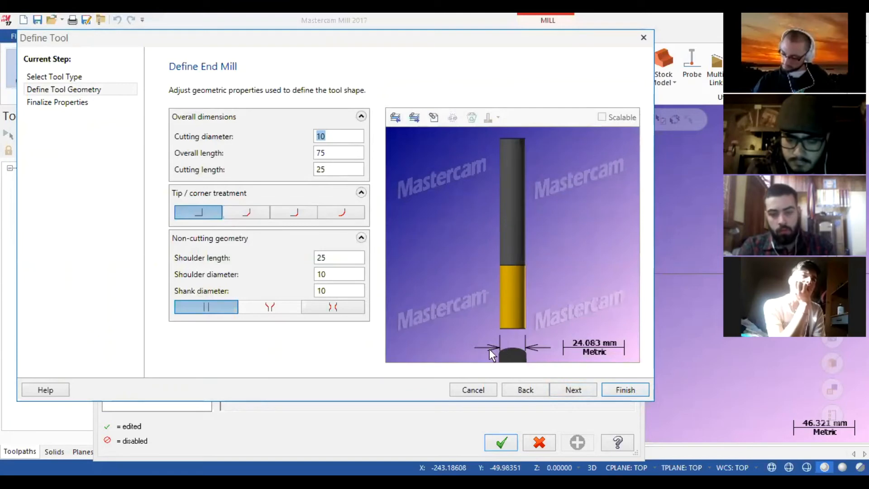
Preview the end mill's length dimensions and its chamfered, corner-radius and full-radius tip treatments, and return to the square tip
click(328, 153)
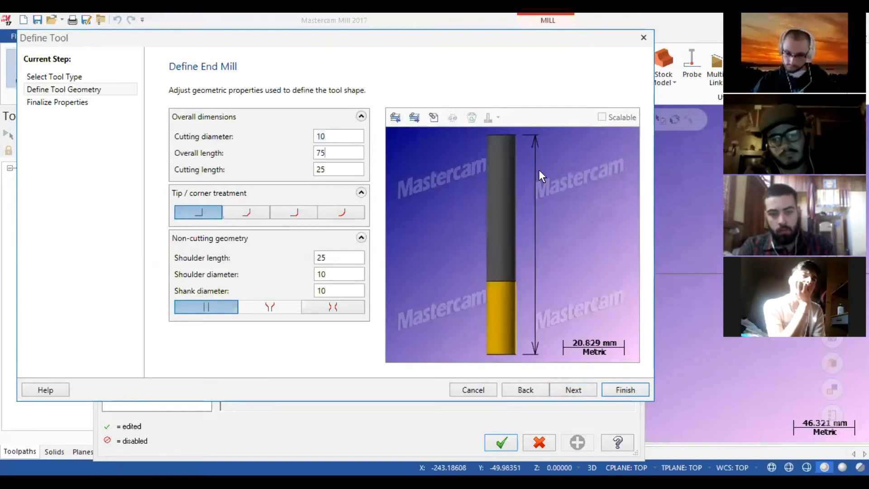
click(336, 171)
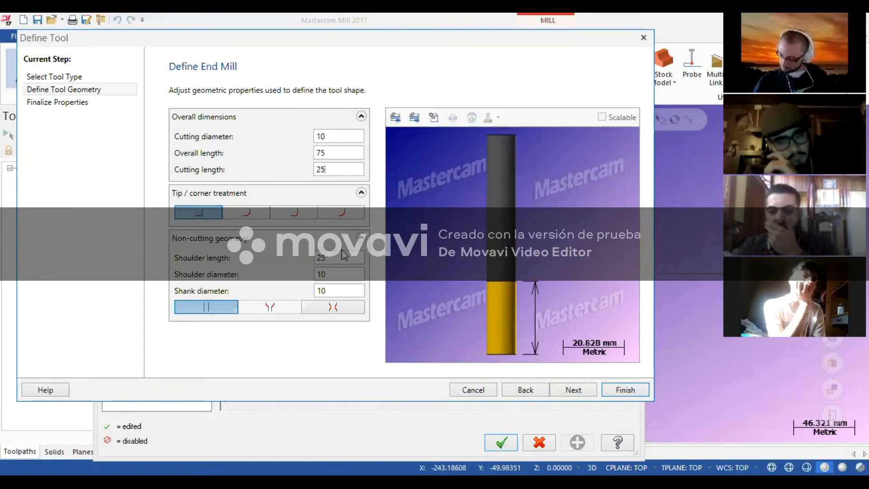
click(247, 212)
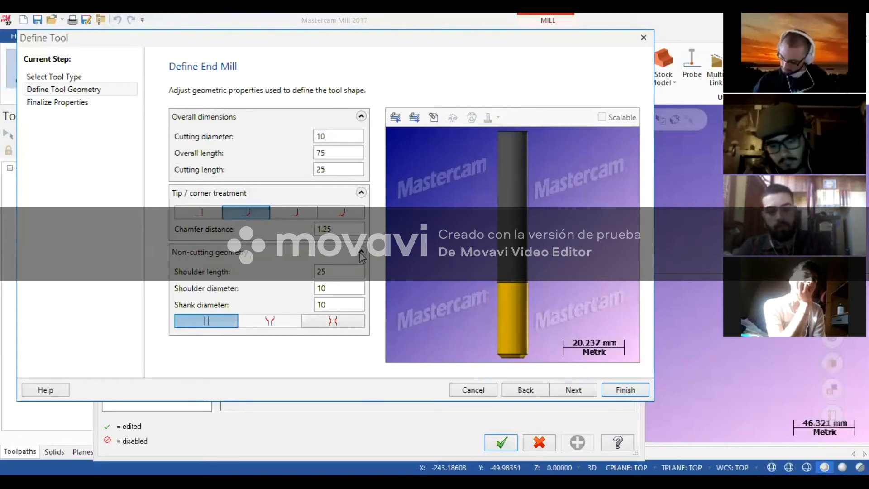
click(294, 212)
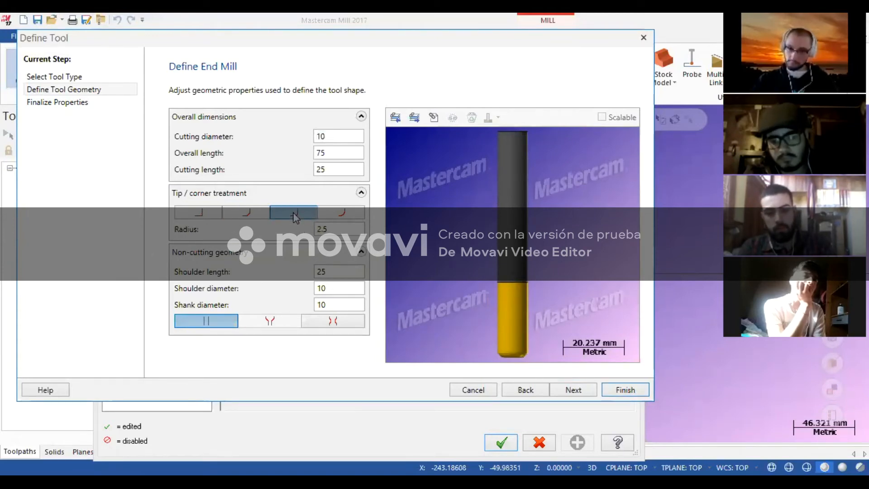
click(336, 219)
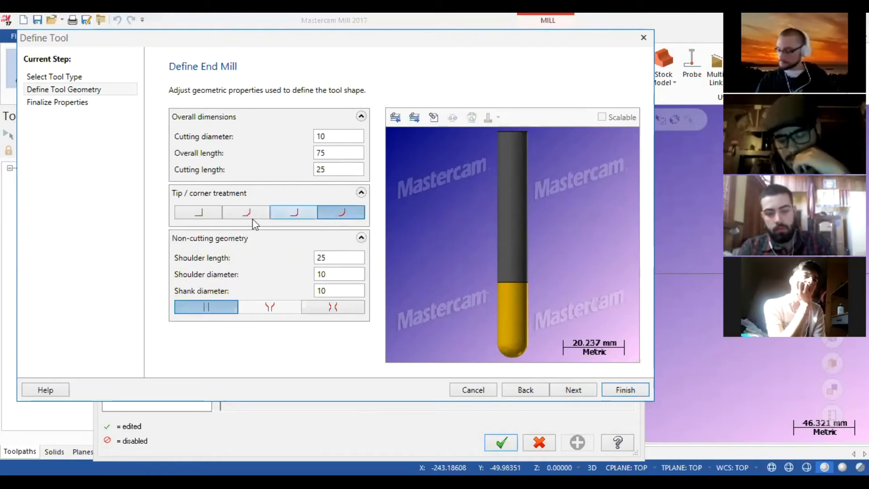
click(193, 216)
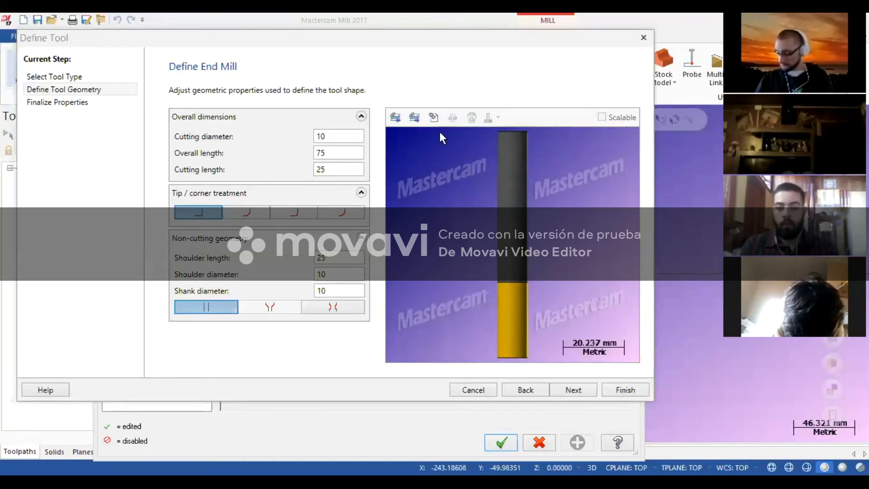
Set the end mill's cutting diameter to 18 and cutting length to 35, and proceed to its final properties
double_click(332, 136)
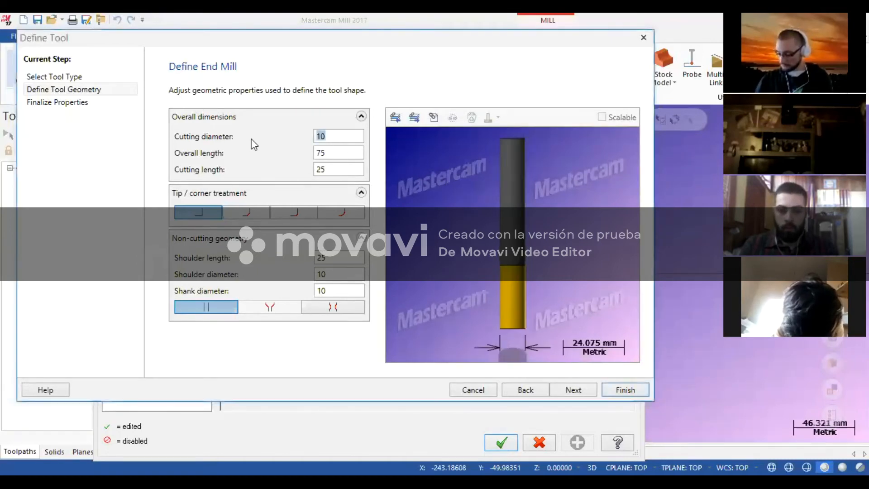
text(18)
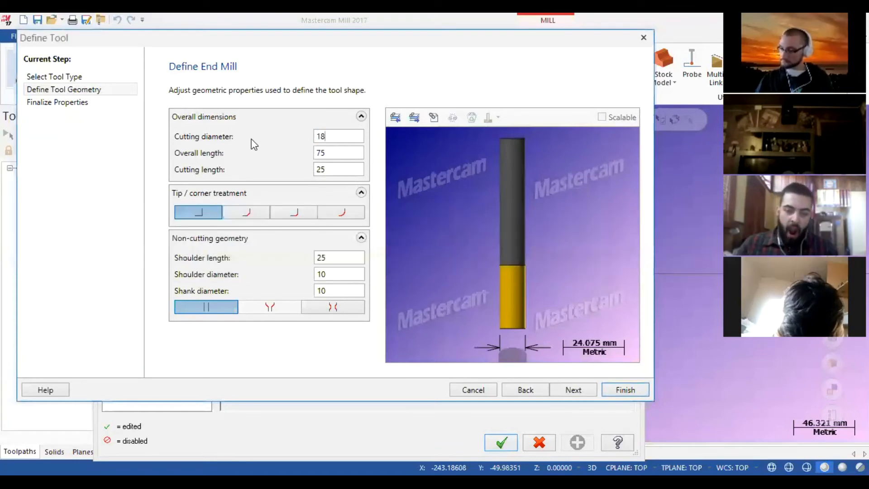
click(333, 171)
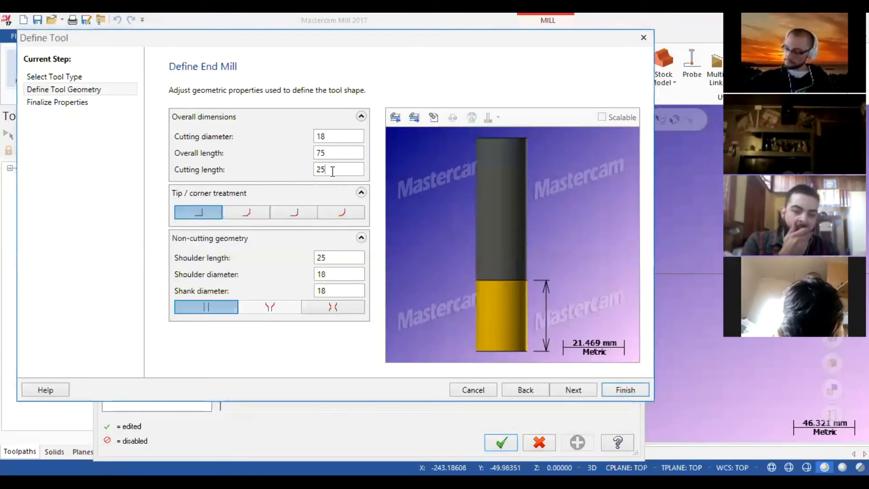
double_click(333, 171)
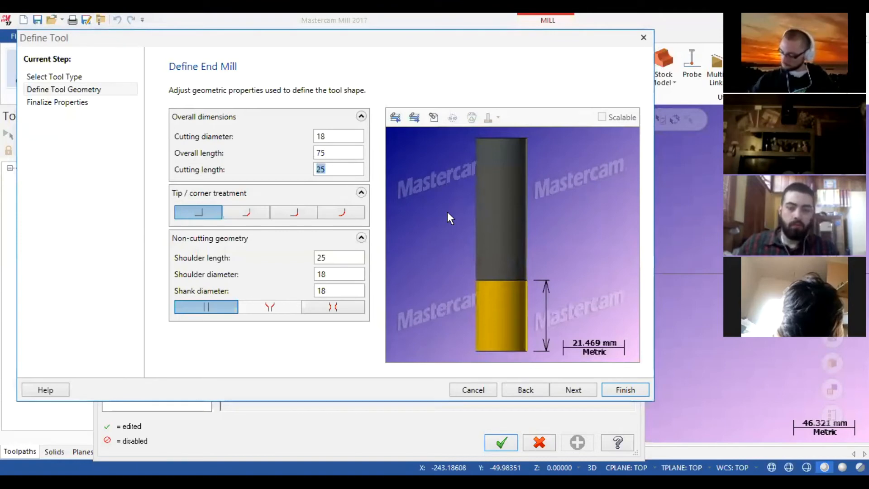
text(35)
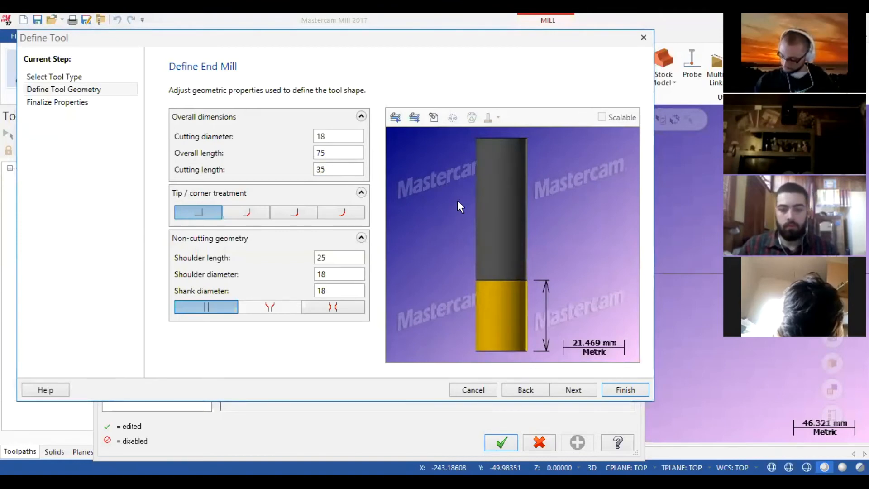
click(338, 153)
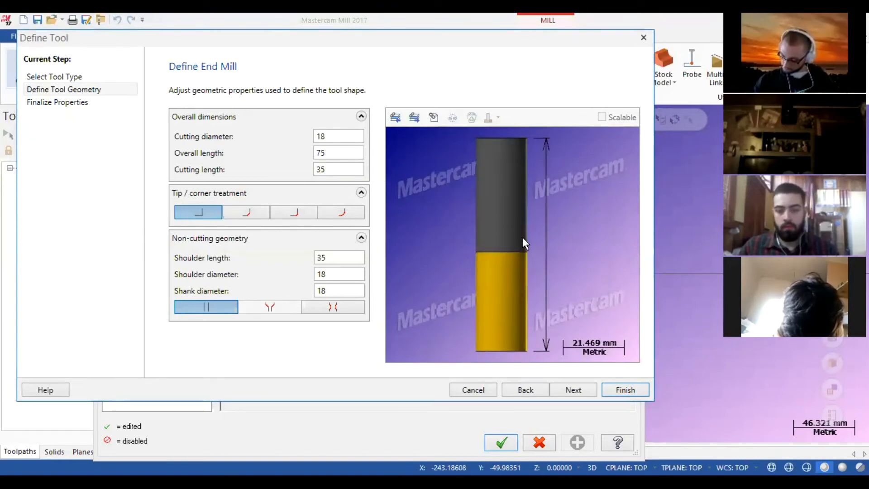
click(573, 390)
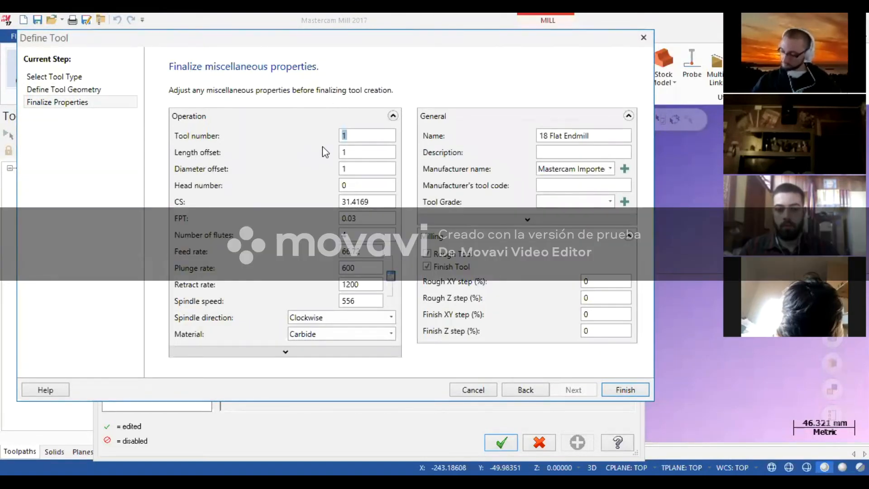
Examine the end mill's offsets, head number, cutting speed, feed per tooth, plunge and retract rates, spindle speed and number of flutes
click(357, 152)
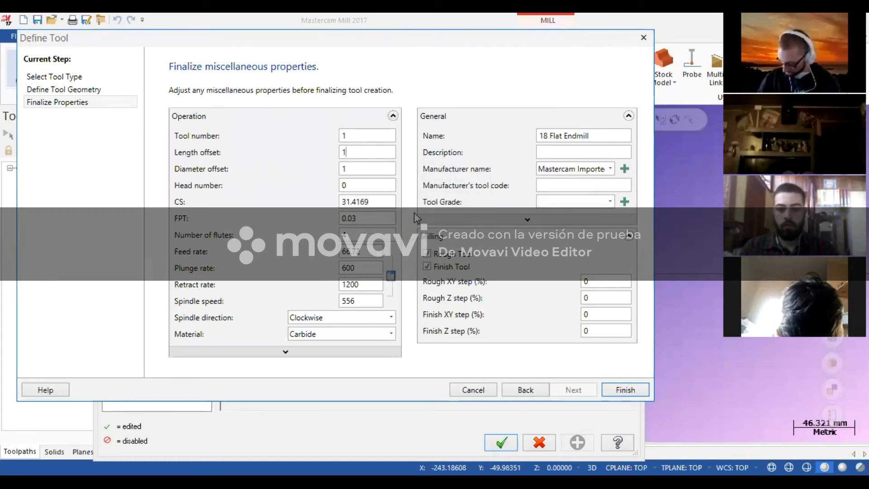
click(351, 171)
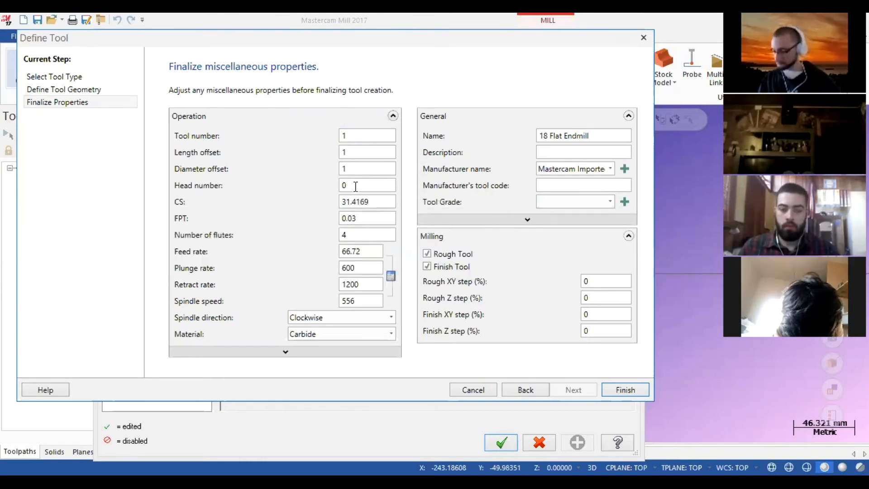
double_click(354, 186)
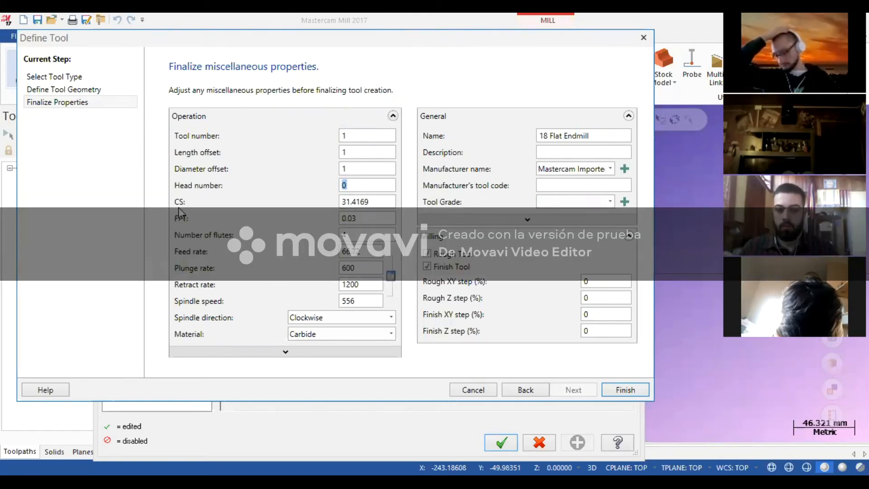
double_click(378, 202)
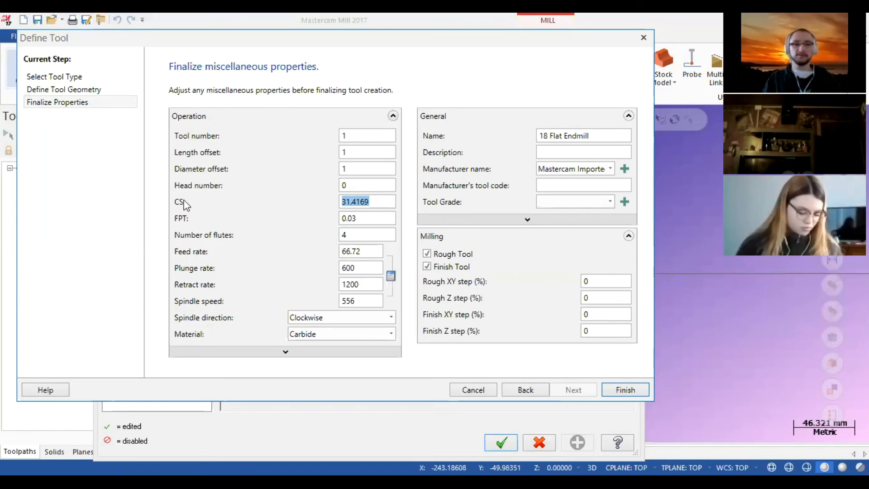
click(306, 206)
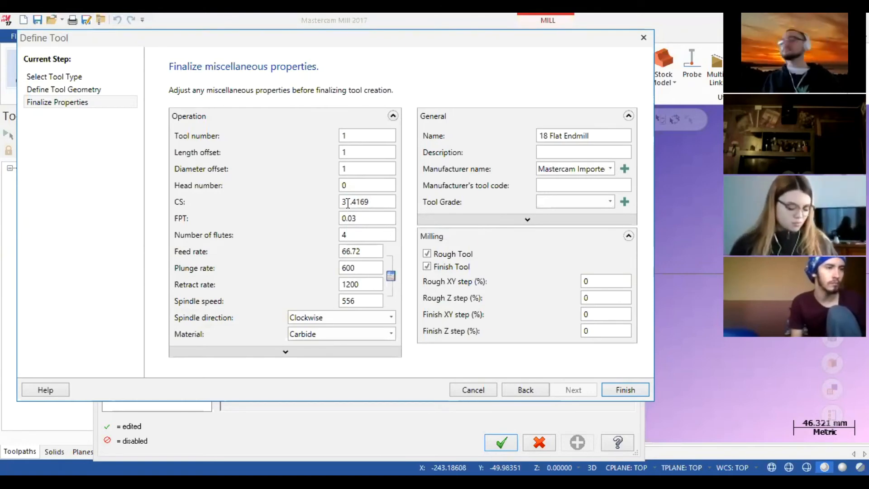
drag(379, 201, 309, 202)
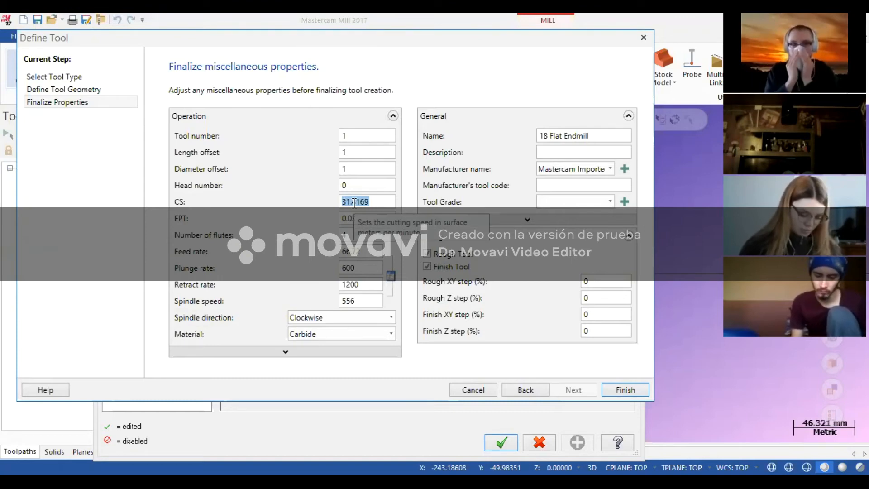
click(318, 223)
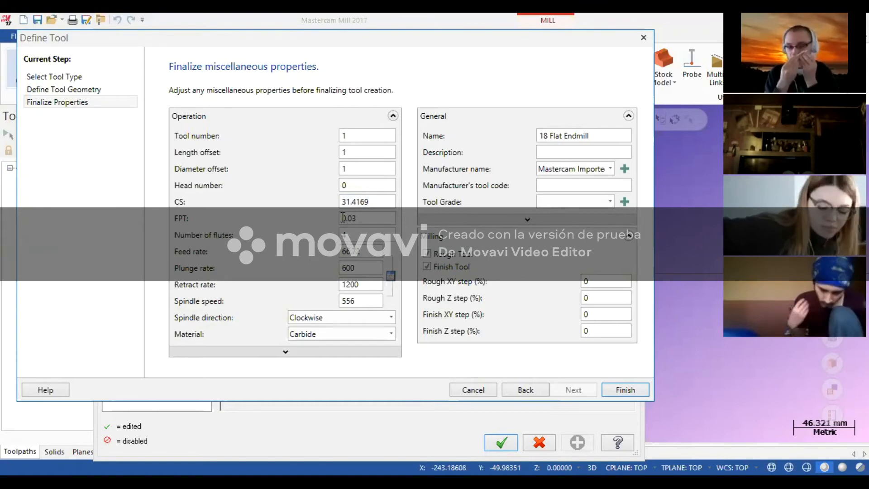
click(379, 224)
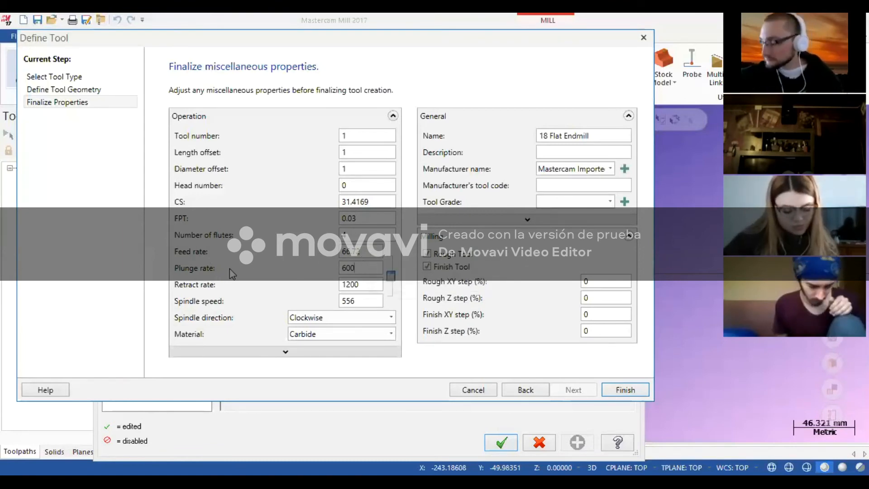
double_click(355, 269)
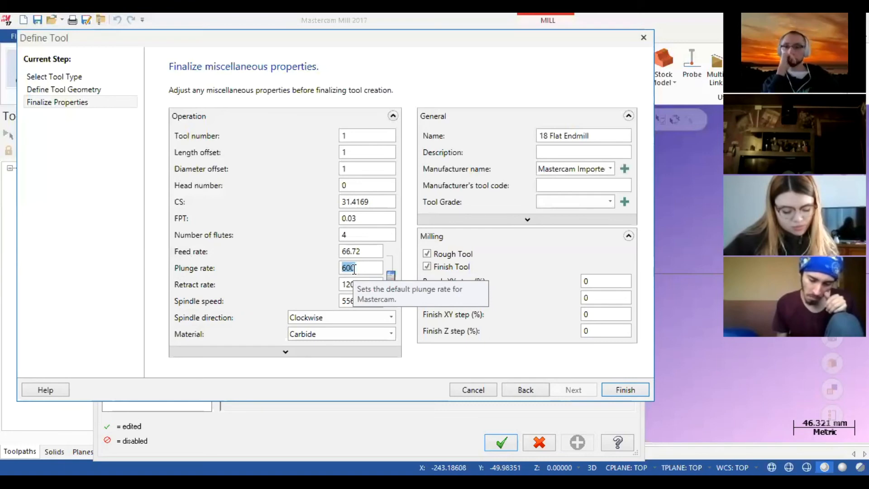
double_click(352, 284)
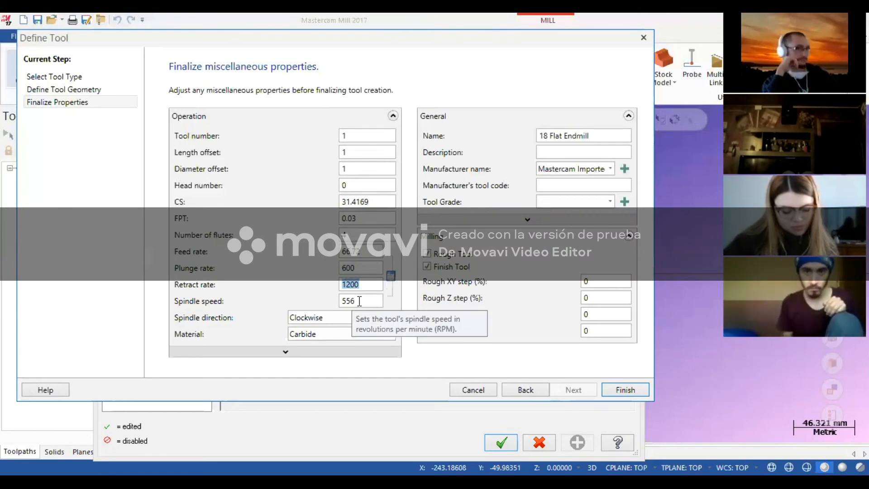
click(359, 300)
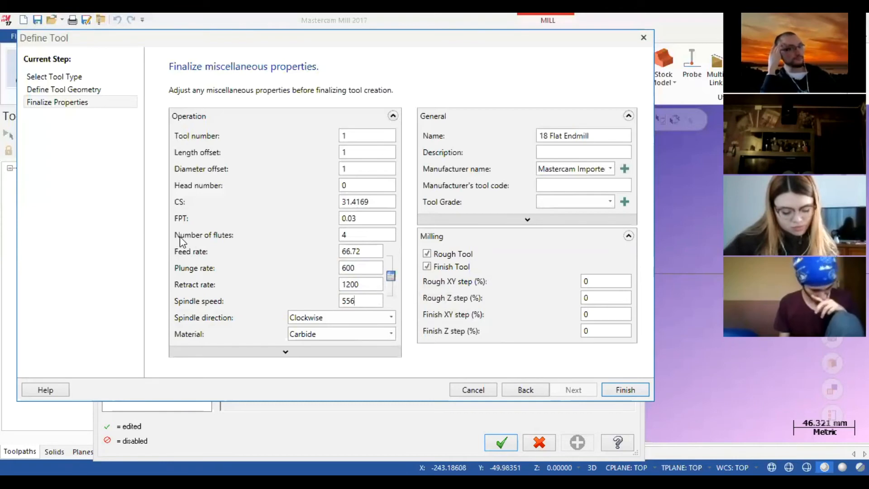
double_click(357, 233)
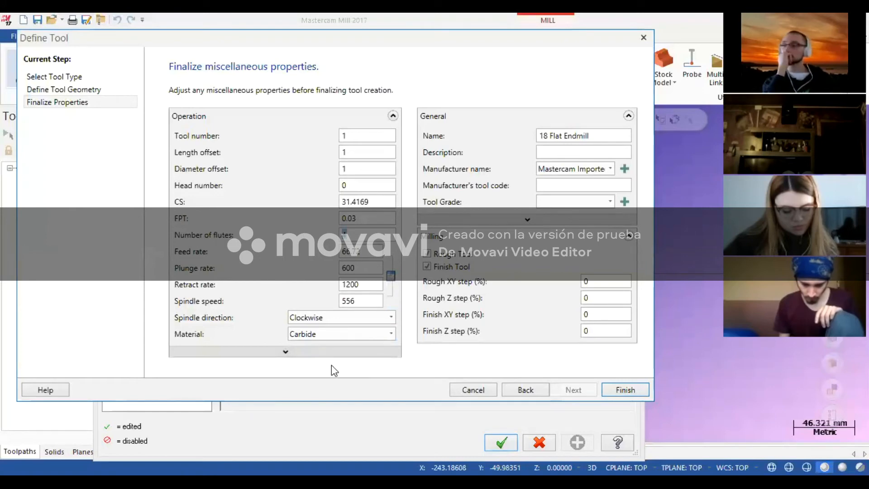
Set the end mill's material to HSS and recalculate its feeds and speeds for that material
click(391, 334)
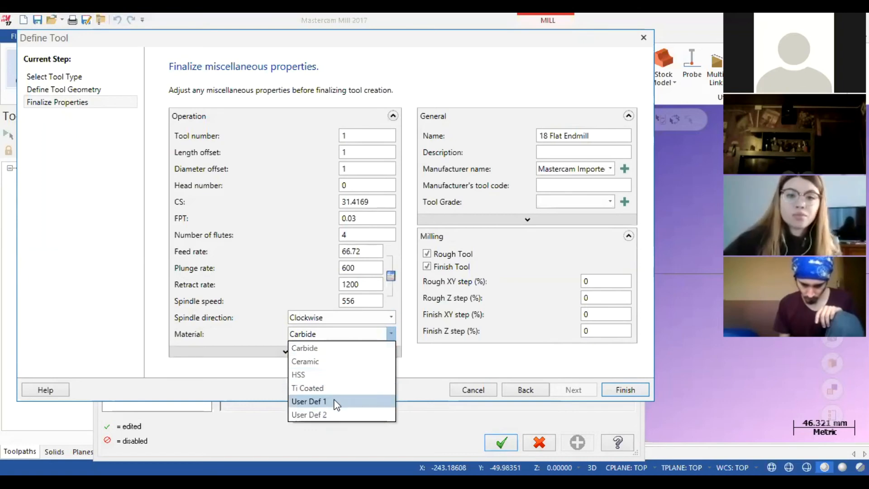
click(306, 376)
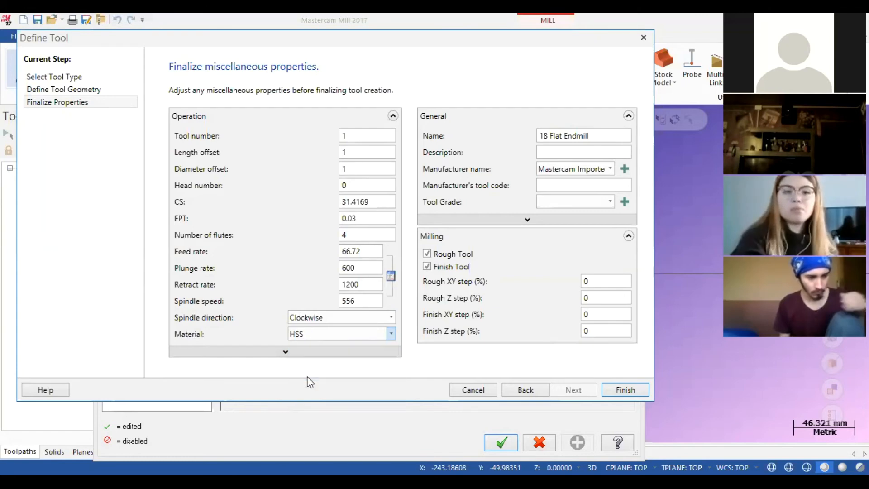
click(390, 276)
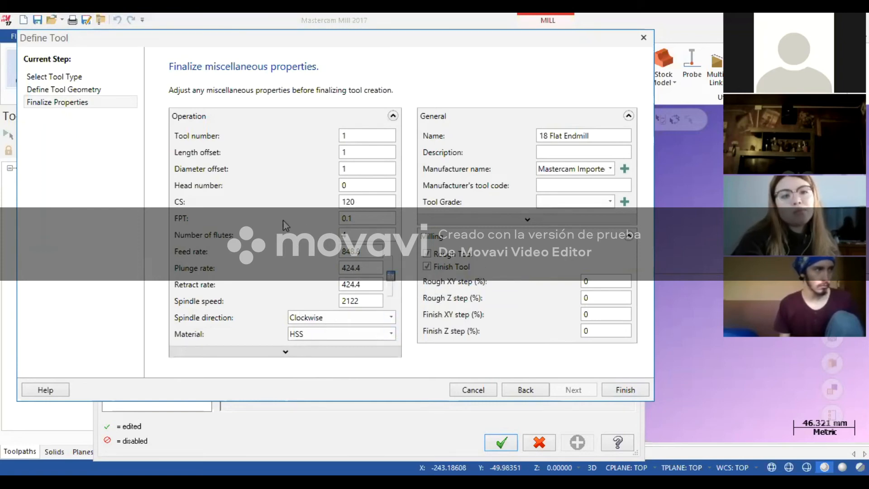
Try a cutting speed (CS) of 25 for the end mill, and recalculate its feeds and speeds
double_click(372, 201)
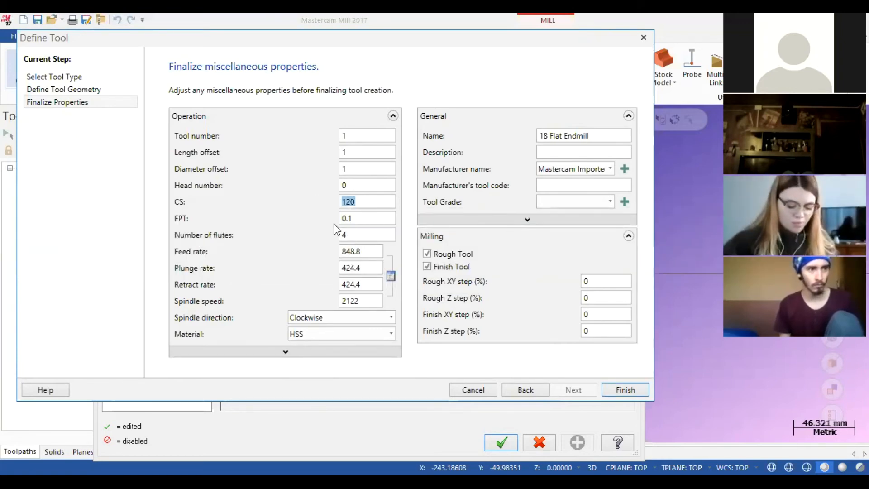
text(25)
click(370, 217)
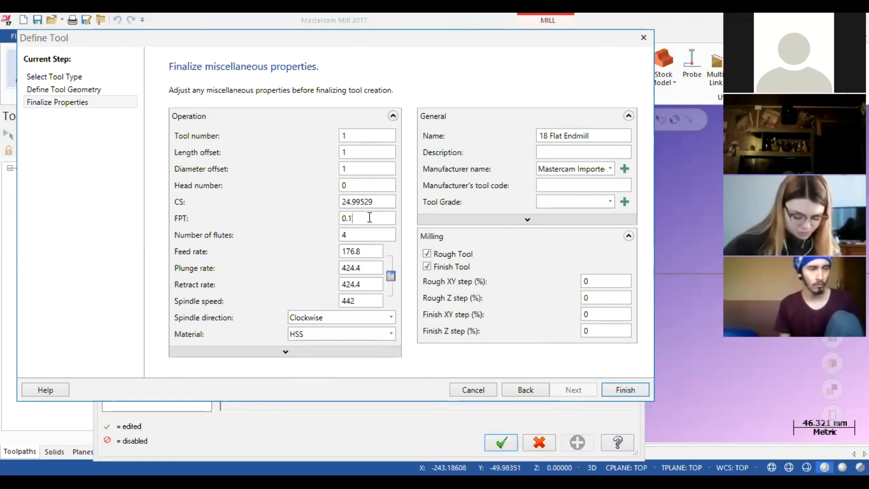
click(390, 275)
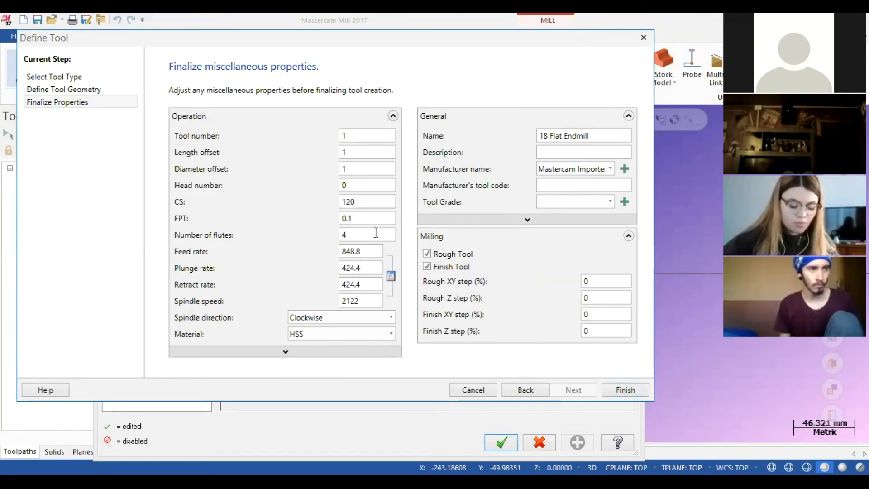
Try a feed per tooth (FPT) of 0.05 for the end mill, and recalculate its feeds and speeds
click(360, 219)
key(BackSpace)
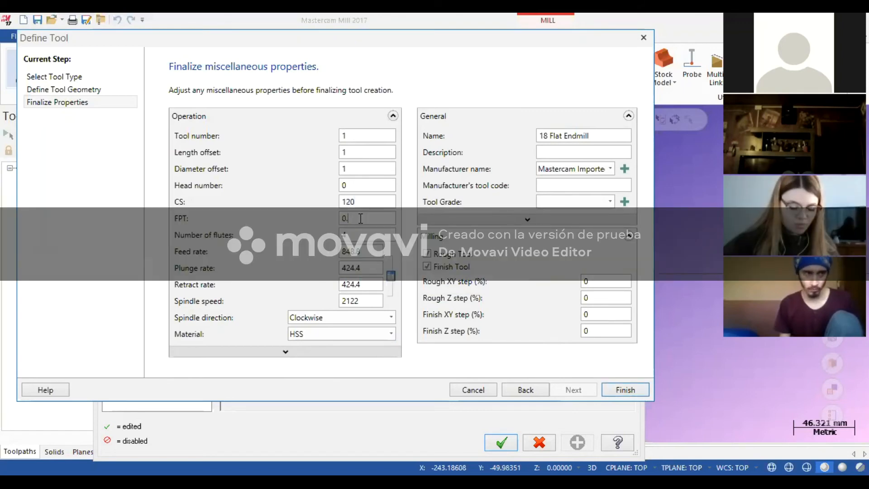
text(05)
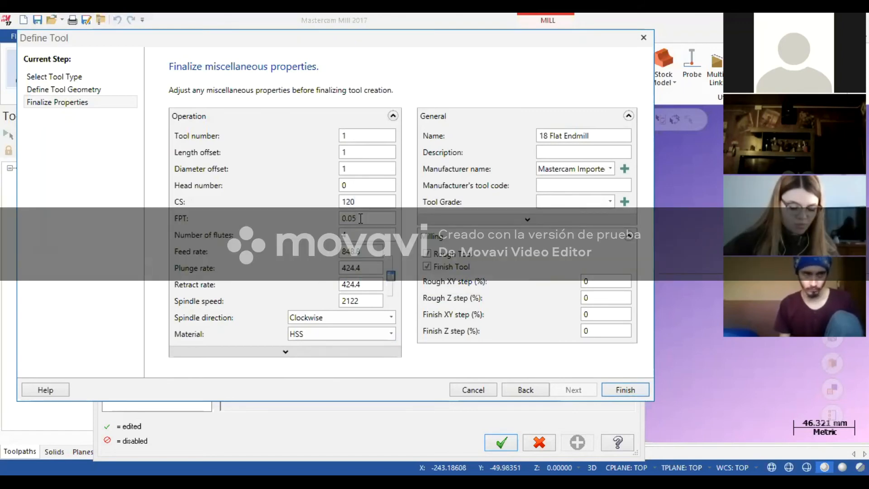
click(390, 275)
click(365, 220)
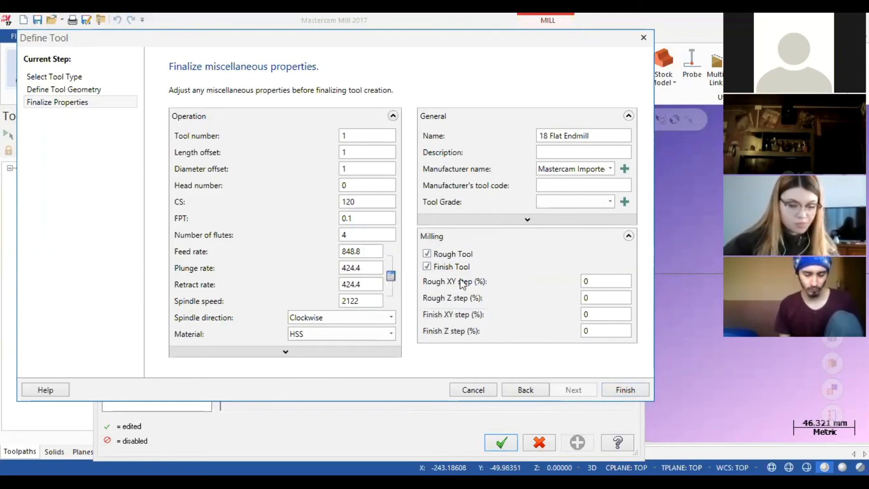
Finish creating the 18 mm end mill and compare several B2C and B2E holders from the Mill_mm library
click(624, 390)
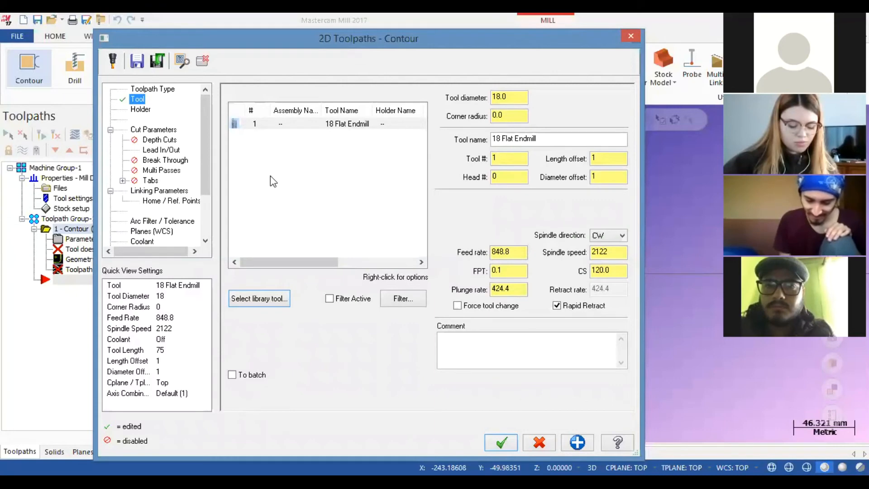
click(139, 113)
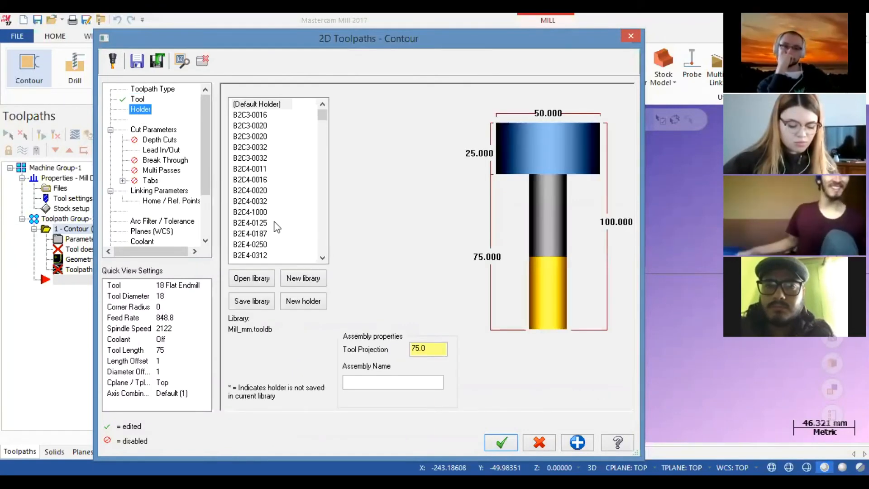
click(264, 137)
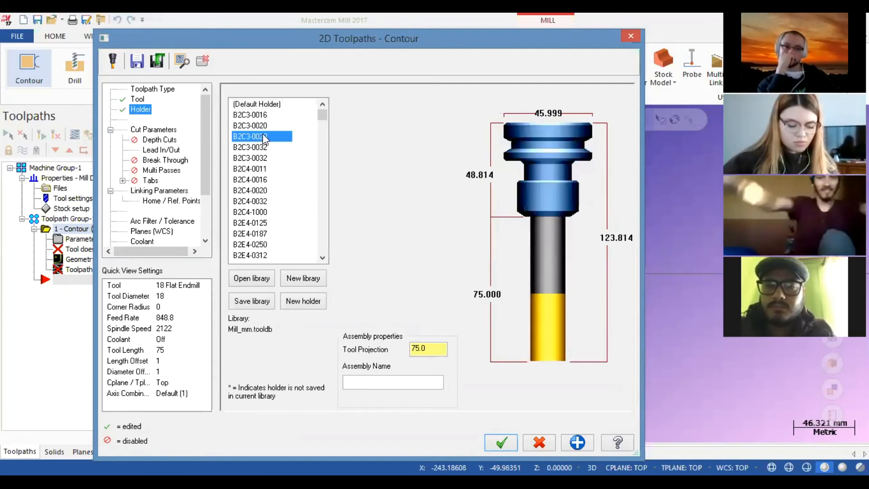
click(257, 180)
click(256, 222)
click(254, 244)
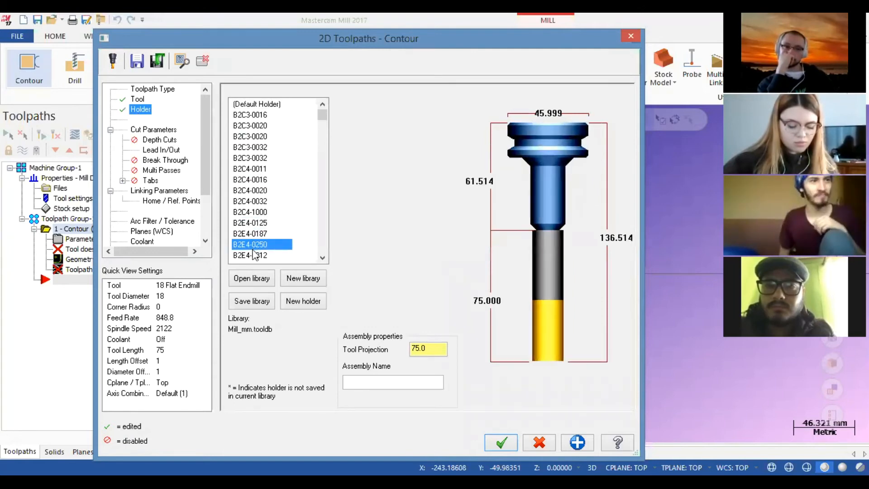
click(254, 201)
click(256, 180)
click(254, 158)
click(253, 126)
drag(322, 116, 322, 147)
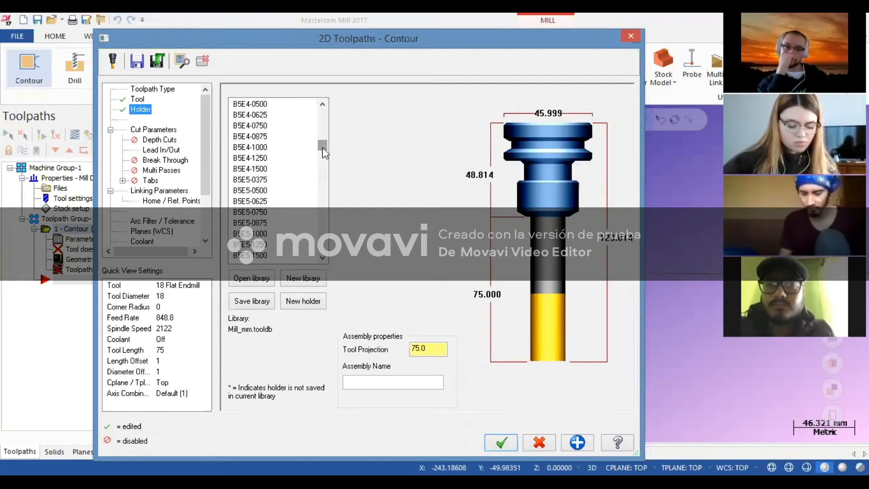
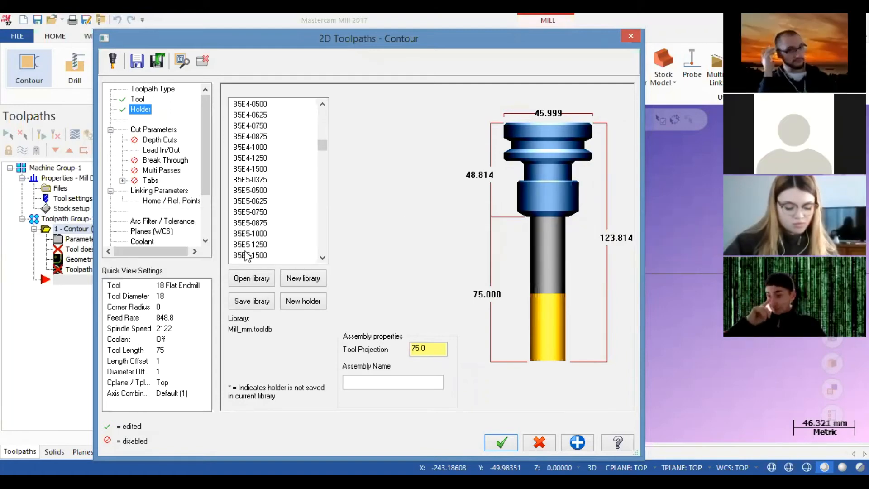
Load the BT30-mm holder library from the mill Tools folder
click(248, 280)
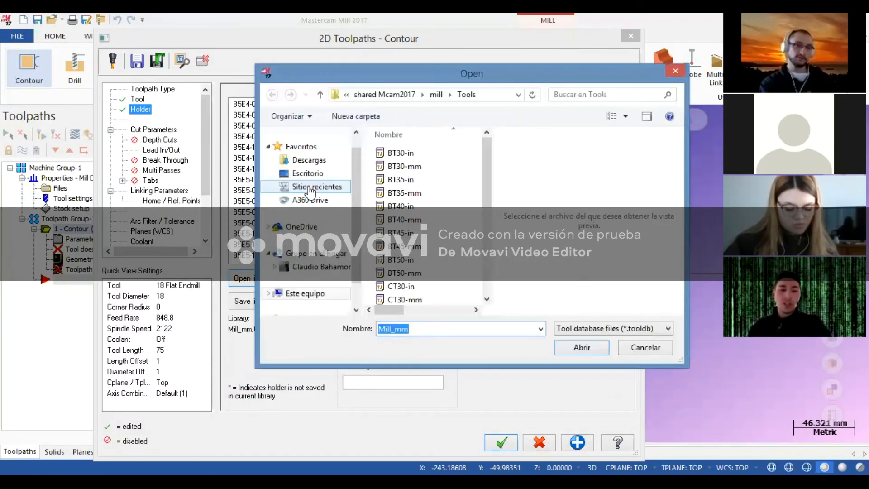
click(400, 168)
click(400, 220)
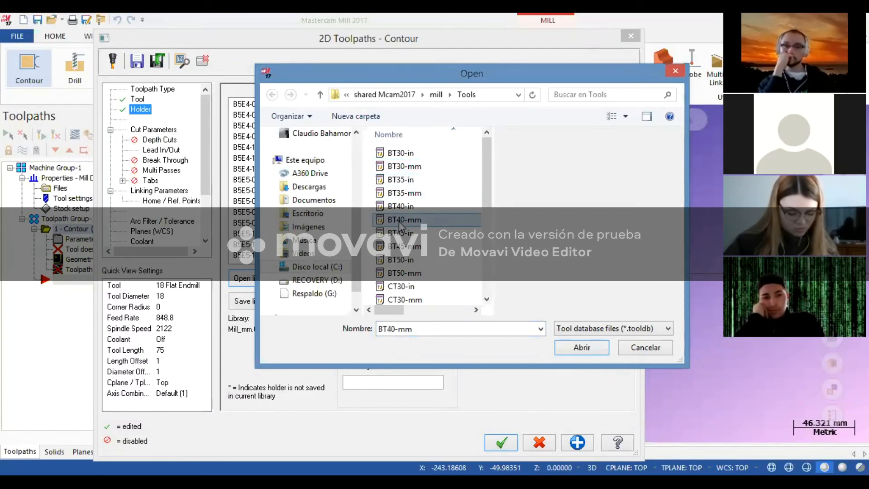
click(397, 167)
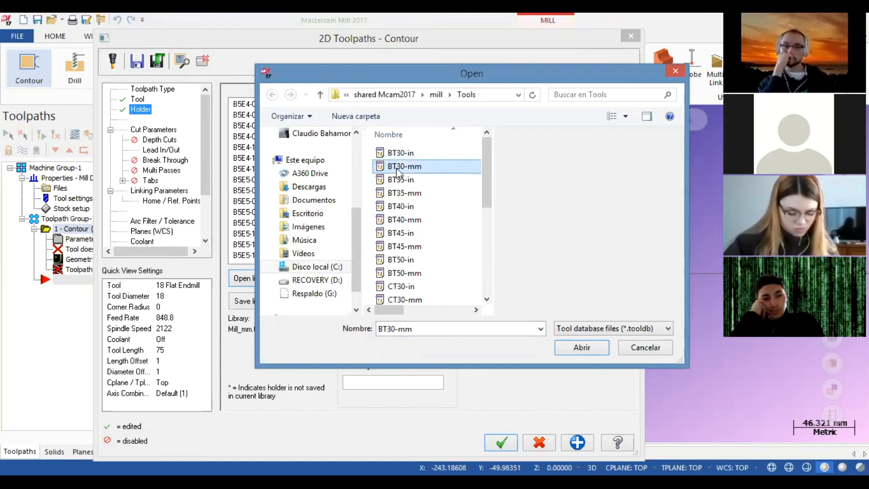
click(576, 347)
Compare the shapes and dimensions of the B2C3, B2C4 and B2E4 holders at the start of the BT30-mm library
click(245, 147)
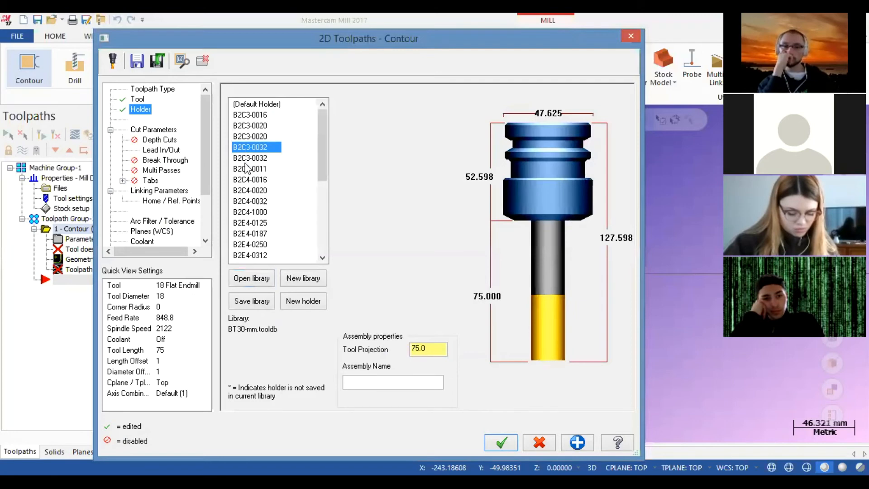
click(245, 171)
click(245, 189)
click(245, 199)
click(245, 214)
click(247, 222)
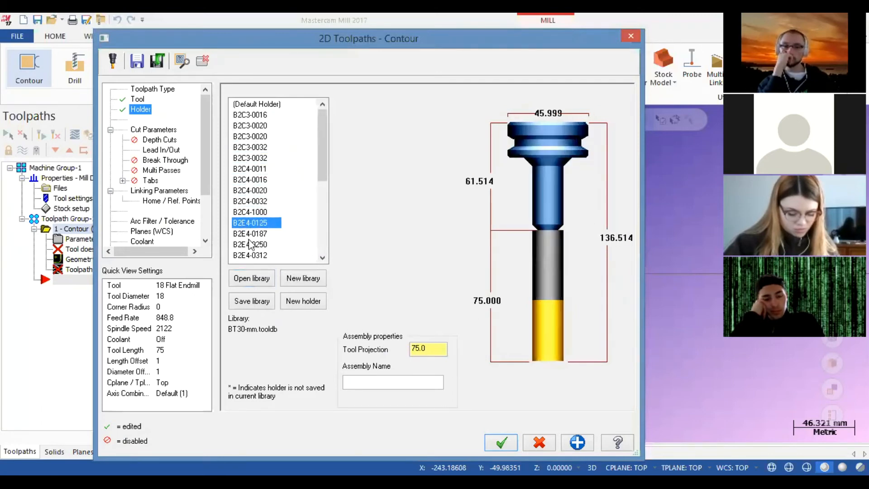
click(248, 242)
Examine the remaining BT30-mm holders, including the B2H4, B2J4, B2M4 and B2S4 models
drag(321, 155, 321, 217)
click(251, 192)
click(256, 224)
click(257, 233)
click(257, 243)
click(257, 255)
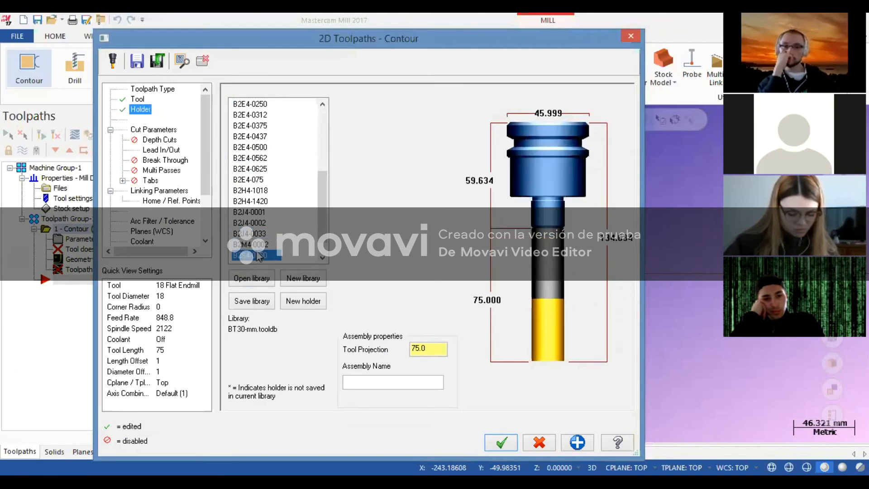
scroll(254, 227, down, 1)
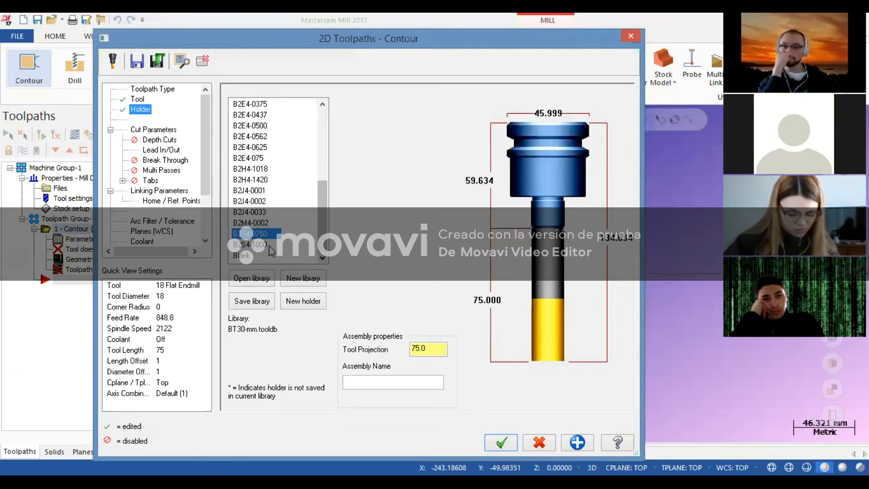
click(258, 245)
click(251, 212)
click(250, 179)
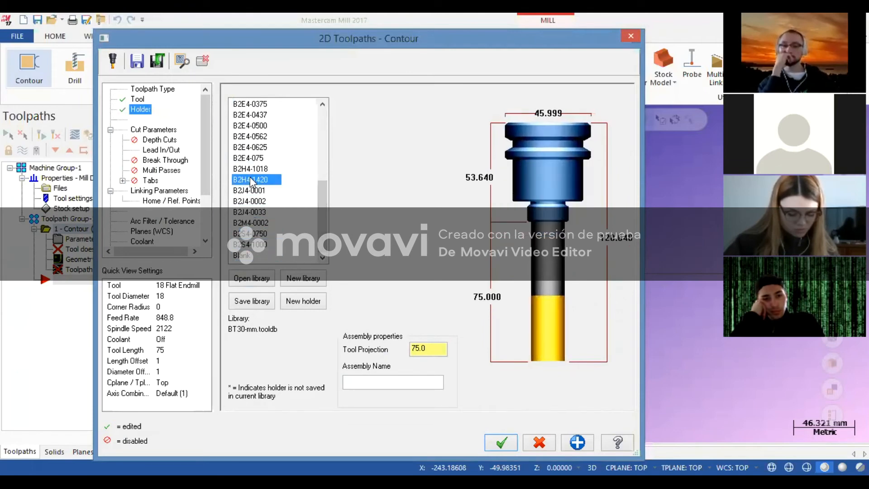
click(248, 147)
Load the BT40-mm holder library, compare its B4C holders, and select B4C4-0025 for the end mill
click(252, 278)
click(404, 219)
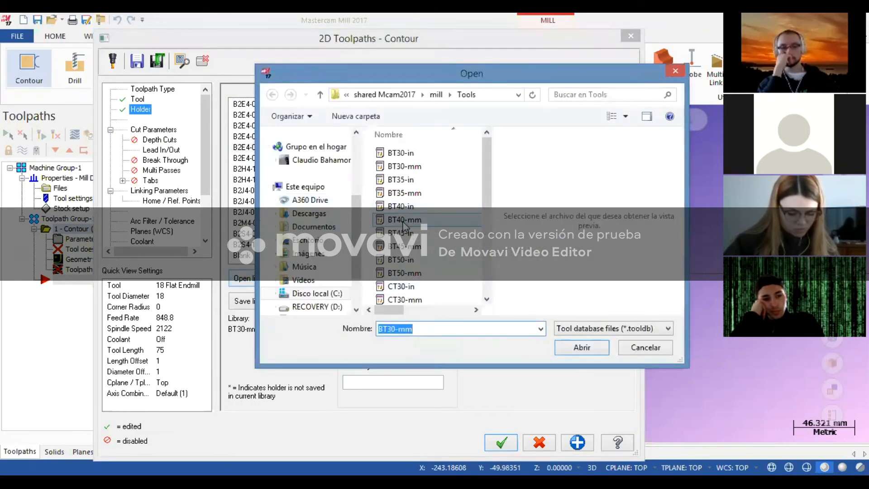
click(581, 348)
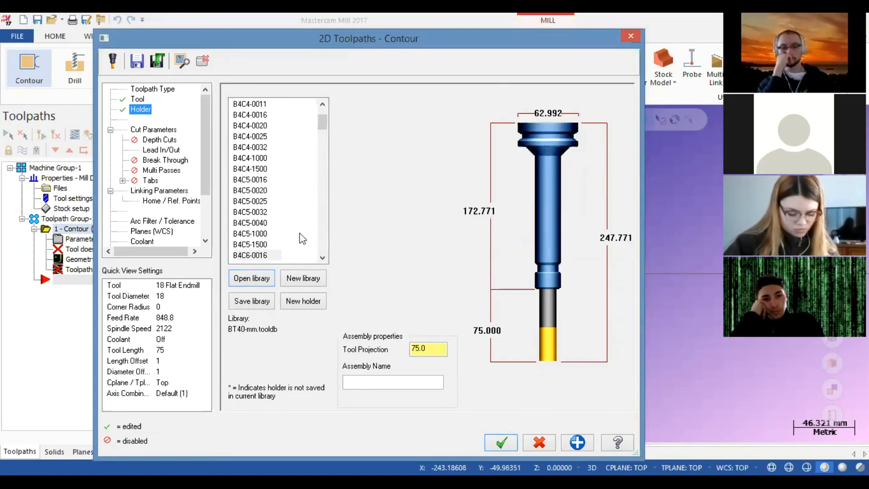
click(251, 212)
click(249, 222)
click(250, 180)
click(250, 159)
click(250, 145)
click(250, 136)
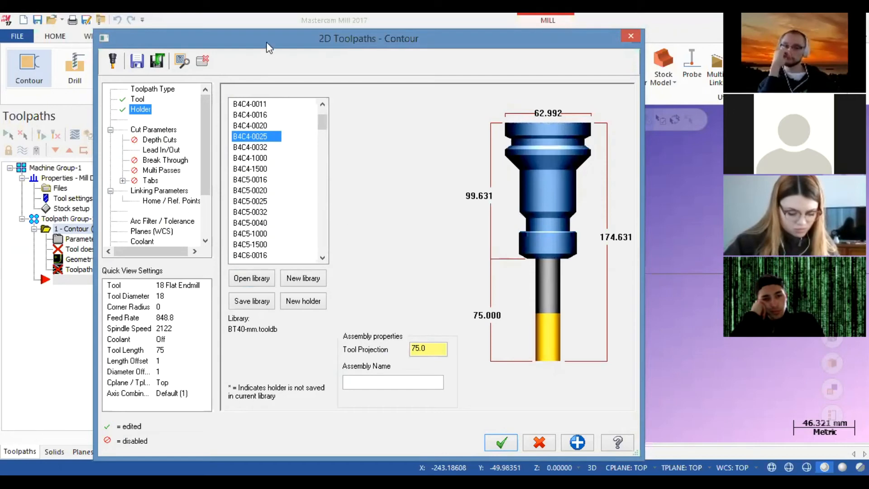
Try the Control and Off compensation types in the contour's cut parameters, returning to Computer after each
click(152, 131)
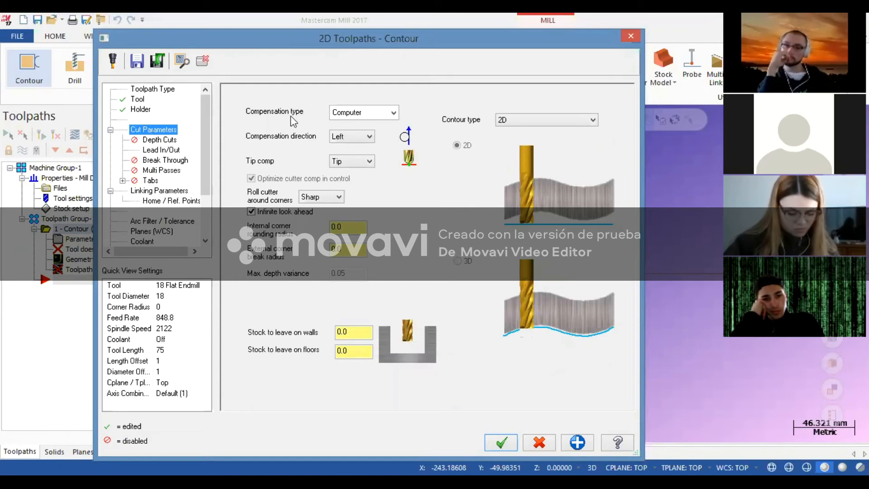
click(394, 113)
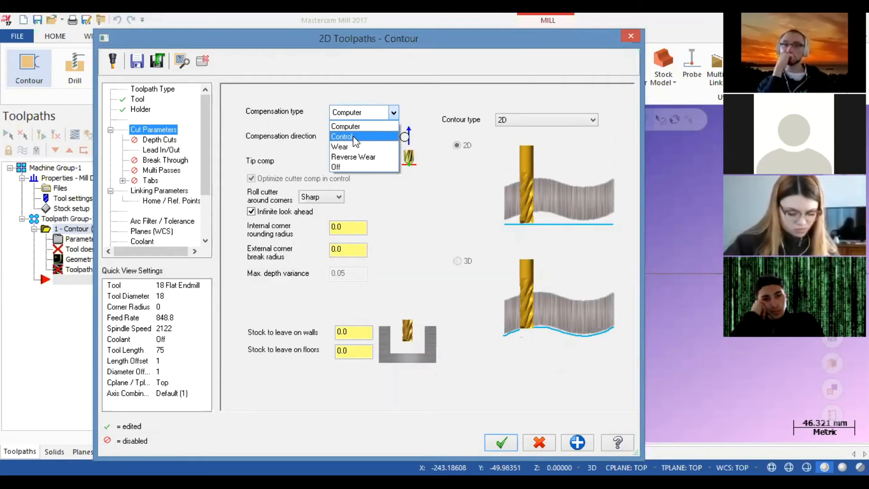
click(353, 137)
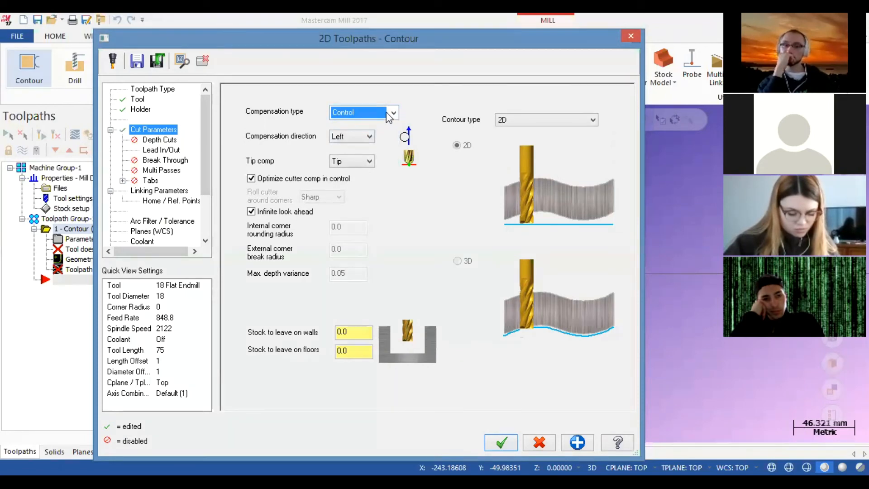
click(387, 114)
click(351, 126)
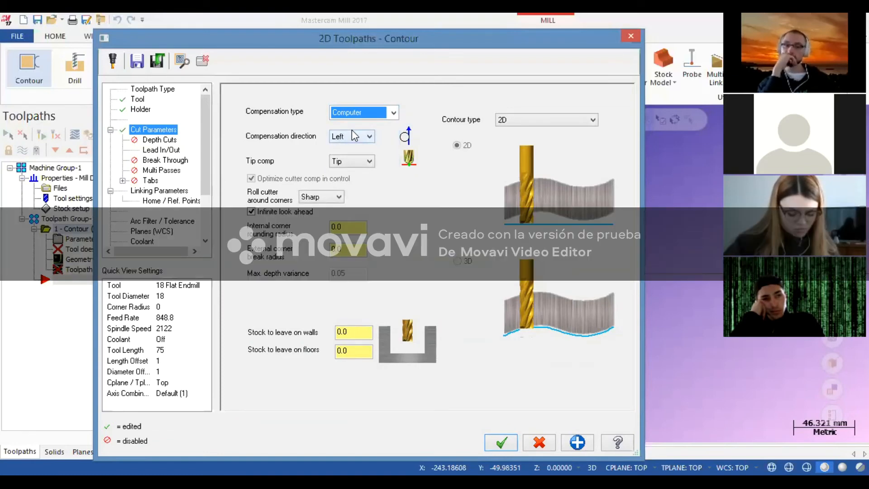
click(384, 117)
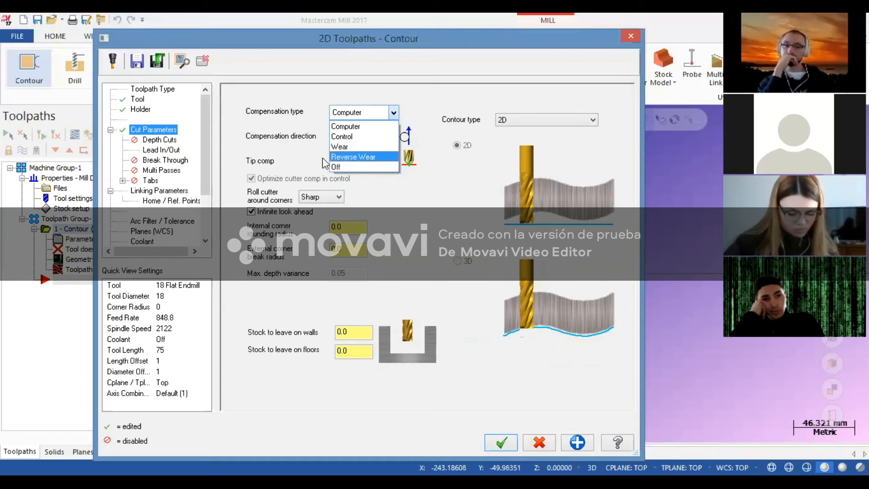
click(341, 167)
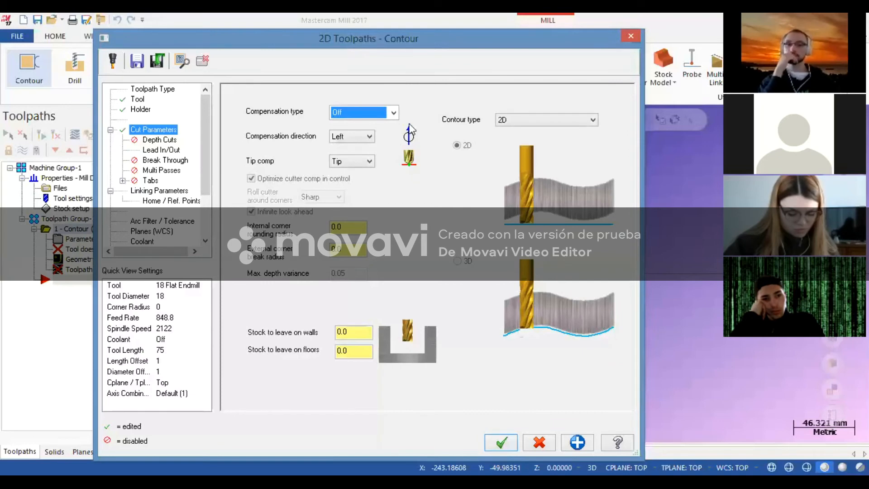
click(393, 112)
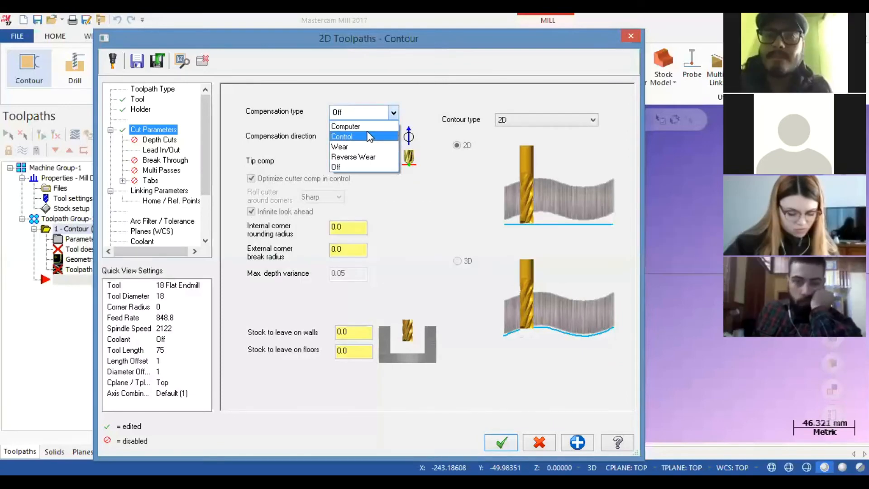
click(391, 123)
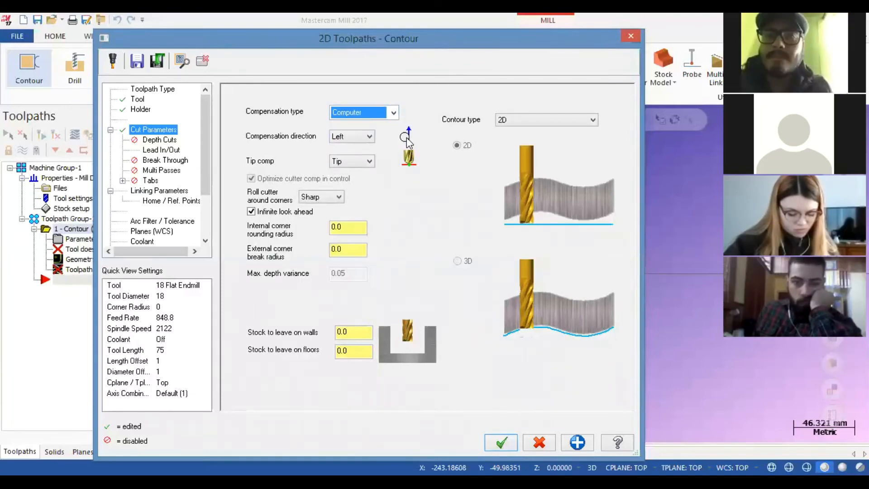
Try the Off compensation type once more in the contour's cut parameters and restore Computer
click(393, 113)
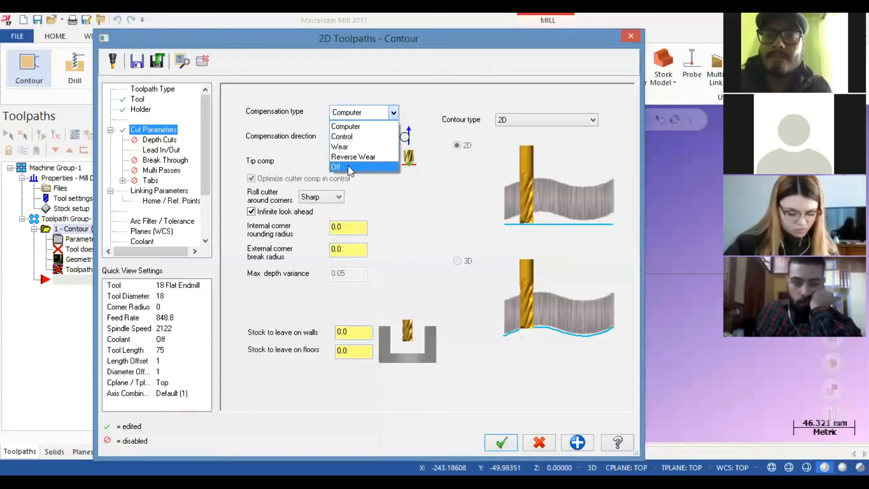
click(389, 168)
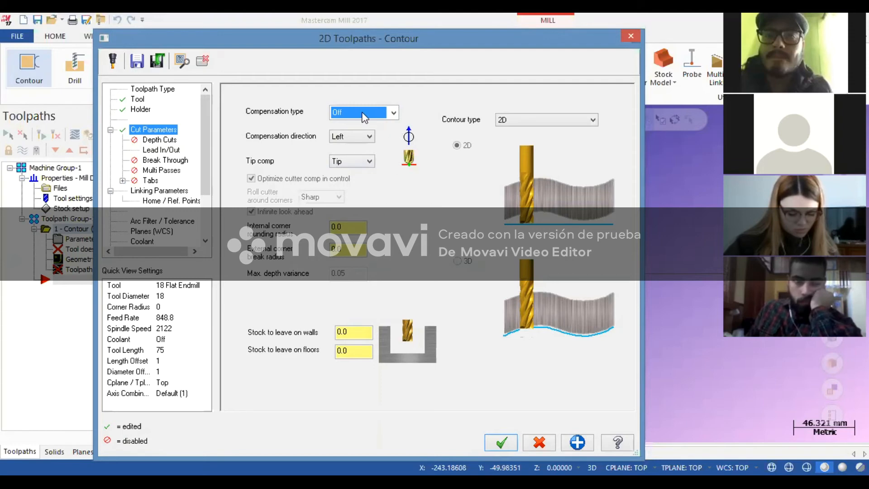
click(377, 117)
click(347, 166)
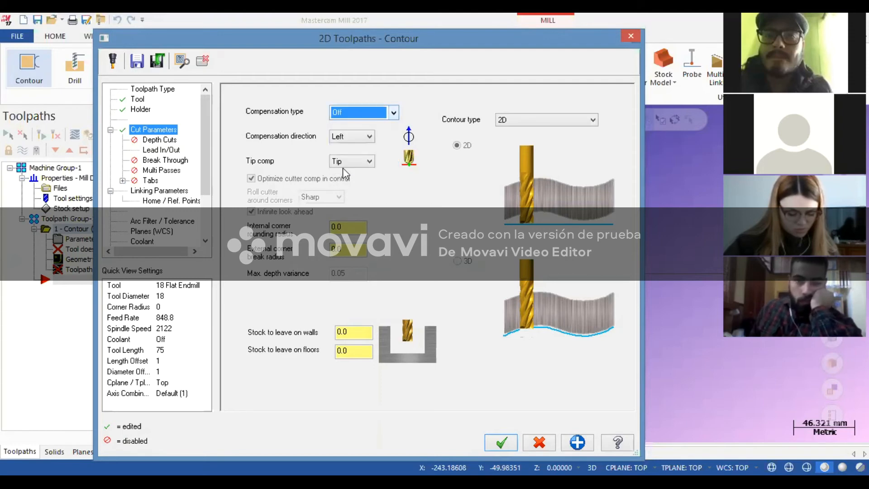
click(393, 113)
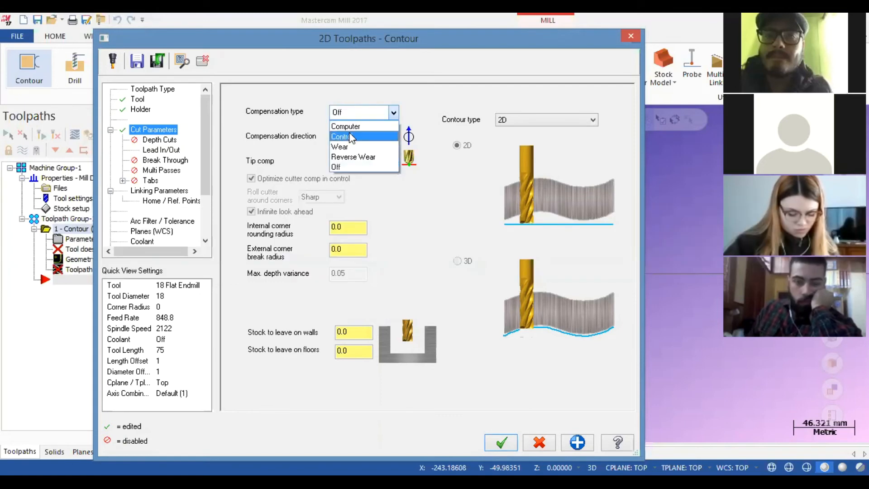
click(343, 128)
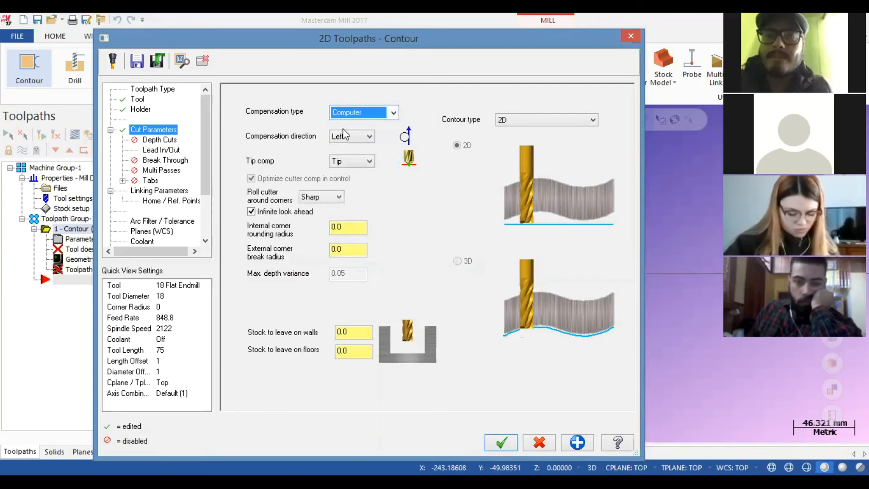
Try the Right compensation direction for the contour in place of Left
click(368, 138)
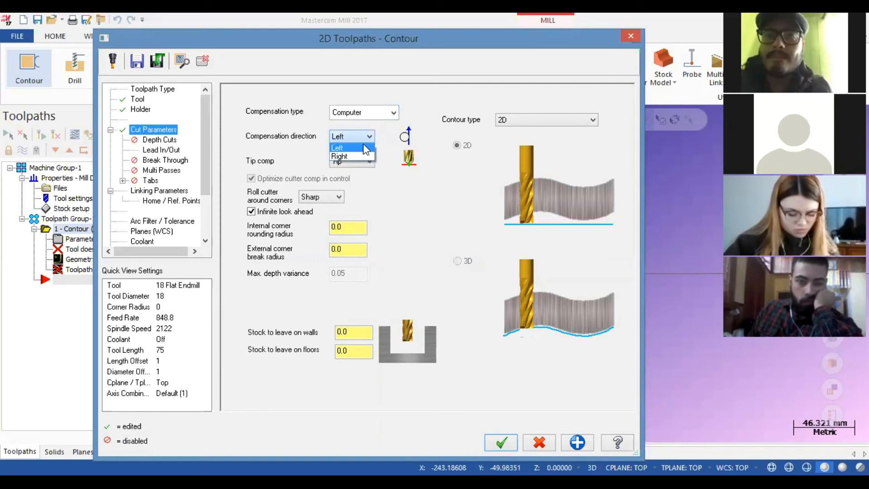
click(345, 152)
click(360, 136)
click(361, 143)
click(359, 140)
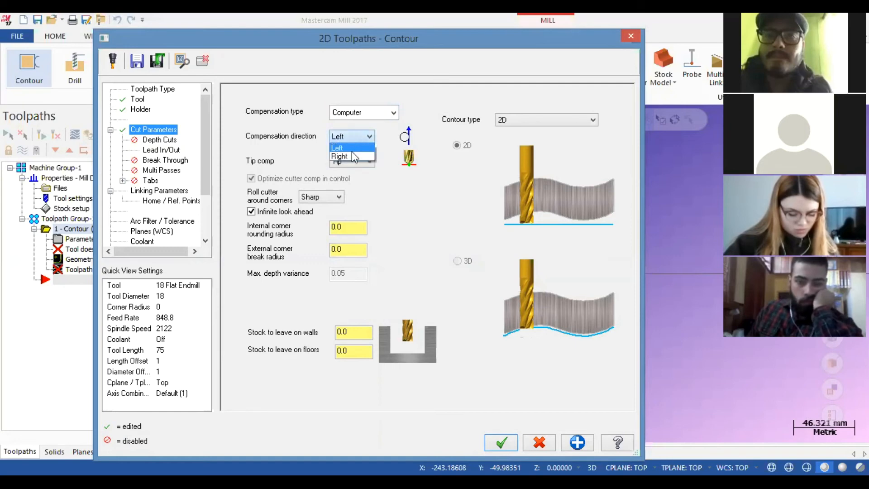
click(351, 154)
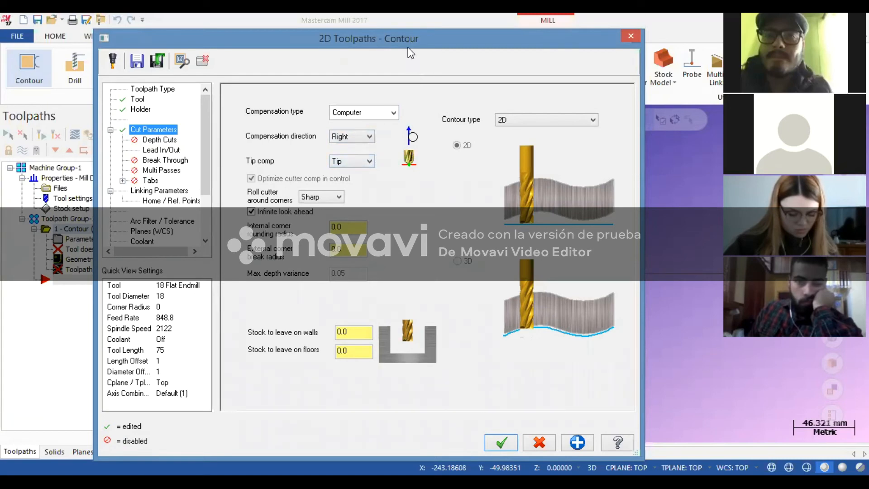
Compare the Left and Right compensation directions against the plate geometry, ending with Left
drag(411, 53, 266, 107)
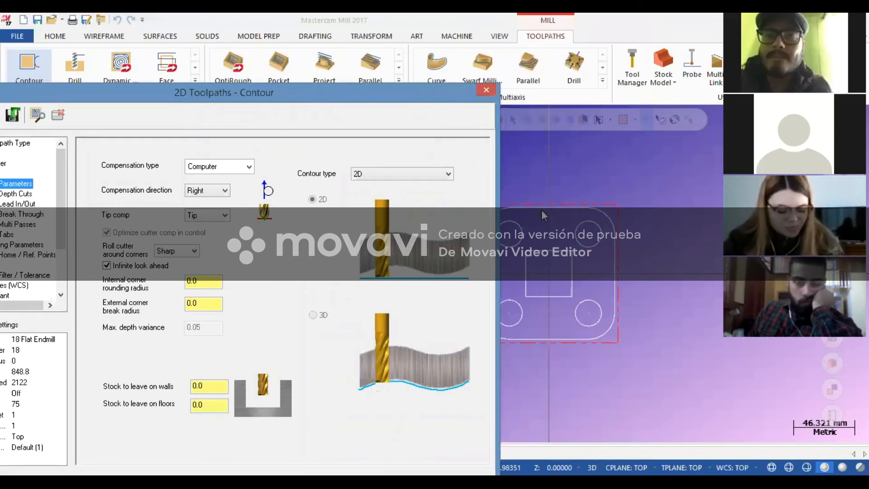
click(217, 190)
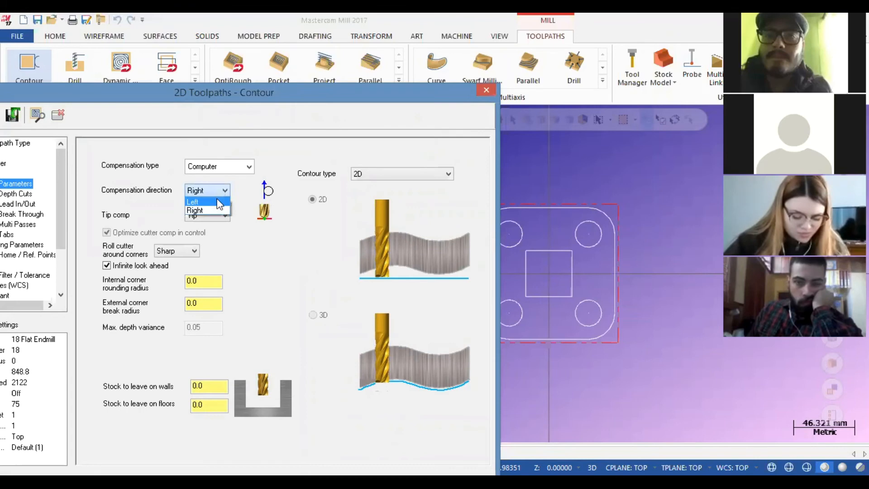
click(215, 207)
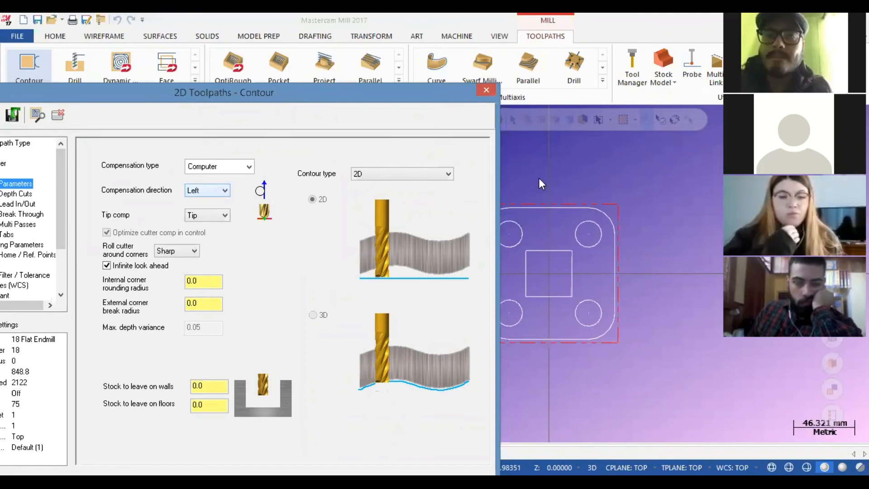
click(225, 190)
click(199, 209)
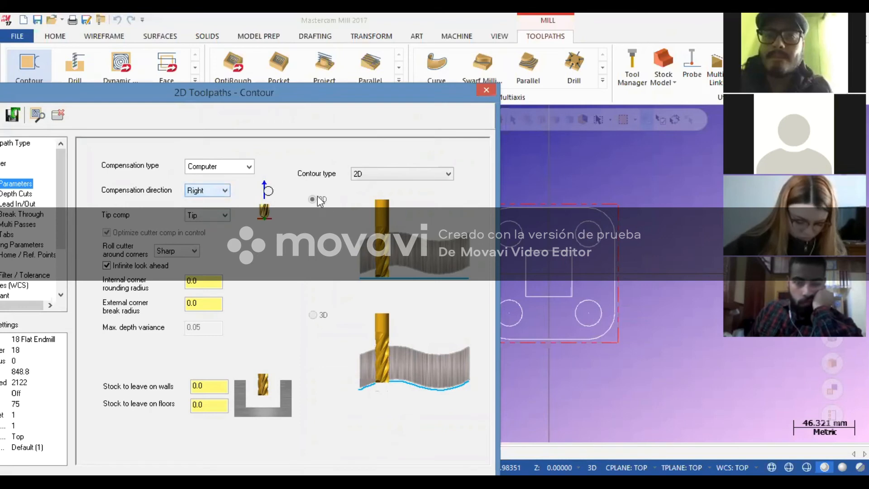
click(225, 190)
click(199, 202)
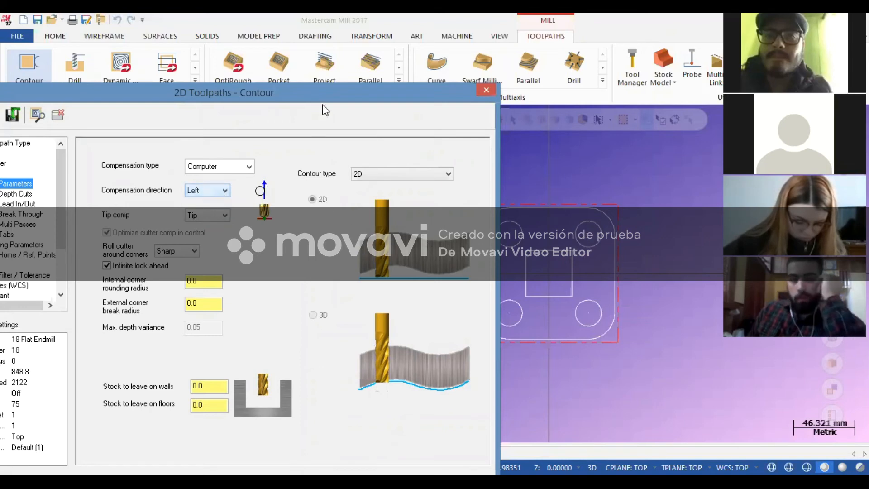
drag(310, 94, 502, 27)
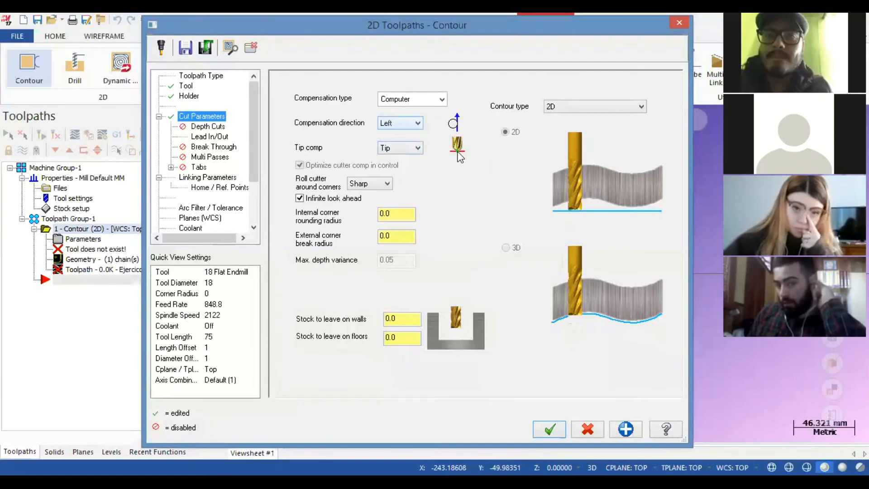
Try the Center tip compensation and return it to Tip
click(412, 149)
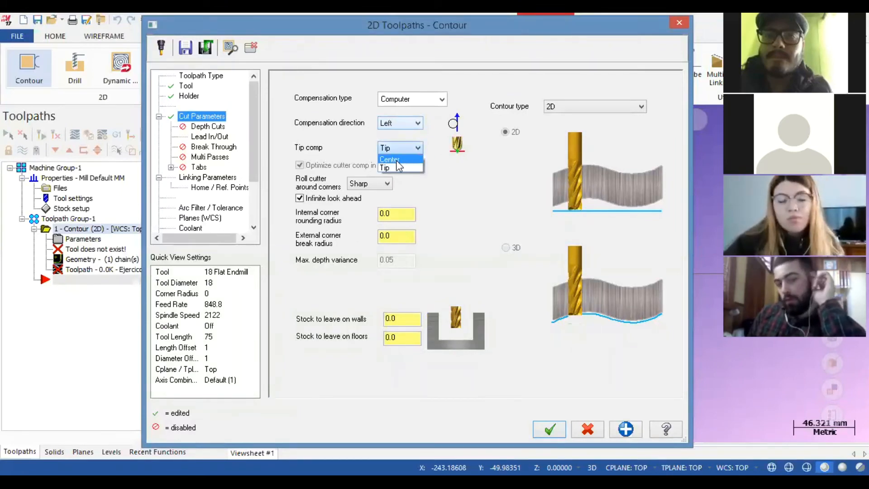
click(396, 160)
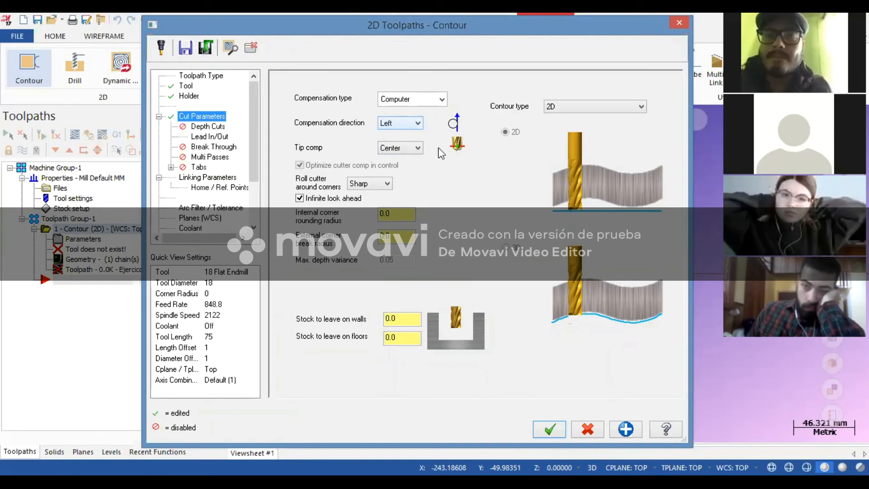
click(410, 149)
click(397, 168)
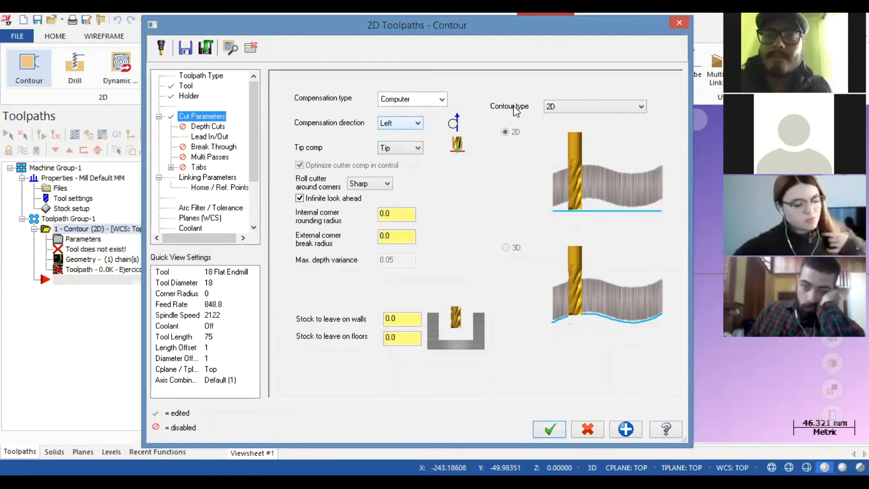
Preview the 2D chamfer contour type's settings and change the contour type to Ramp
click(614, 108)
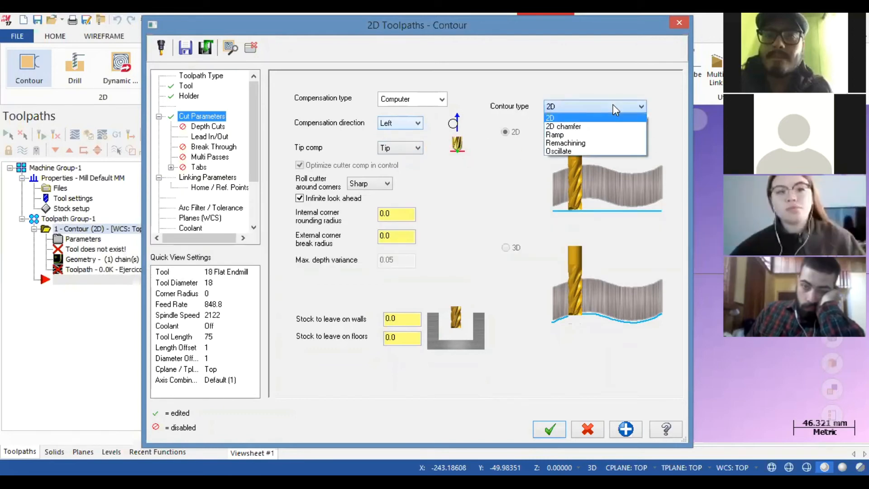
click(575, 127)
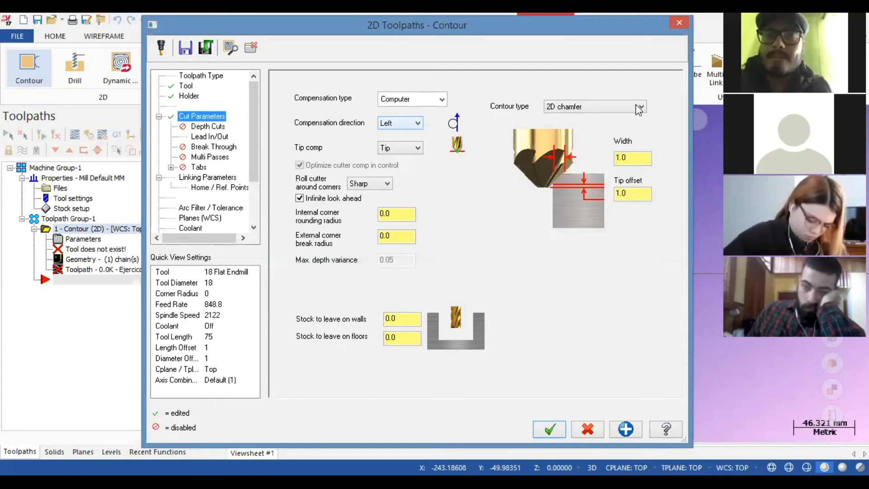
click(639, 108)
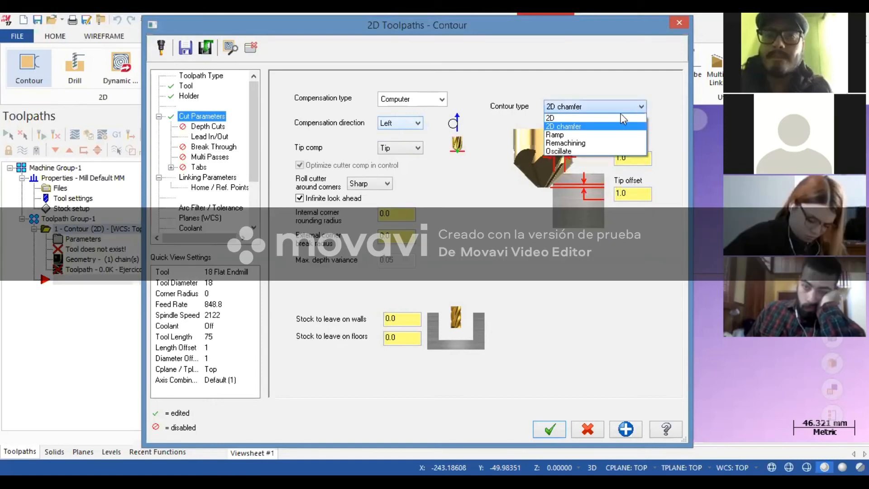
click(554, 135)
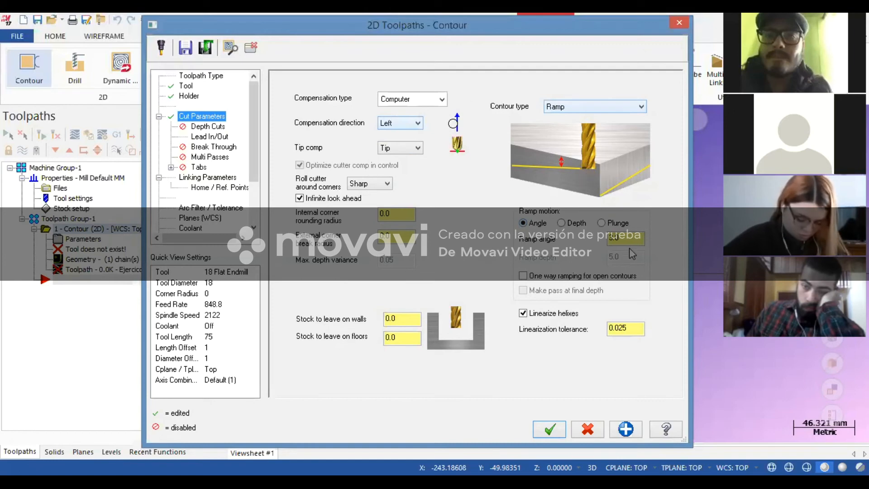
Try ramp motion by Depth with a ramp depth of 2 mm and return the contour type to 2D
drag(629, 241, 587, 250)
click(561, 223)
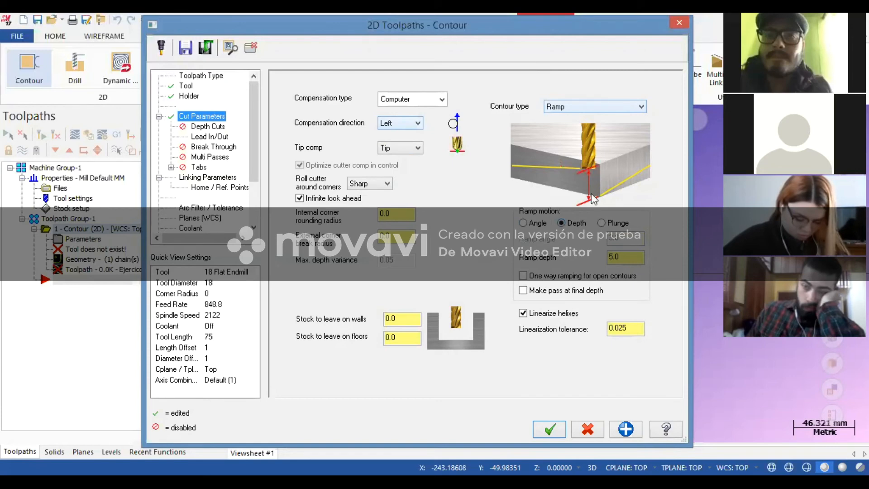
drag(633, 256, 568, 262)
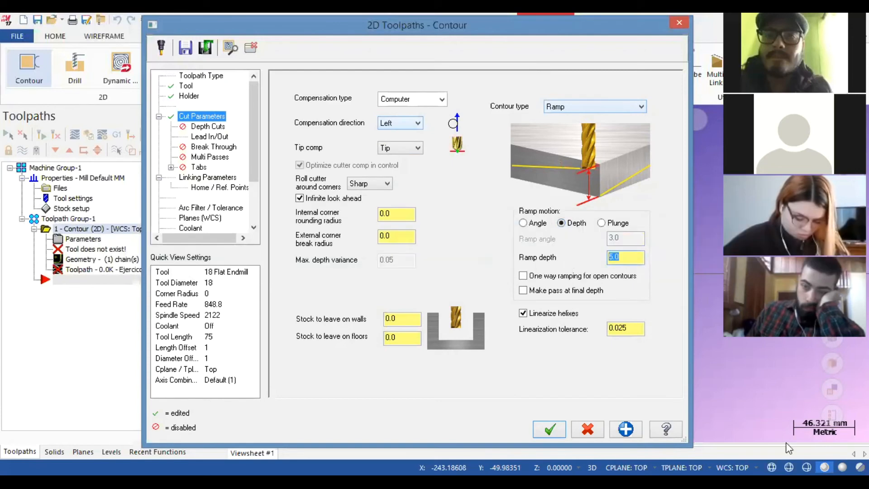
text(2)
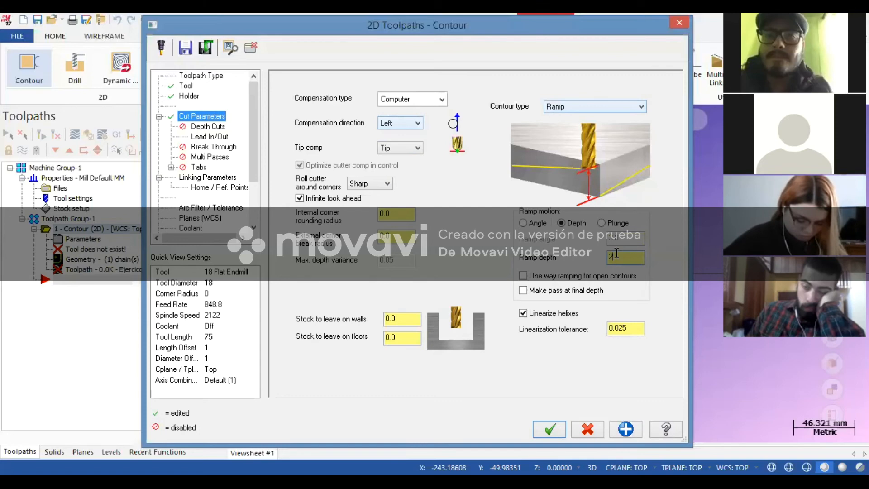
click(640, 107)
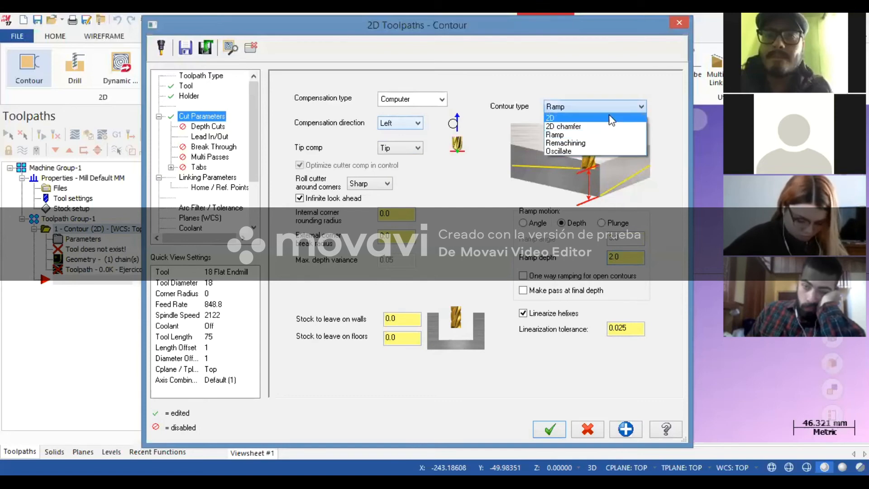
click(566, 118)
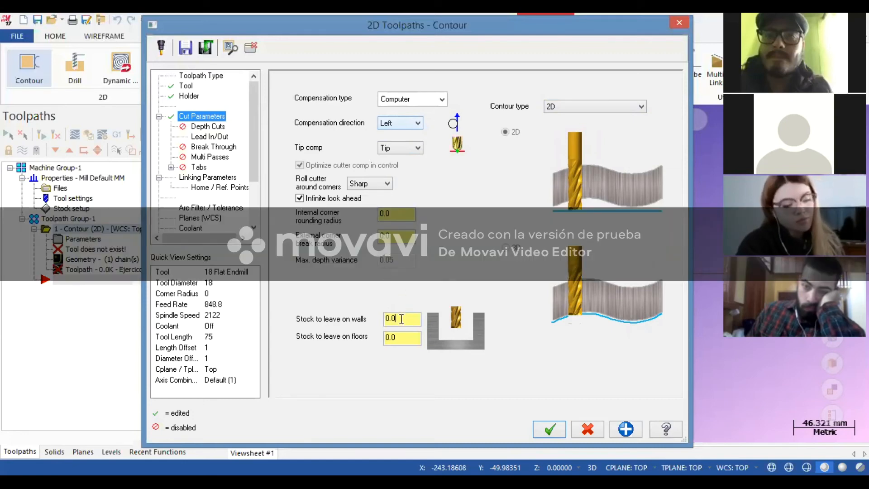
Review the stock to leave on walls and floors in the cut parameters
key(Tab)
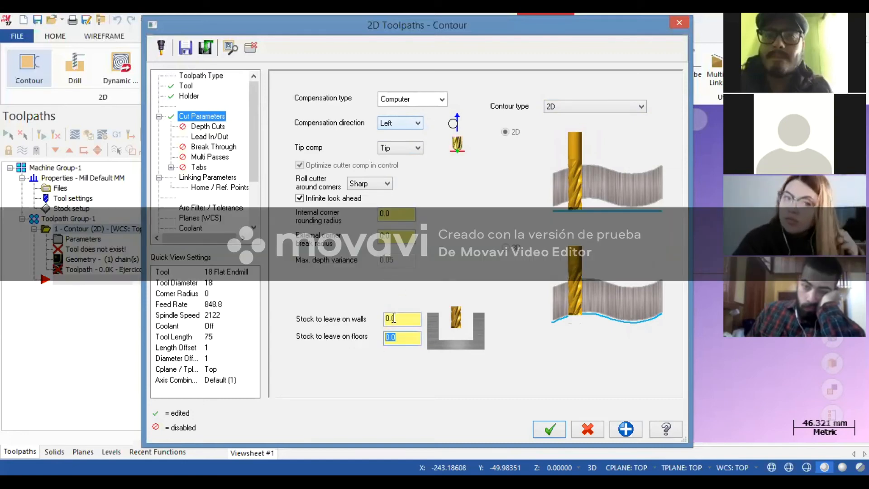
key(shift+Tab)
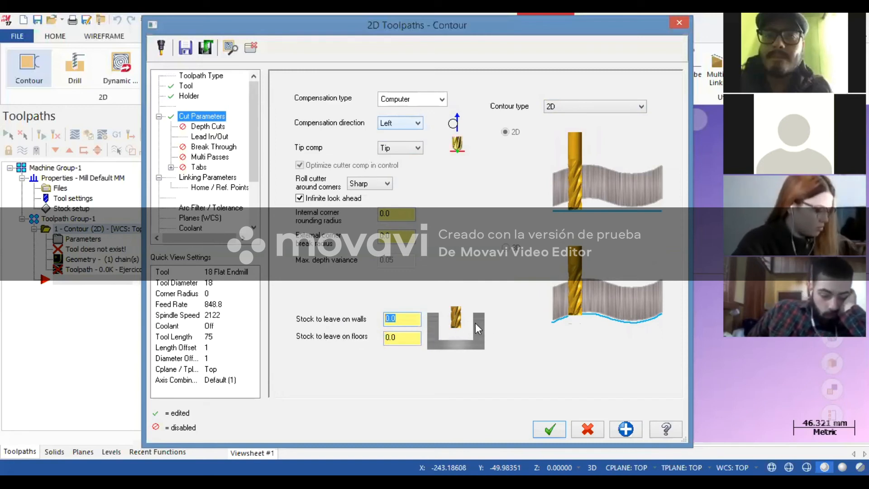
key(Tab)
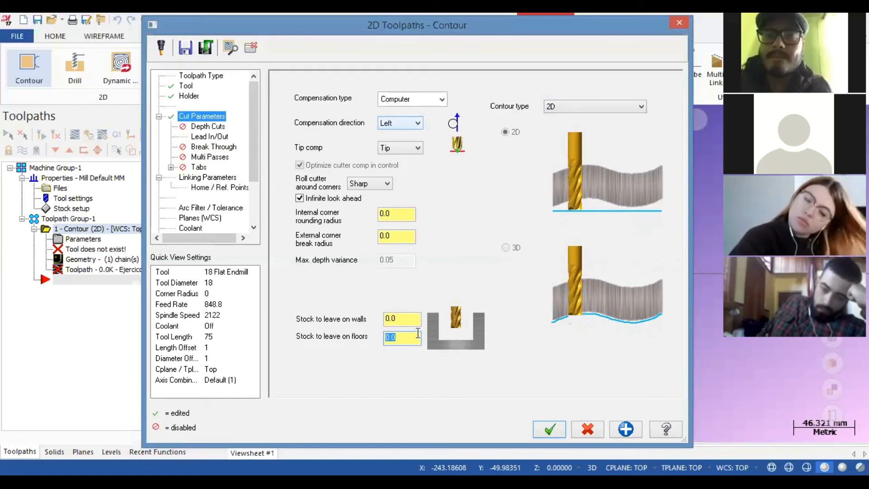
click(397, 318)
drag(354, 319, 331, 325)
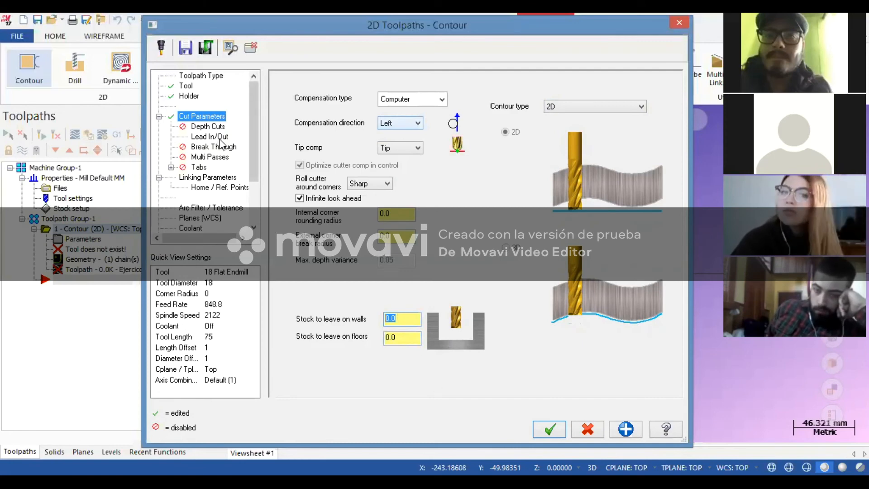
Enable depth cuts for the contour and set the maximum rough step to 1.5 mm
click(201, 126)
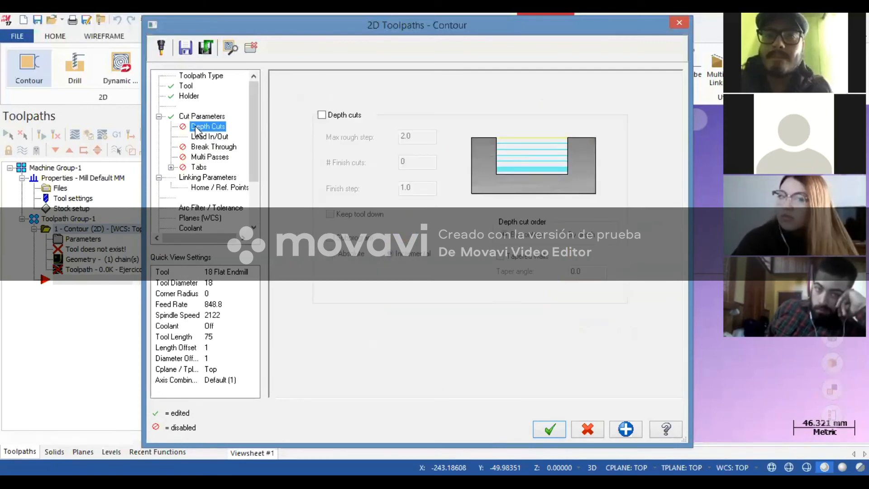
click(332, 118)
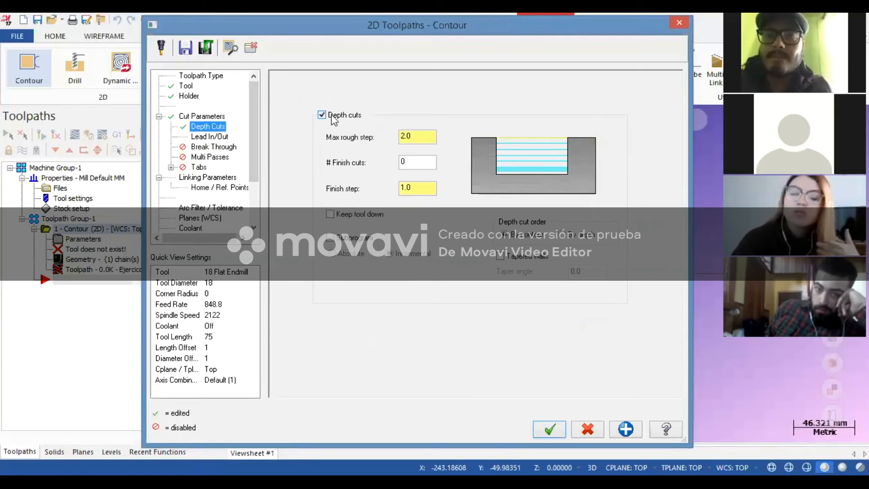
click(325, 116)
click(325, 116)
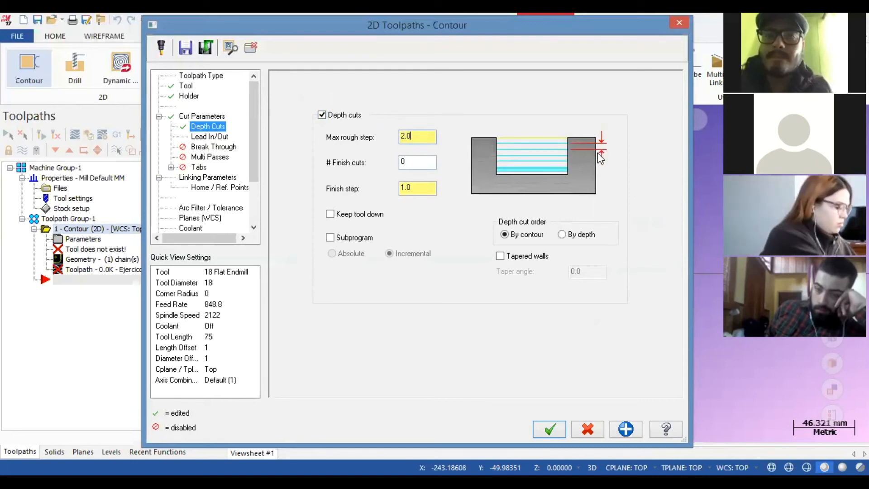
drag(427, 141, 369, 143)
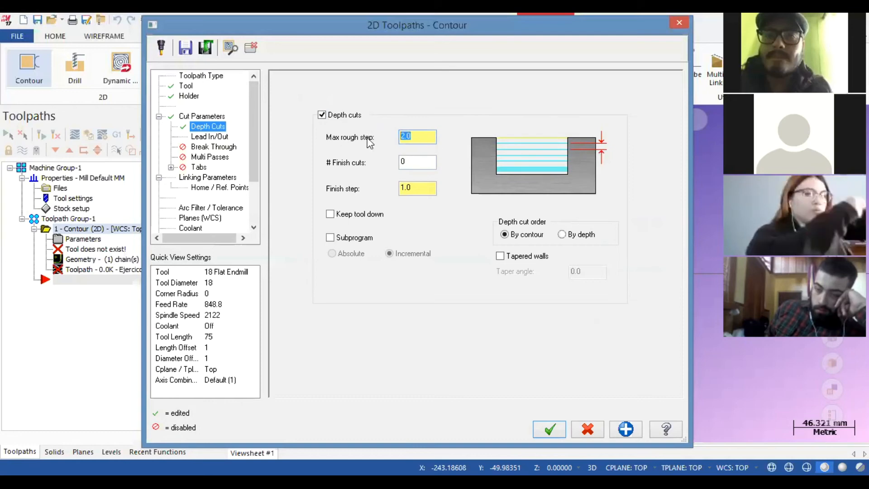
text(1.5)
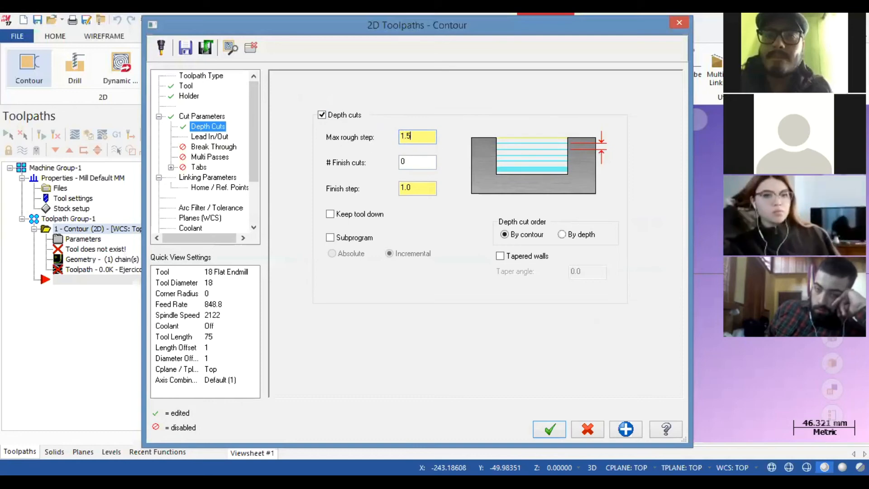
Try 1 and 2 finish cuts in the depth cuts settings and return the number of finish cuts to 0
click(417, 162)
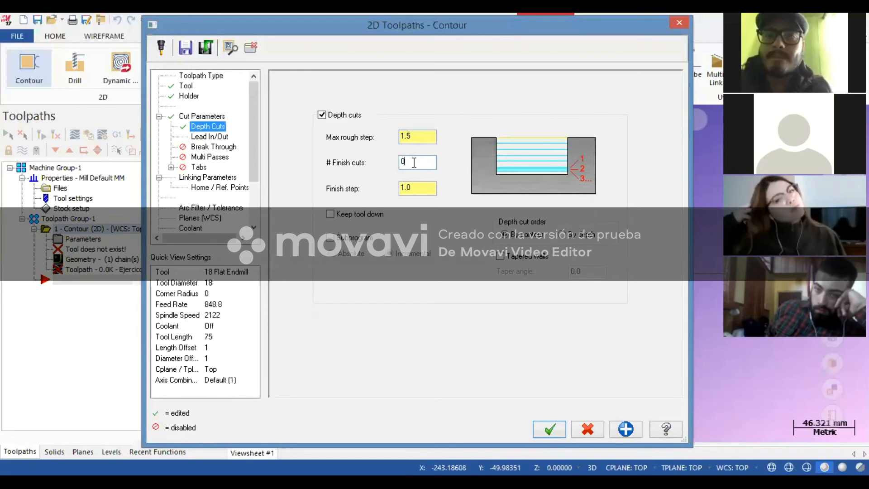
drag(417, 164, 369, 164)
text(1)
key(BackSpace)
text(2)
key(BackSpace)
text(1)
key(BackSpace)
text(0)
click(421, 187)
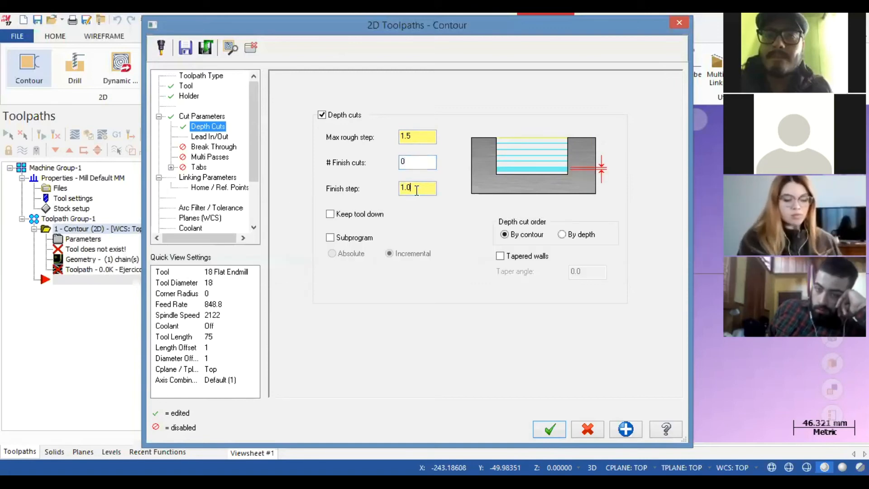
Enable keeping the tool down between depth cuts and try the subprogram option before switching it off
click(331, 216)
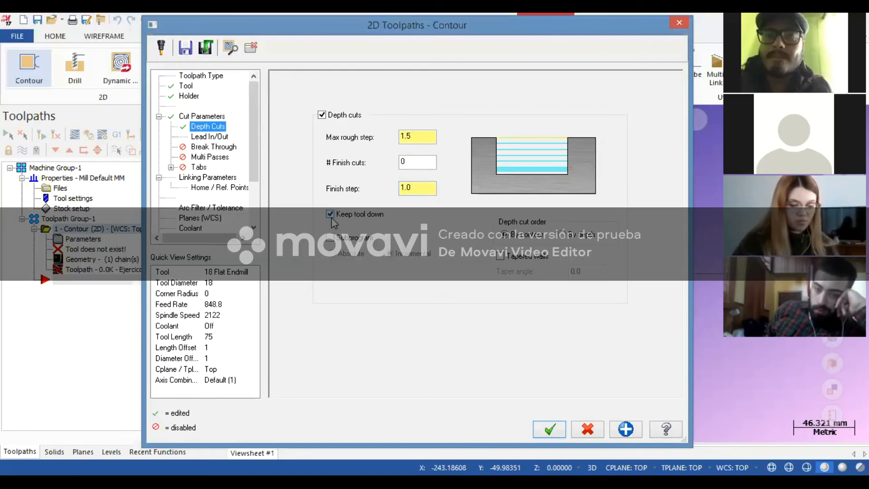
click(331, 216)
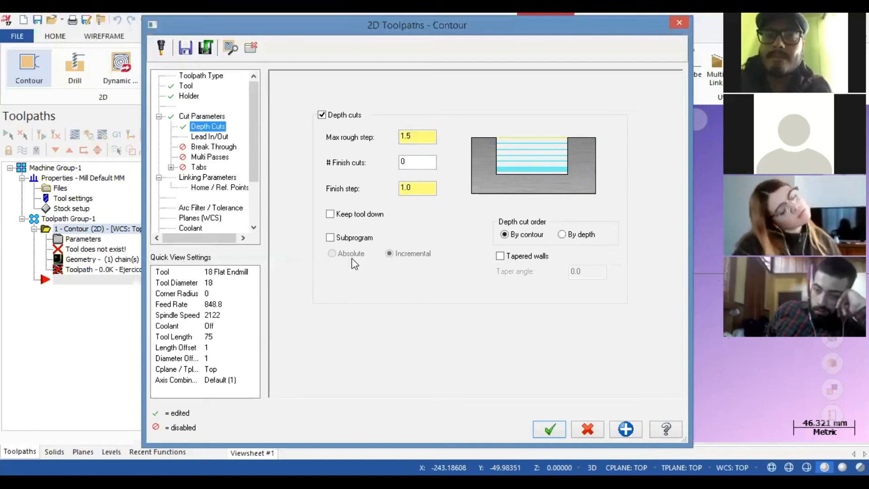
click(330, 214)
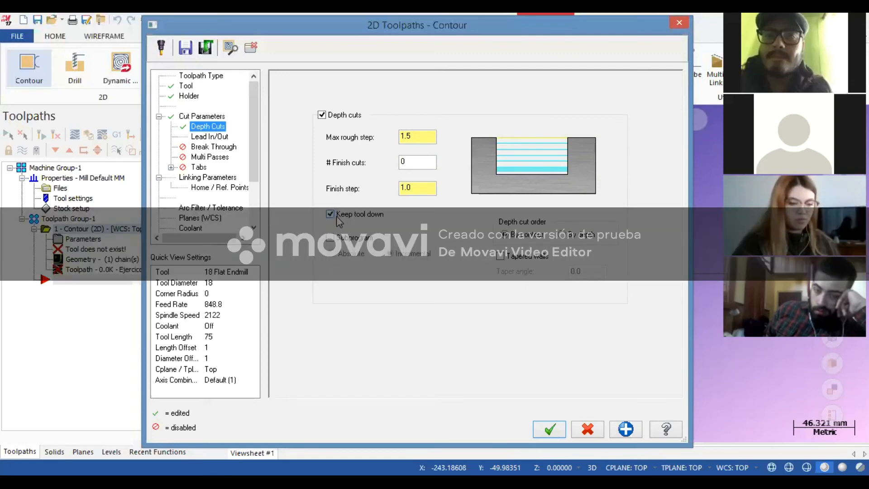
click(334, 216)
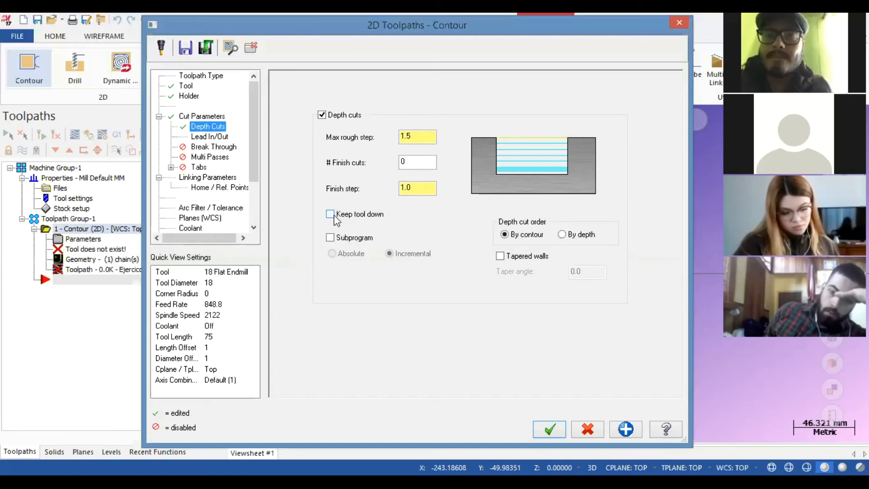
click(333, 215)
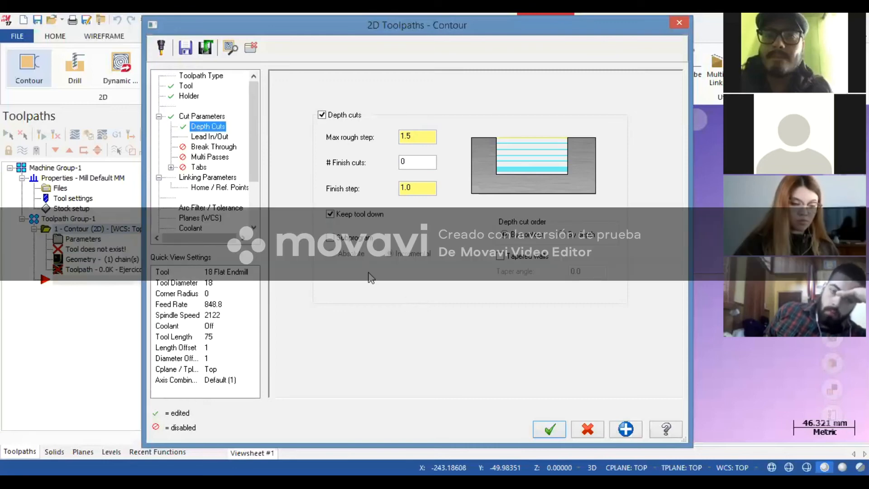
click(330, 238)
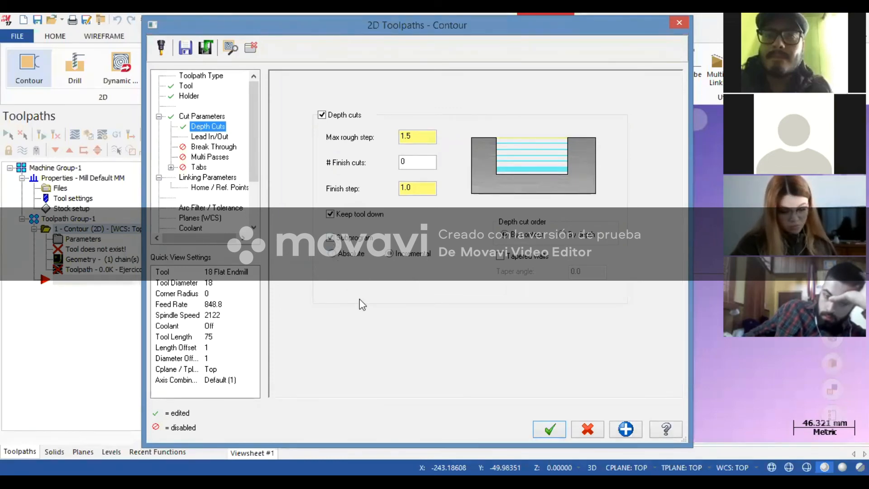
click(329, 241)
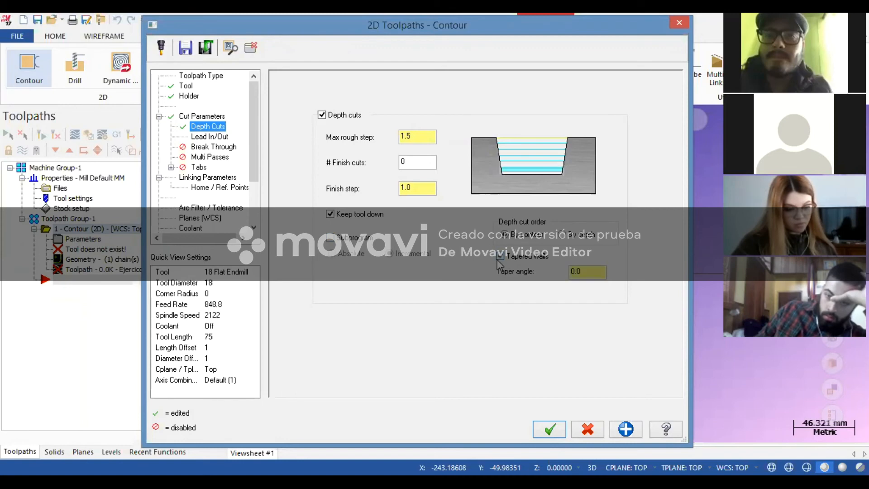
Try tapered walls with a taper angle of 2 for the depth cuts and disable the taper again
click(500, 256)
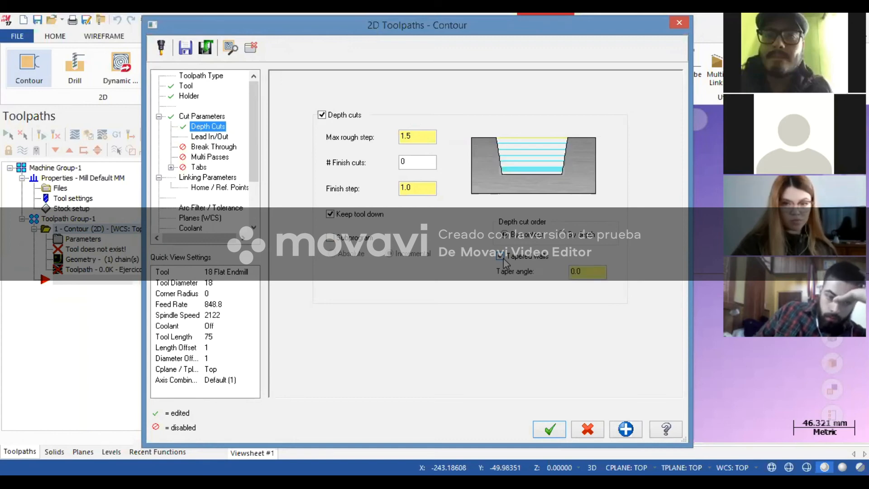
click(500, 256)
click(500, 256)
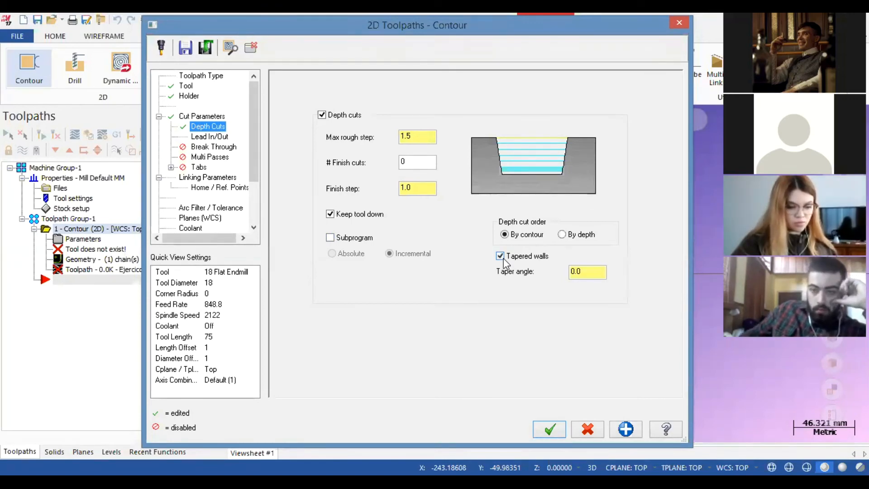
drag(590, 273, 513, 273)
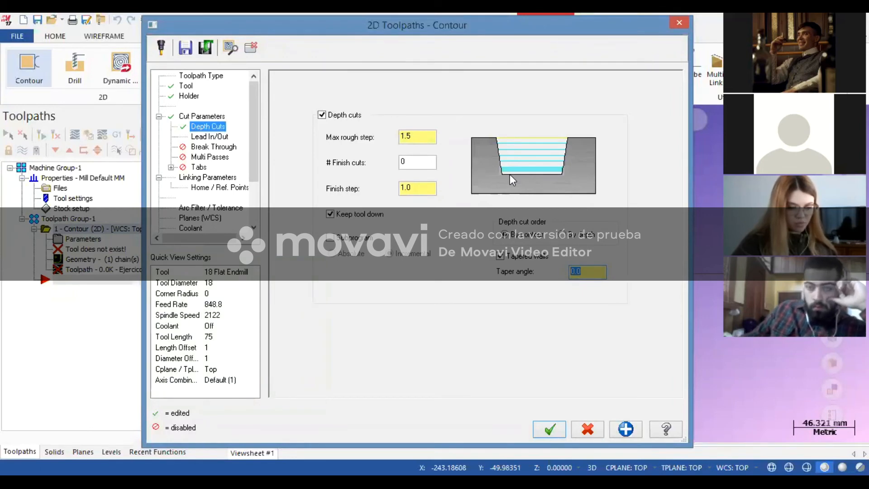
text(2)
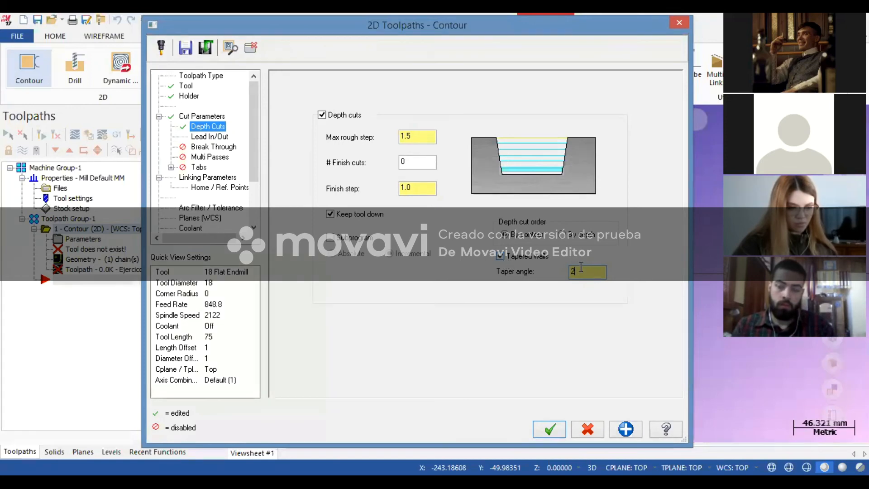
drag(579, 271, 528, 272)
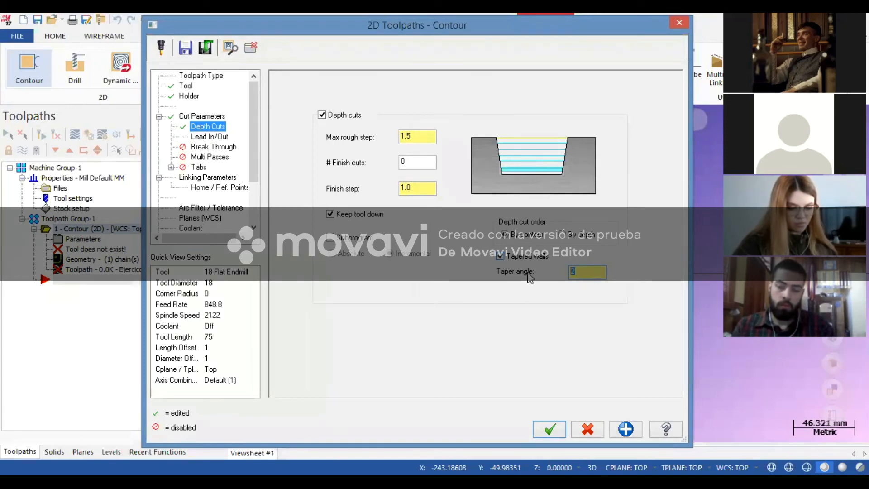
click(500, 257)
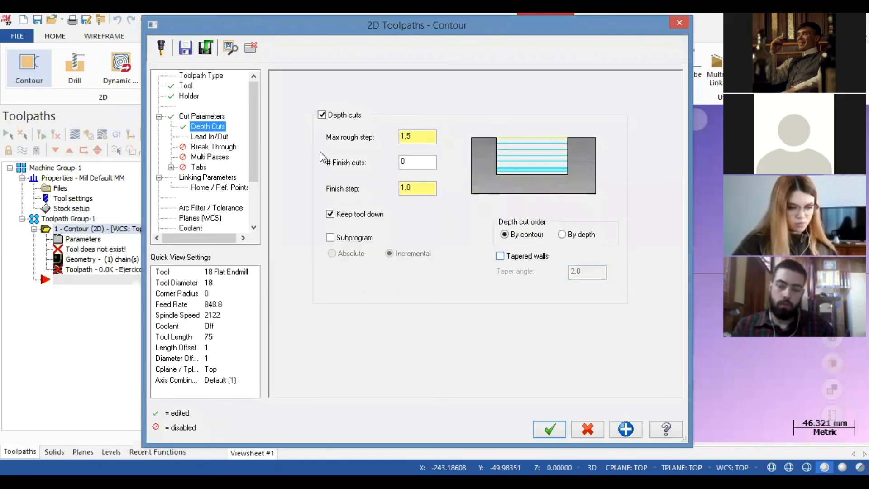
Examine the lead in/out line lengths and arc radii for entry and exit, toggling lead in/out off and back on
click(200, 137)
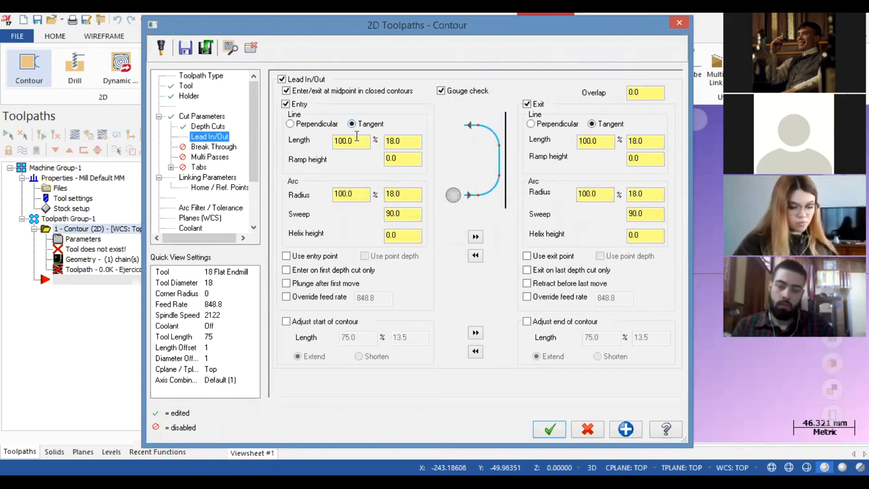
drag(411, 144, 380, 143)
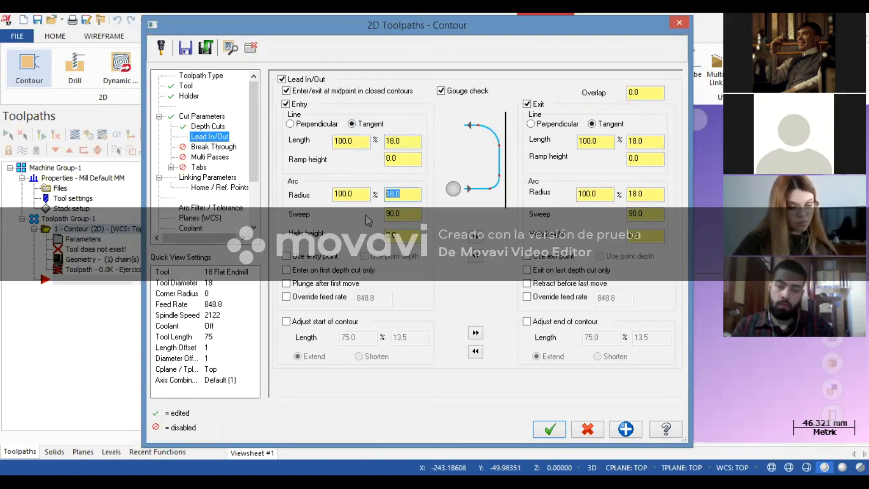
click(402, 213)
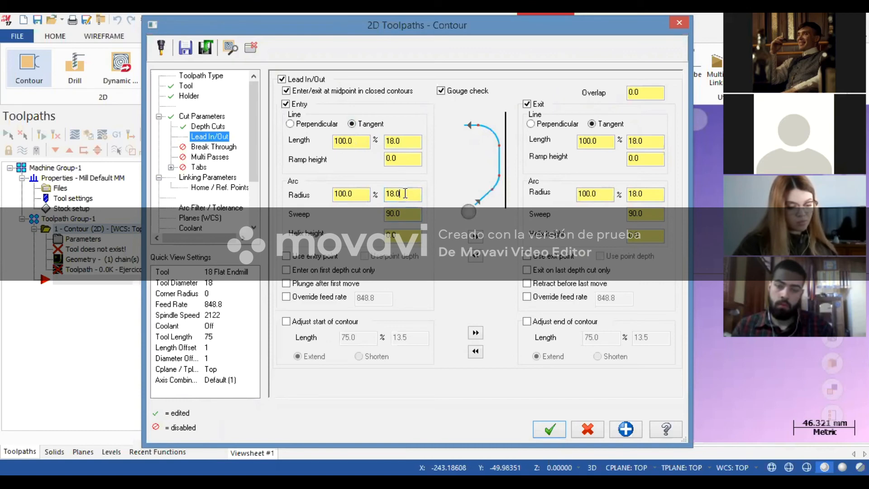
click(639, 193)
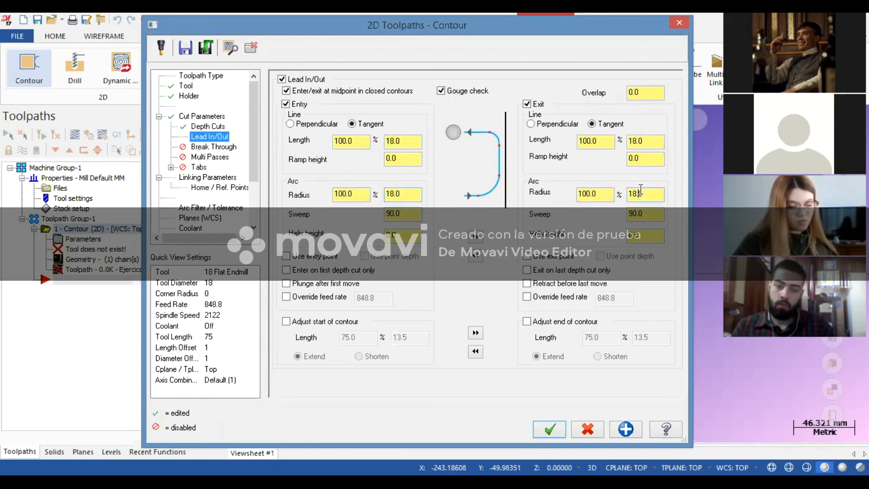
click(647, 142)
click(596, 141)
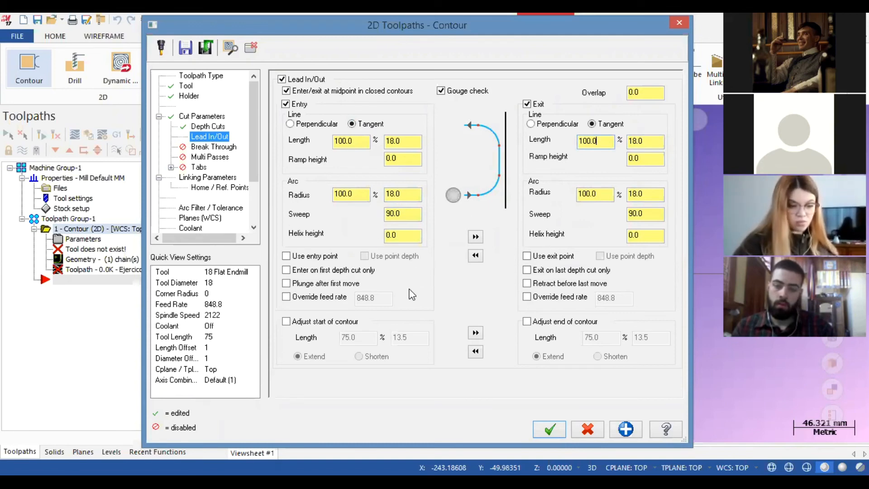
click(282, 79)
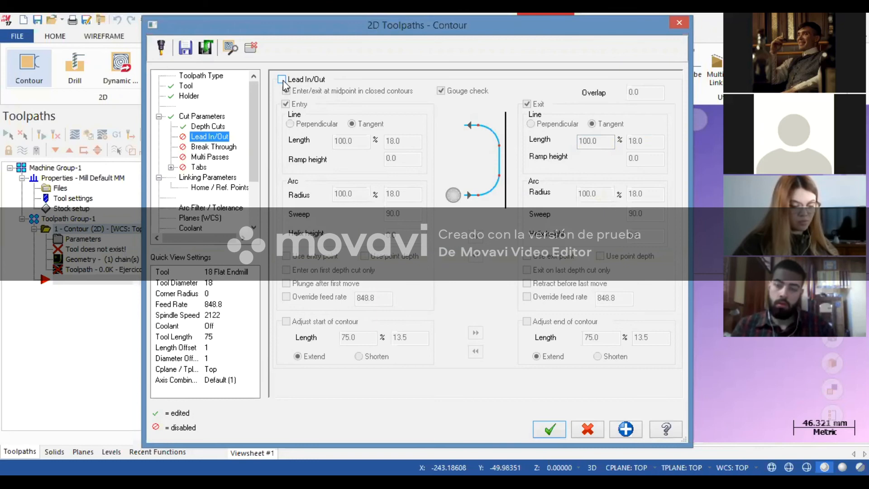
click(281, 80)
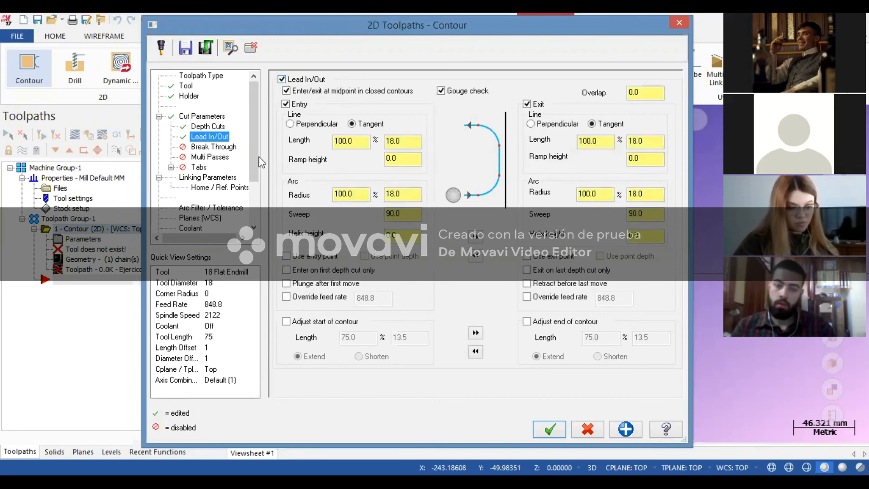
Try break through with an amount of 1 and disable it again
click(230, 149)
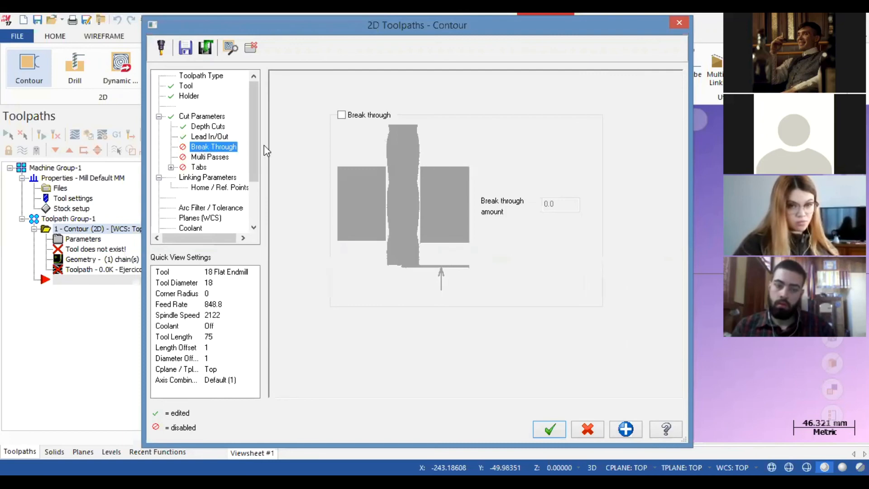
click(344, 115)
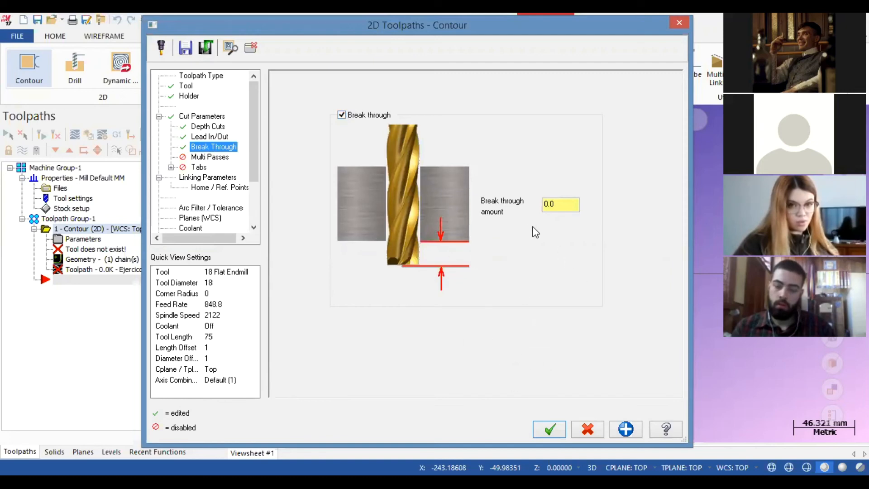
key(Tab)
text(1)
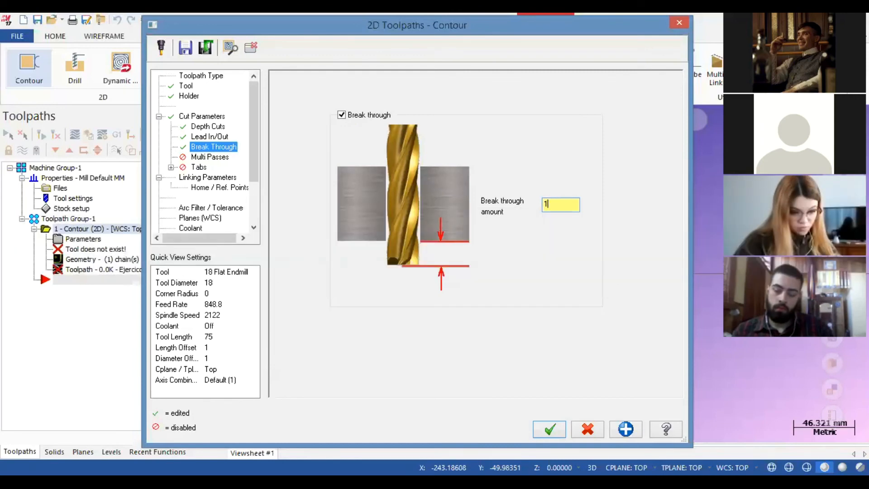
click(343, 116)
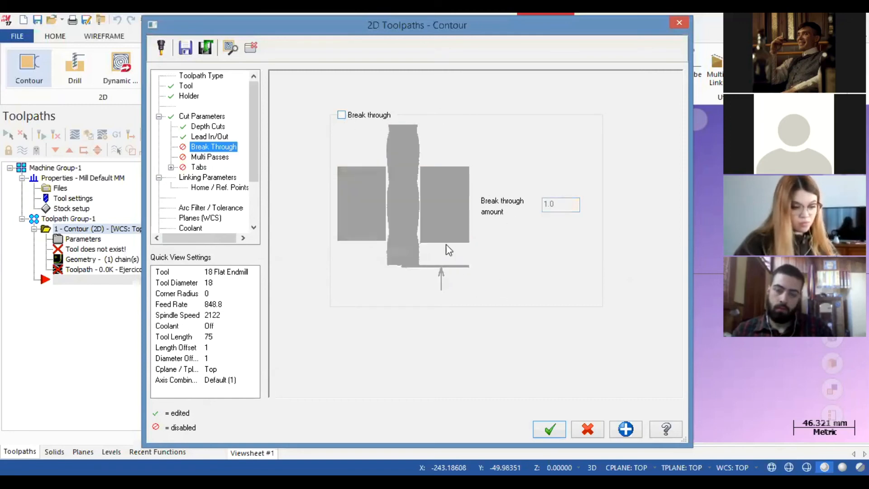
Preview the multi passes rough and finish settings and leave multi passes disabled
click(205, 158)
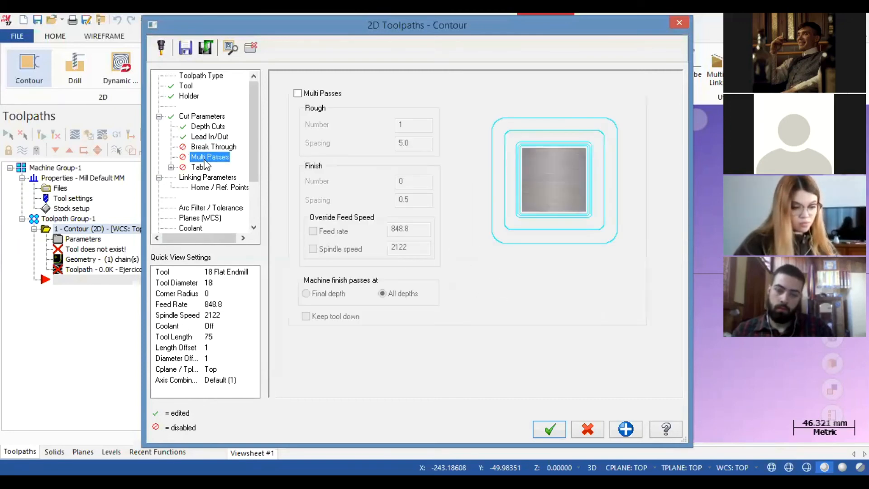
click(302, 94)
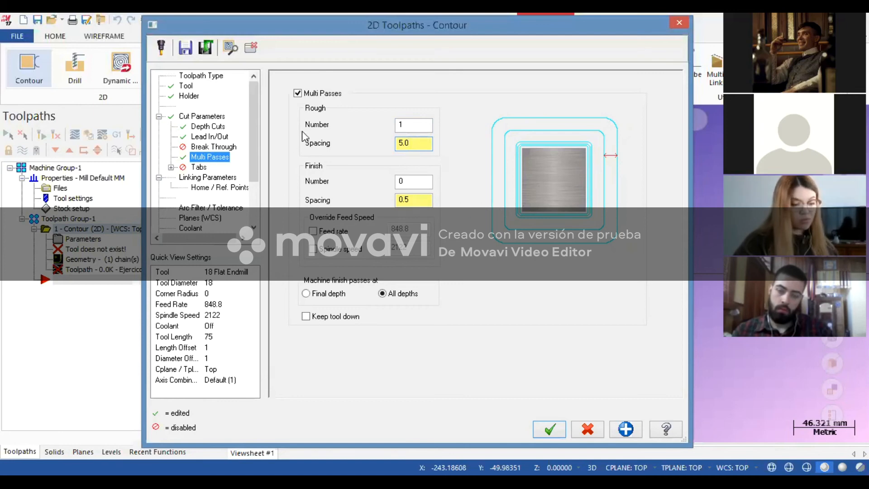
click(297, 93)
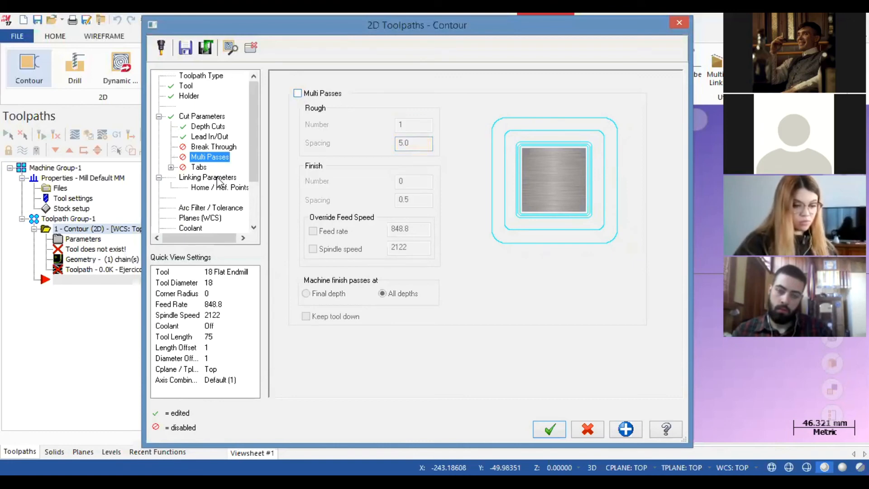
Set the retract, feed plane and depth in the linking parameters to absolute values
click(193, 178)
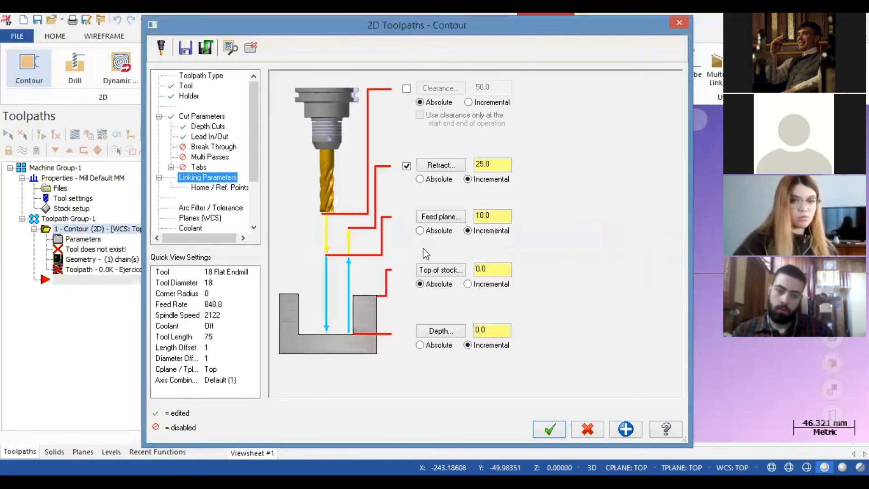
click(421, 179)
click(420, 231)
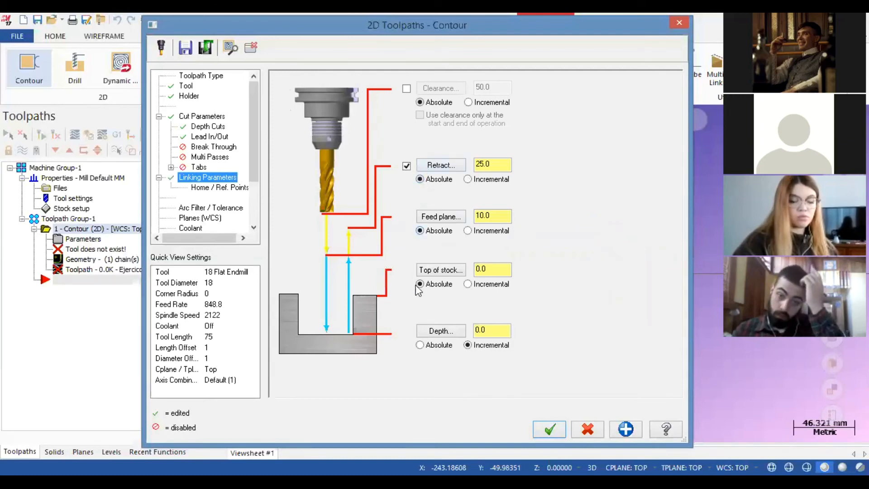
click(420, 345)
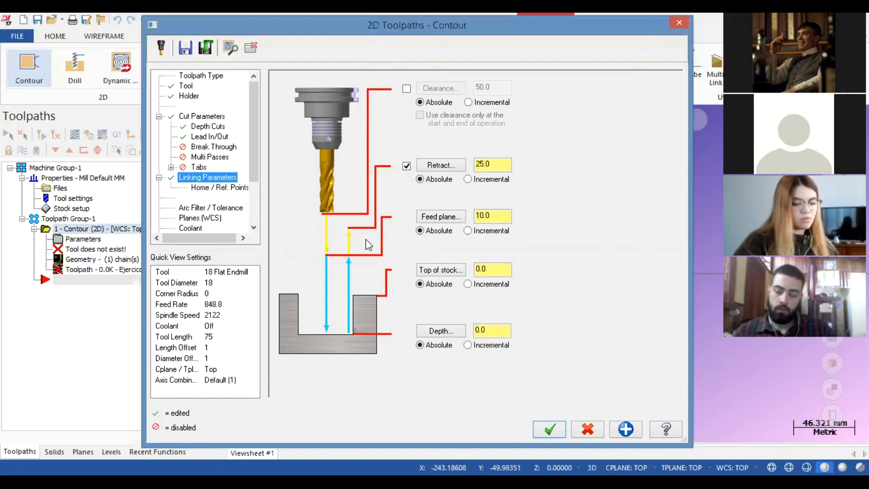
Set the retract height in the linking parameters to 20 mm
drag(502, 166, 455, 173)
text(5)
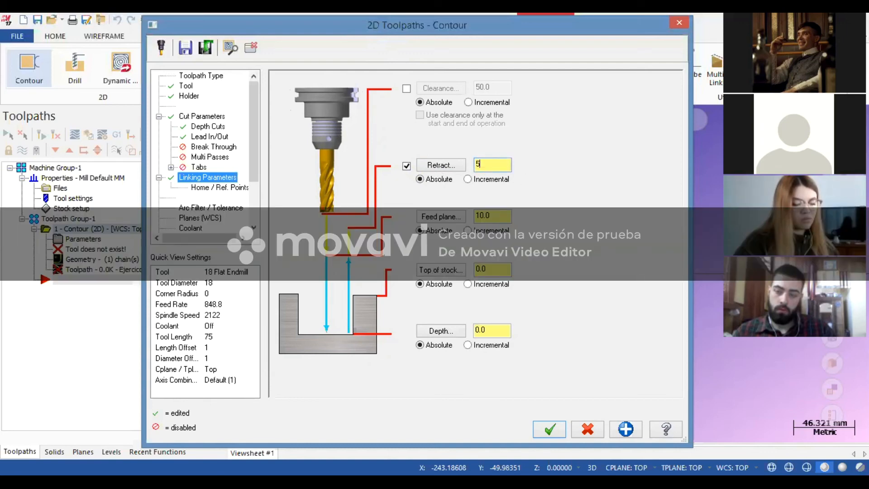
key(BackSpace)
text(20)
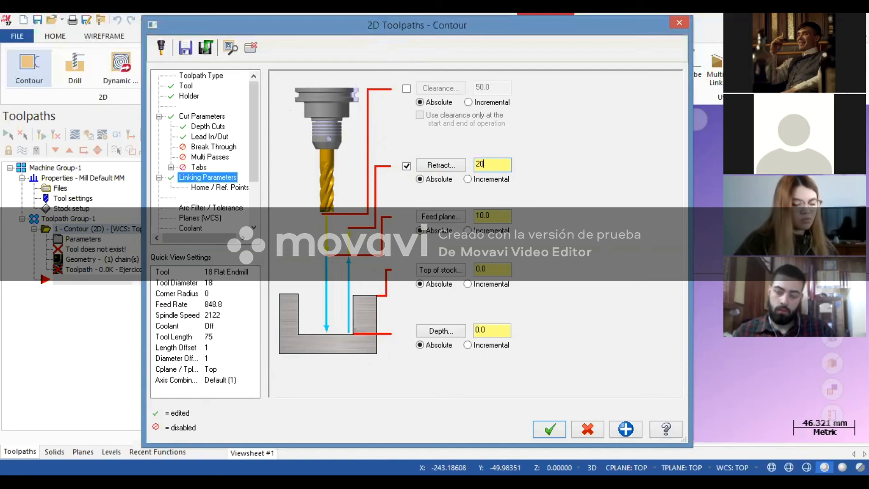
double_click(494, 166)
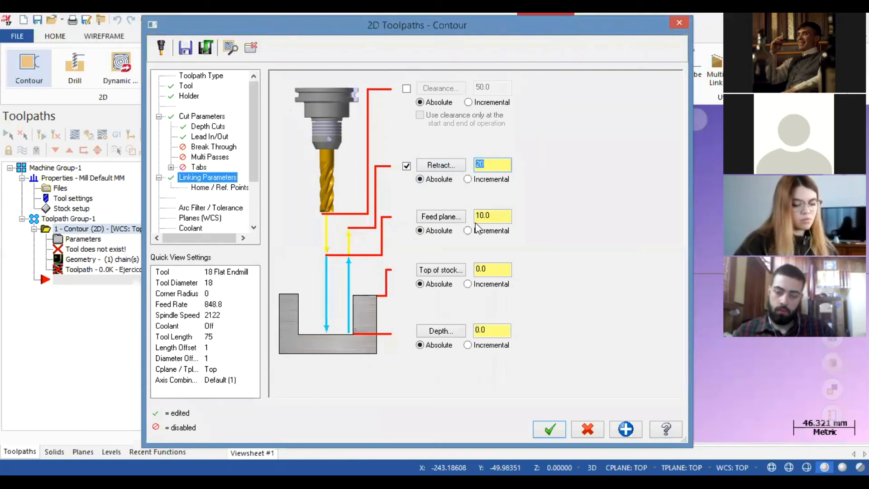
Set the feed plane in the contour's linking parameters to 5 mm
click(499, 216)
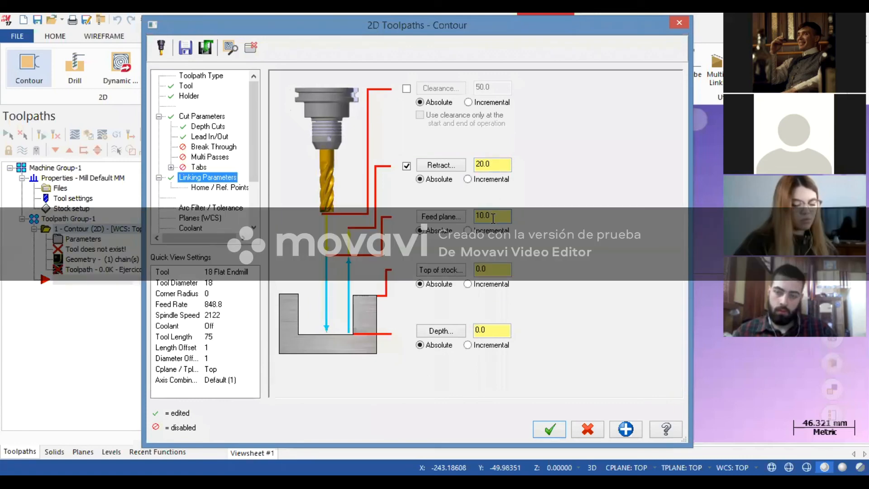
drag(494, 219, 425, 223)
text(5)
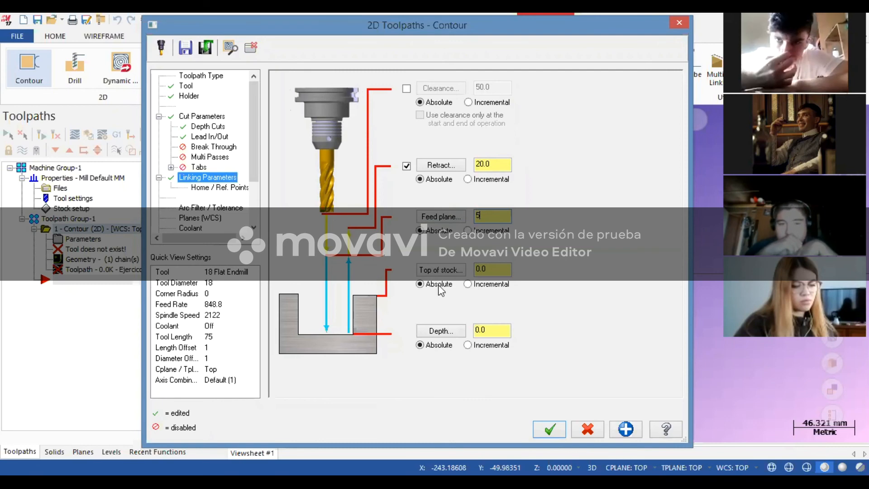
key(Tab)
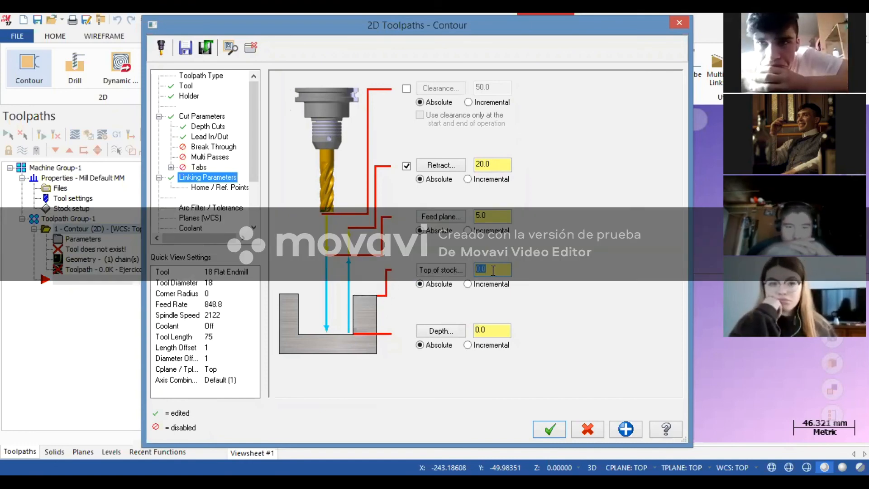
Set the depth in the linking parameters to -13 mm and review the max rough step in the depth cuts settings
click(500, 334)
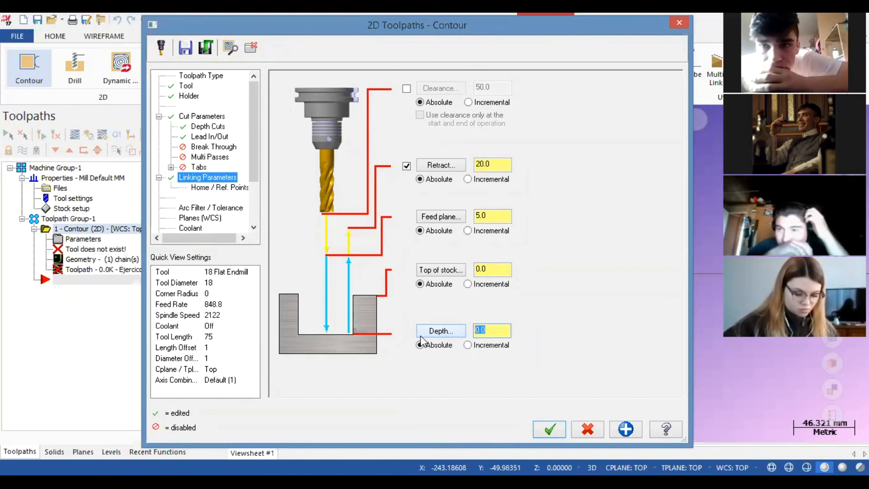
key(BackSpace)
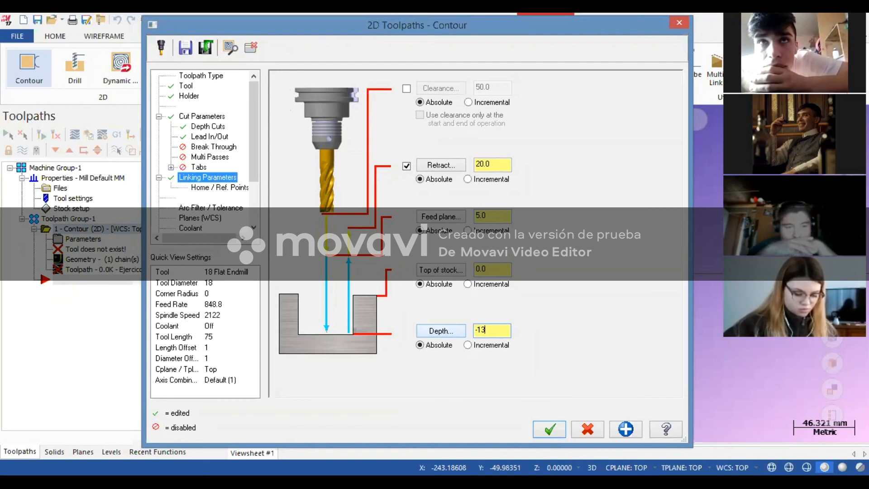
click(207, 126)
click(419, 135)
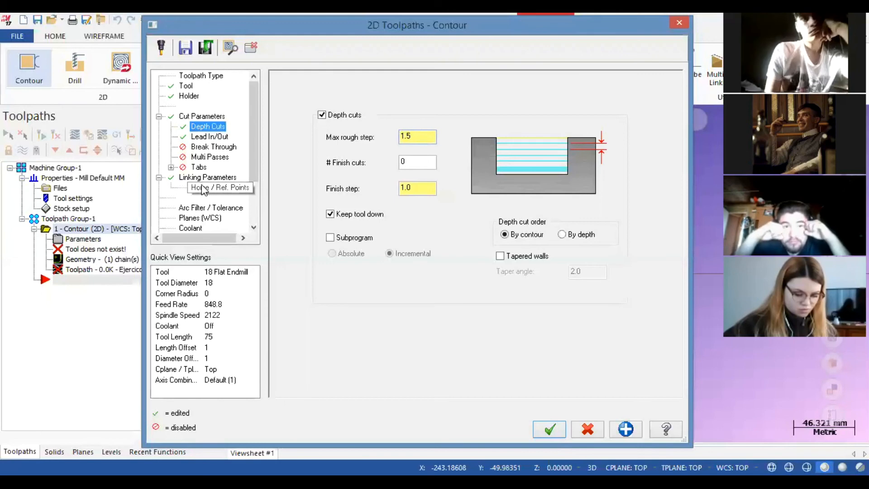
click(194, 178)
drag(498, 330, 452, 330)
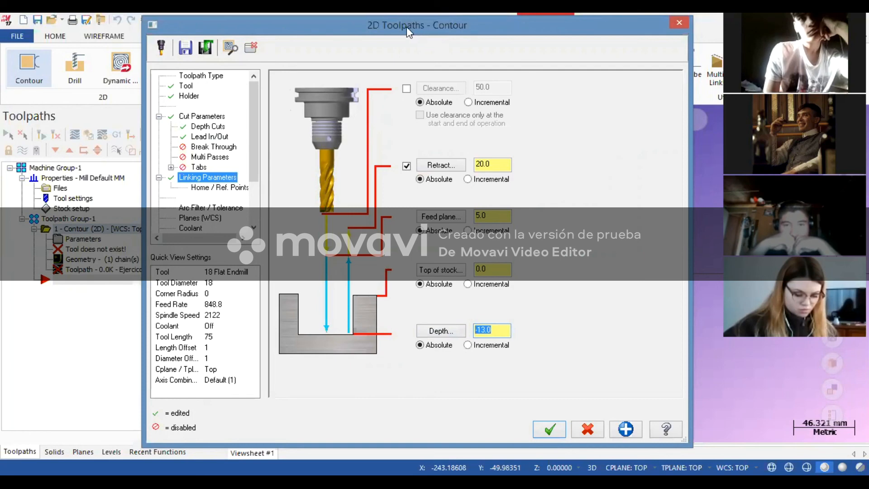
Accept the contour parameters to generate the toolpath and dismiss the AutoSave prompt without saving
drag(406, 26, 339, 24)
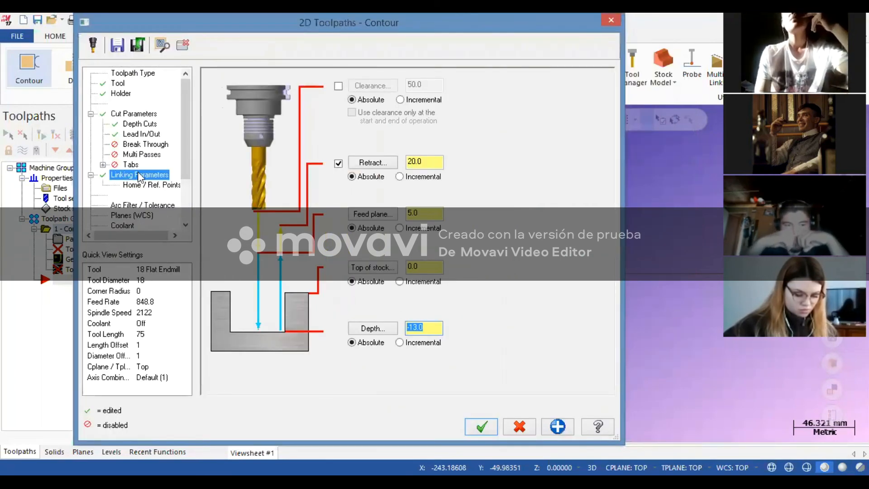
click(479, 425)
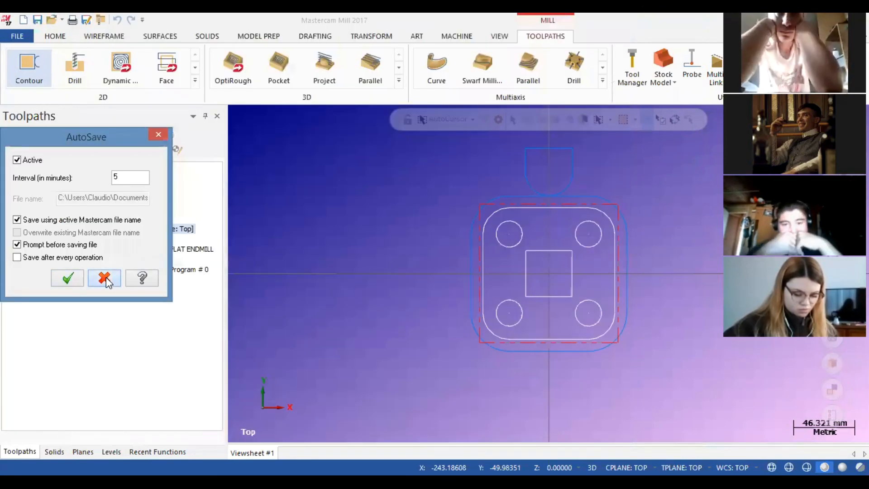
click(106, 277)
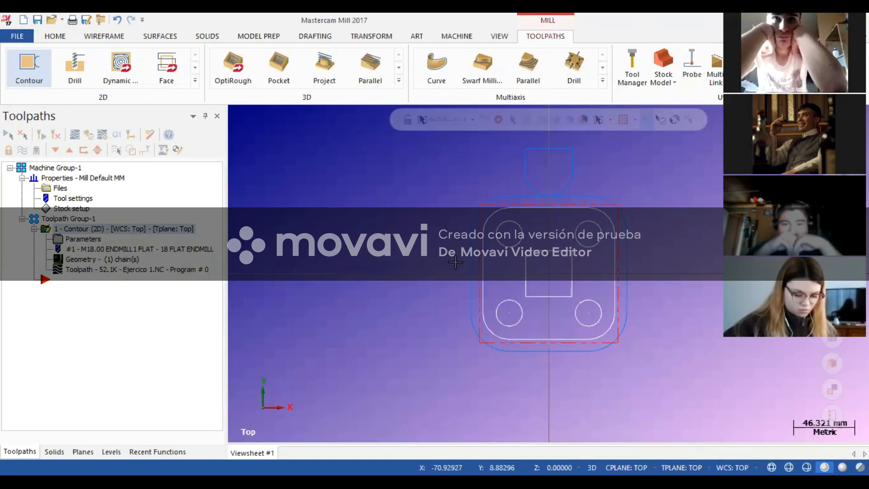
Try to backplot the contour toolpath in an isometric view and dismiss the crash report
key(alt+7)
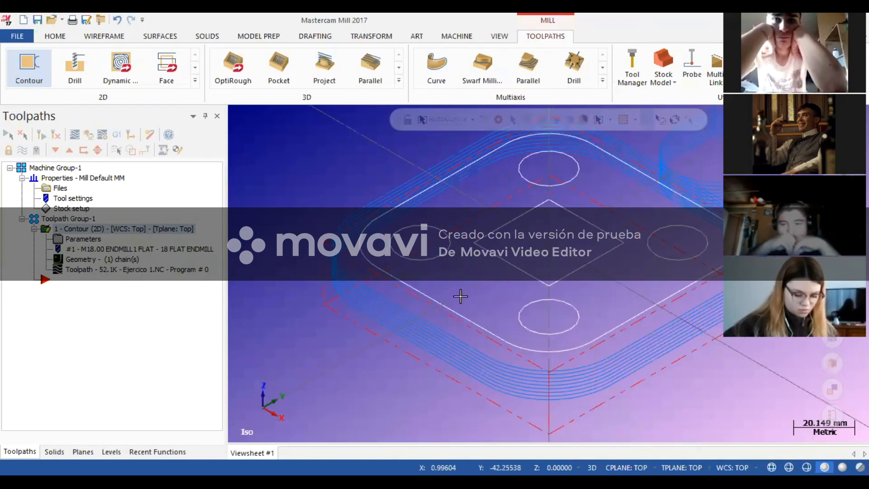
scroll(461, 297, down, 1)
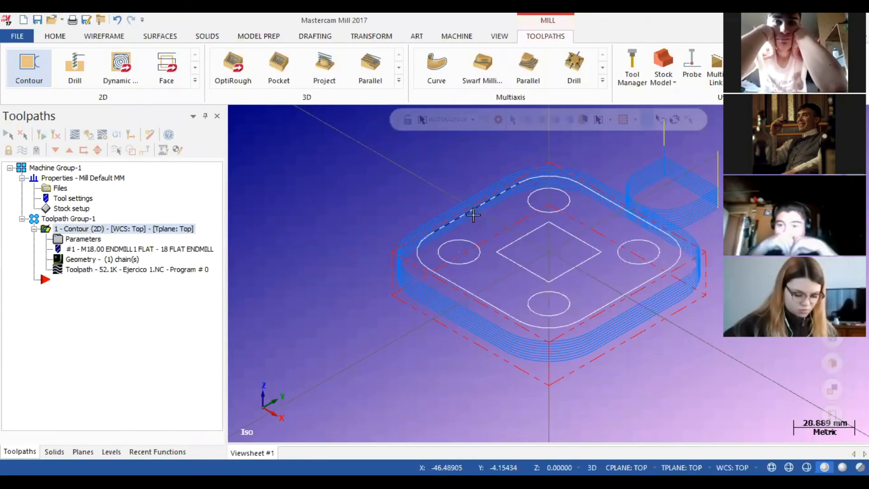
click(74, 137)
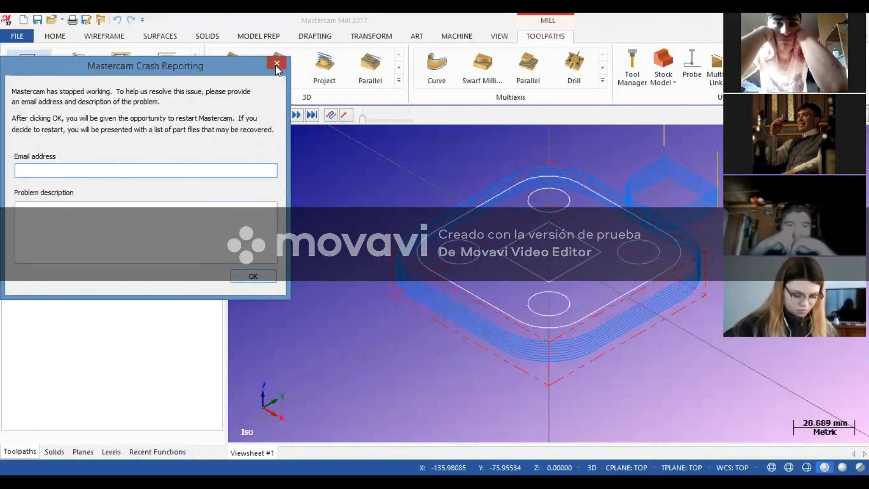
click(276, 64)
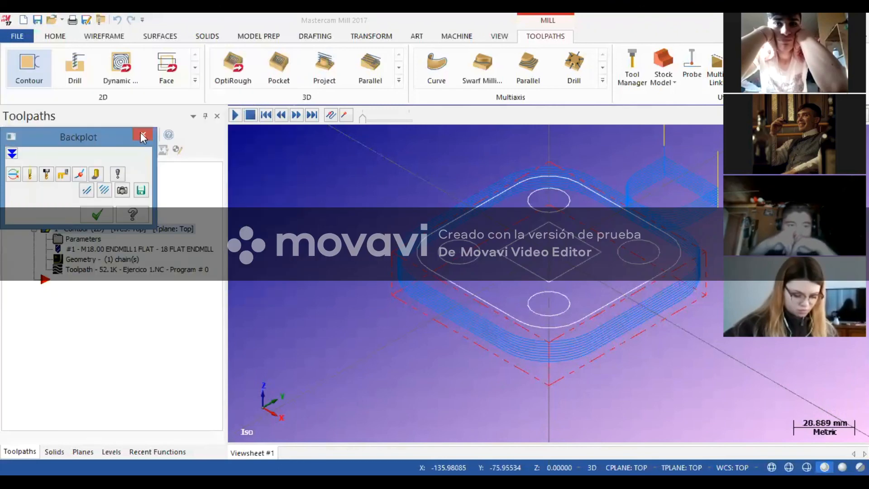